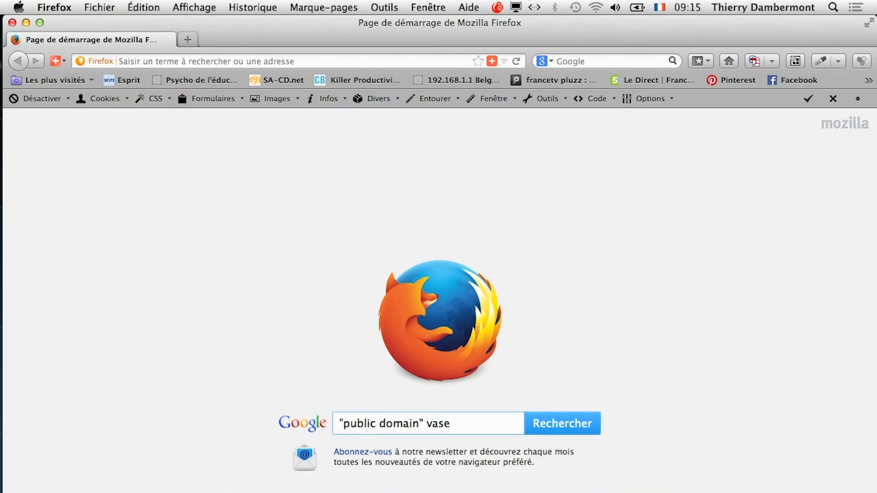
Search Google for "public domain" vase and browse the image results
key("Return")
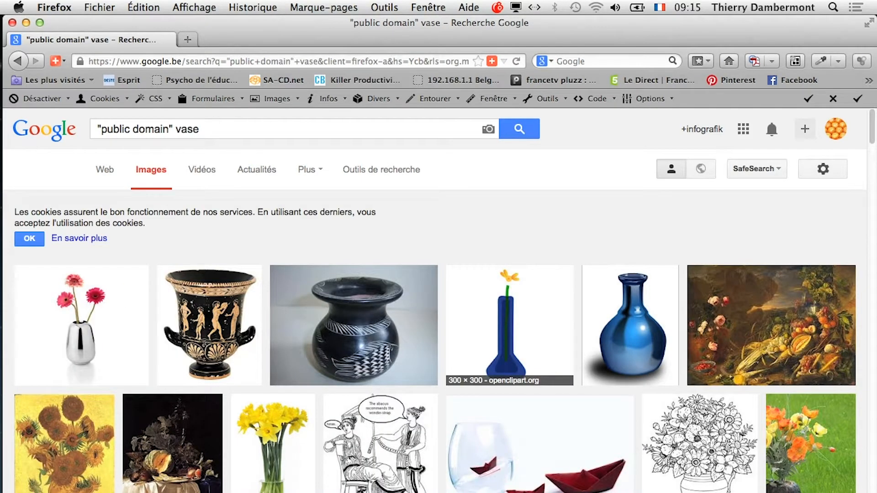
scroll(507, 319, "down", 6)
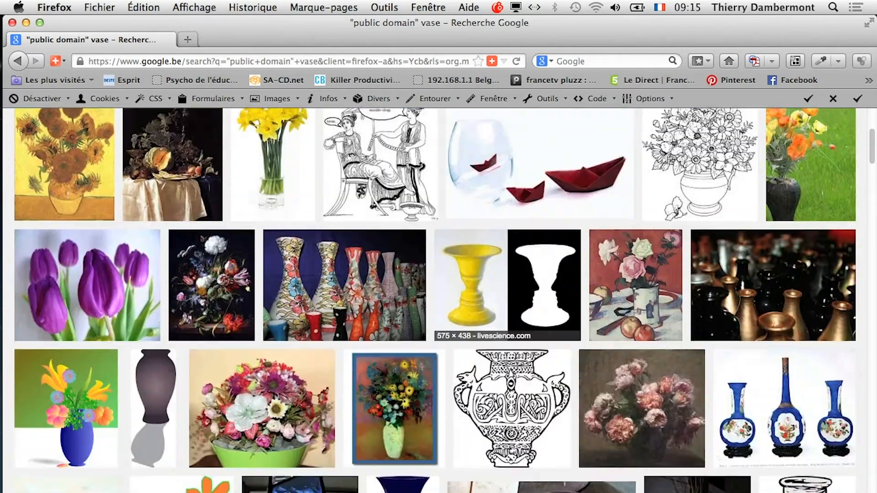
scroll(525, 339, "down", 11)
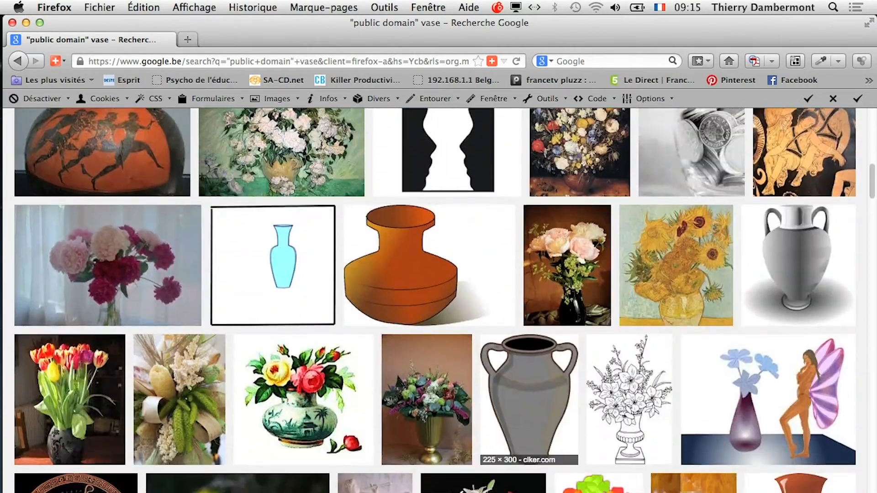
scroll(457, 393, "down", 15)
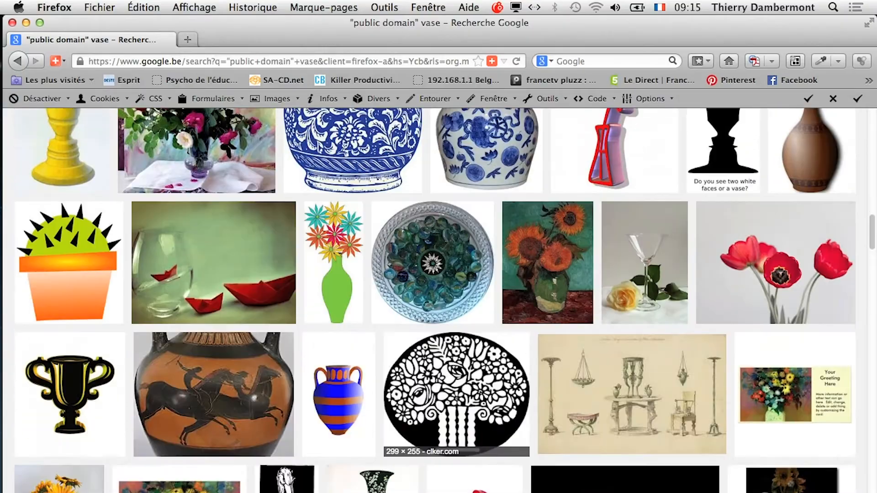
scroll(457, 393, "down", 12)
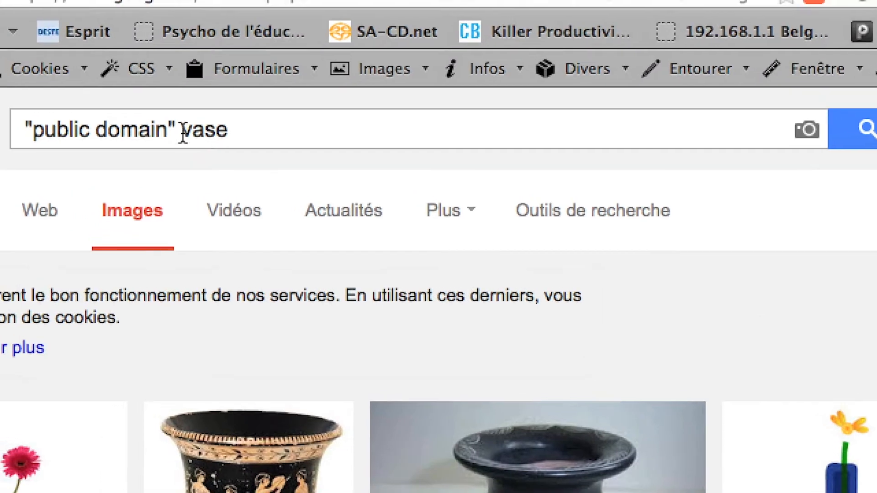
Refine the image search to "public domain" handle vase
left_click(183, 132)
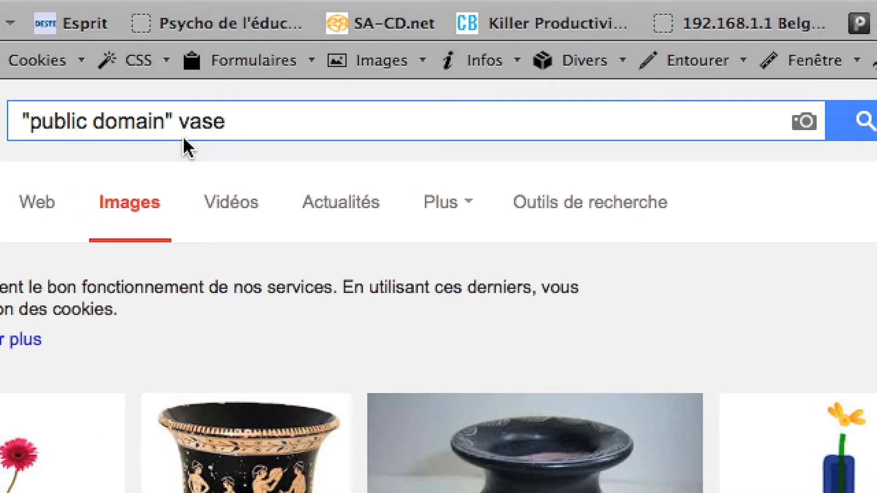
type("handle")
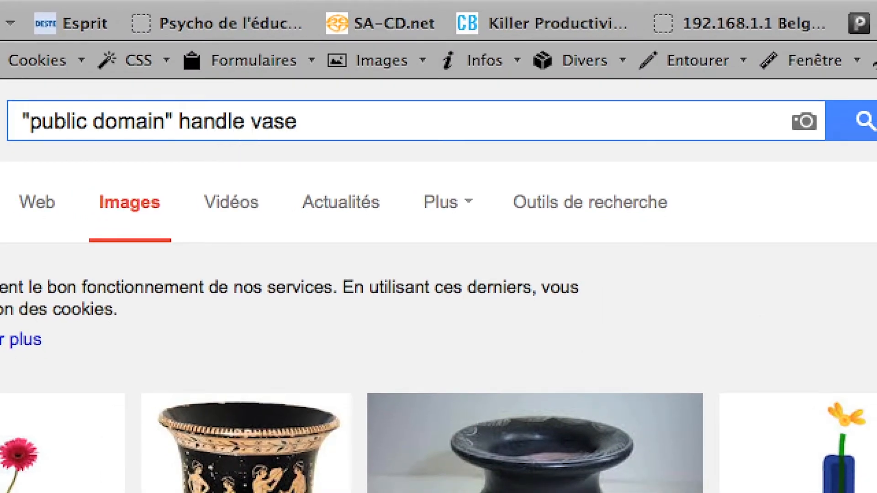
key("Return")
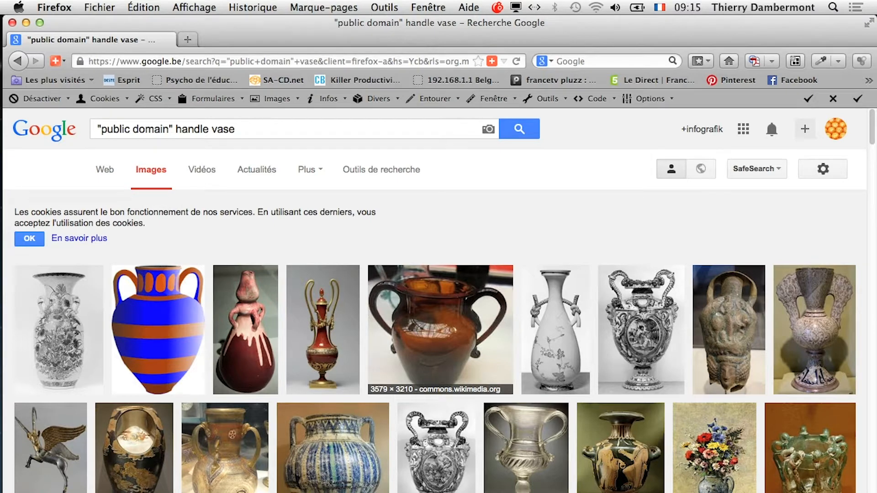
Open the gilded four-handled vase and the brown glass double-handle vase results in new tabs
scroll(503, 366, "down", 2)
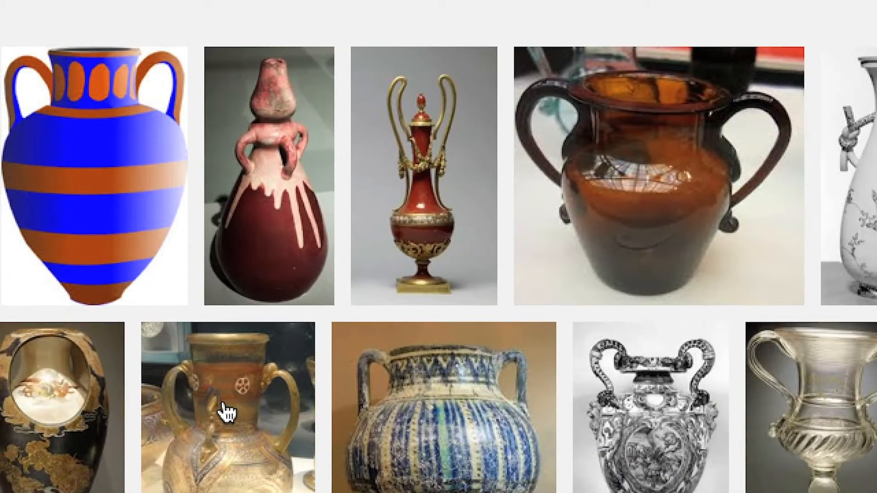
right_click(226, 407)
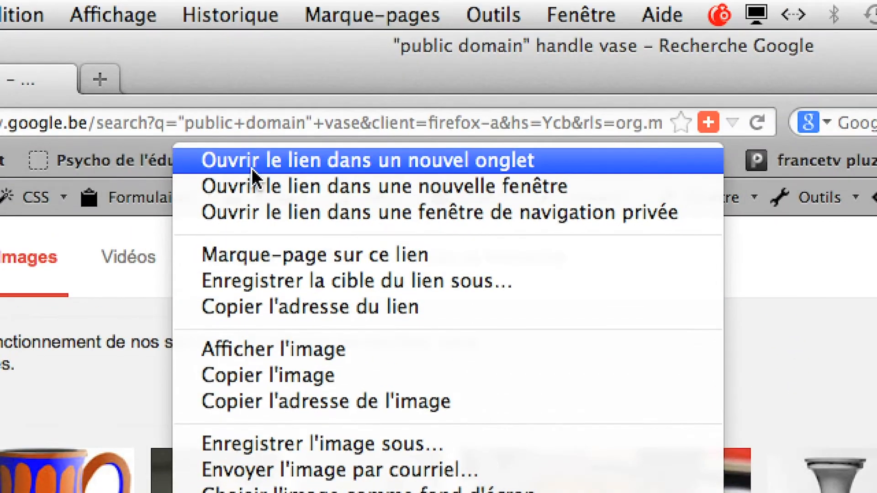
left_click(252, 168)
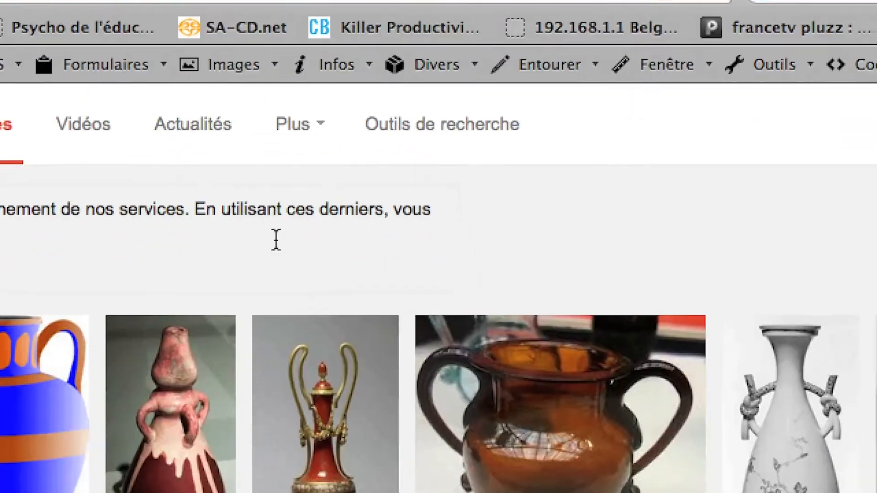
right_click(504, 434)
left_click(520, 443)
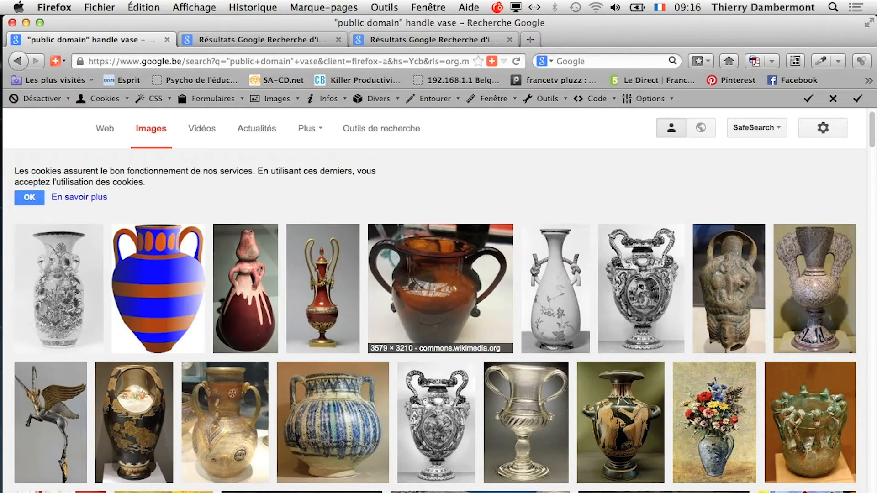
Examine the further image results for other vases with clearly shaped handles
scroll(441, 297, "down", 10)
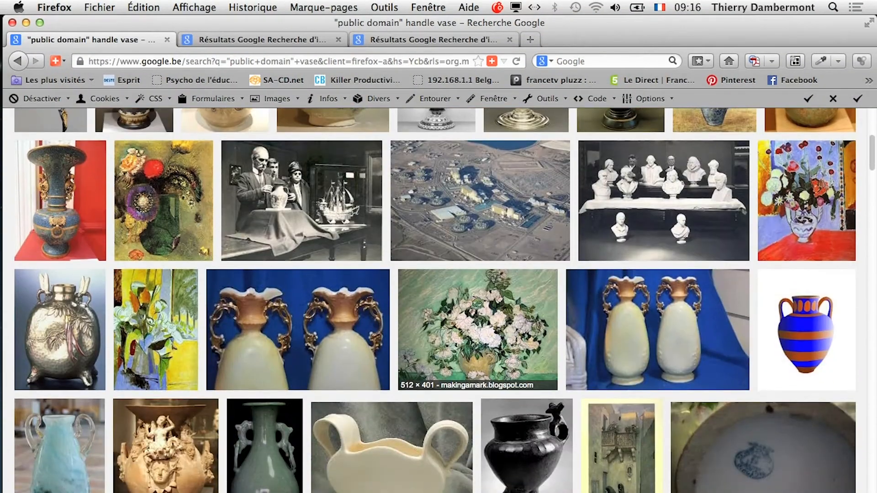
scroll(435, 374, "down", 2)
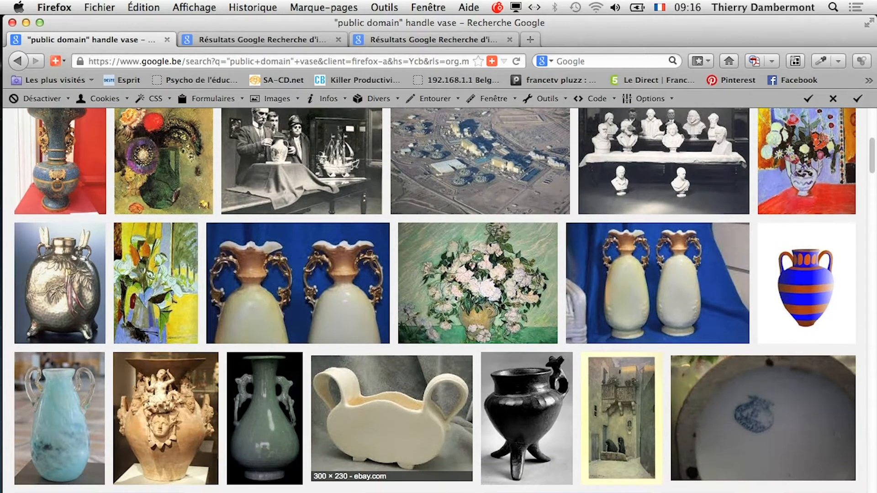
scroll(392, 411, "down", 2)
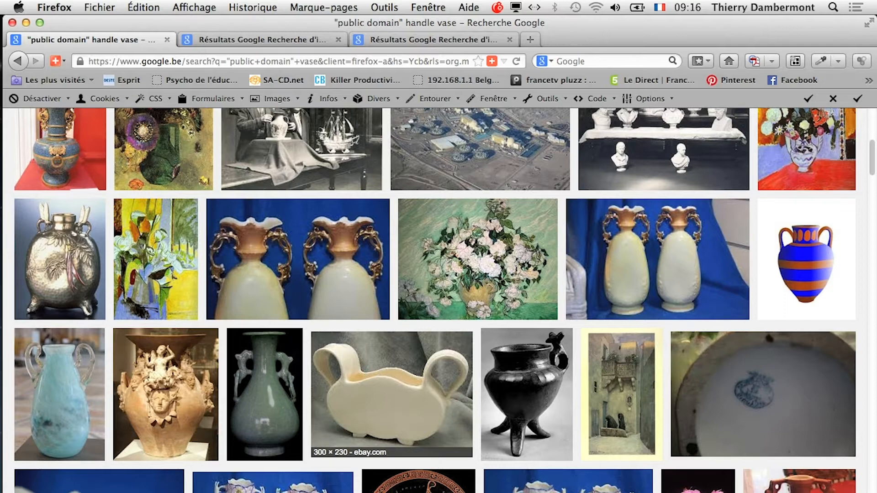
scroll(392, 402, "down", 1)
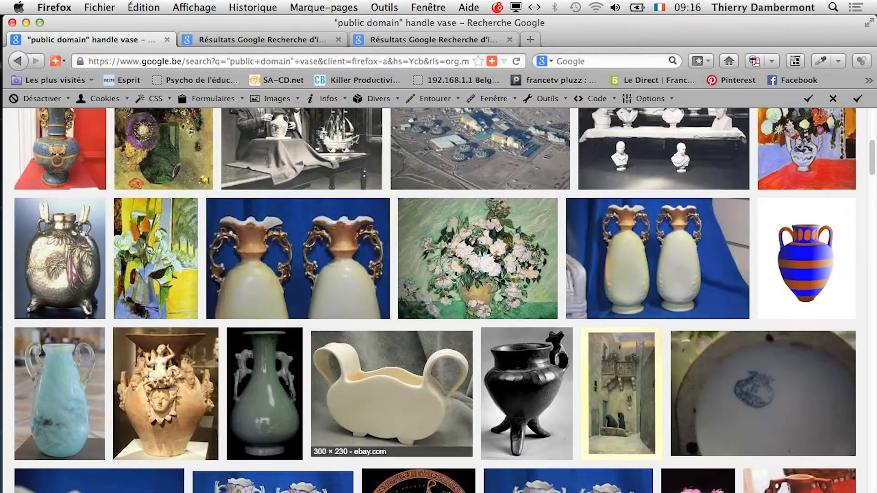
scroll(401, 423, "down", 4)
scroll(434, 412, "down", 10)
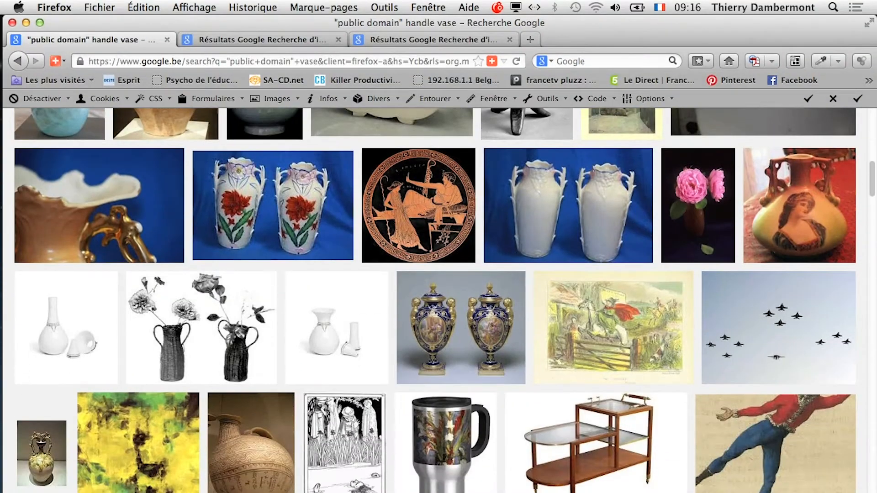
scroll(439, 402, "down", 10)
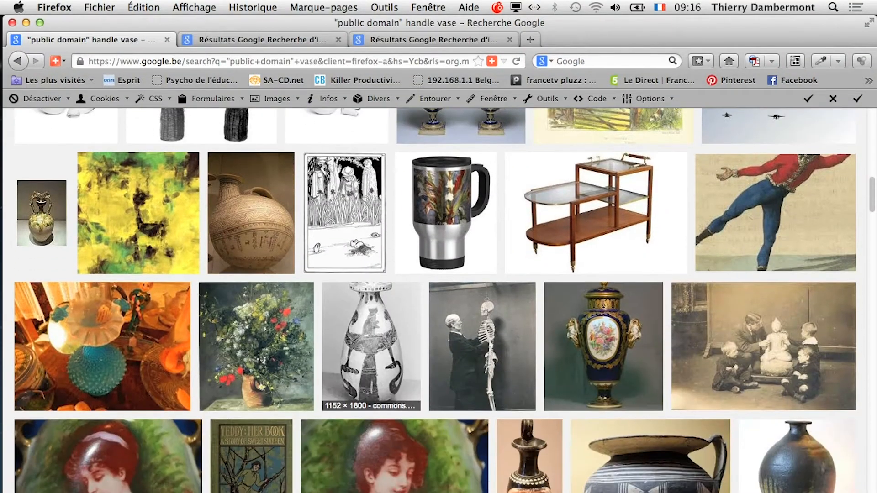
scroll(439, 366, "down", 10)
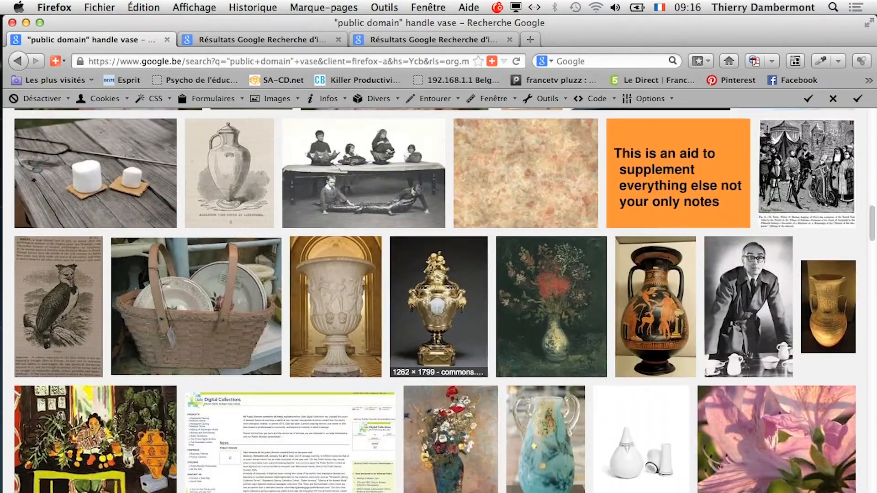
scroll(439, 434, "down", 15)
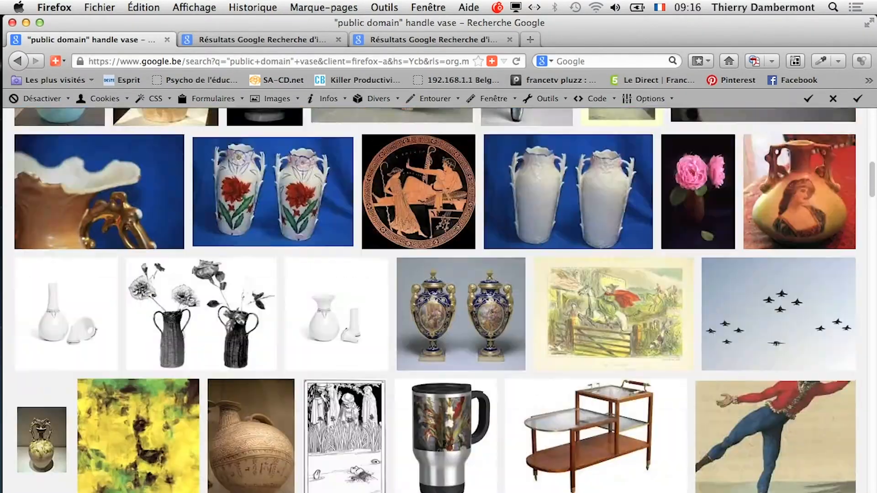
Return to the first image results and open the vase with scalloped handles in a new tab
scroll(478, 425, "up", 4)
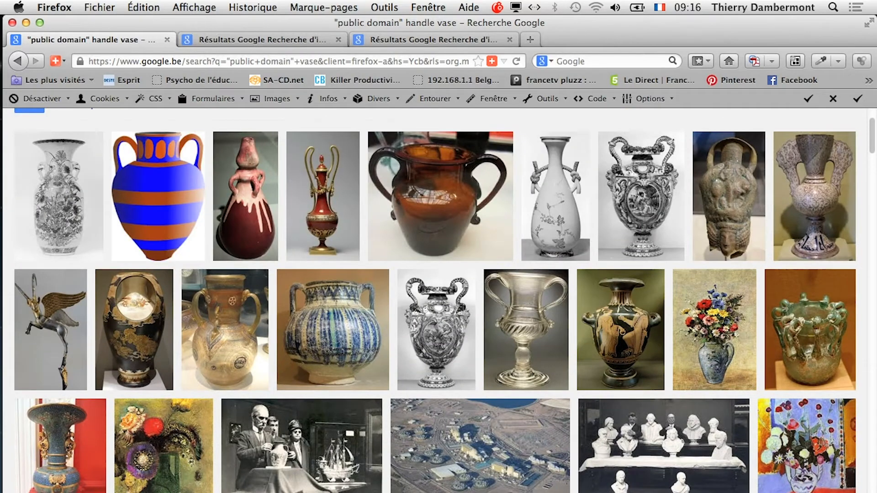
scroll(627, 434, "up", 3)
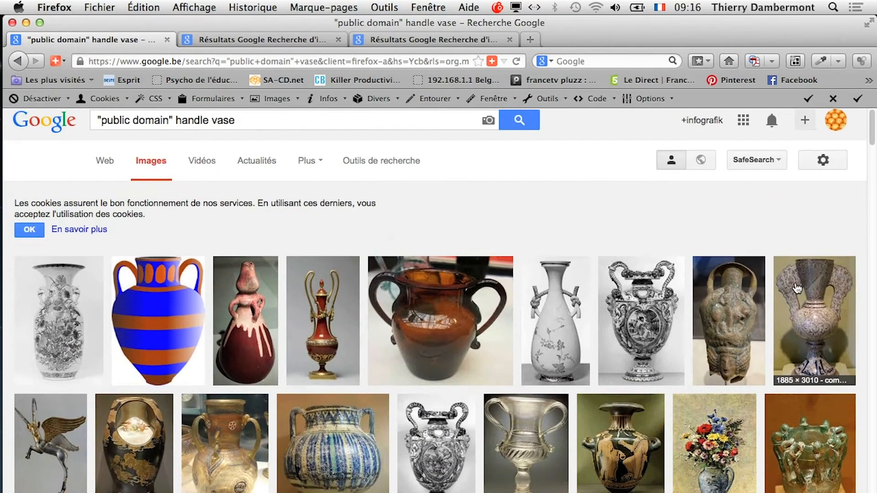
right_click(797, 288)
left_click(795, 295)
Display the original full-size image in each of the three opened vase result tabs
left_click(261, 40)
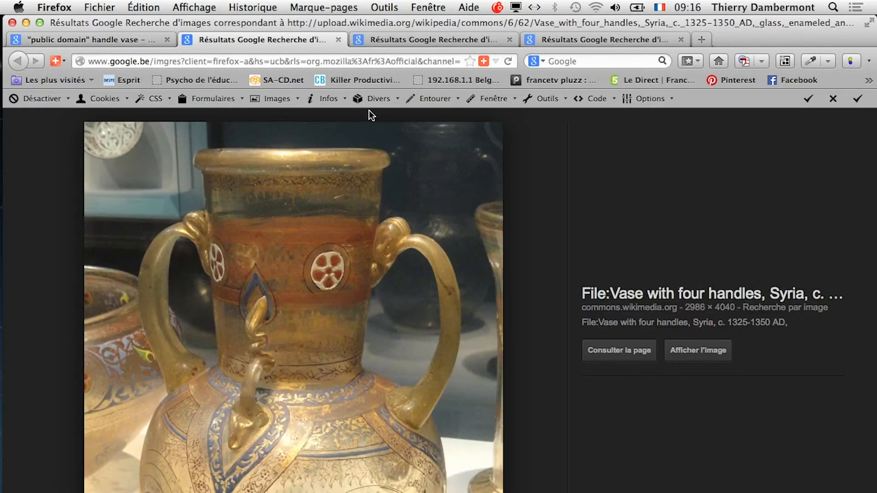
left_click(674, 351)
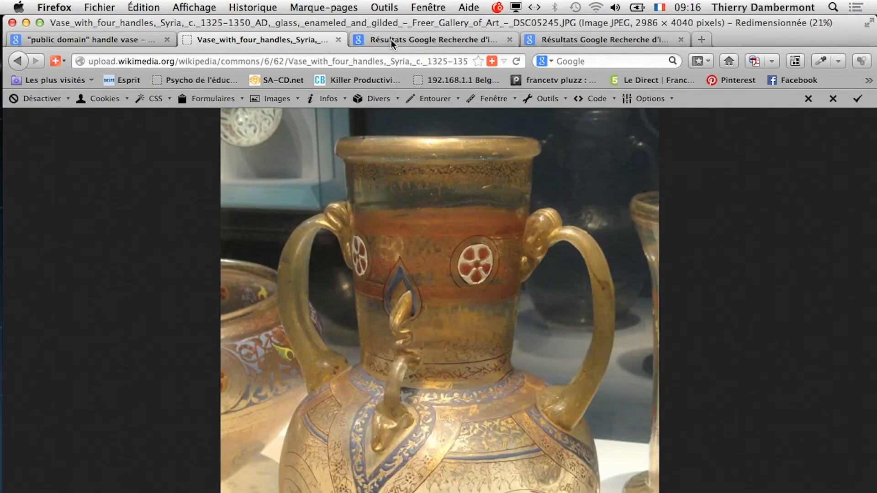
left_click(392, 41)
left_click(700, 355)
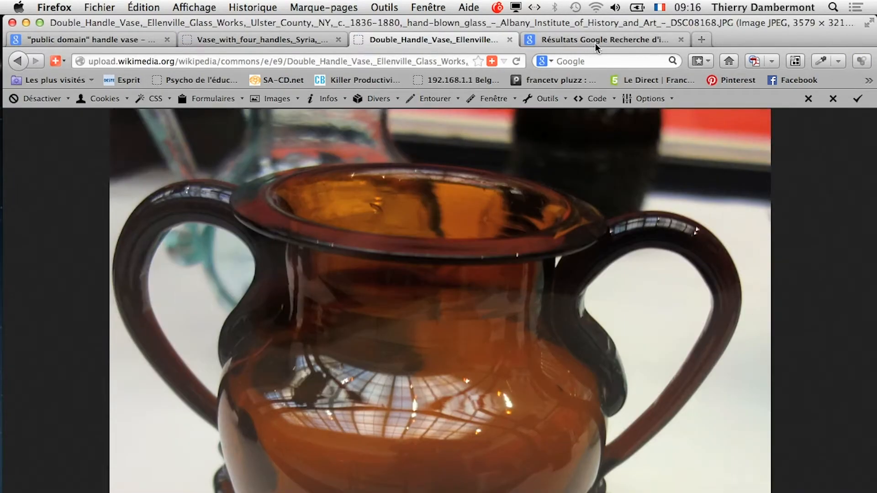
left_click(596, 41)
left_click(699, 355)
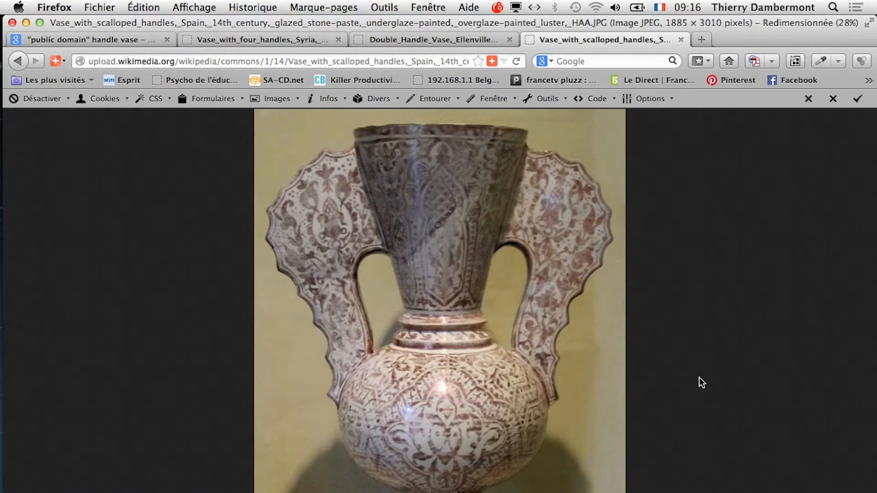
Save the scalloped-handle vase image into a new desktop folder named "le 21 mars 2014"
right_click(397, 328)
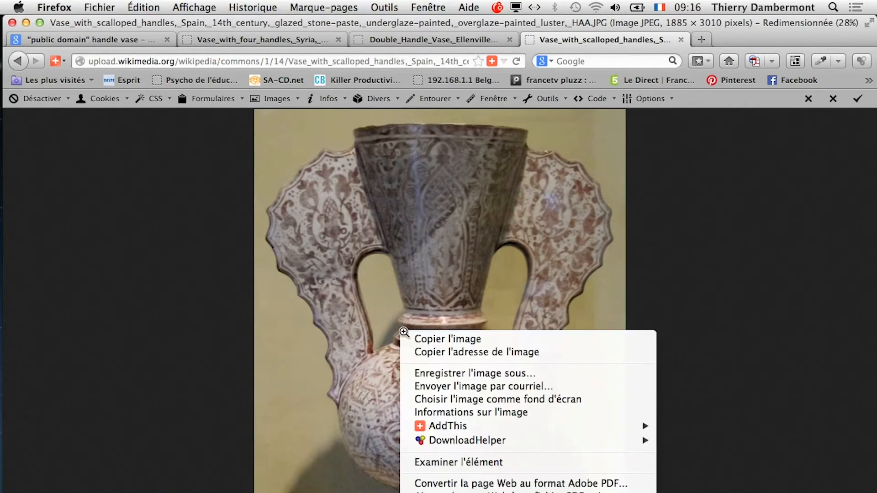
left_click(456, 372)
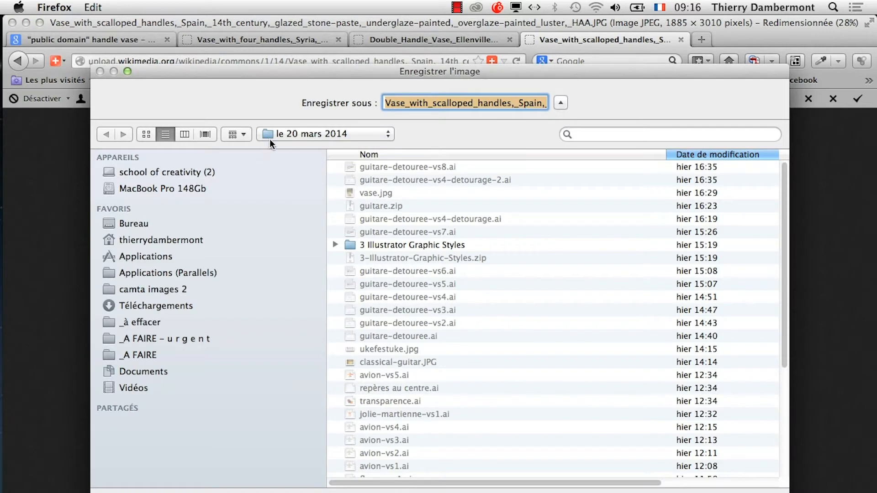
left_click(289, 142)
left_click(288, 146)
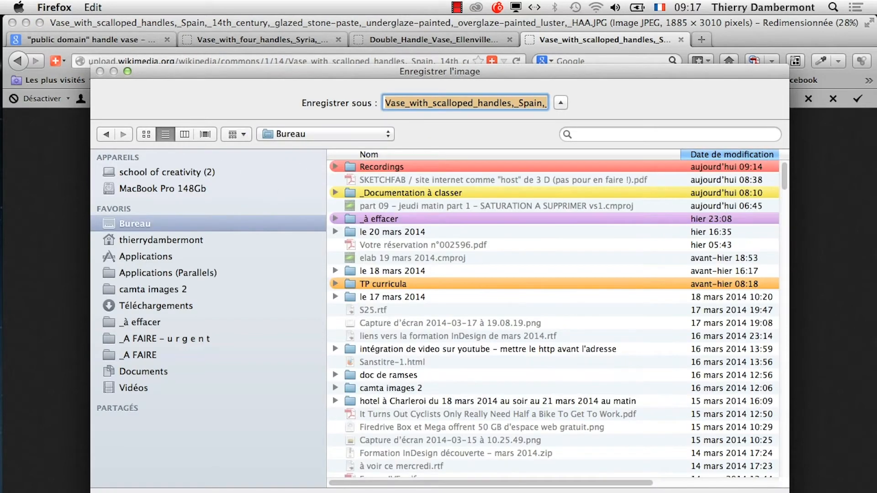
type("le ")
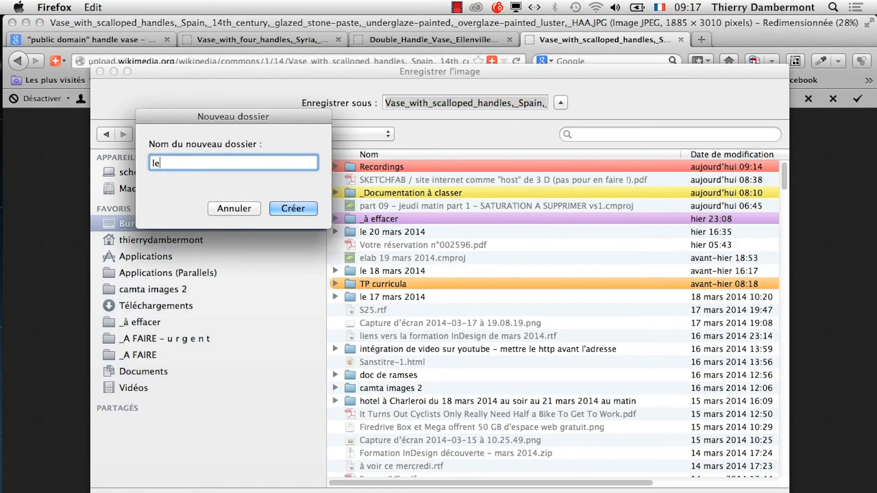
type("21 mars 2014")
left_click(283, 208)
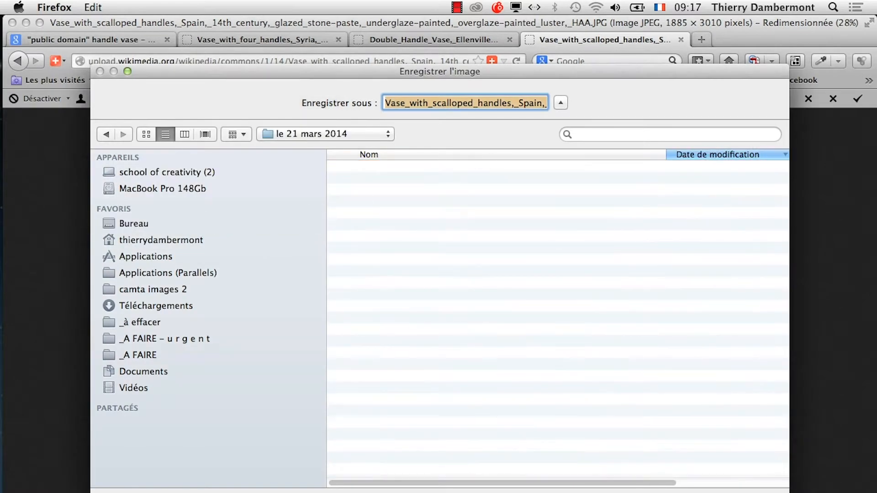
key("Return")
Save the full-size brown glass double-handle vase image into the "le 21 mars 2014" folder
left_click(473, 42)
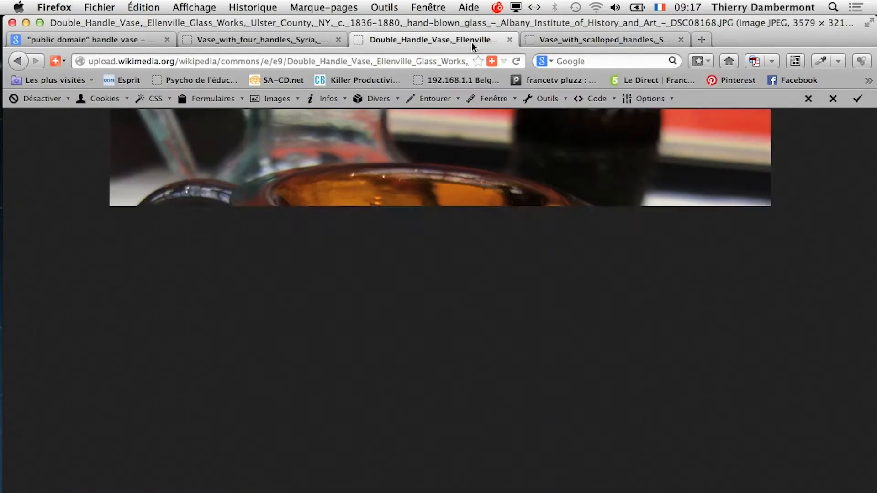
right_click(414, 216)
left_click(486, 270)
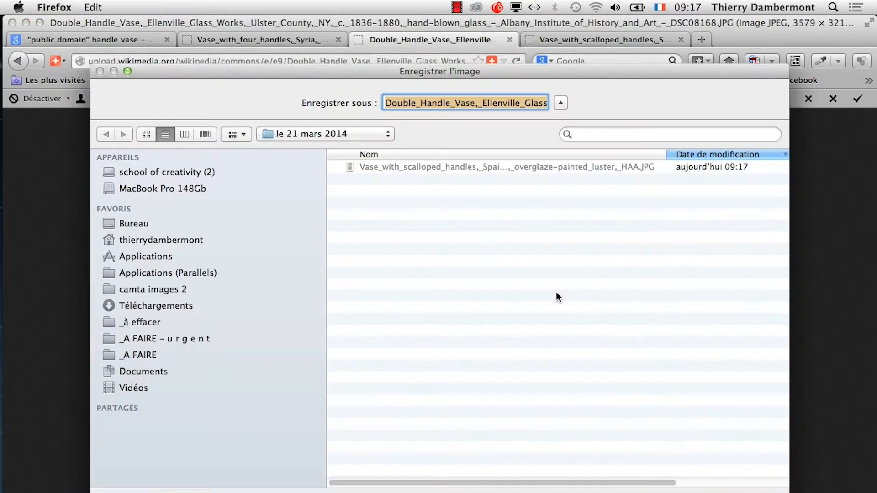
key("Return")
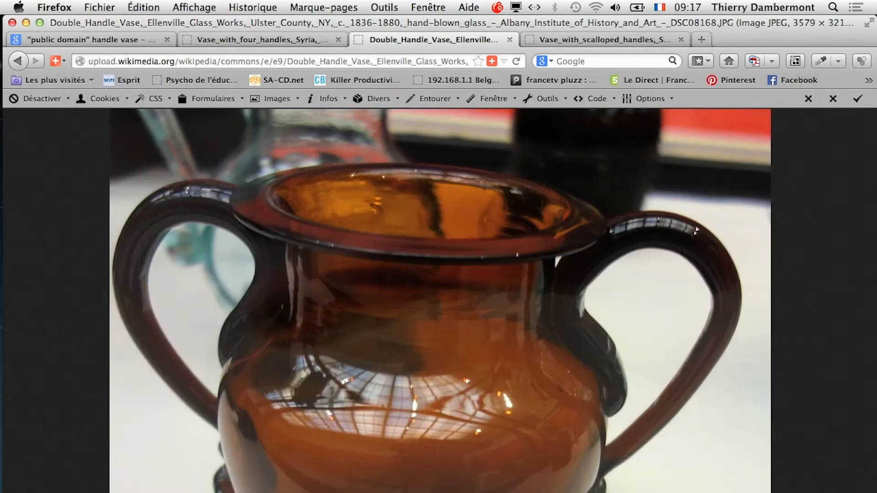
Save the full-size four-handled Syrian vase image into the "le 21 mars 2014" folder
left_click(263, 41)
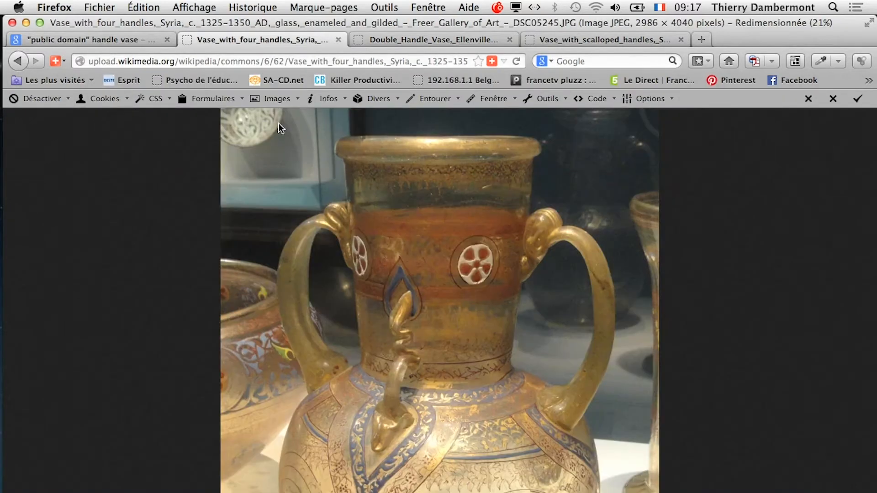
right_click(359, 244)
left_click(411, 295)
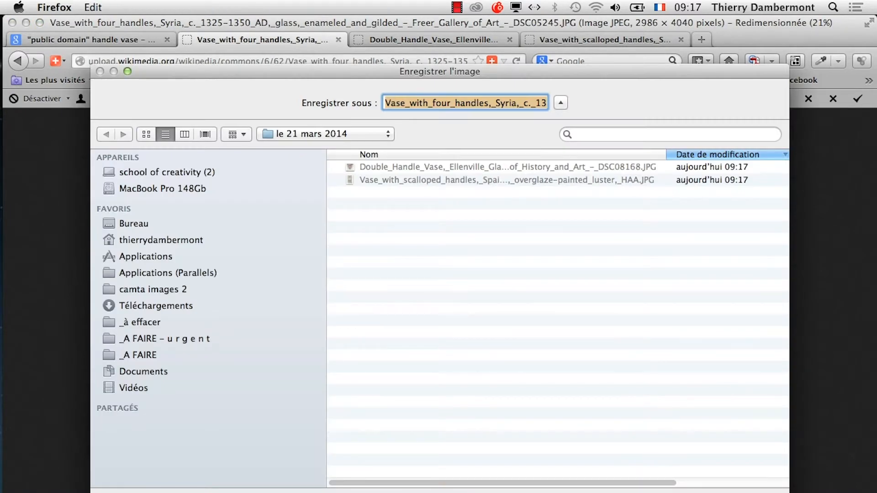
key("Return")
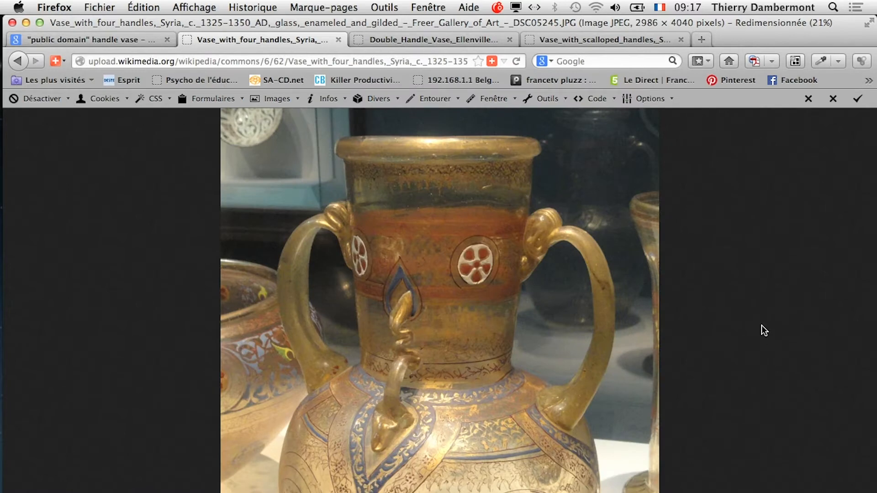
Switch to Adobe Illustrator CS6 and hide all other applications
key("super+Tab")
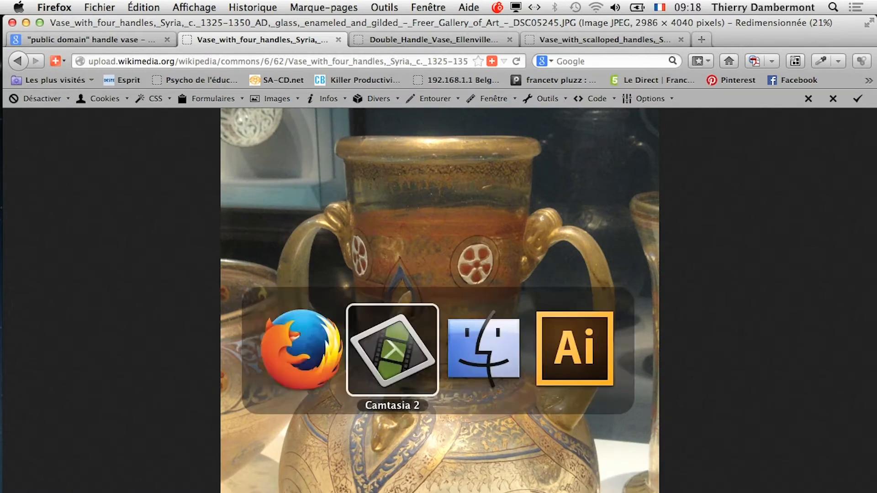
left_click(563, 379)
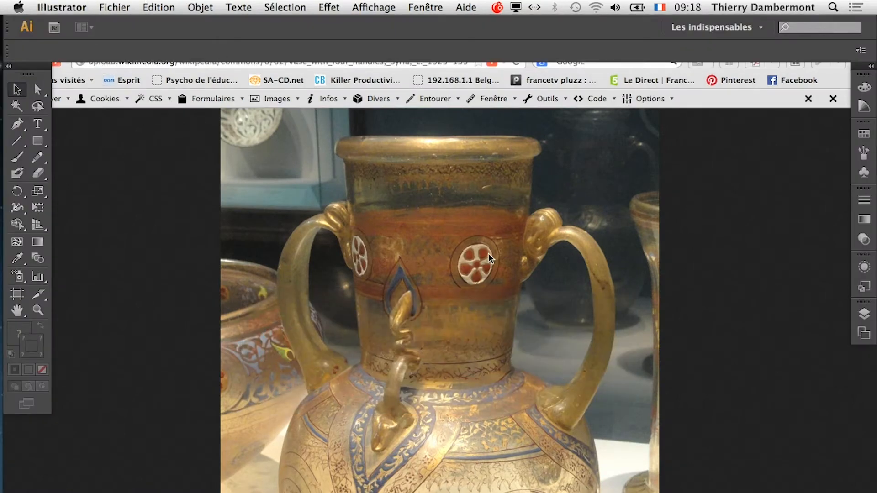
left_click(145, 359)
key("super+Tab")
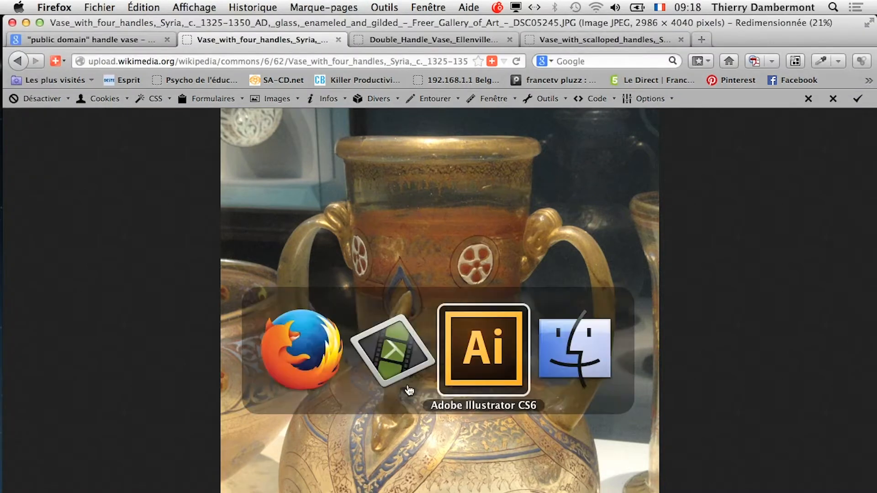
left_click(483, 358)
key("alt+super+h")
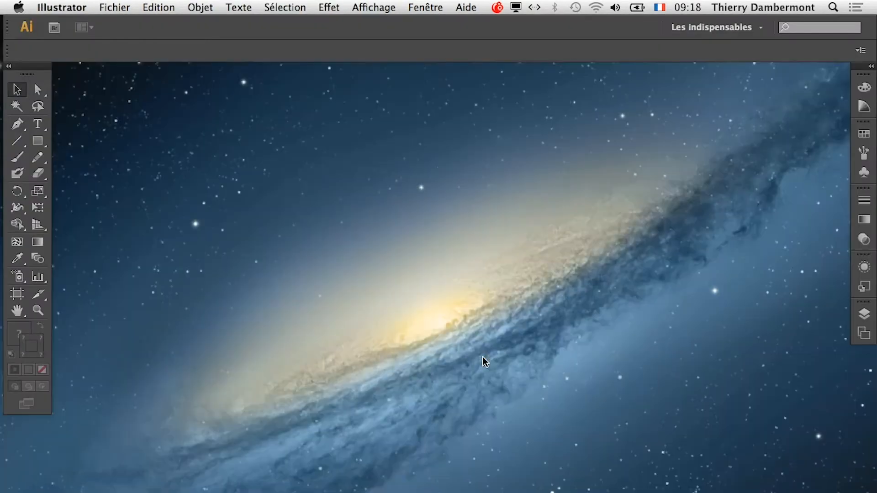
Create a new A3 landscape document, 420 × 297 mm, with one artboard
left_click(120, 7)
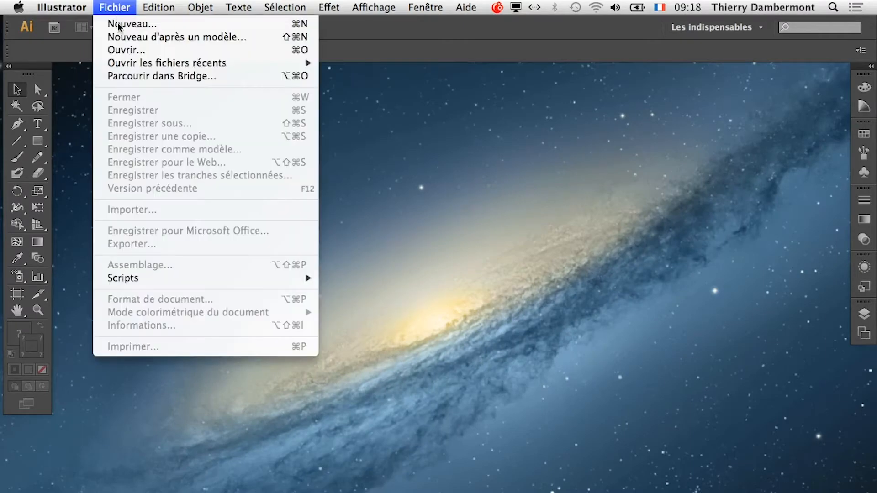
left_click(119, 25)
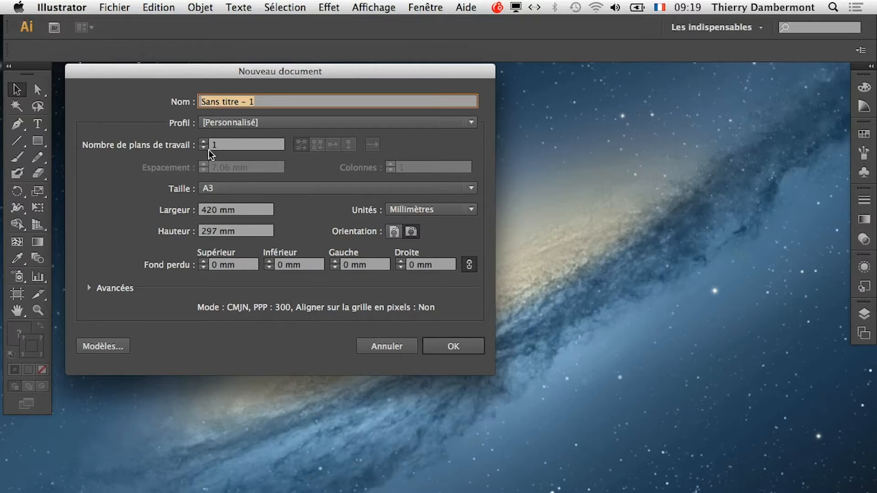
left_click(438, 348)
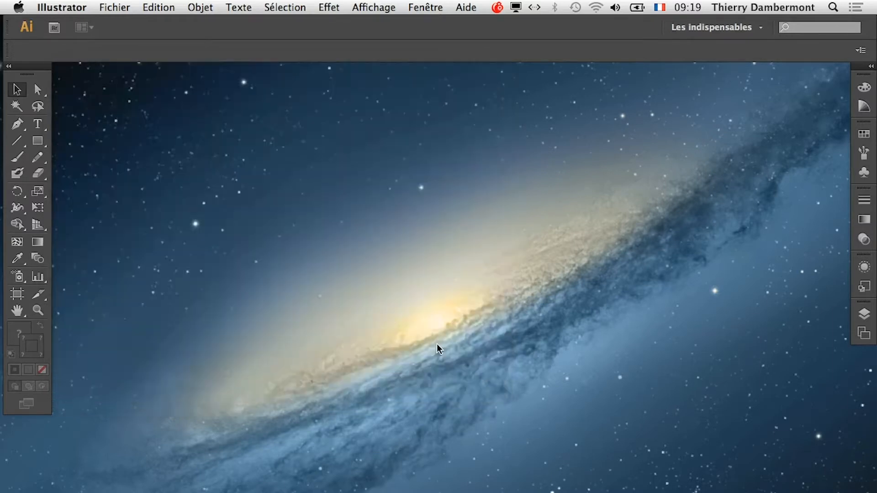
left_click(117, 7)
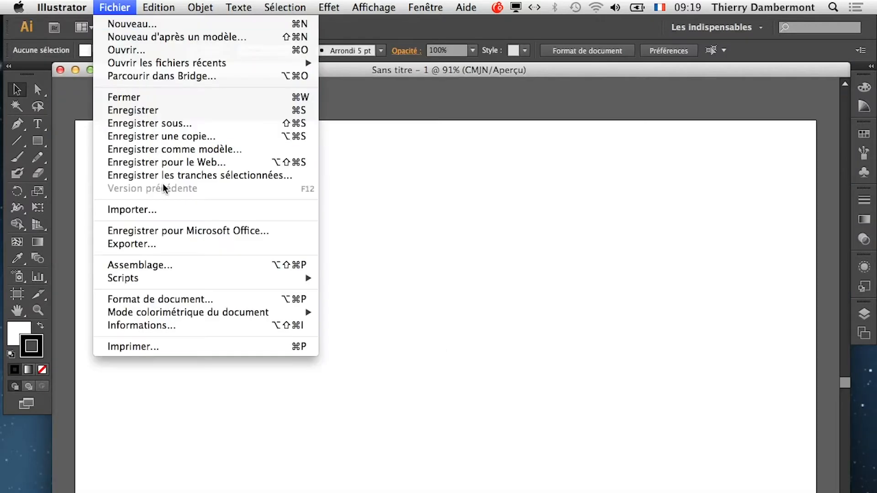
left_click(168, 208)
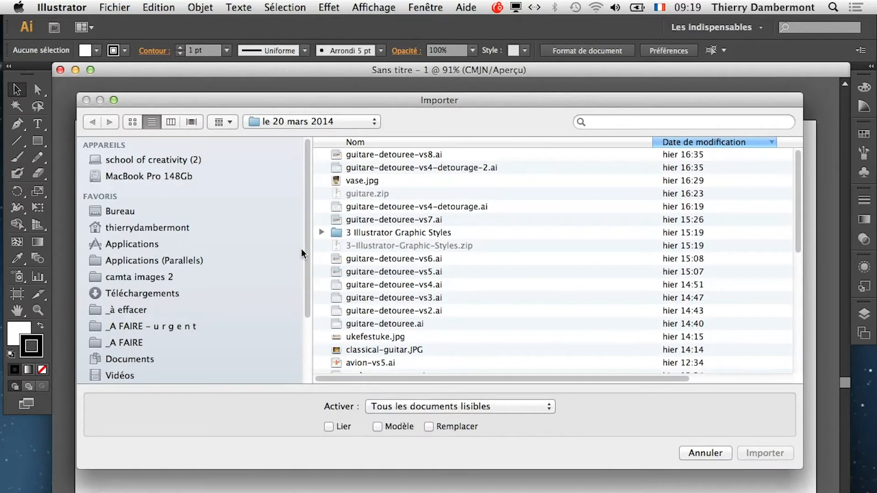
left_click(315, 122)
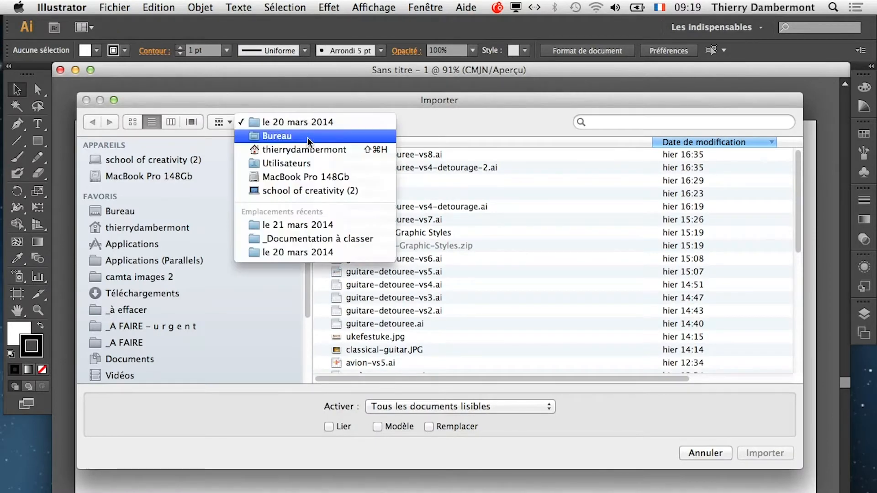
left_click(265, 137)
double_click(386, 155)
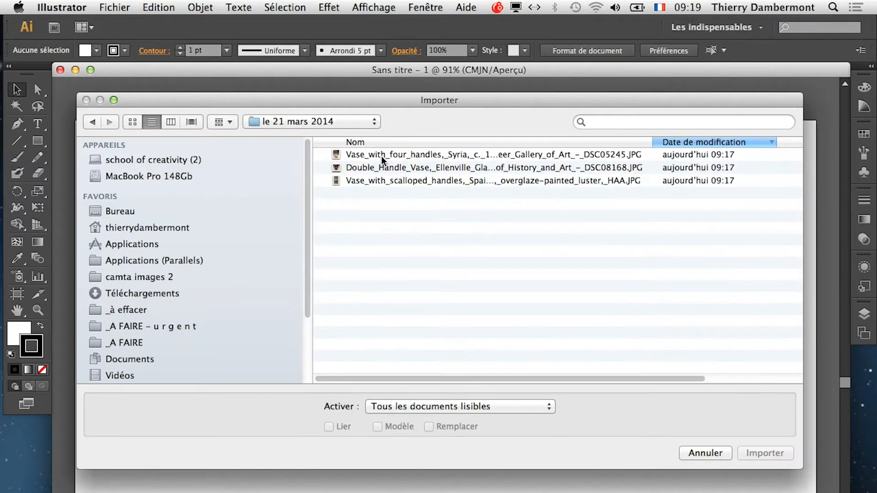
left_click(385, 158)
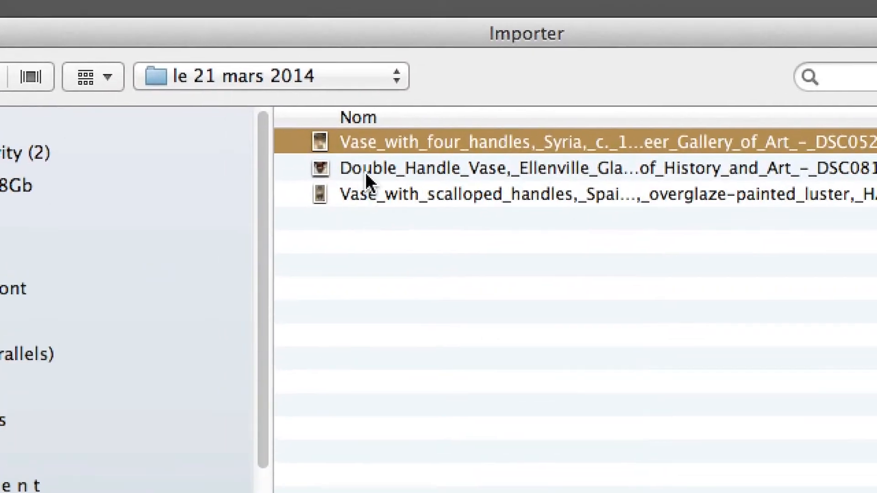
left_click(366, 172)
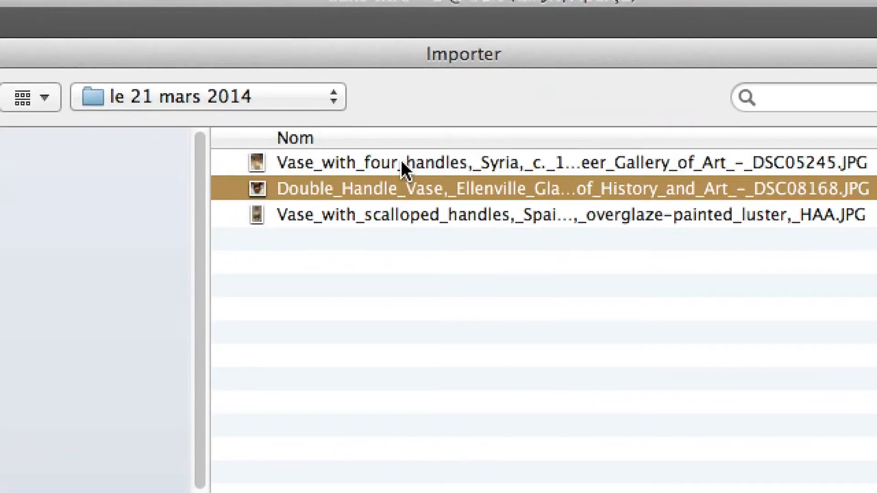
left_click(402, 160)
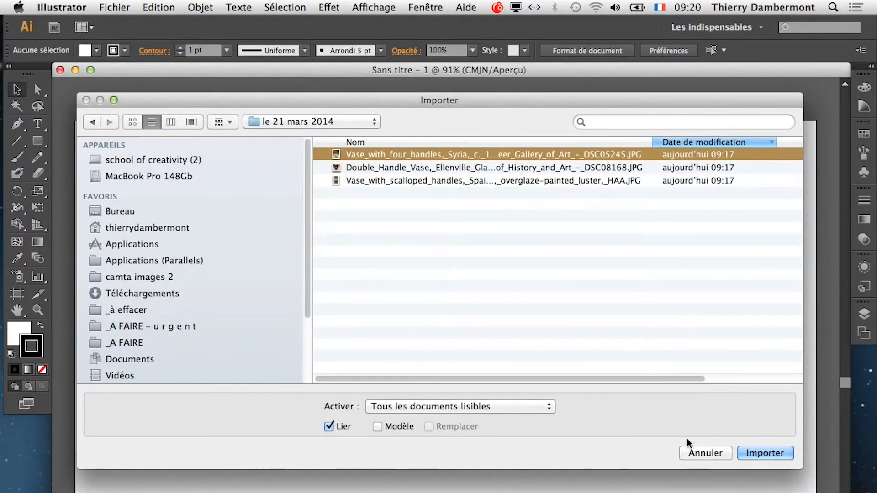
left_click(690, 452)
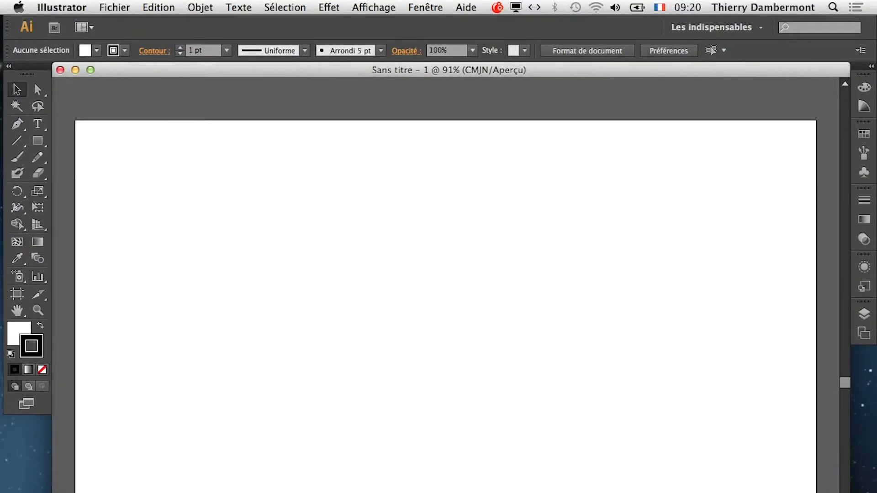
Shrink the document window to fit closely around the artboard at 25% zoom and activate the Direct Selection tool
left_click_drag(846, 492, 466, 475)
scroll(238, 256, "down", 2)
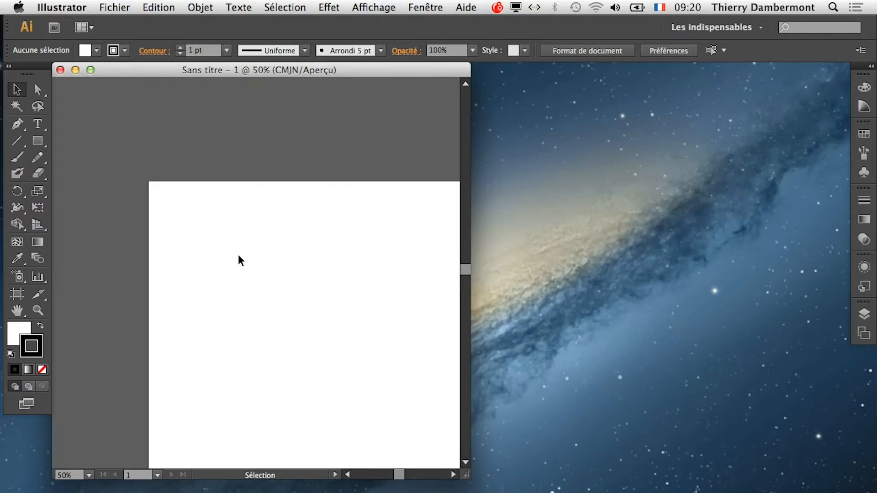
scroll(240, 261, "down", 2)
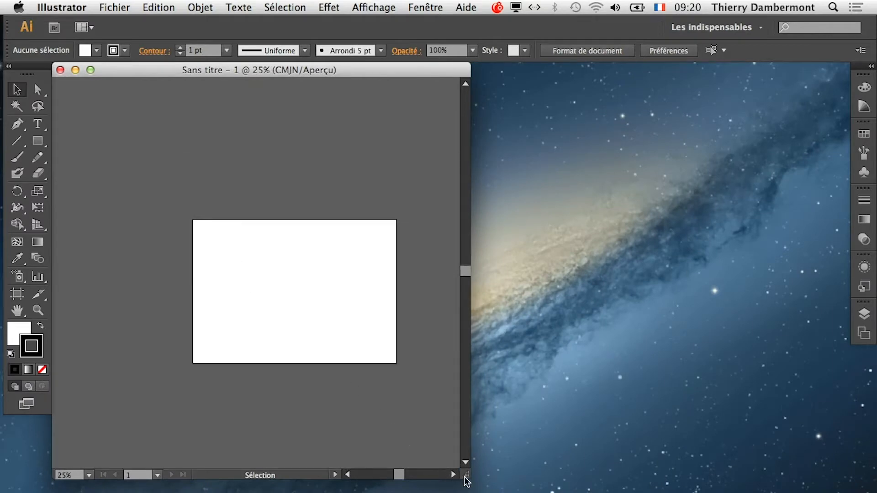
left_click_drag(466, 480, 437, 355)
left_click_drag(288, 280, 182, 165)
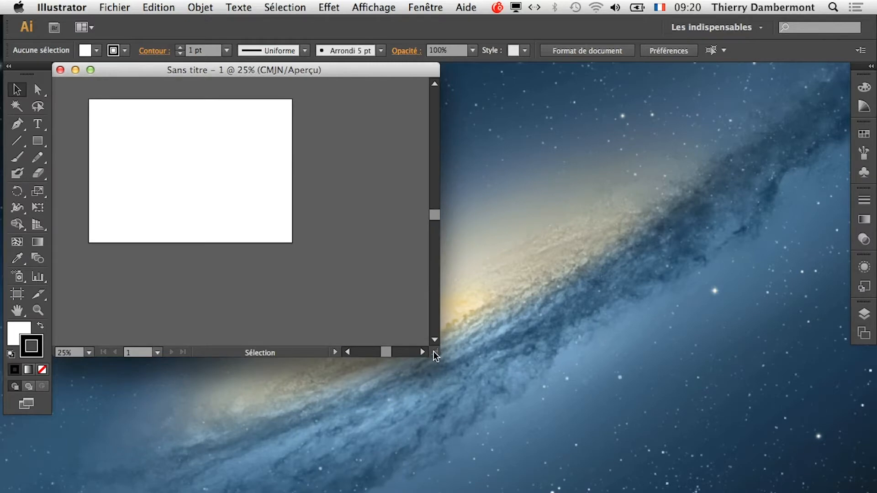
left_click_drag(435, 356, 330, 300)
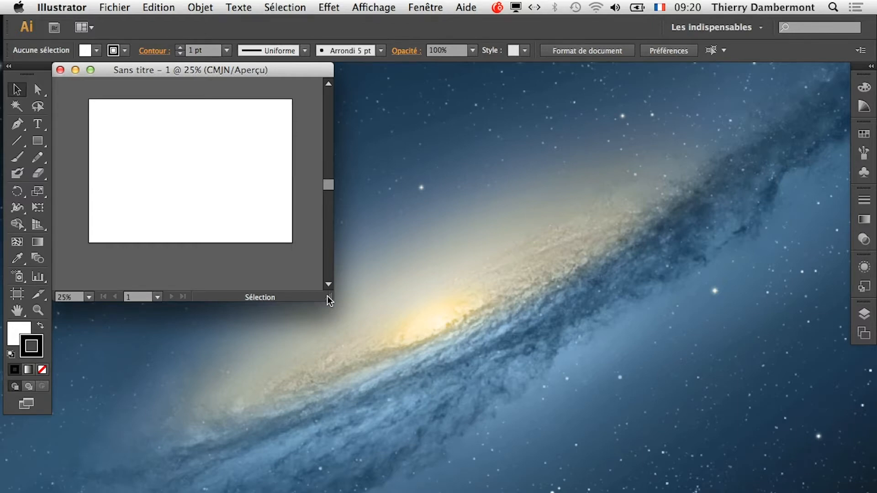
key("a")
Switch to Finder, open the desktop folder "le 21 mars 2014" and place its resized window beside the document window
key("super+Tab")
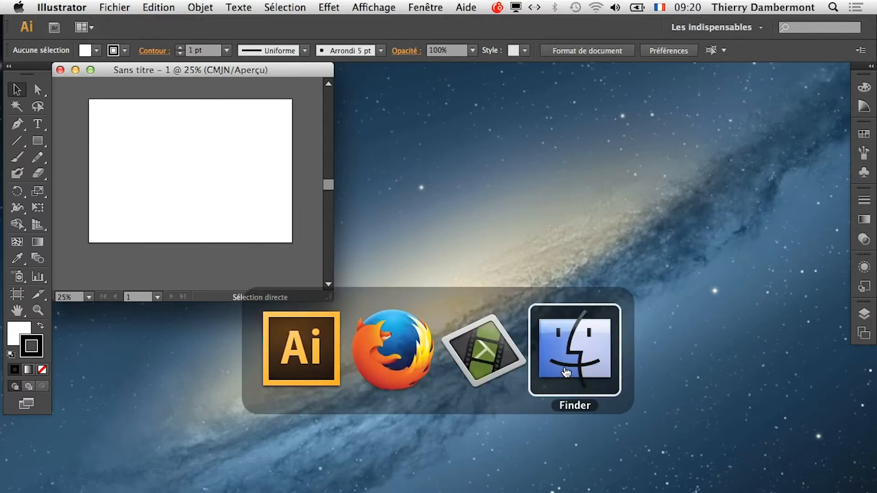
left_click(566, 372)
left_click(108, 7)
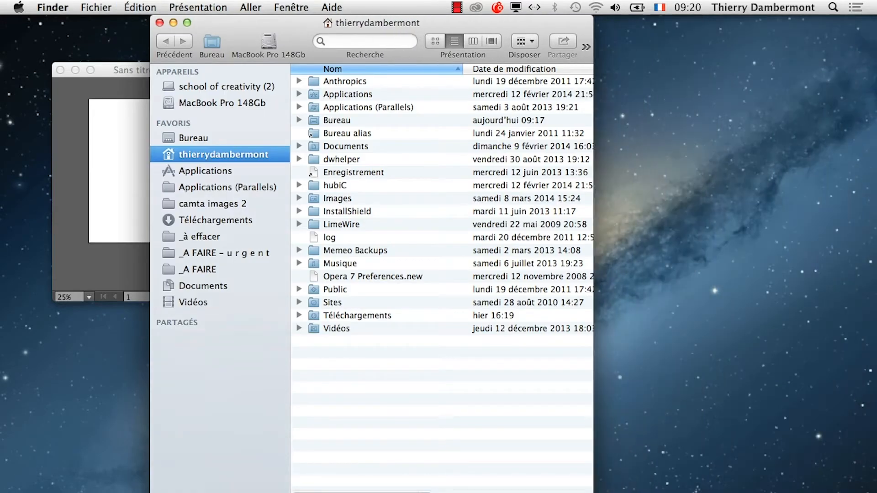
left_click(201, 137)
double_click(360, 81)
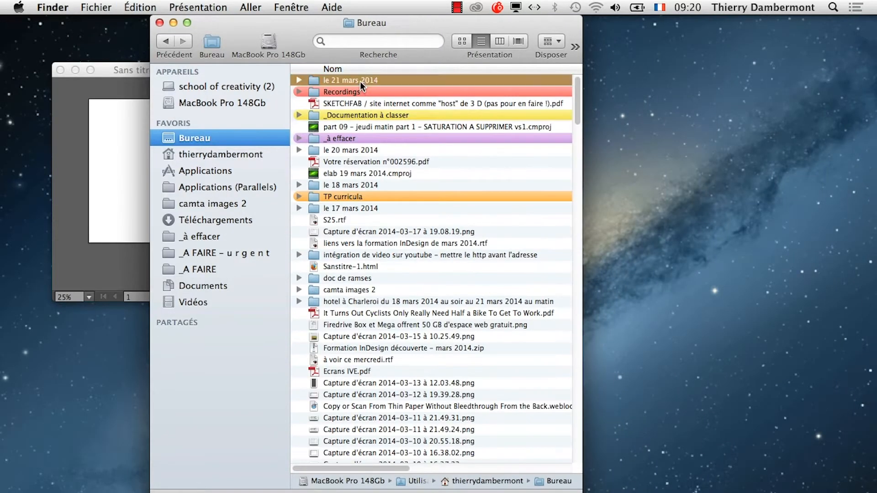
left_click_drag(581, 492, 691, 273)
left_click_drag(377, 23, 484, 342)
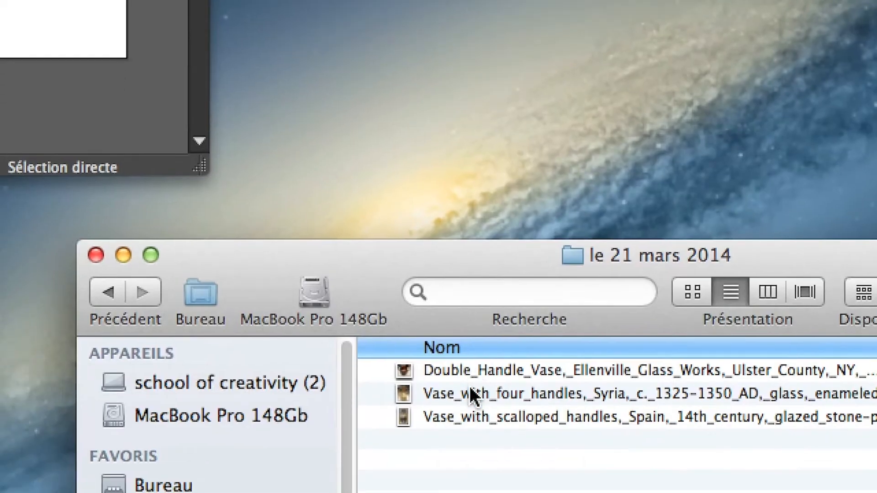
Place all three vase images from the "le 21 mars 2014" folder into the Illustrator document together
left_click(440, 451)
left_click(434, 410, "shift")
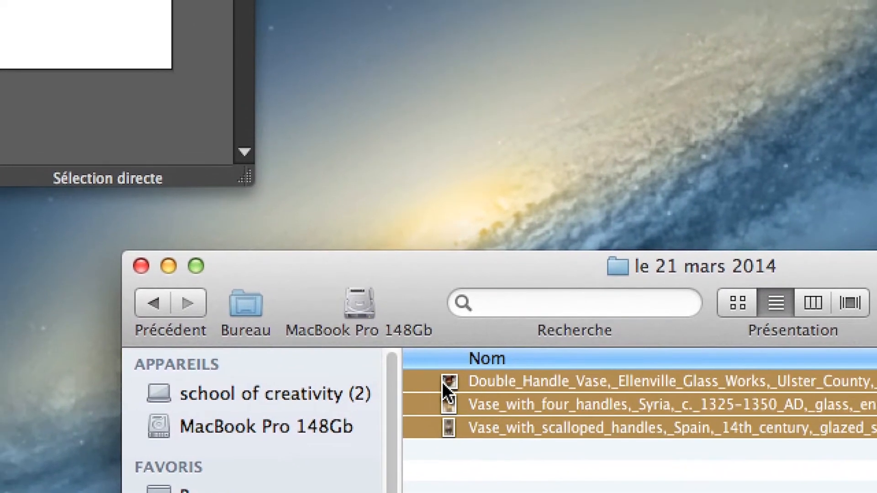
left_click_drag(407, 363, 0, 96)
left_click_drag(294, 290, 170, 111)
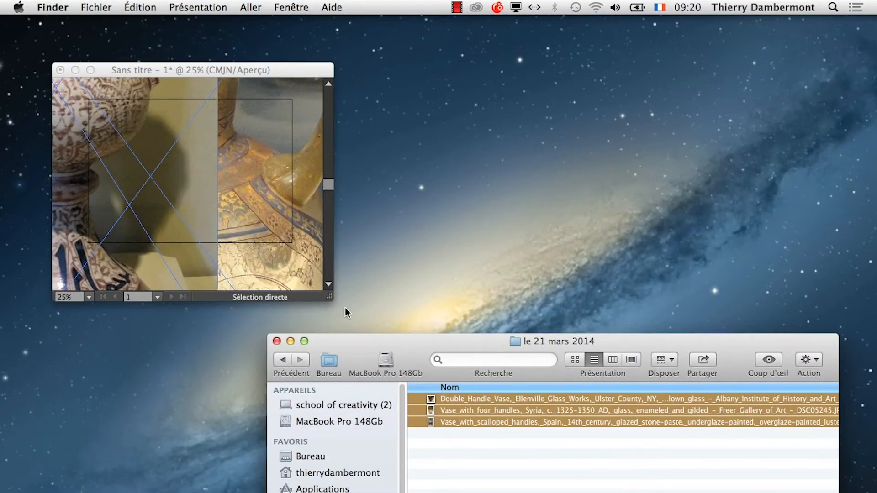
Enlarge the Illustrator document window and show the placed images at 16.67% zoom
left_click_drag(331, 297, 837, 492)
key("super+minus")
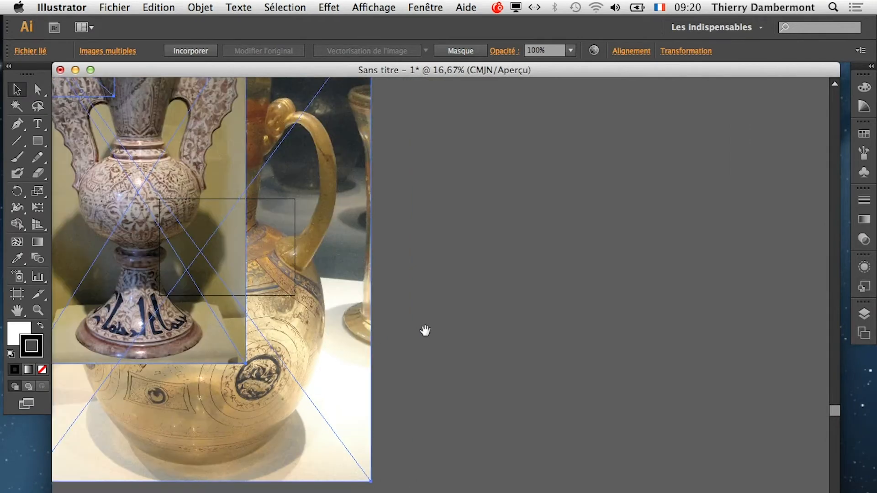
left_click_drag(425, 329, 571, 432)
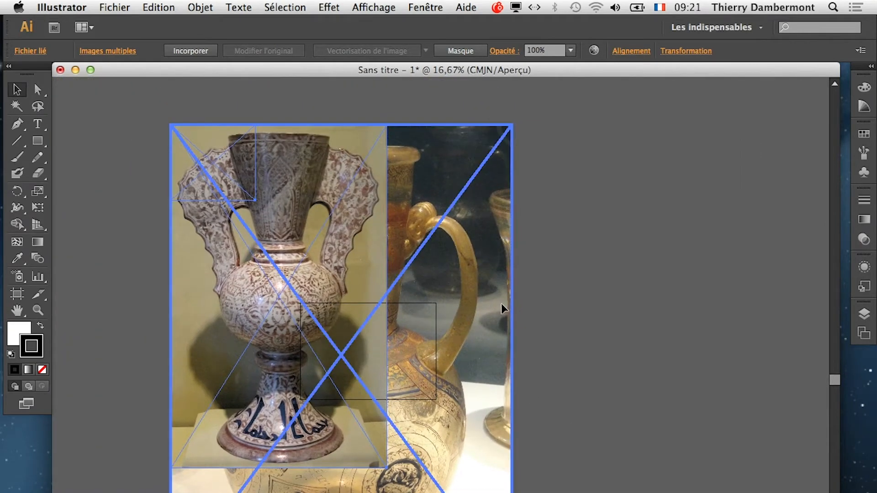
Spread the overlapping images apart: brown glass vase on the left, four-handled vase in the middle, scalloped-handle vase on the right
left_click(285, 197)
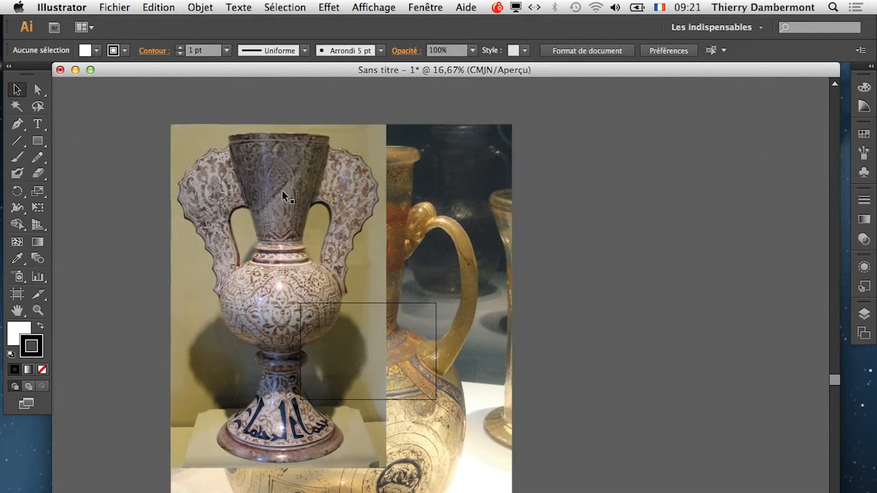
left_click_drag(235, 192, 646, 196)
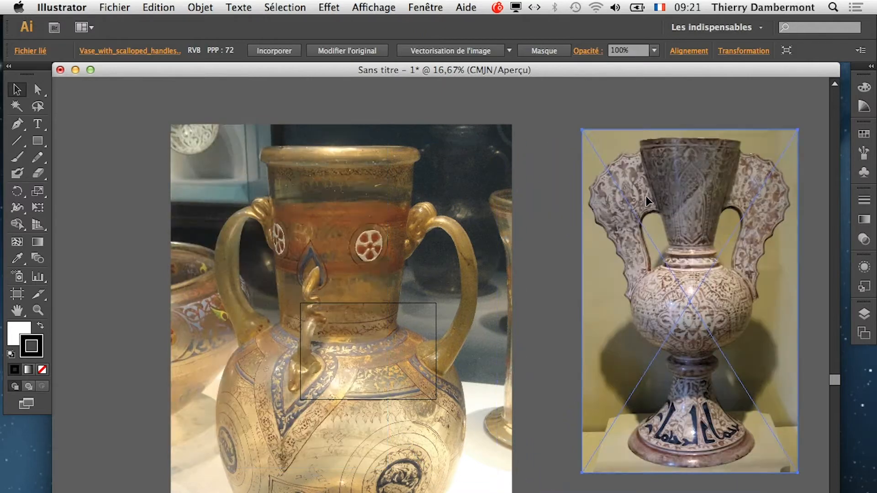
left_click(408, 259)
left_click_drag(361, 234, 378, 434)
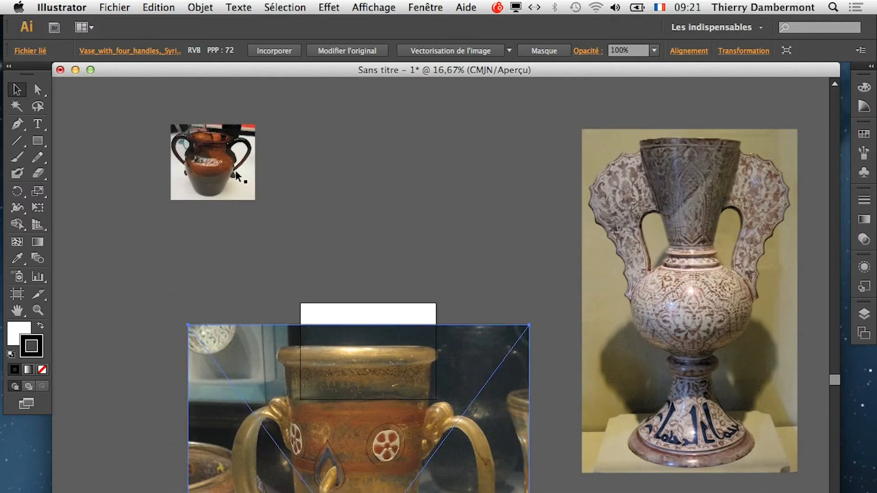
left_click(214, 179)
left_click_drag(214, 180, 128, 178)
left_click_drag(285, 480, 290, 260)
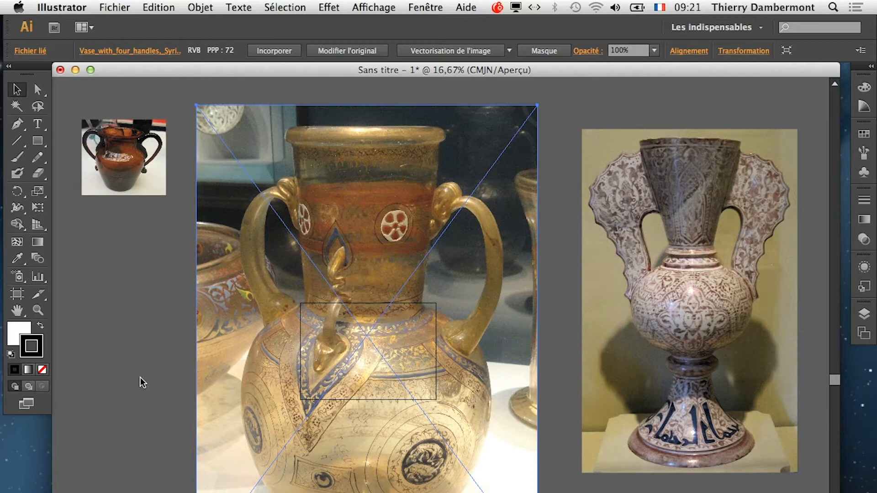
Switch to Firefox, open a new browser window and load the bookmarked BitmapStudio channel on YouTube
left_click(21, 483)
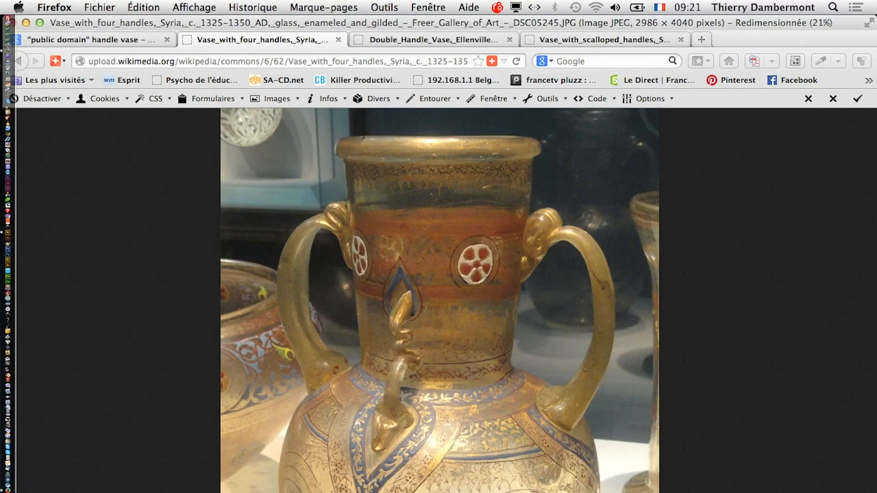
left_click(100, 7)
left_click(114, 37)
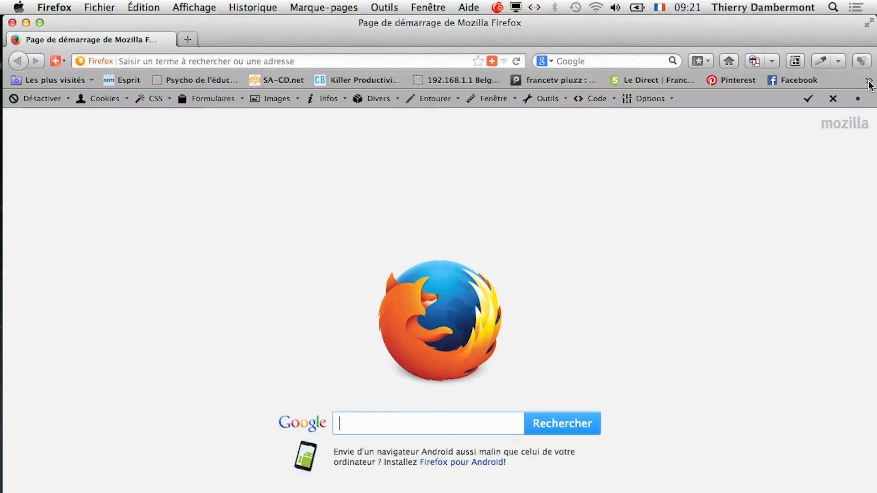
left_click(868, 80)
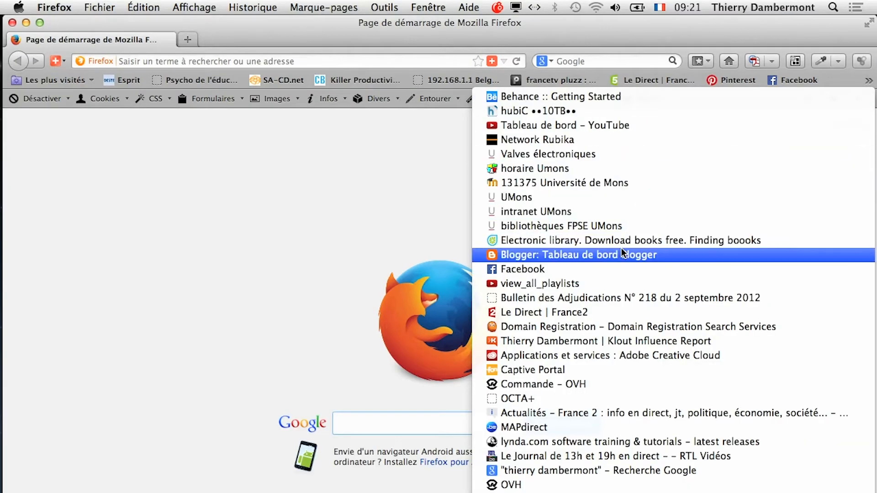
left_click(594, 491)
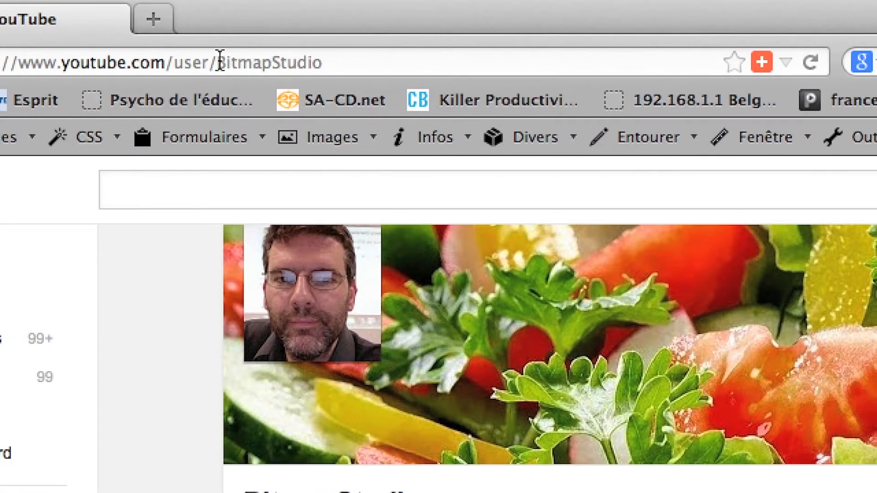
Replace "user/BitmapStudio" in the page address and load the suggested IDIKO TV channel
left_click_drag(219, 62, 201, 65)
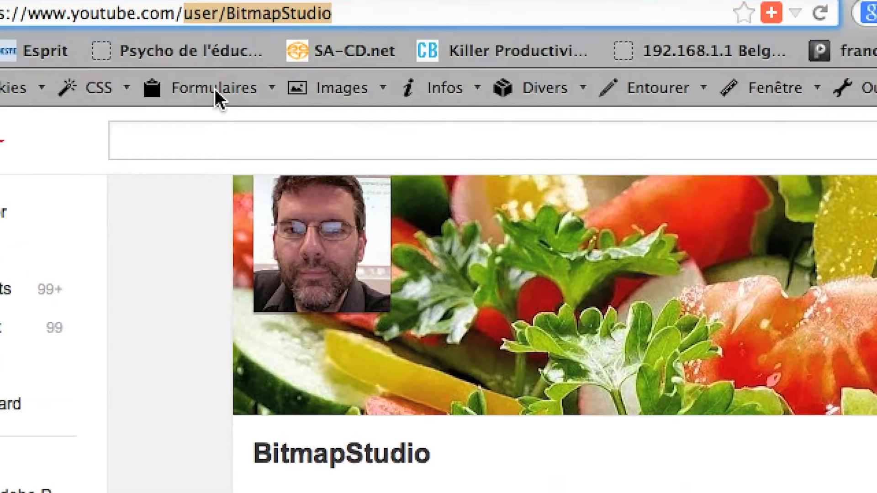
type("Idi")
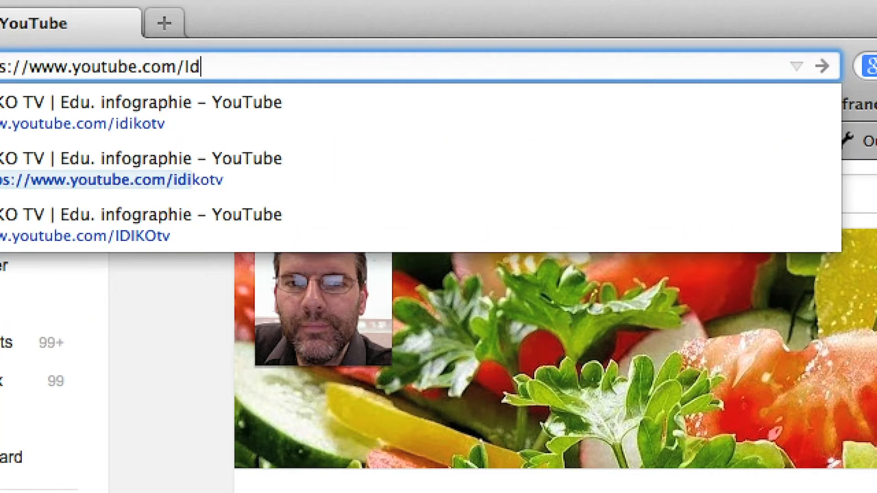
key("BackSpace")
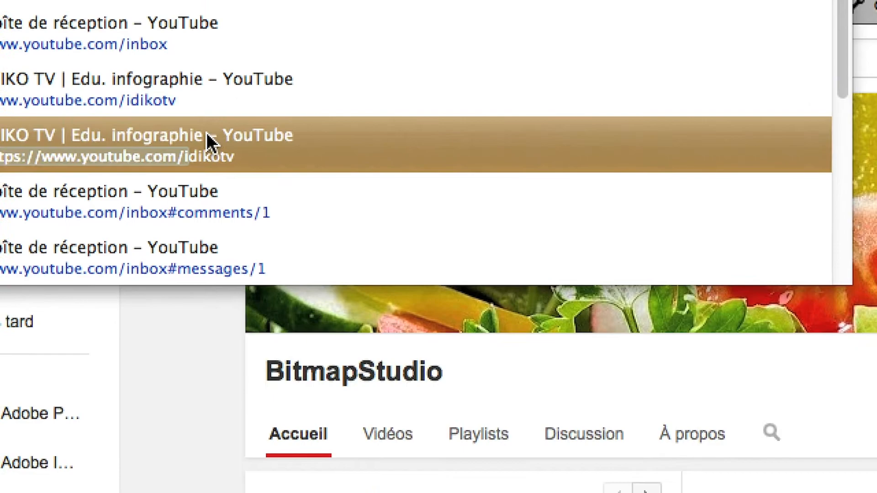
left_click(199, 274)
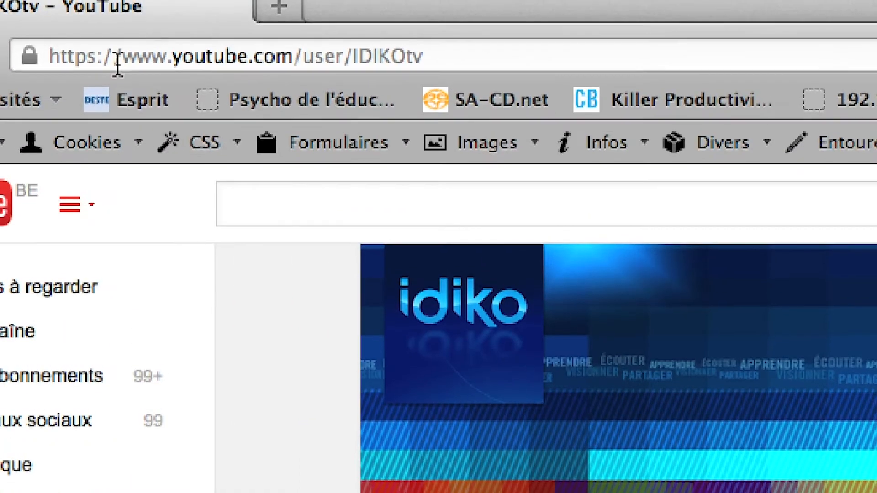
left_click(118, 50)
left_click(120, 49)
left_click_drag(119, 61, 431, 60)
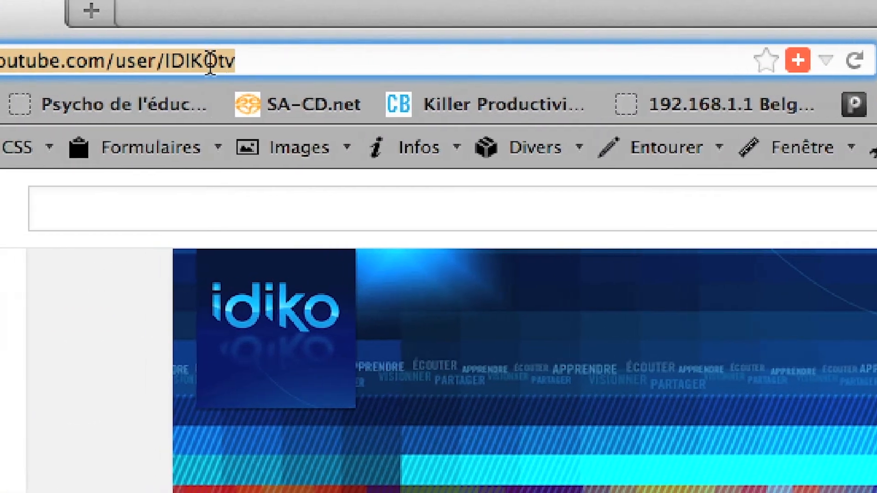
left_click(136, 66)
key("BackSpace")
key("BackSpace")
key("BackSpace")
key("BackSpace")
key("BackSpace")
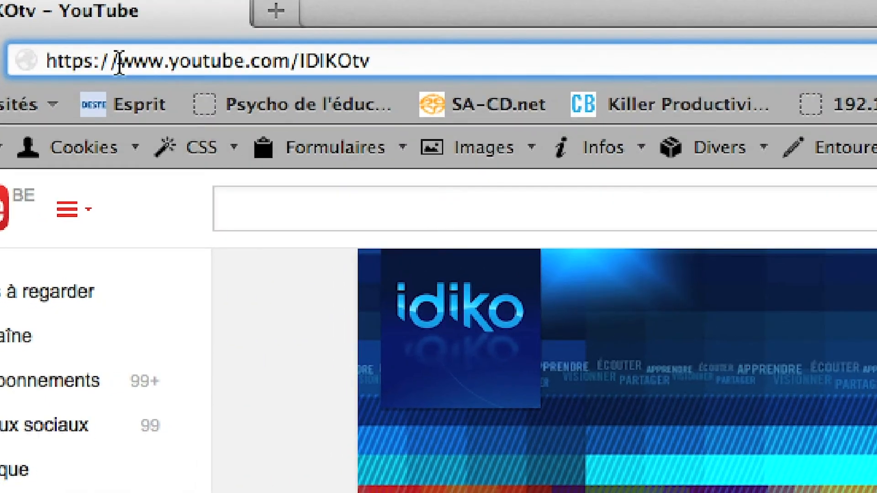
mouse_move(87, 61)
left_mouse_down()
mouse_move(45, 48)
mouse_move(74, 59)
left_mouse_up()
key("BackSpace")
left_click_drag(177, 60, 84, 61)
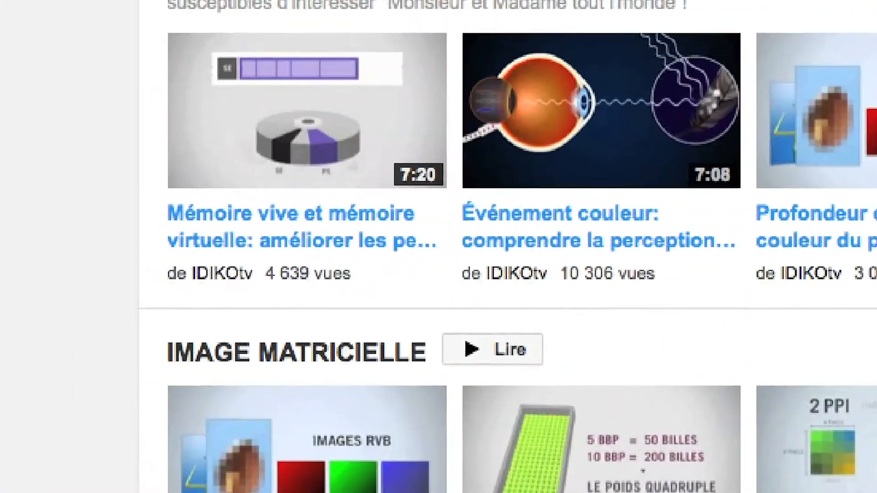
scroll(439, 247, "down", 3)
scroll(439, 246, "down", 2)
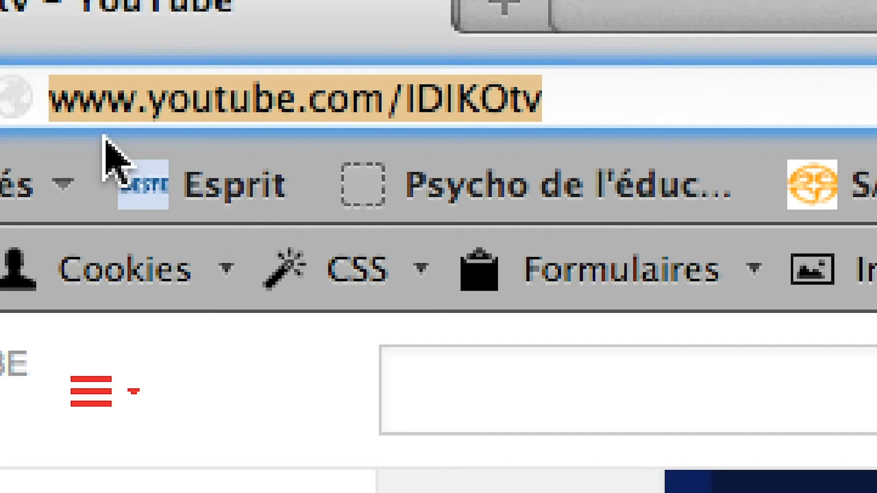
key("Return")
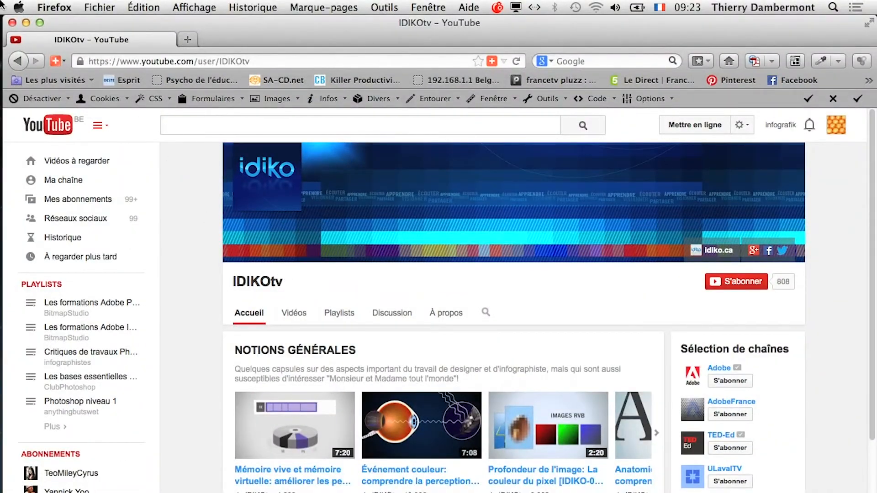
Close the YouTube window and switch back to the Illustrator document with the vase images
left_click(12, 23)
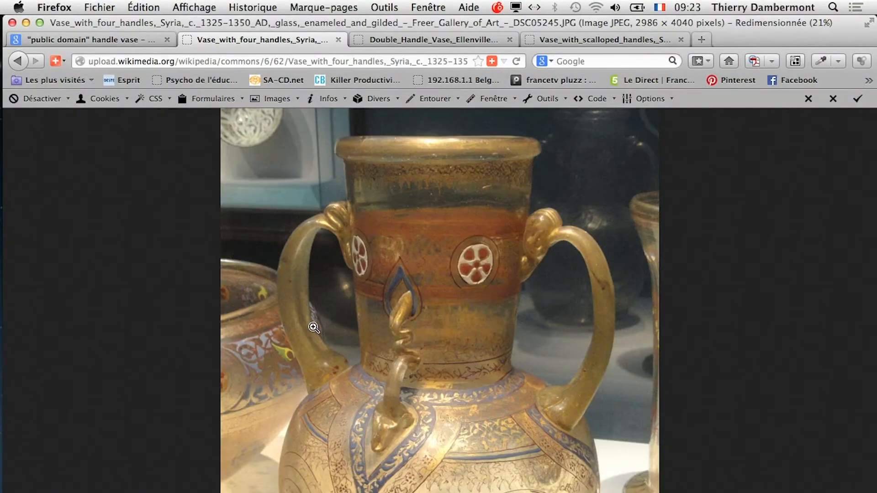
key("super+Tab")
key("super+Tab")
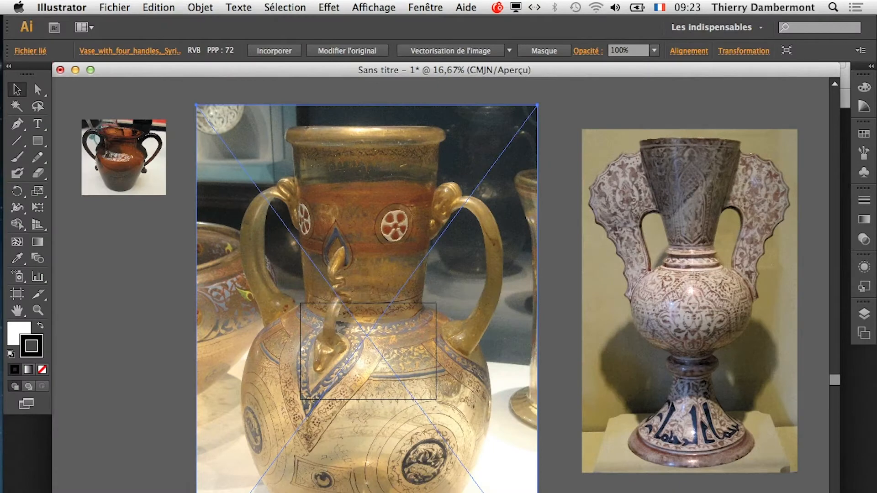
Shrink the four-handled vase image around its centre with Free Transform to about 1347 PPP so it fits on the artboard
key("e")
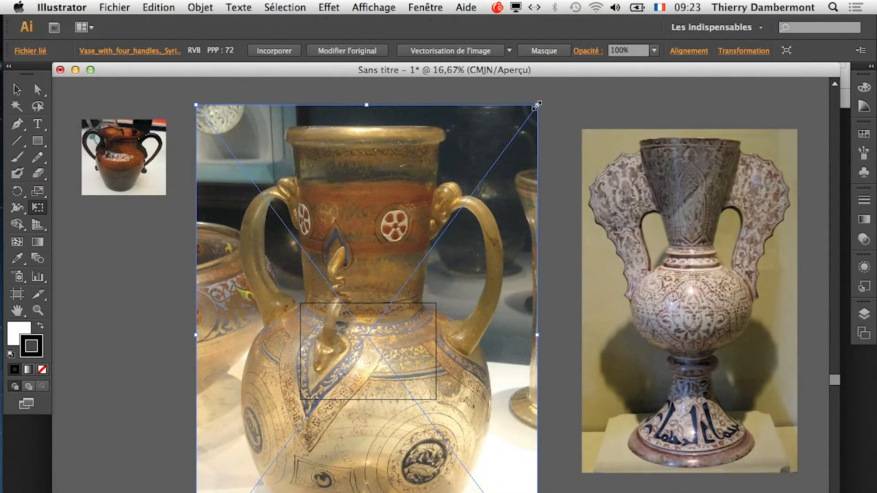
left_click_drag(537, 105, 362, 310)
key("v")
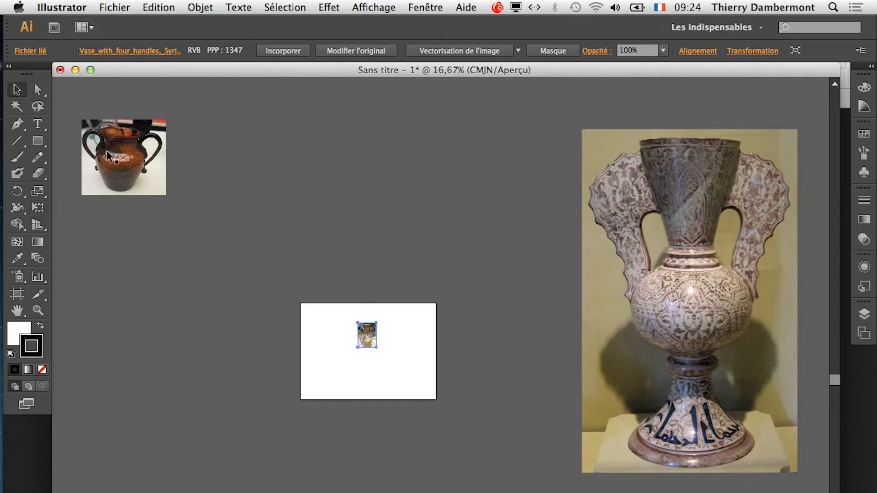
Move the brown vase image to the artboard's left edge and shrink it around its centre to about 1237 PPP
left_click_drag(108, 157, 285, 367)
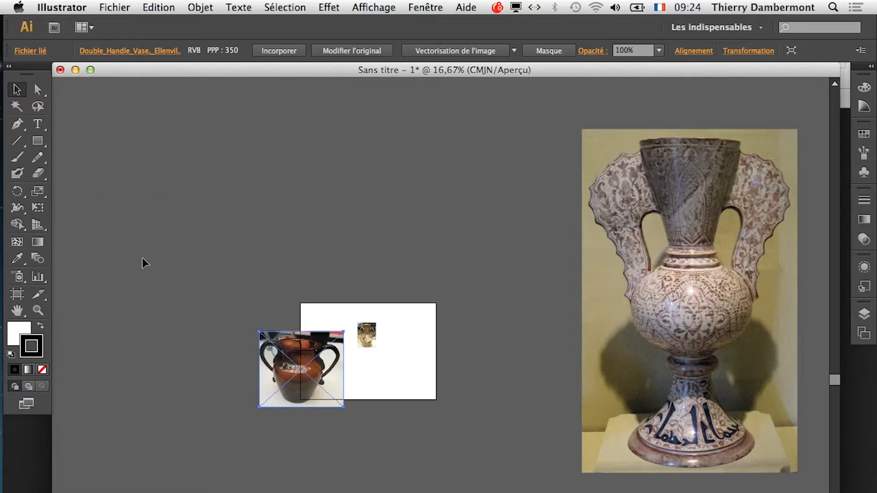
key("e")
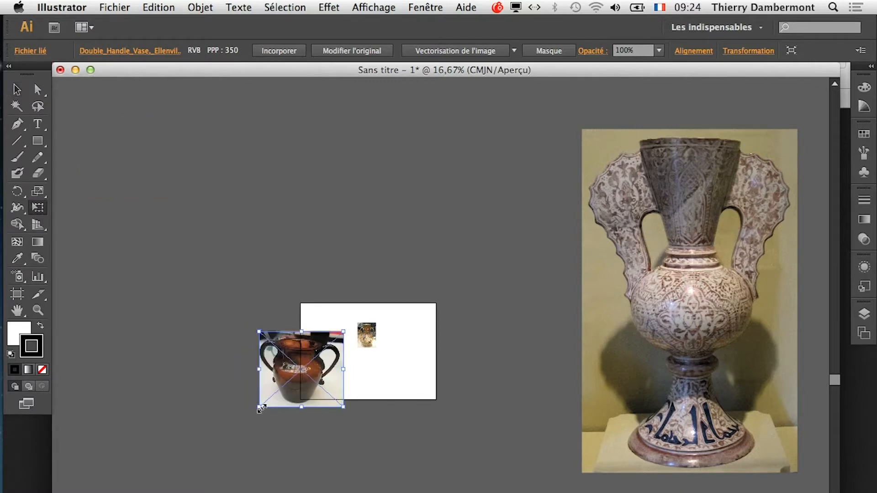
left_click_drag(261, 408, 289, 380)
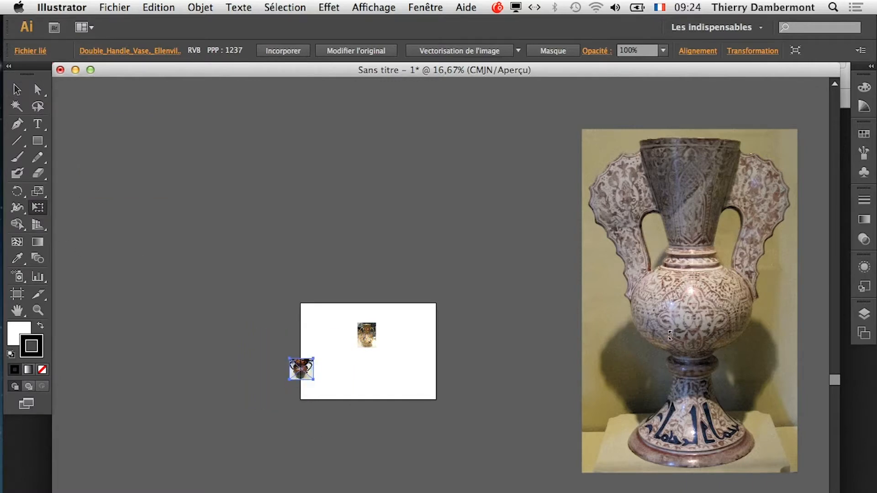
Shrink the scalloped-handle vase image around its centre to about 604 PPP and move it onto the artboard's right half
left_click(679, 334)
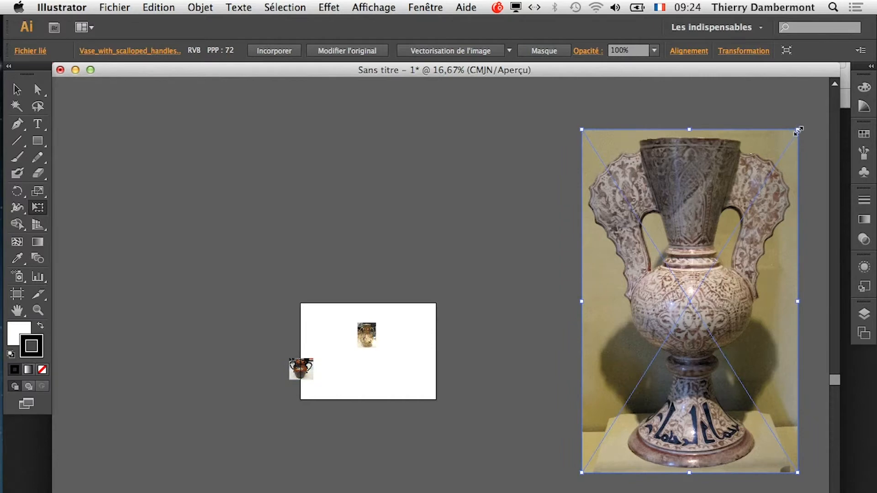
left_click_drag(799, 131, 685, 271)
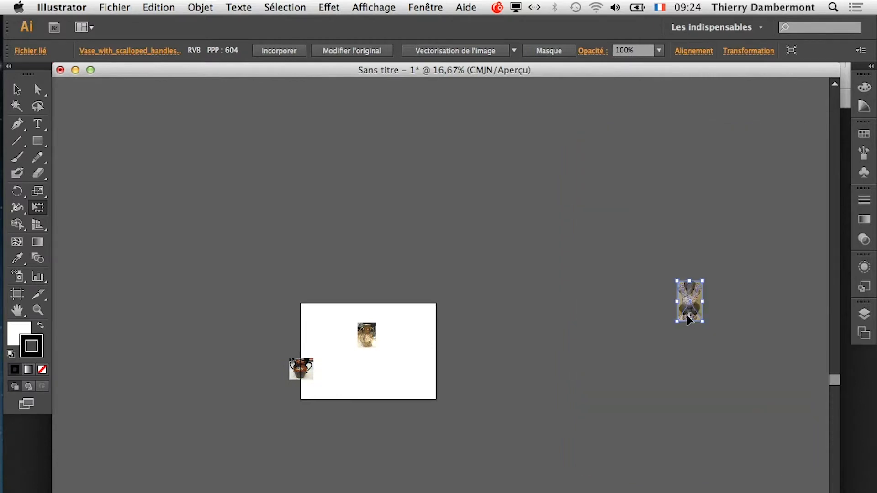
left_click_drag(690, 315, 414, 371)
Move the brown vase image to the artboard's upper left and place the four-handled vase image beside it
scroll(414, 371, "up", 2)
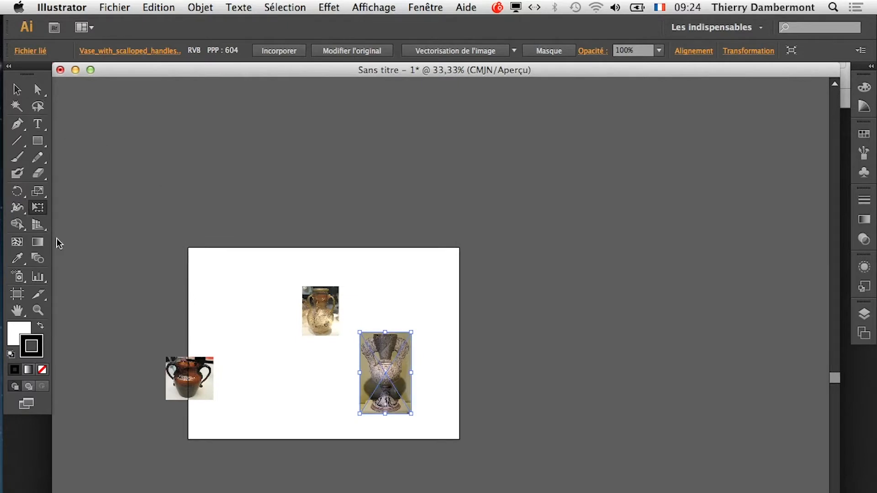
left_click(182, 383)
left_click_drag(177, 379, 233, 298)
left_click_drag(324, 318, 312, 308)
Move the scalloped-handle vase image up beside the four-handled one and shrink it to a similar height
left_click(385, 375)
left_click_drag(385, 375, 375, 321)
left_click_drag(403, 277, 397, 285)
left_click_drag(377, 326, 373, 314)
Shrink the brown vase image slightly around its centre to about 1419 PPP and deselect it
left_click(238, 307)
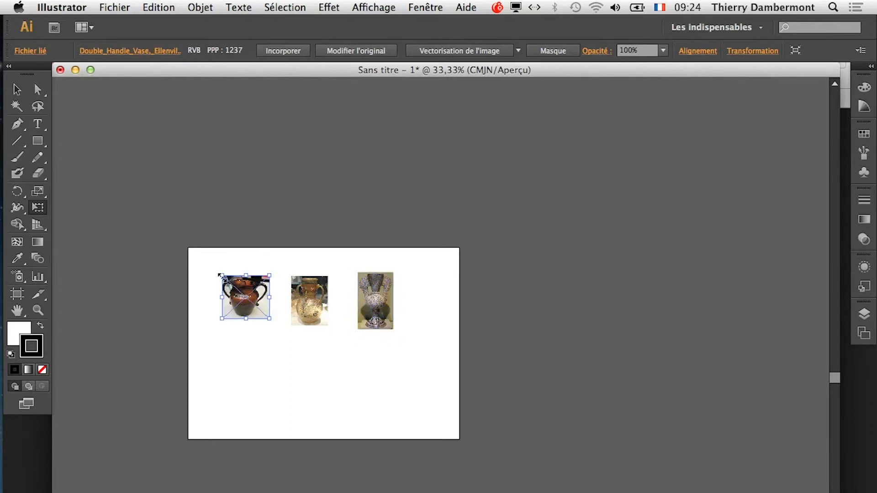
left_click_drag(221, 275, 225, 279)
left_click(238, 369)
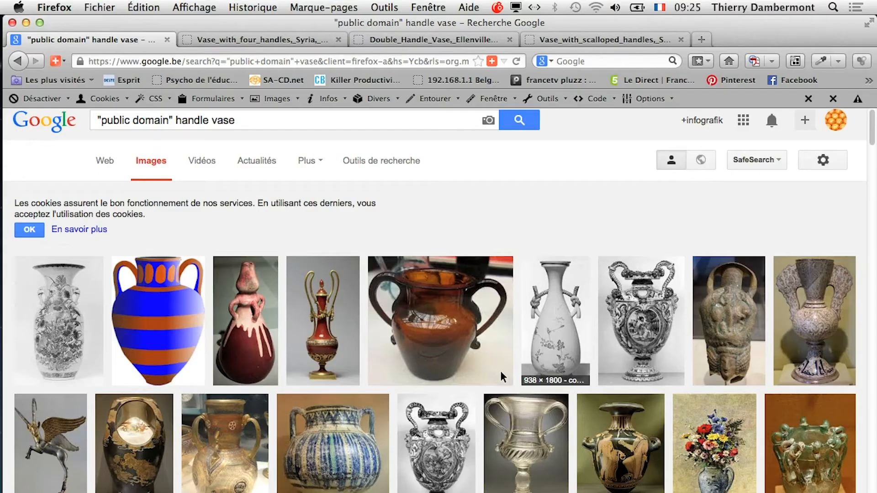
Return to Illustrator and show the row of three vase images at 66.67% zoom
key("super+Tab")
key("super+Tab")
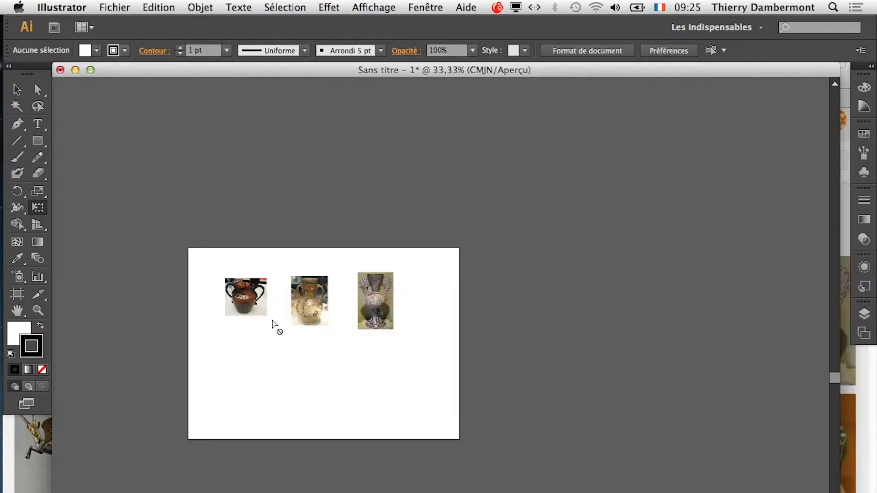
left_click(273, 321)
left_click_drag(290, 413, 334, 413)
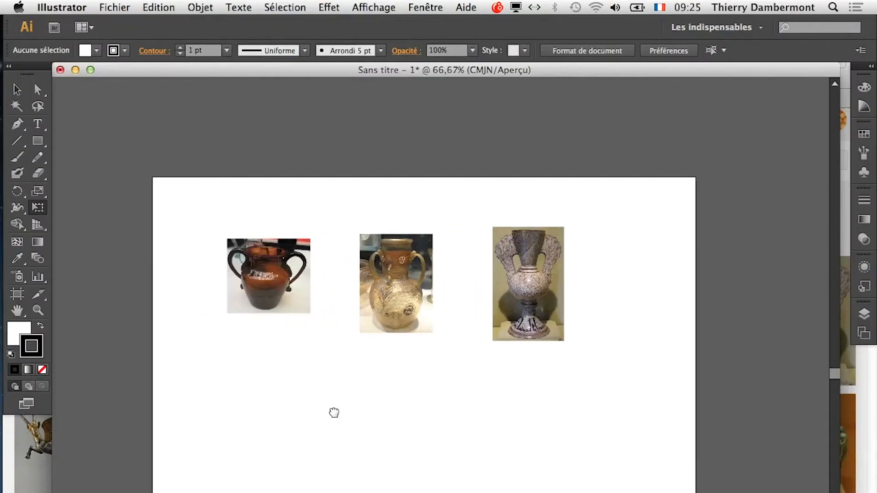
Compare the Selection and Free Transform tools on the brown vase image, ending with the Selection tool and nothing selected
left_click(17, 91)
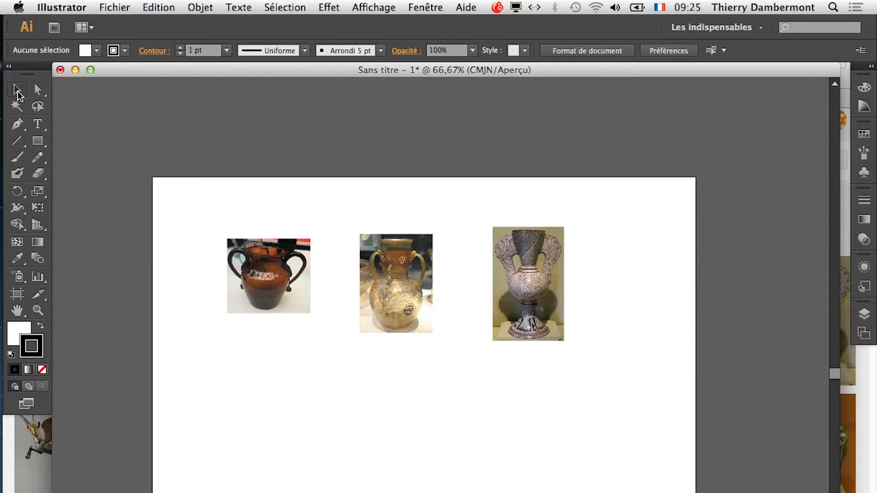
left_click(253, 260)
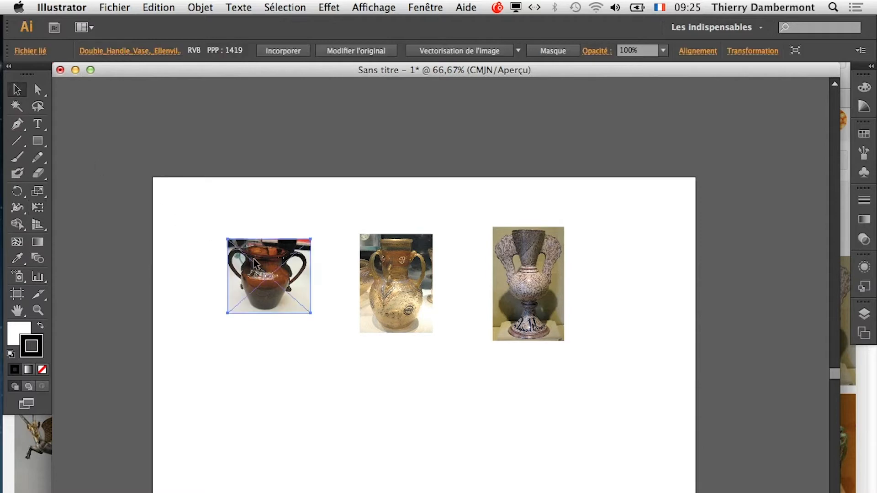
left_click(38, 208)
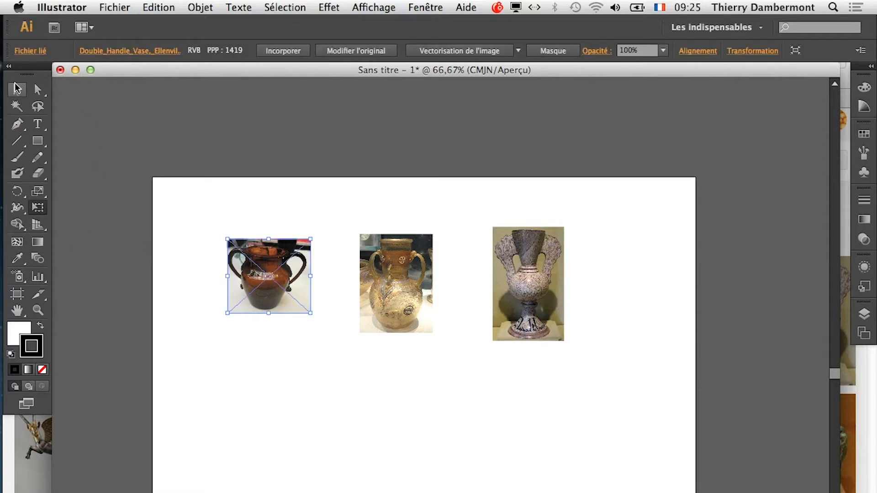
key("v")
left_click(179, 260)
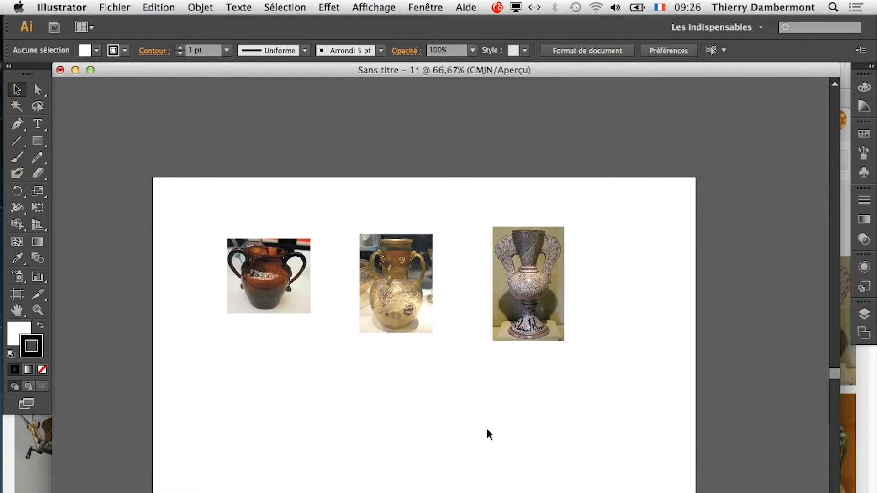
Detach the Calques panel to float below the vase images and collapse the Plans de travail panel
left_click(863, 315)
left_click_drag(705, 308, 461, 387)
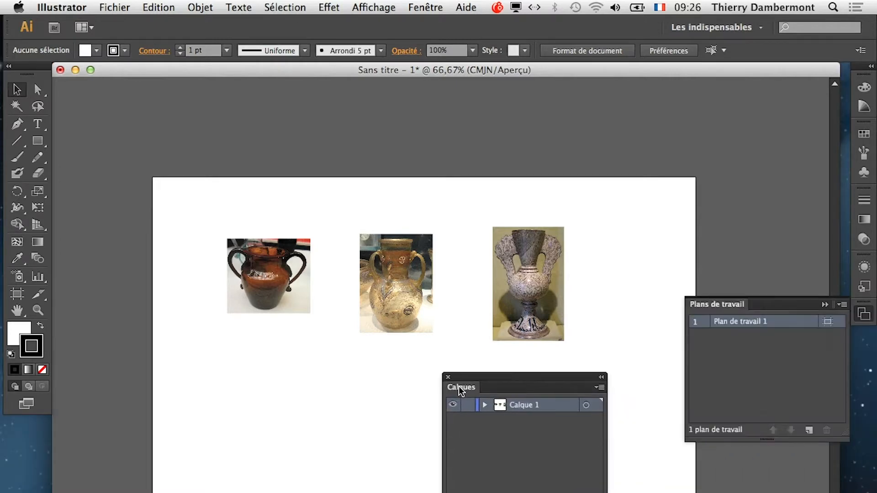
left_click(824, 305)
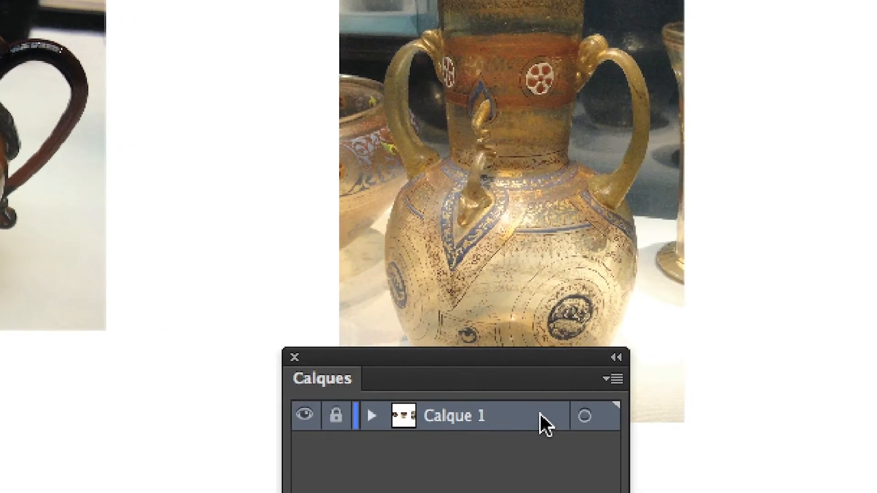
Try to turn Calque 1 into a template layer with its images dimmed to 50%
double_click(678, 414)
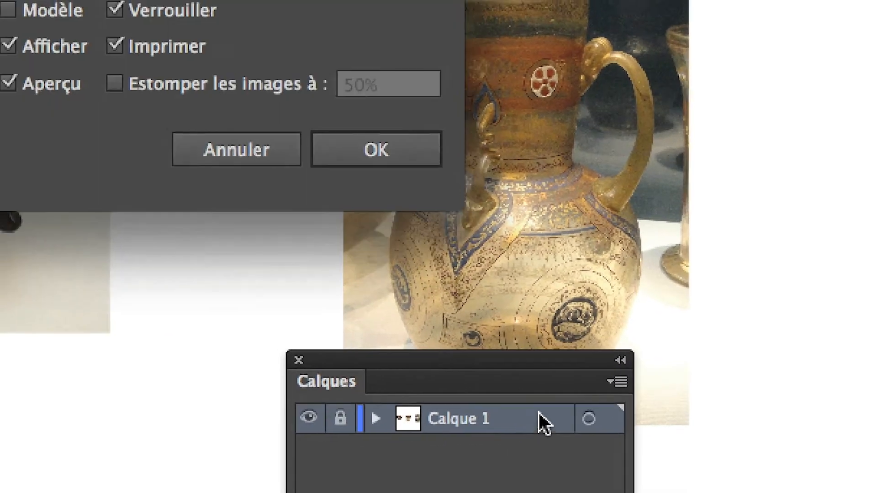
left_click(372, 279)
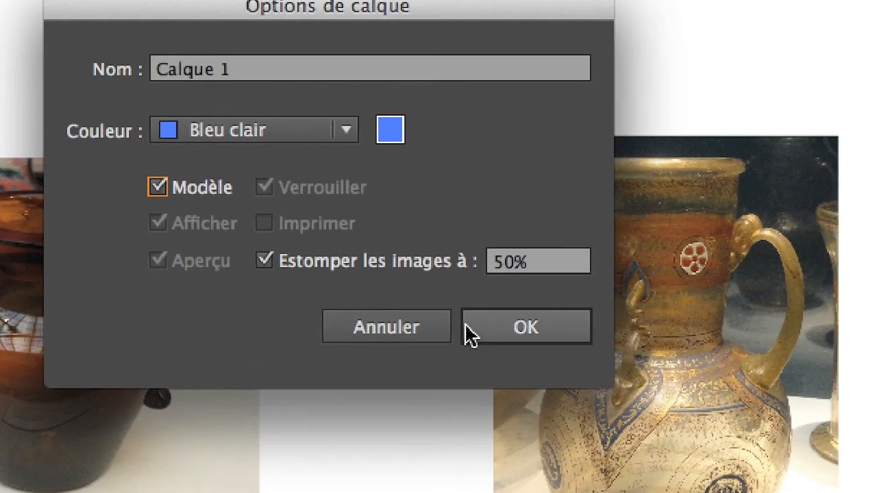
left_click(466, 325)
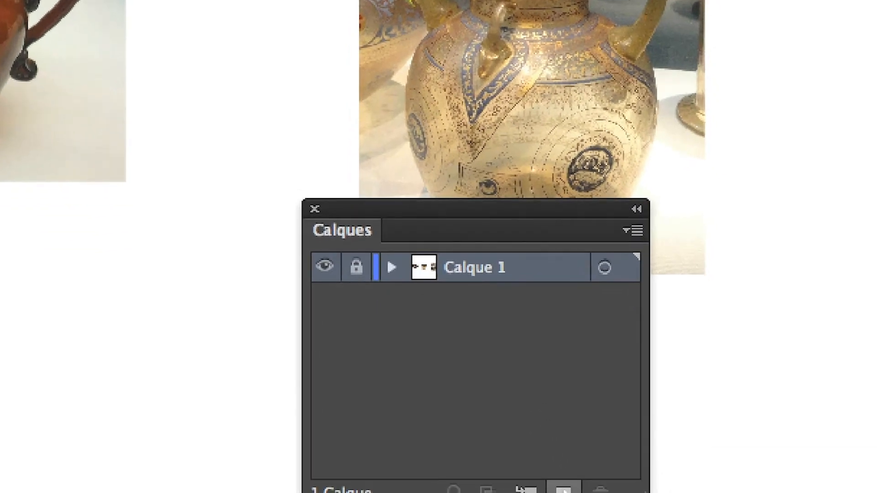
Add a new empty layer above Calque 1
left_click(563, 489)
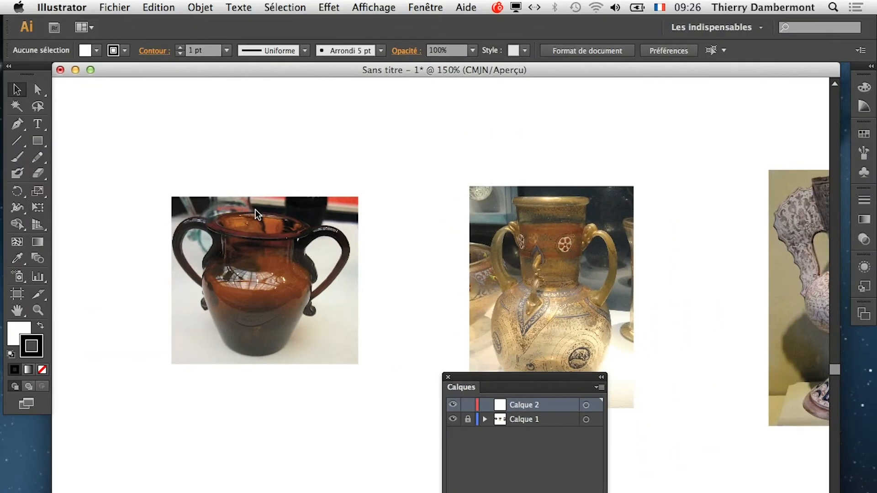
Start saving the document in Adobe Illustrator format in the le 21 mars 2014 folder, naming it "trois vases - vs1"
left_click(122, 5)
left_click(165, 123)
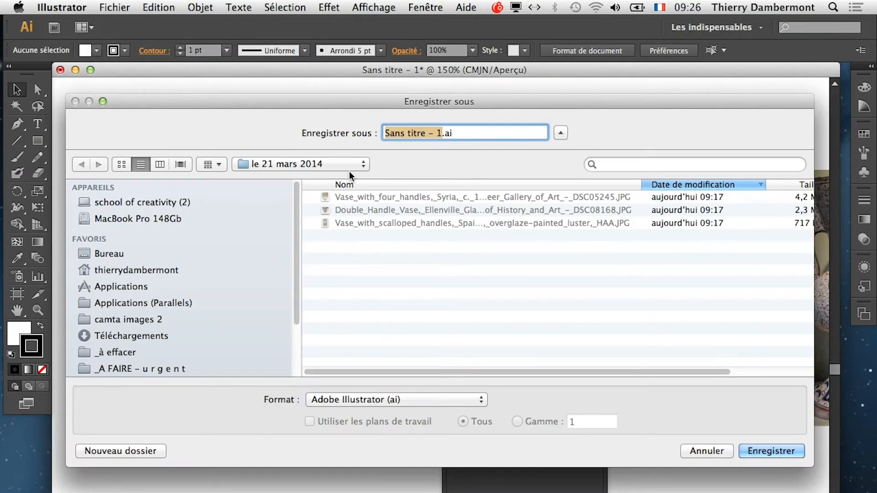
type("trois vases")
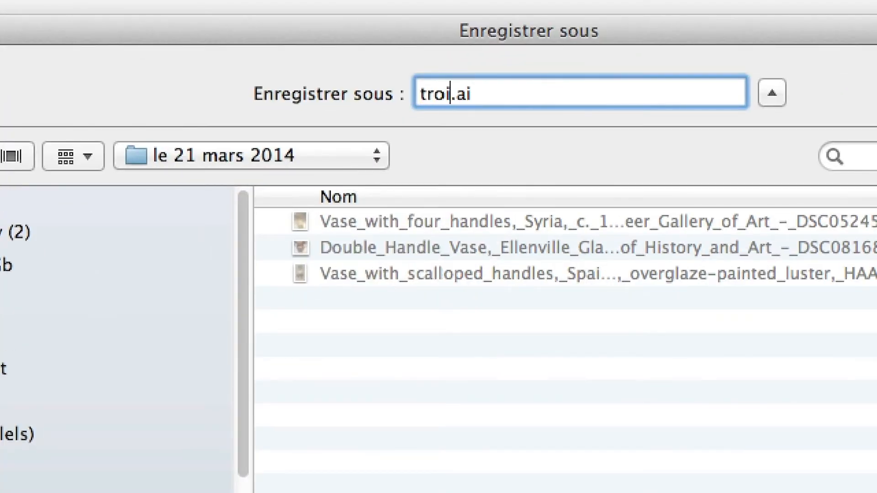
type(" – ")
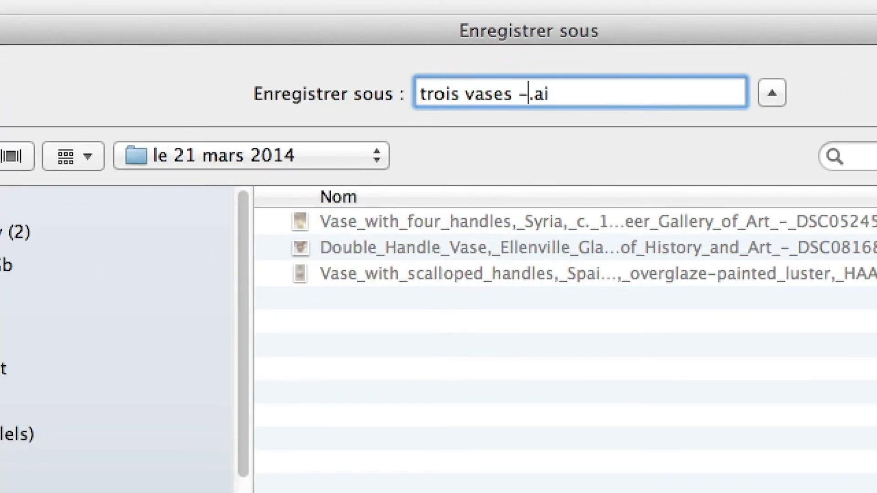
type("vs1")
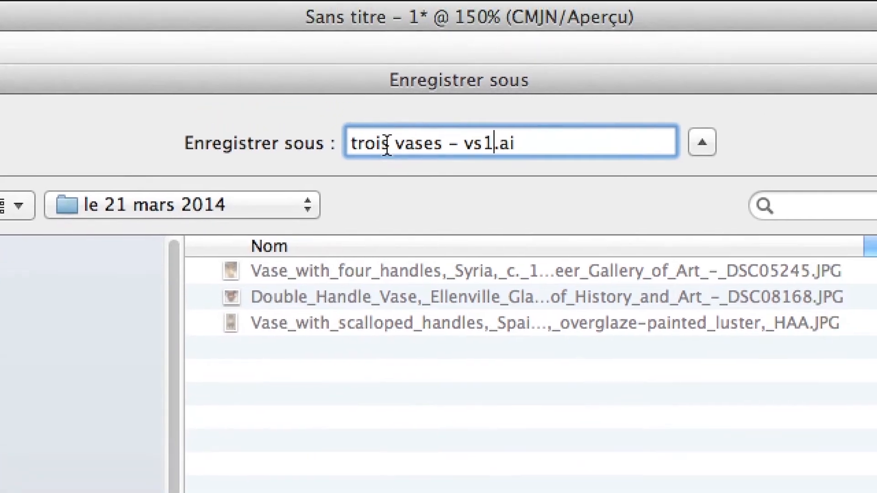
Remove the spaces from the file name so it reads trois-vases-vs1.ai and complete the save with the offered Illustrator options
left_click(386, 146)
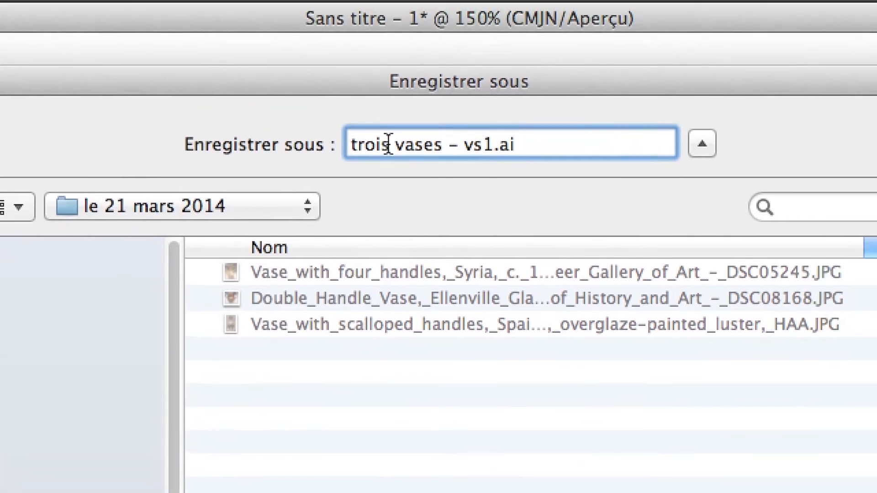
key("Delete")
type("-")
key("Delete")
type("v")
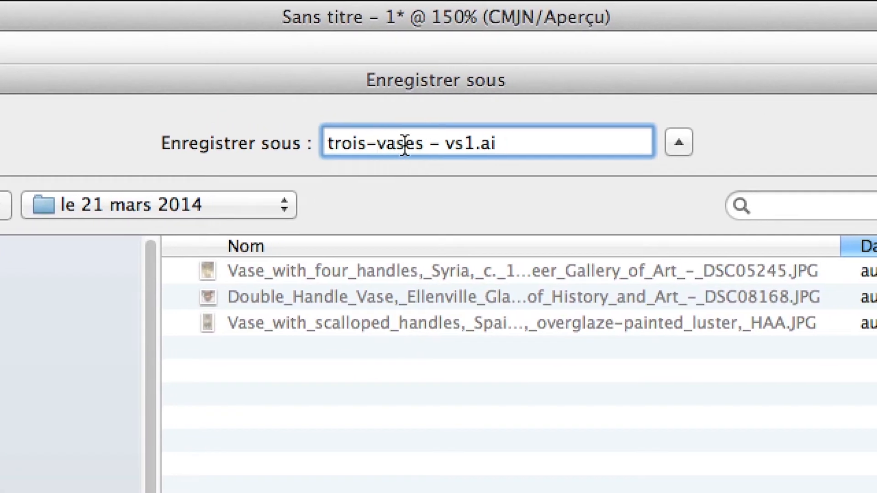
left_click(438, 146)
key("BackSpace")
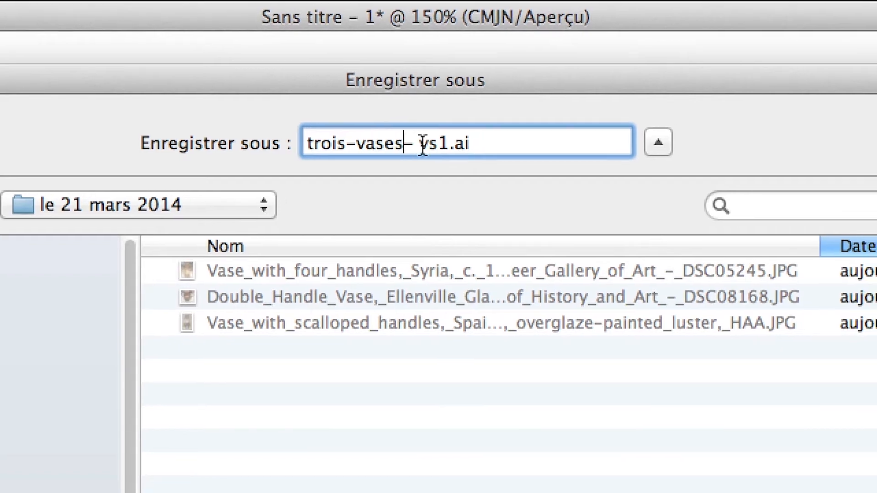
left_click(429, 144)
key("BackSpace")
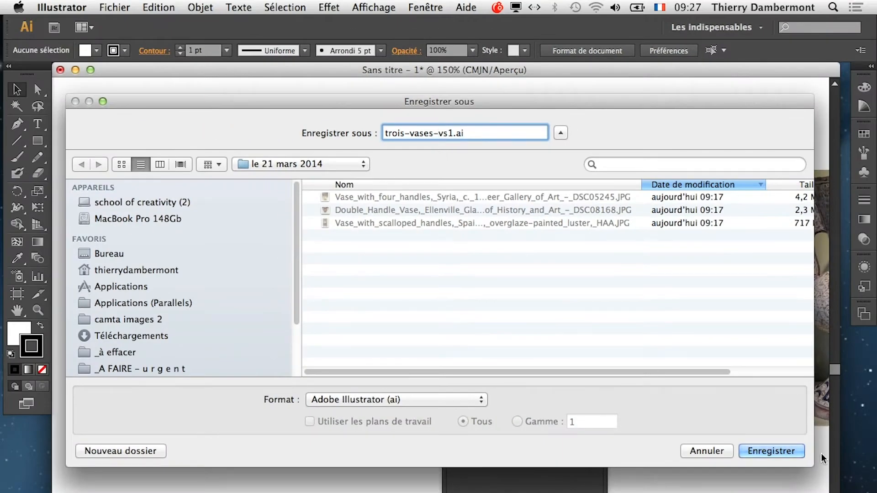
left_click(797, 452)
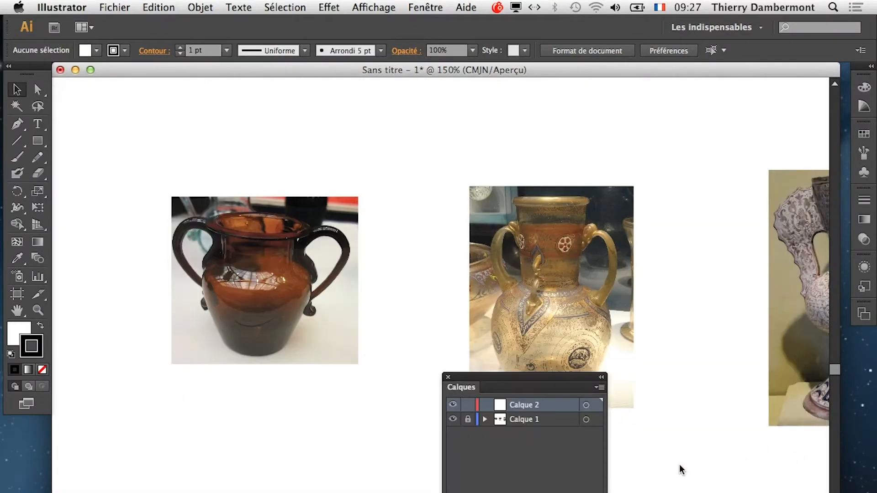
key("Return")
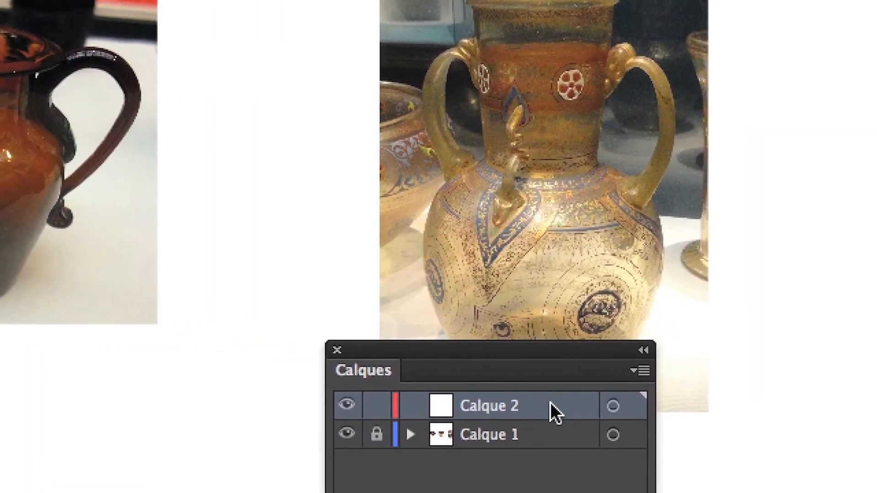
Set the layer colour of Calque 2 to Magenta
double_click(641, 401)
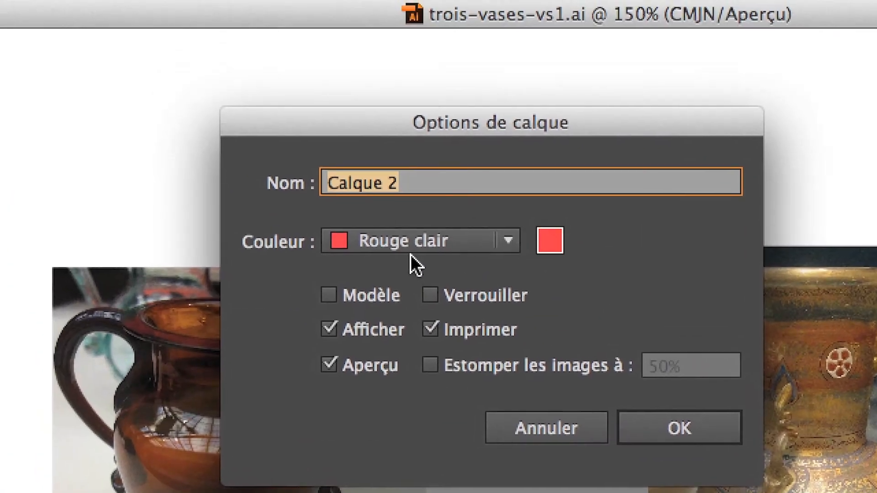
left_click(410, 250)
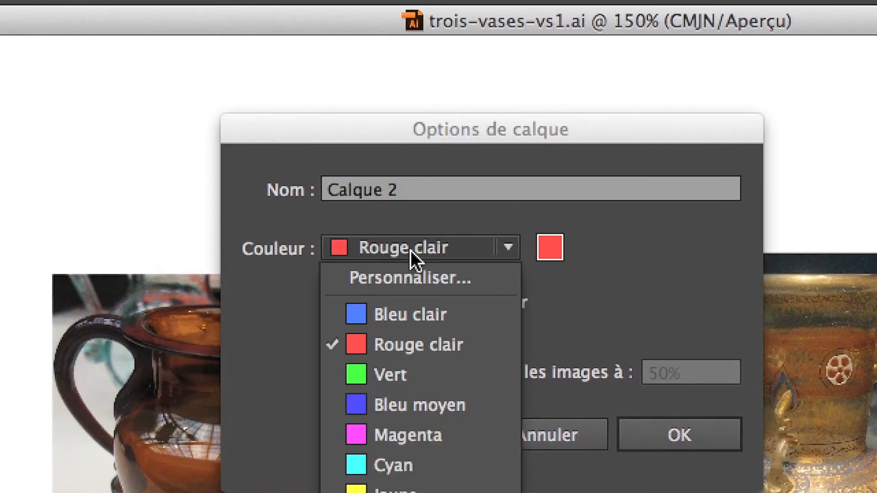
left_click(408, 435)
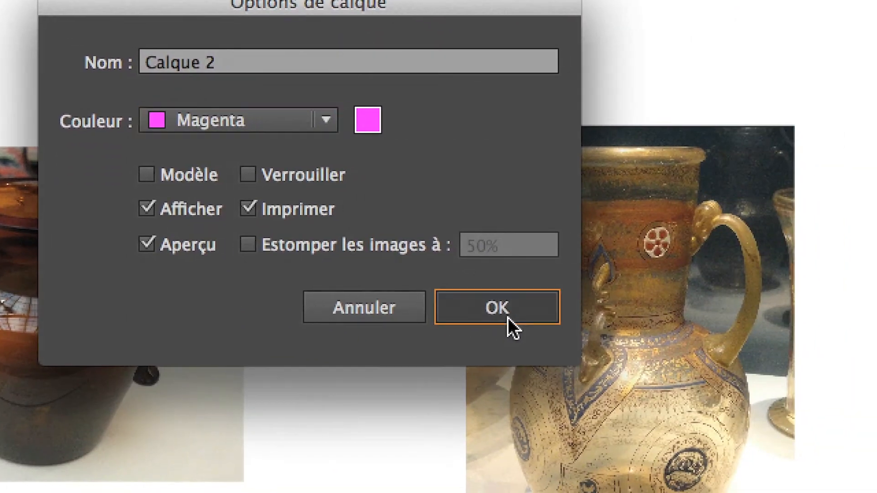
left_click(508, 318)
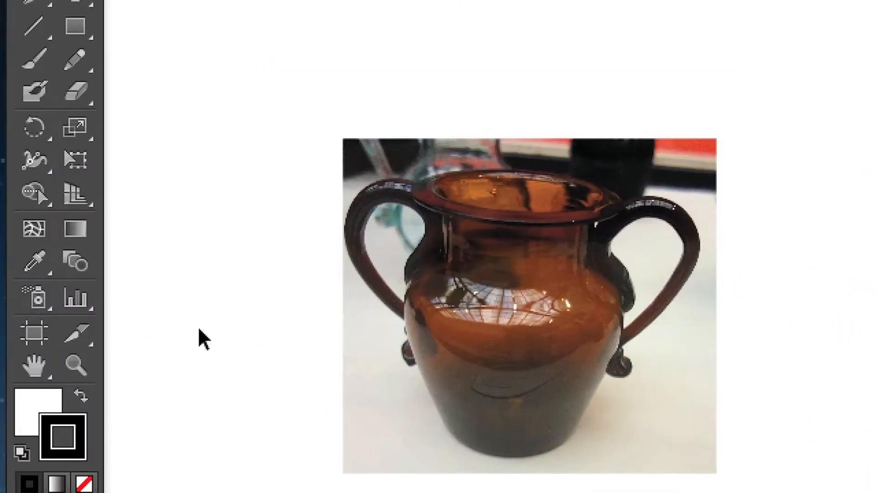
Set both the fill and the stroke to none for drawing the outline
left_click(37, 215)
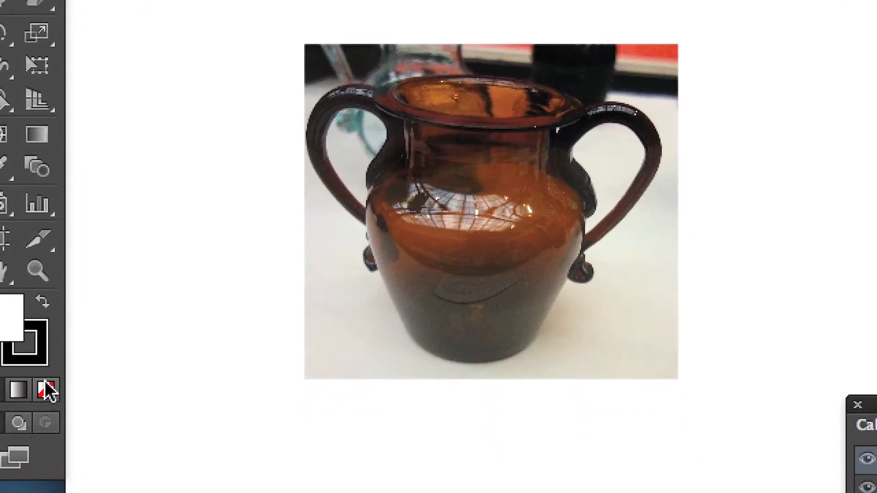
left_click(78, 422)
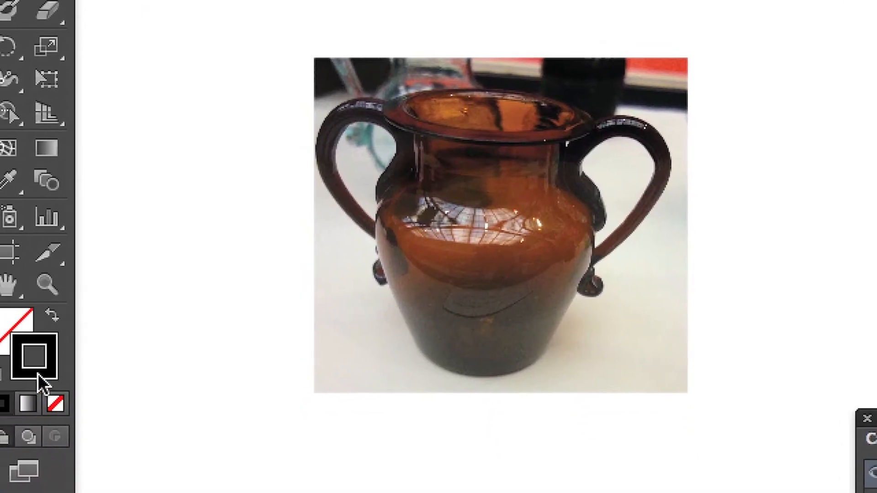
left_click(55, 404)
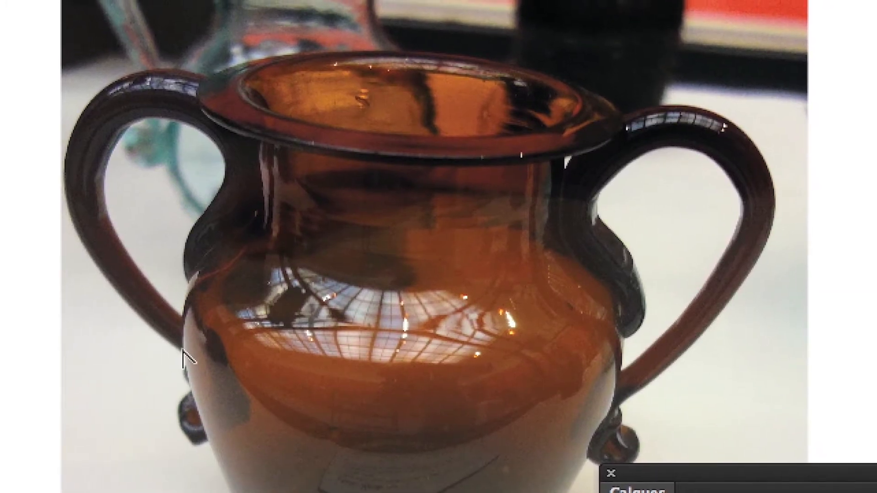
Start a Pen path at the foot of the brown vase's left handle with a point on its outer edge, and float the tools beside the vase
scroll(183, 351, "up", 2)
scroll(182, 354, "down", 2)
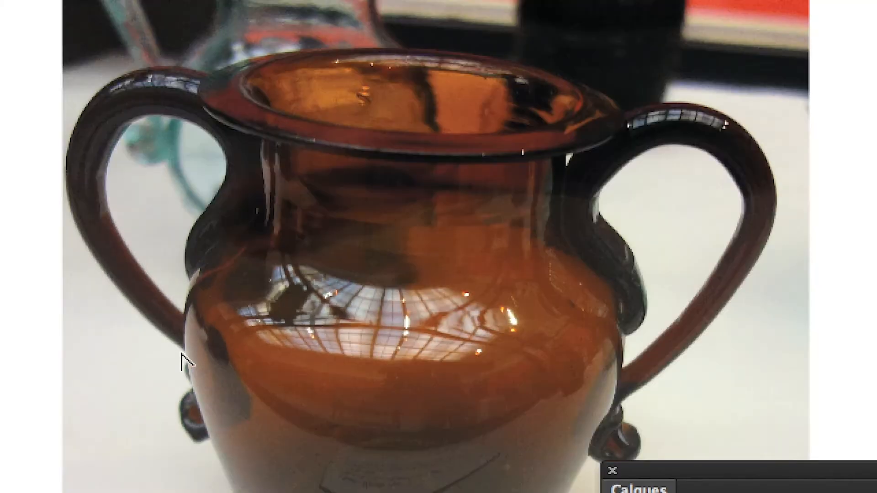
scroll(183, 361, "down", 1)
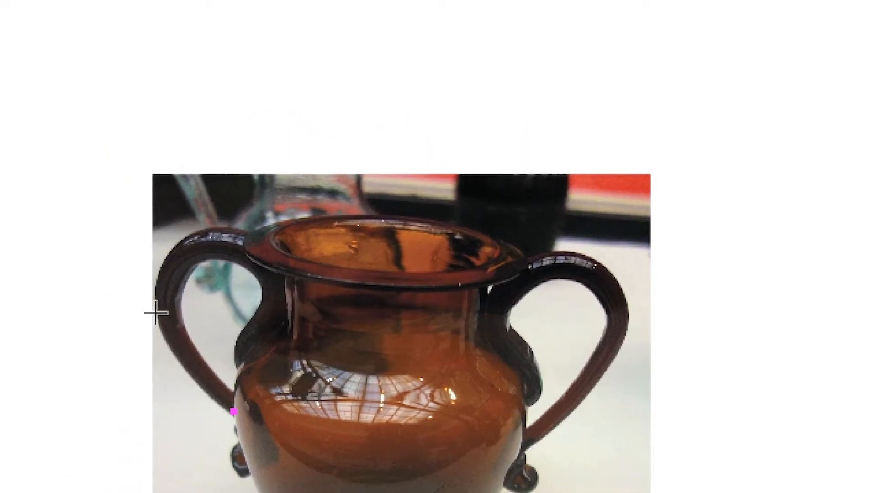
left_click_drag(102, 248, 105, 236)
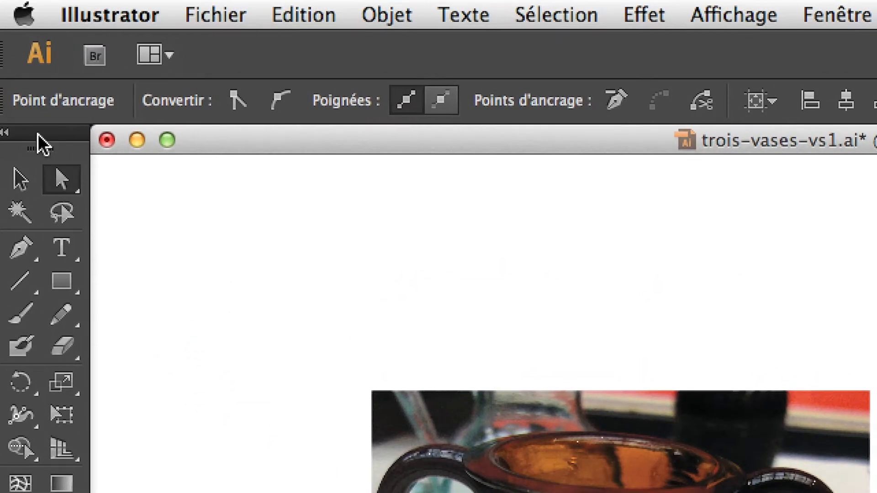
left_click_drag(38, 133, 229, 231)
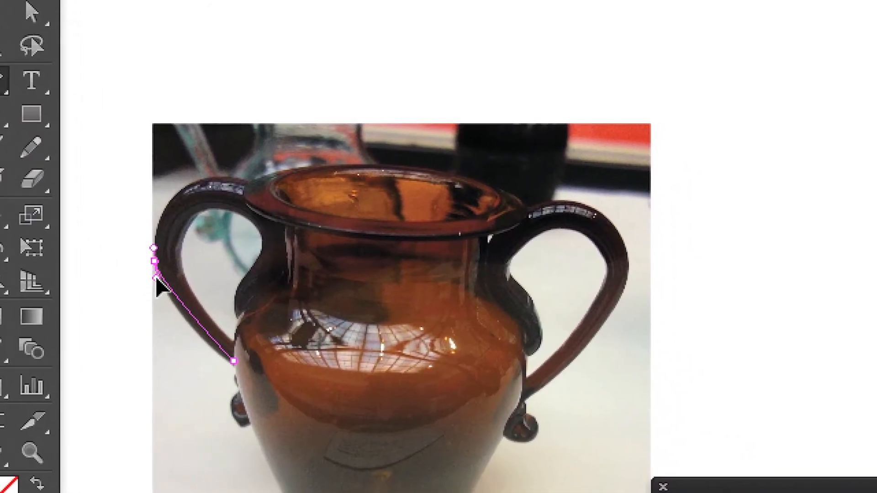
Try to curve the outer edge of the left handle and add a point at its top, undoing the last two path actions
left_click_drag(156, 278, 174, 330)
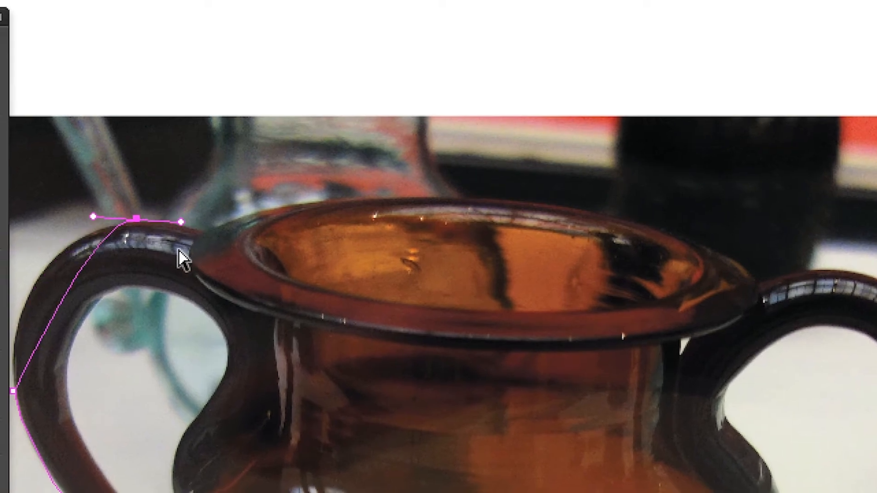
key("ctrl+z")
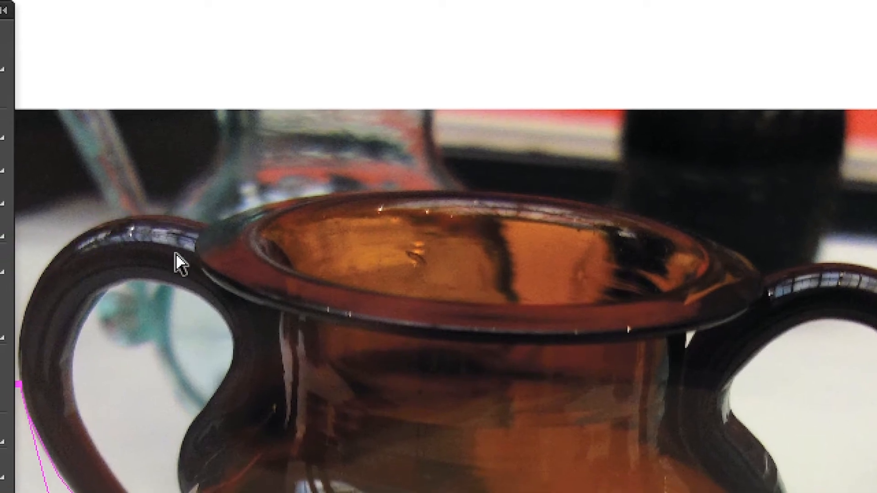
key("ctrl+z")
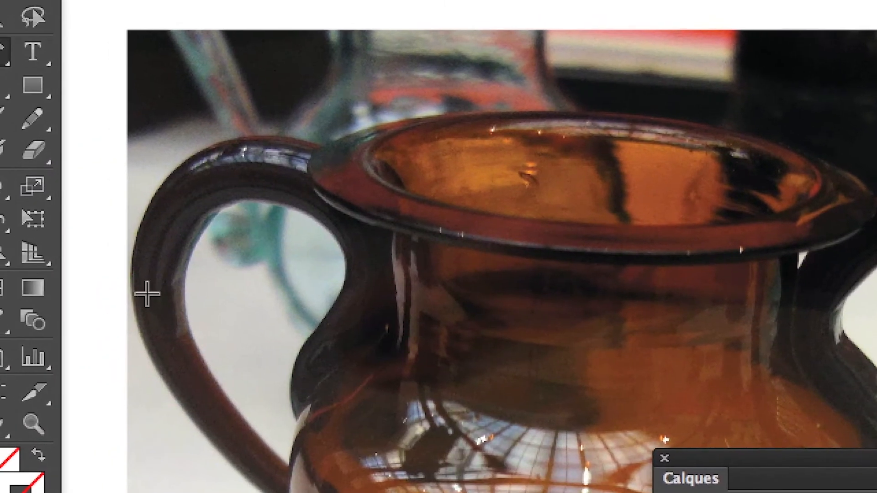
Trace the left handle's outer edge with curved Pen points up over its top to where it meets the vase's rim
left_click_drag(131, 287, 156, 417)
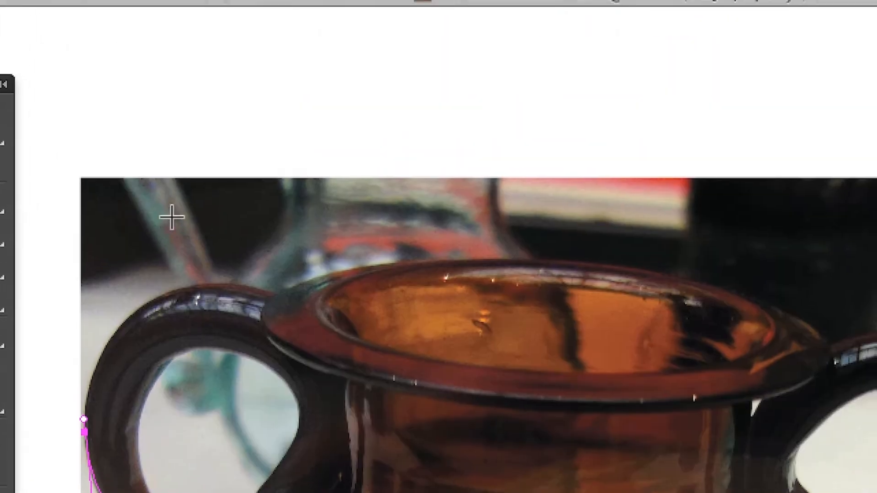
left_click_drag(177, 241, 79, 260)
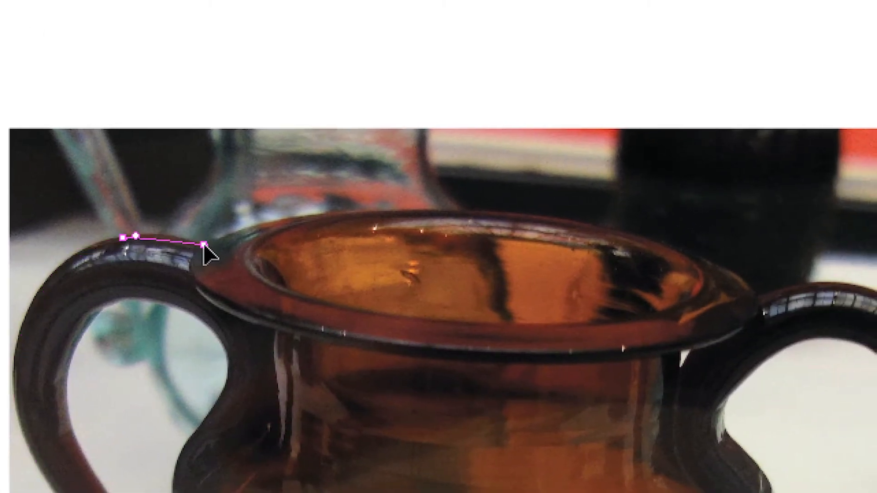
mouse_move(204, 244)
left_mouse_down()
mouse_move(209, 249)
mouse_move(211, 232)
mouse_move(210, 242)
left_mouse_up()
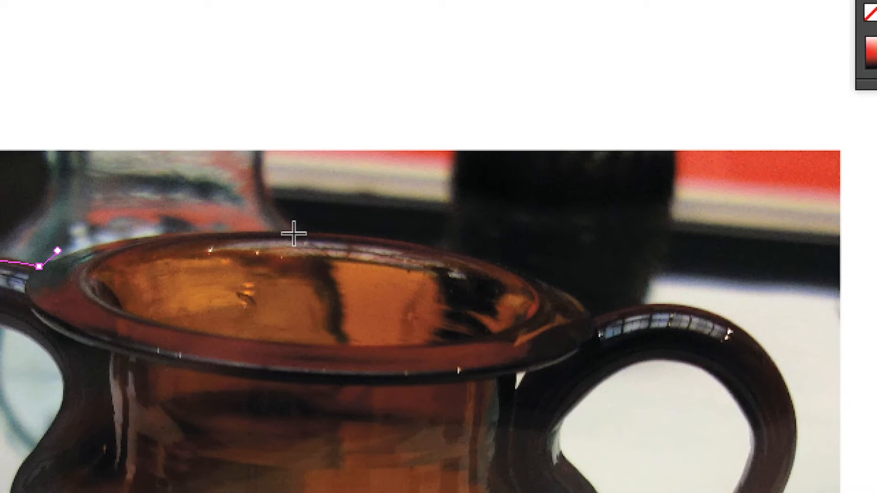
Continue the Pen path along the back of the rim to the right handle's joint and redirect that point's outgoing handle along the handle
left_click_drag(294, 234, 303, 234)
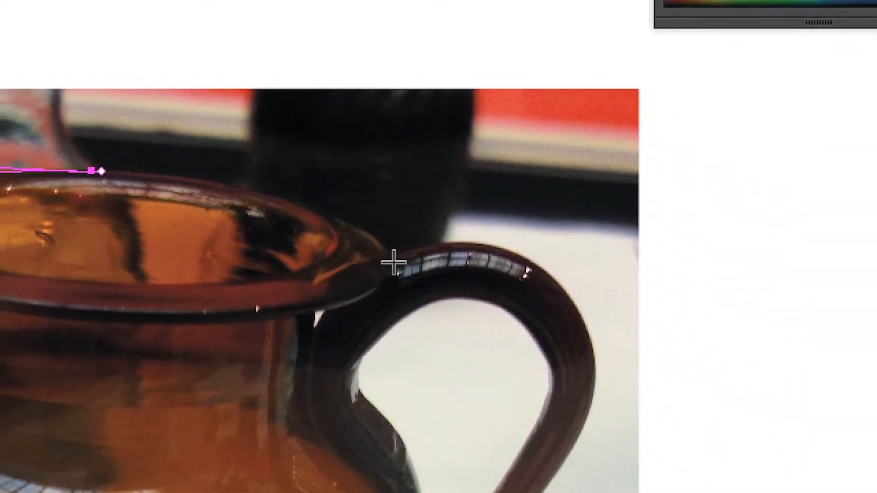
left_click(394, 263)
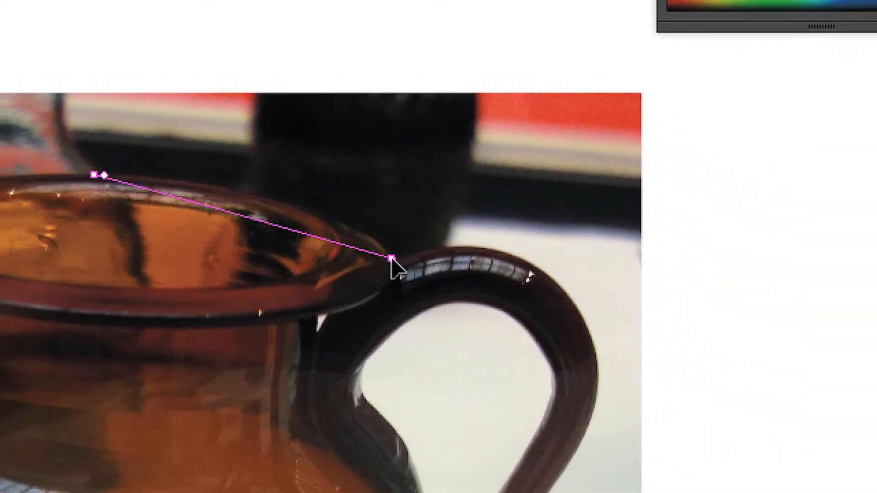
left_click_drag(394, 263, 339, 188)
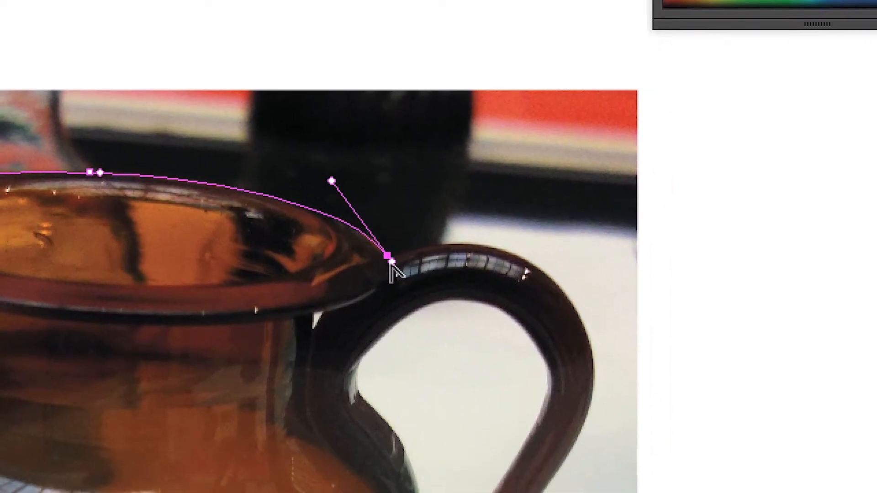
left_click(387, 265, "alt")
left_click_drag(375, 272, 259, 267)
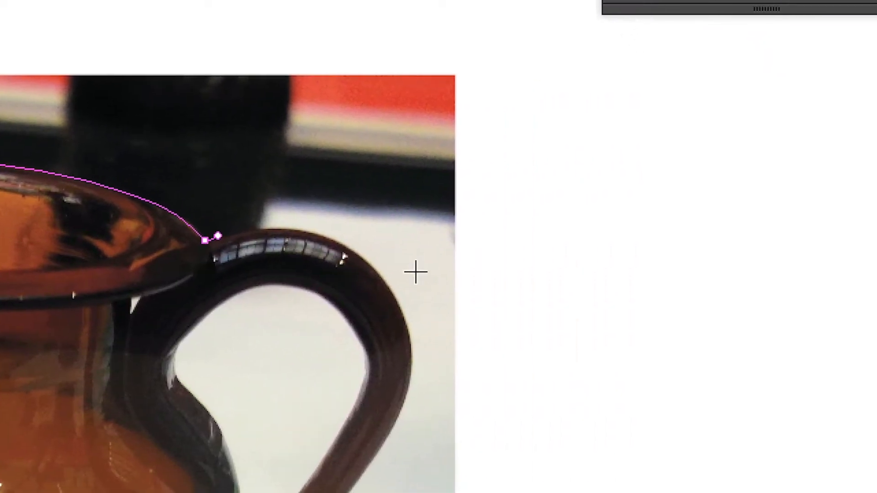
Trace the right handle's outer edge with curved Pen points from the rim over its top to its foot, redirecting the foot point's outgoing handle downward
left_click_drag(442, 263, 449, 273)
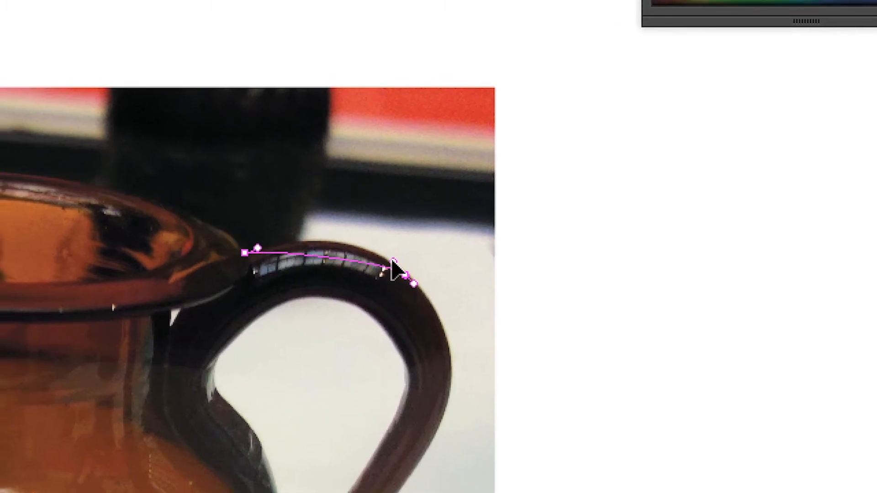
left_click_drag(394, 262, 355, 222)
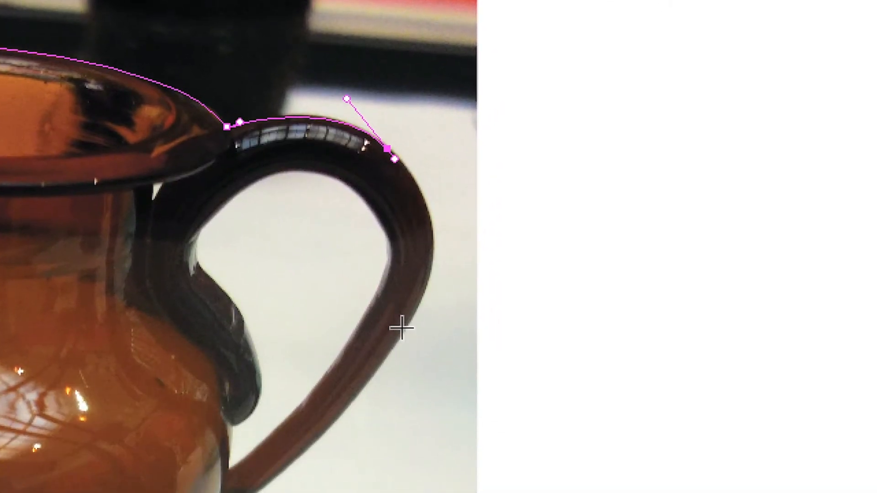
left_click_drag(405, 337, 437, 274)
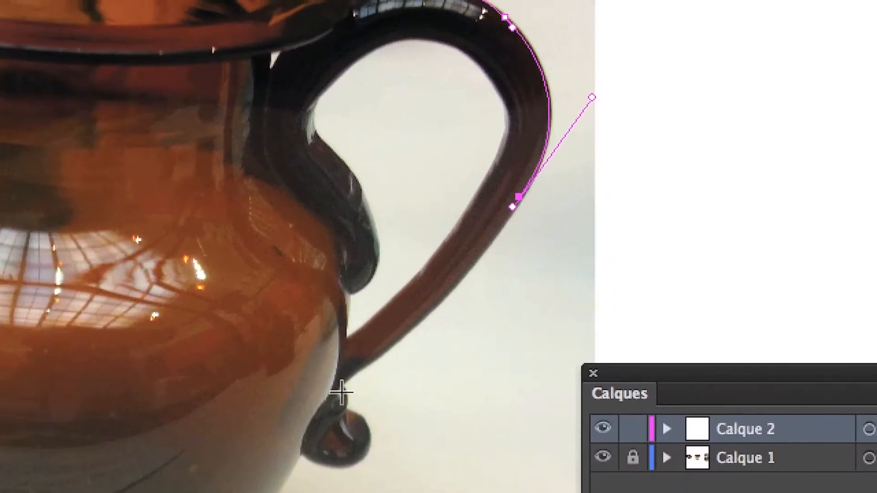
left_click(355, 355)
left_click_drag(344, 393, 420, 343)
left_click_drag(369, 366, 405, 348)
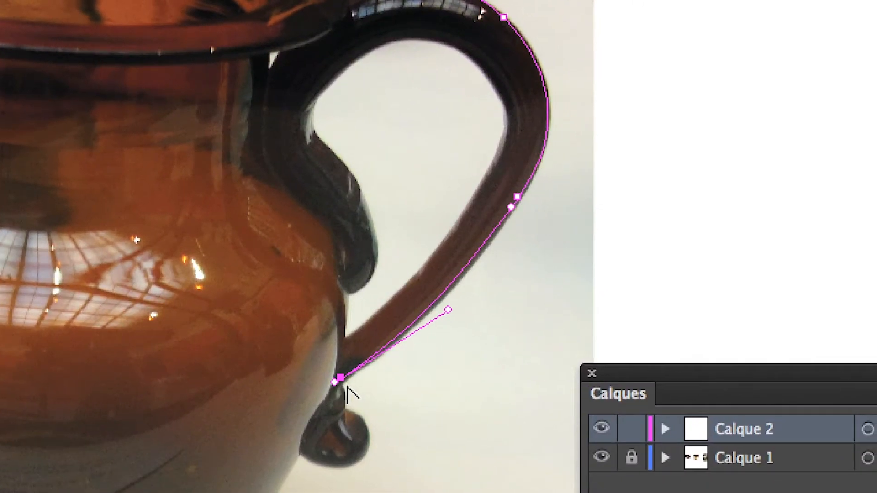
left_click_drag(343, 384, 347, 388)
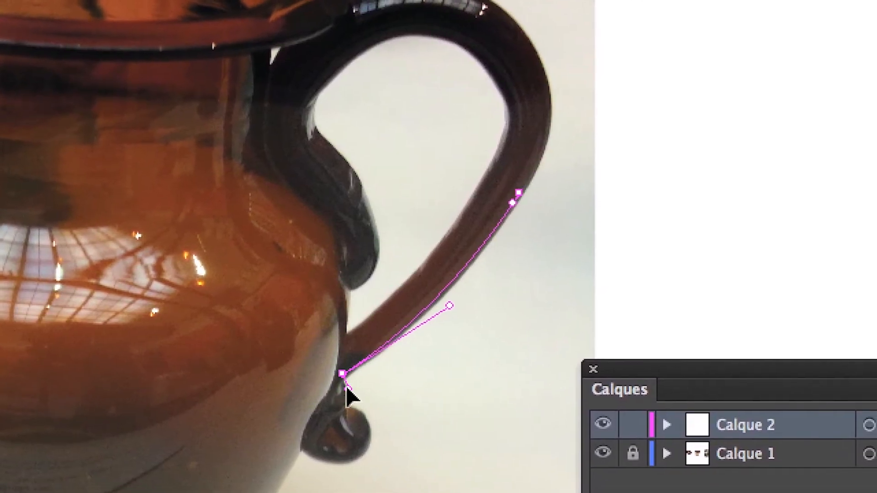
Trace the small bulge just below the right handle's foot and redirect its end point's outgoing handle toward the round curl
scroll(349, 390, "up", 2)
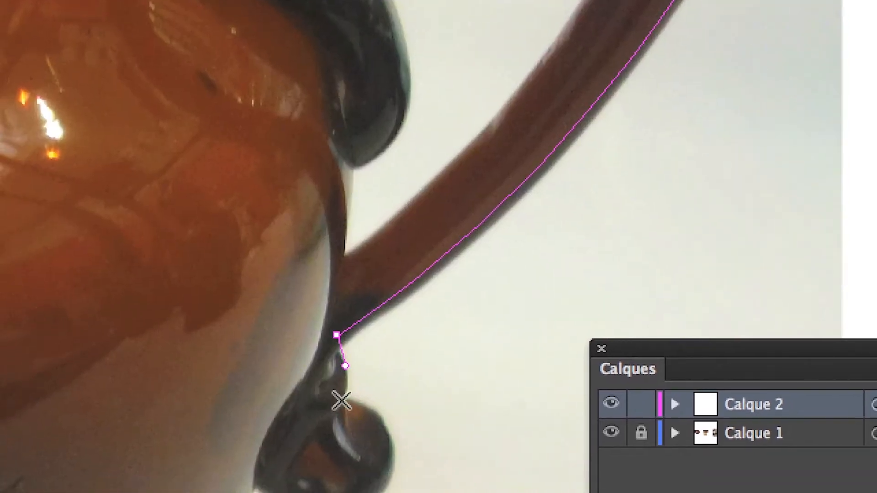
left_click_drag(329, 419, 328, 427)
key("super+z")
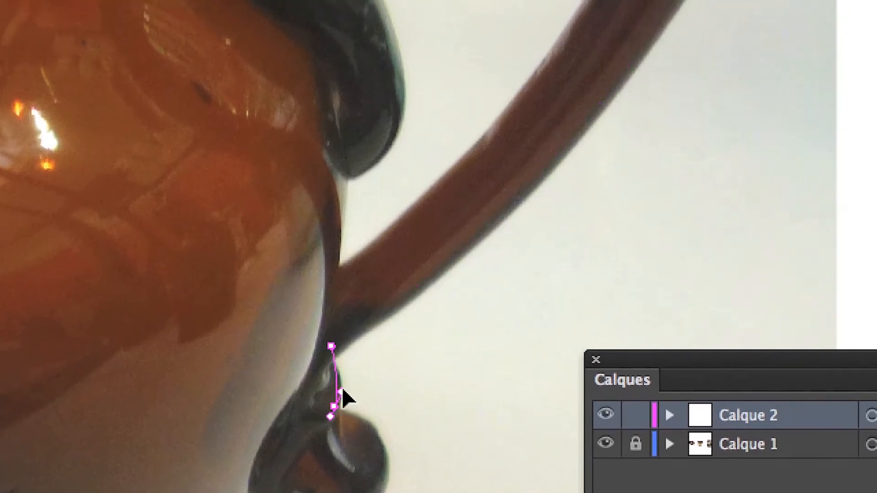
left_click(330, 355)
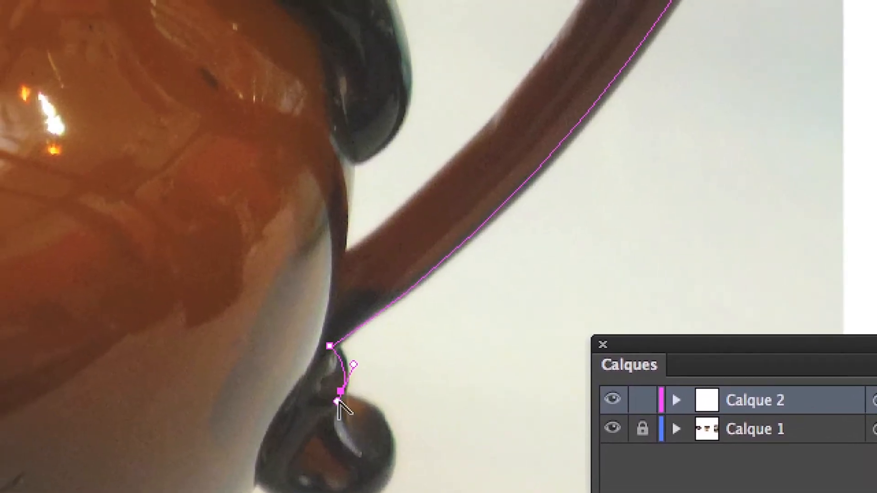
left_click(338, 396)
left_click_drag(344, 397, 348, 398)
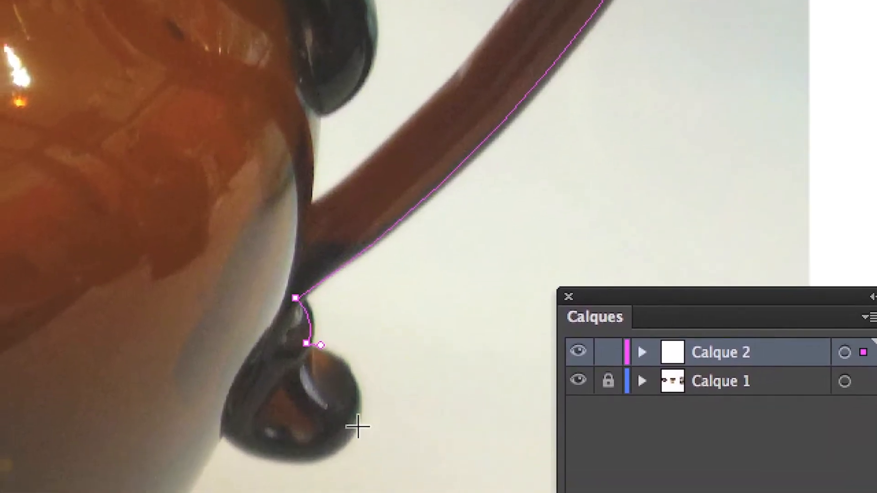
Trace around the round curl under the right handle back to the vase's body, and redirect the last point's outgoing handle down the body's side
left_click_drag(355, 432, 383, 364)
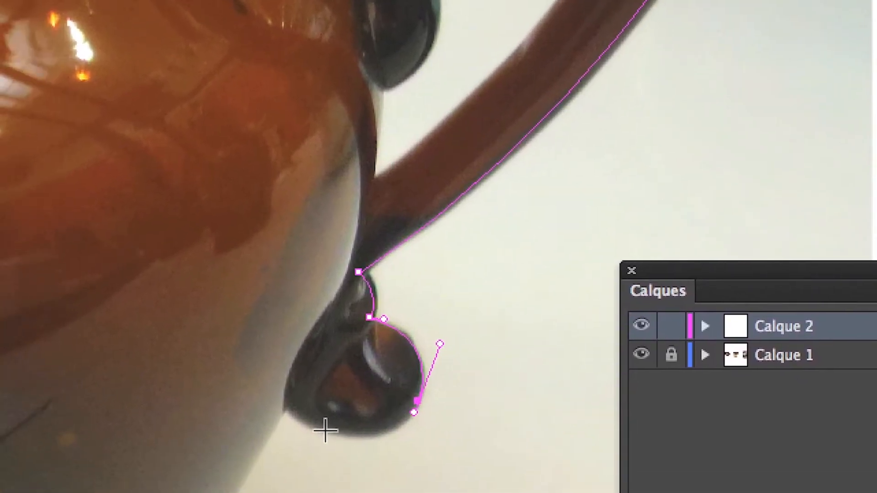
left_click_drag(207, 460, 213, 470)
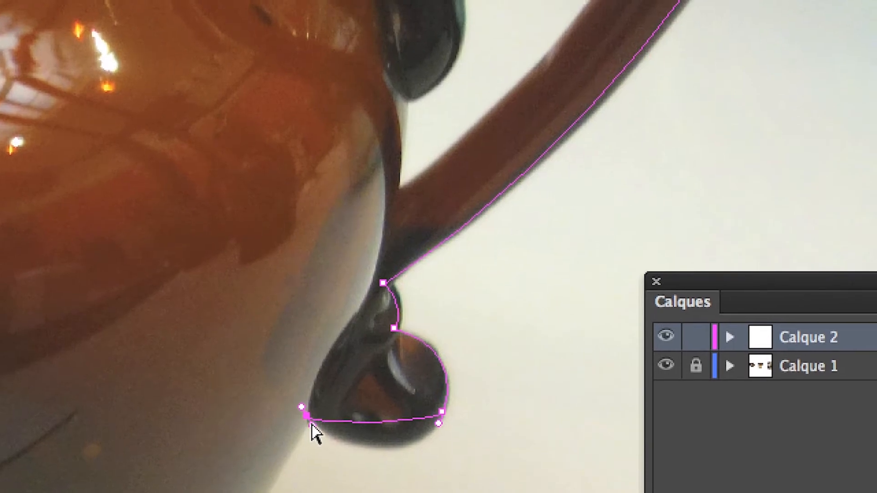
left_click_drag(312, 424, 394, 471)
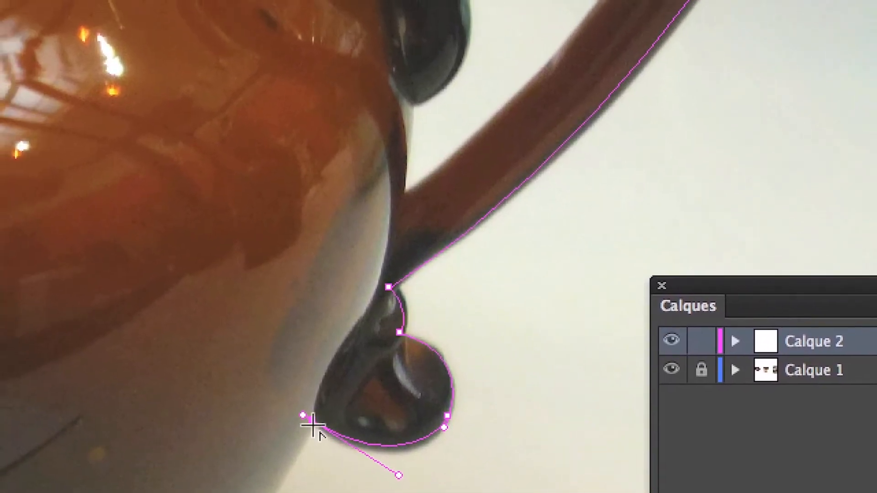
left_click_drag(306, 422, 306, 437)
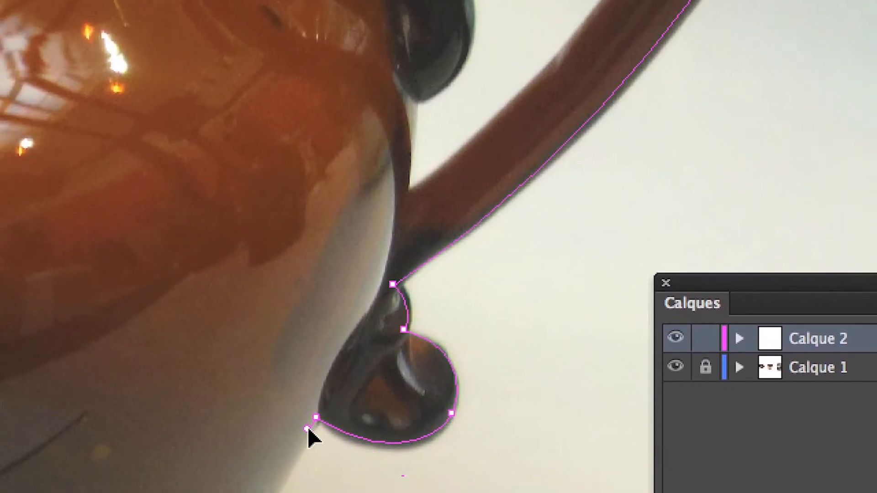
Continue the Pen path down the right side of the vase's body and around its base to the lower left side
scroll(306, 444, "down", 2)
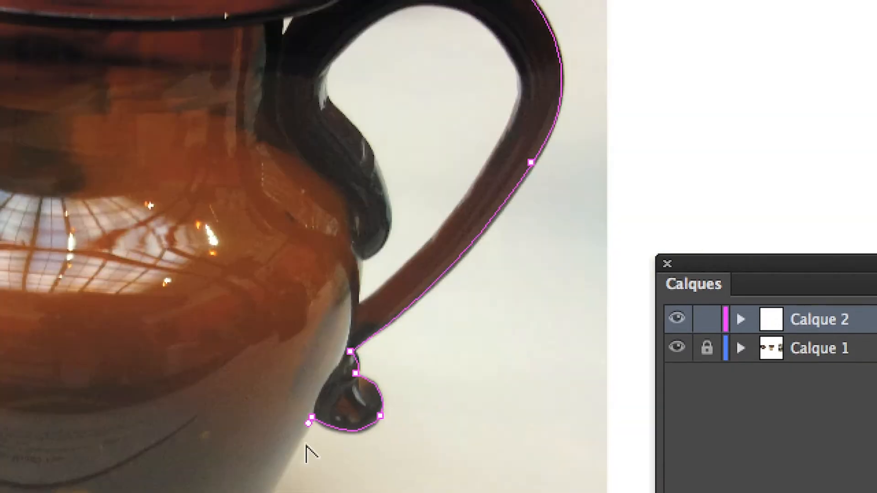
left_click_drag(303, 446, 473, 128)
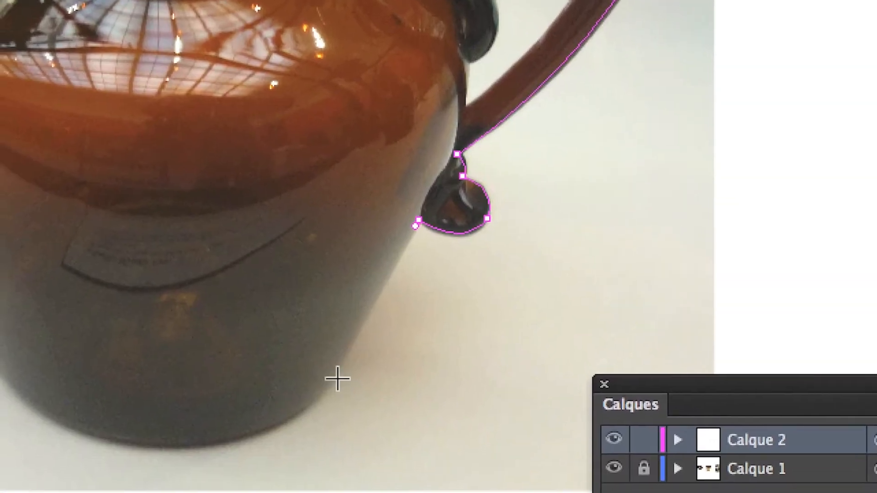
left_click_drag(338, 373, 336, 382)
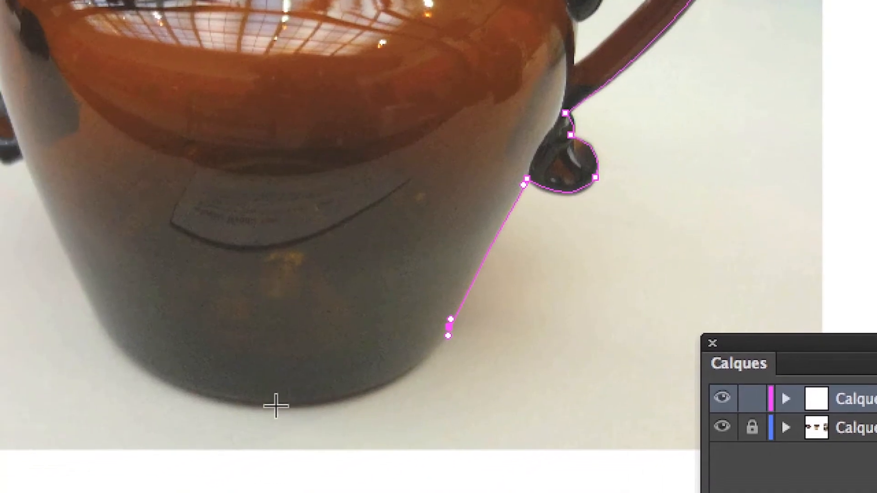
left_click_drag(278, 406, 410, 398)
left_click_drag(217, 377, 262, 423)
left_click_drag(232, 394, 235, 411)
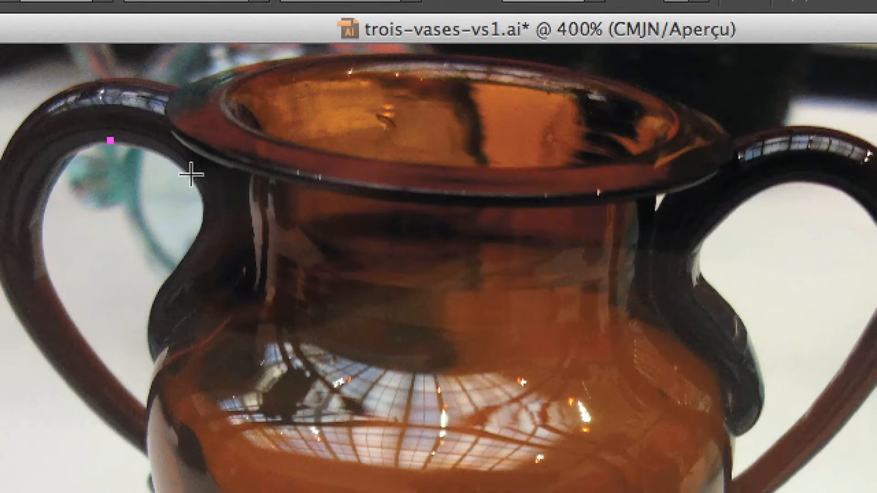
Trace the inner opening of the left handle as a separate curved path, down along the vase and back up the handle's inner edge
left_click_drag(190, 172, 169, 143)
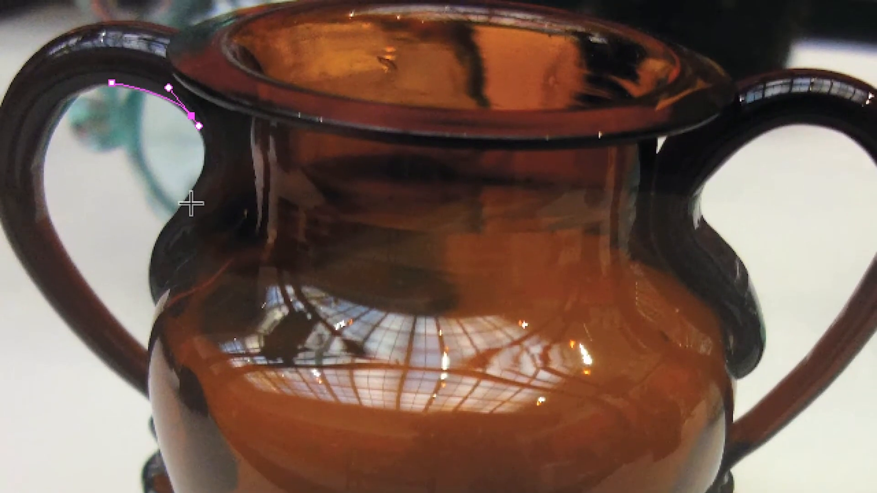
left_click_drag(189, 196, 222, 164)
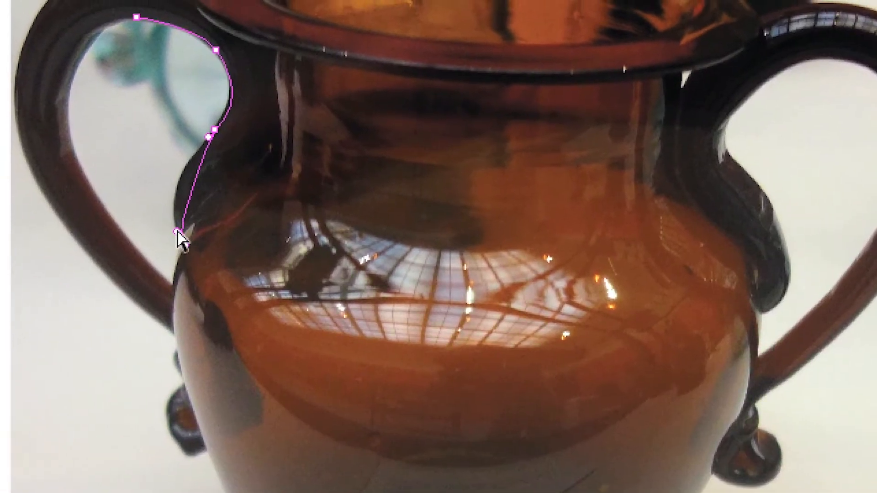
left_click_drag(177, 232, 164, 178)
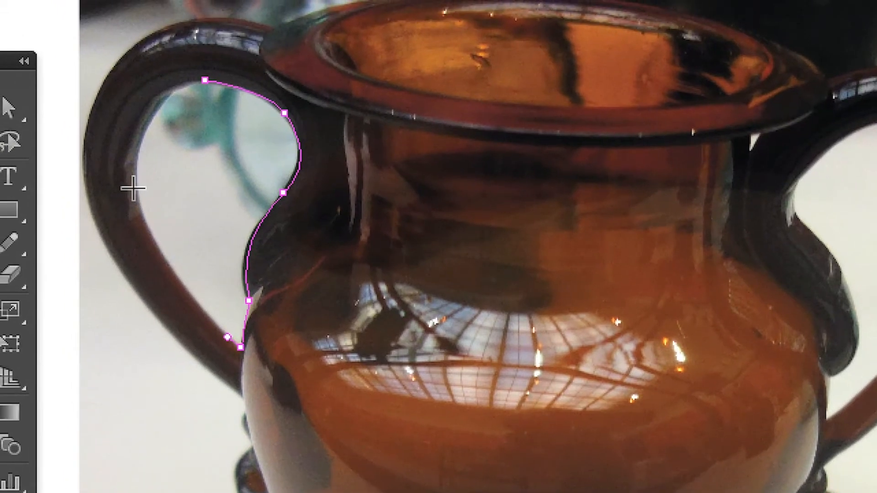
left_click_drag(137, 194, 143, 245)
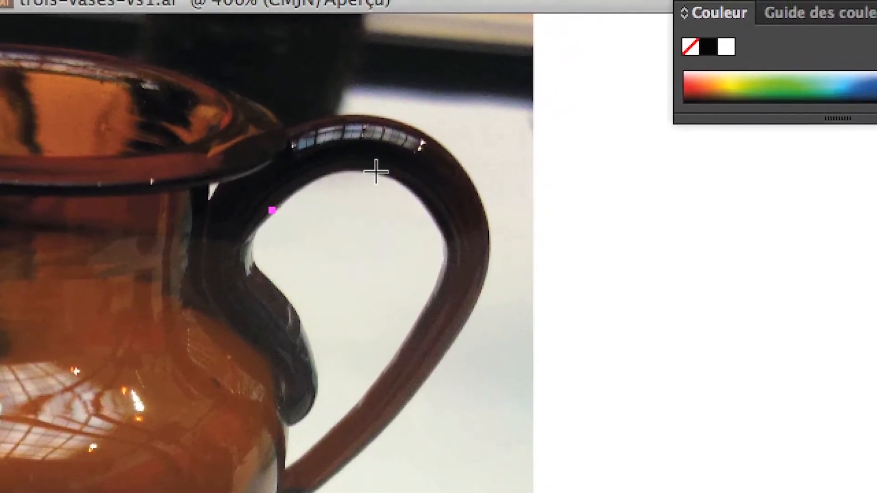
Trace the right handle's inner edge from its upper joint over the top to its foot, and redirect the foot point's outgoing handle up the body
left_click_drag(438, 149, 452, 149)
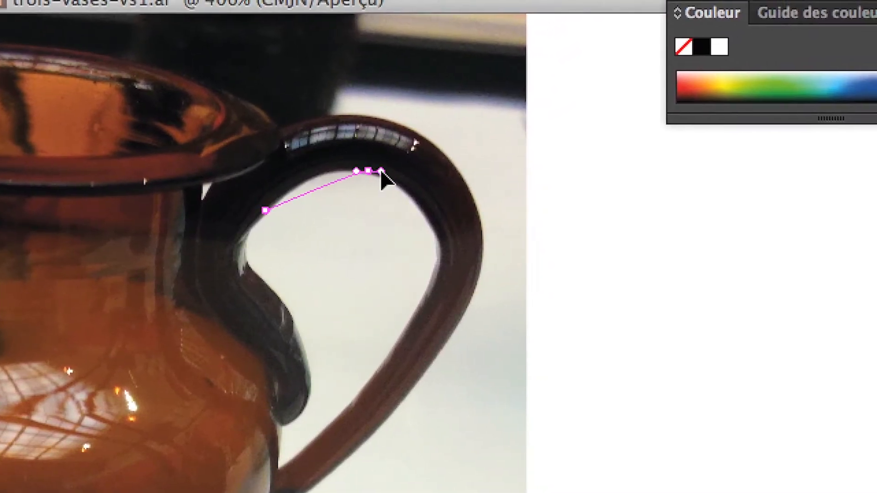
left_click_drag(371, 172, 326, 151)
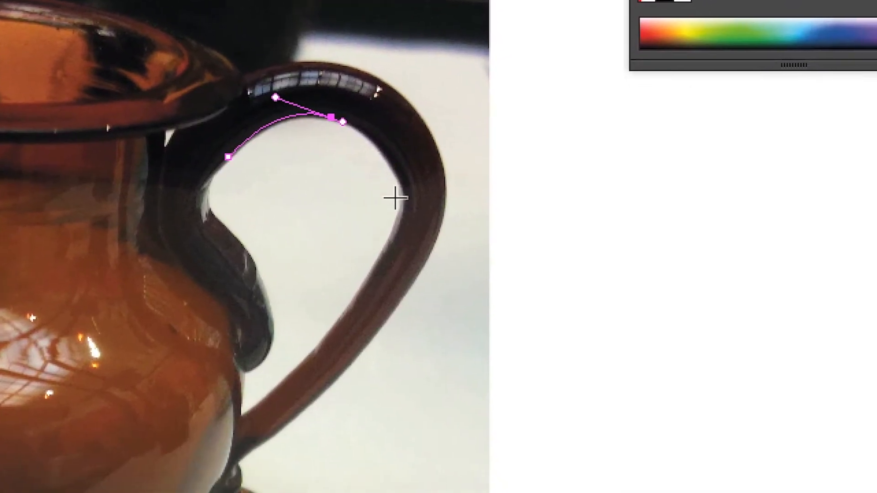
left_click_drag(394, 209, 421, 138)
mouse_move(405, 183)
left_mouse_down()
mouse_move(415, 197)
mouse_move(409, 190)
left_mouse_up()
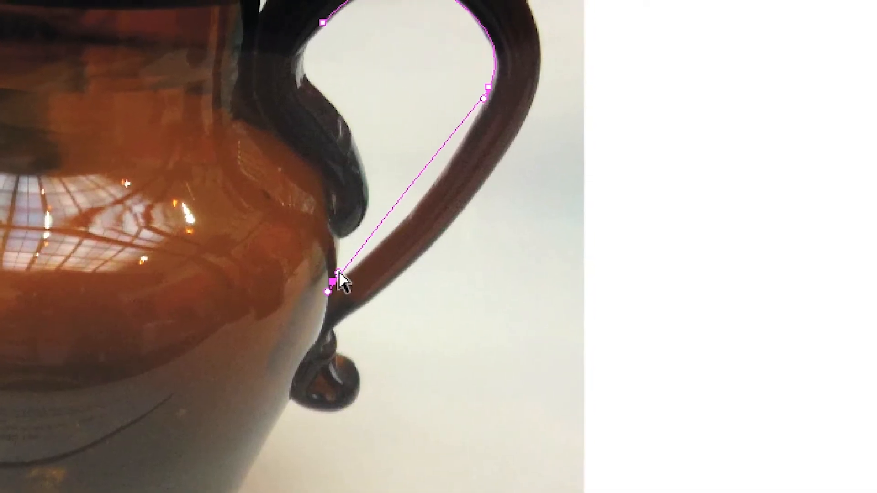
left_click_drag(339, 277, 427, 228)
left_click_drag(368, 257, 411, 210)
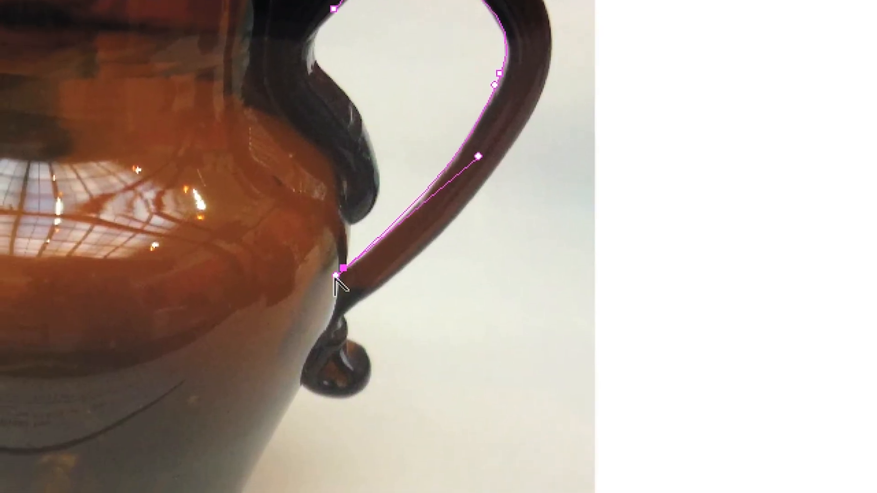
left_click_drag(334, 268, 341, 265)
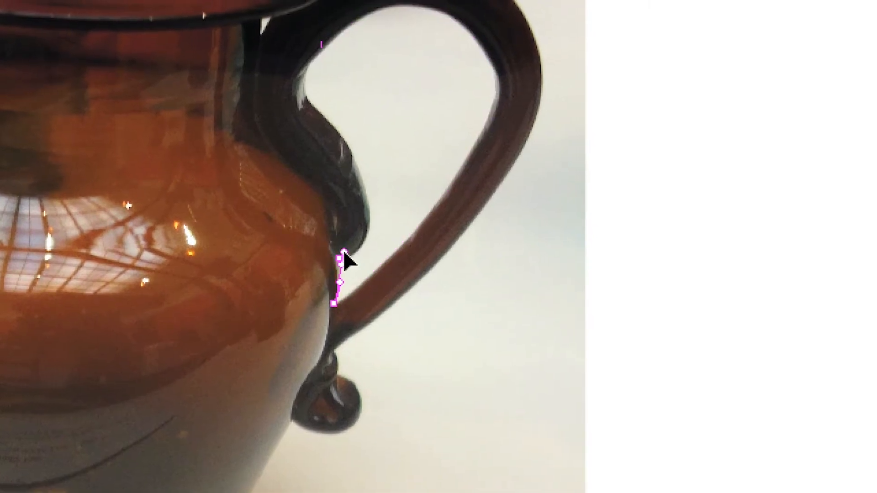
Trace up around the dark lobe inside the right handle's opening and close the path with a curve at its starting point
left_click_drag(345, 252, 345, 251)
left_click_drag(360, 190, 357, 182)
left_click_drag(353, 233, 354, 249)
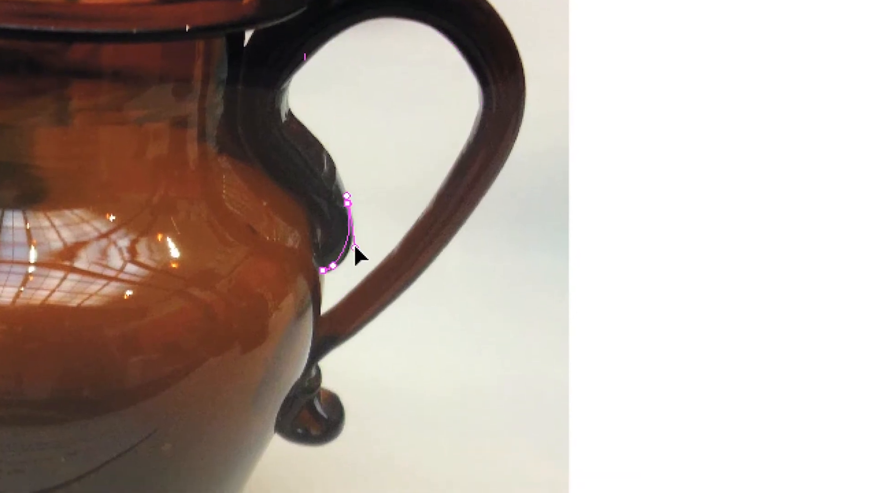
scroll(338, 220, "up", 1)
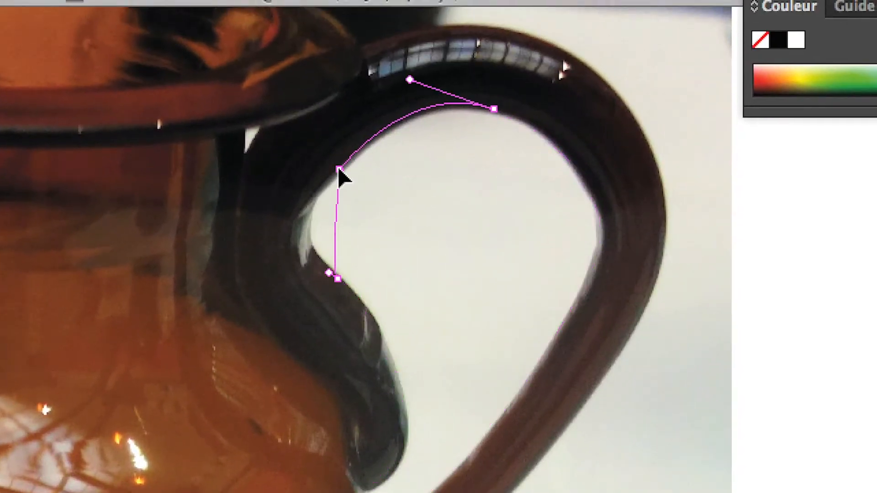
left_click_drag(339, 169, 406, 112)
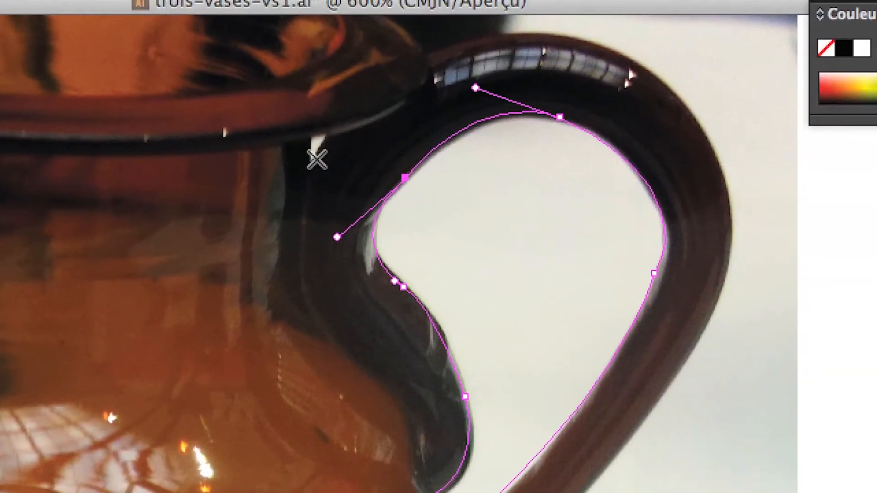
Trace the tiny triangular gap beneath the rim beside the right handle as a closed path of straight segments
left_click(309, 167)
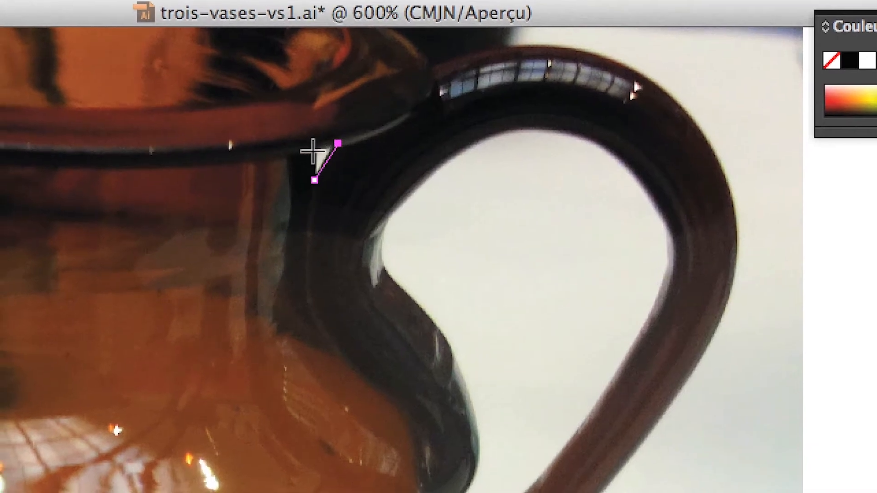
left_click(301, 150)
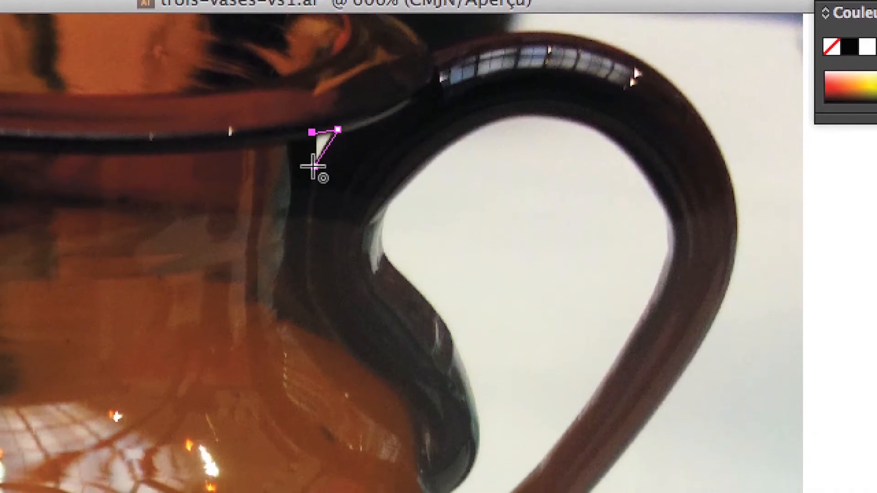
left_click(315, 169)
Expand Calque 2 to show its individual paths and select all the artwork on that layer
scroll(295, 205, "down", 6)
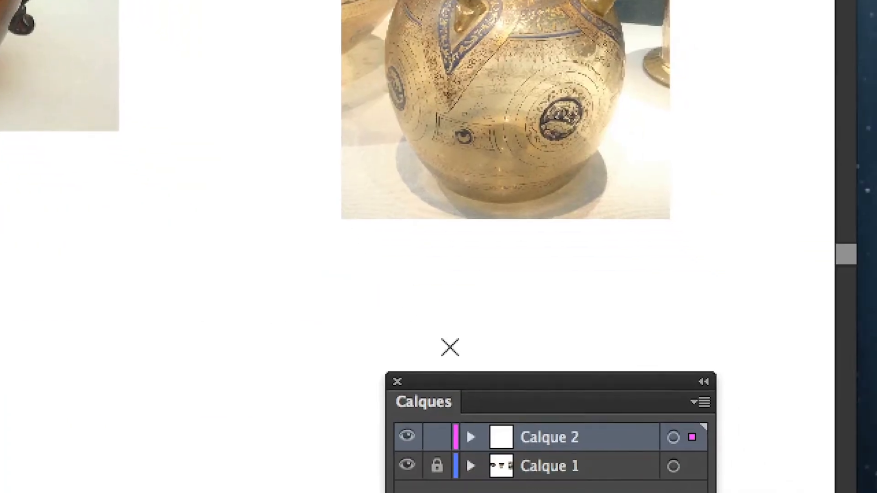
left_click_drag(449, 360, 382, 196)
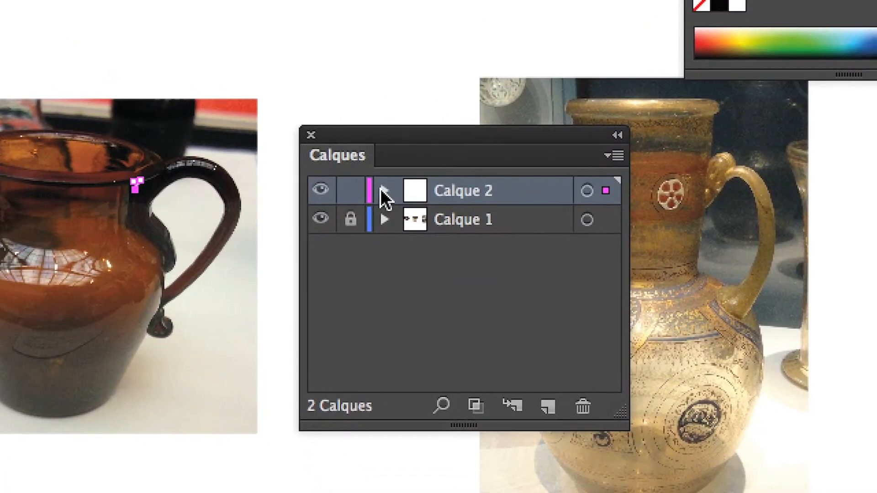
left_click(418, 270)
left_click_drag(464, 266, 504, 386)
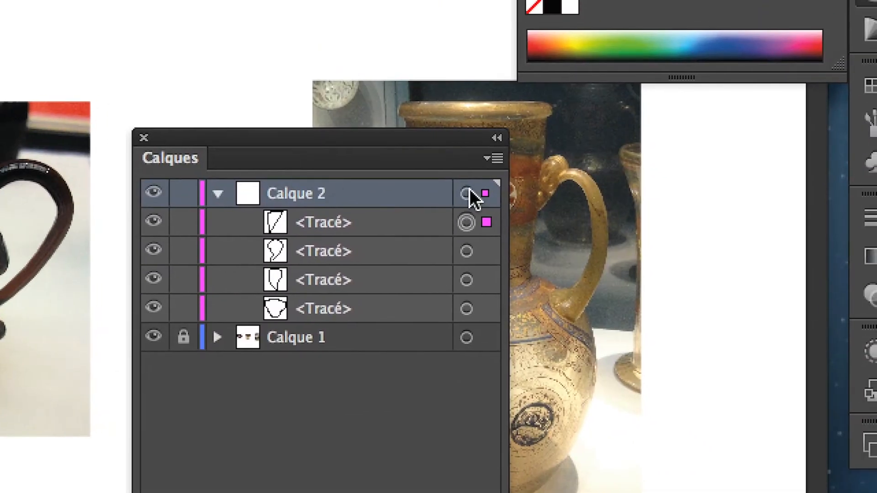
left_click(479, 51)
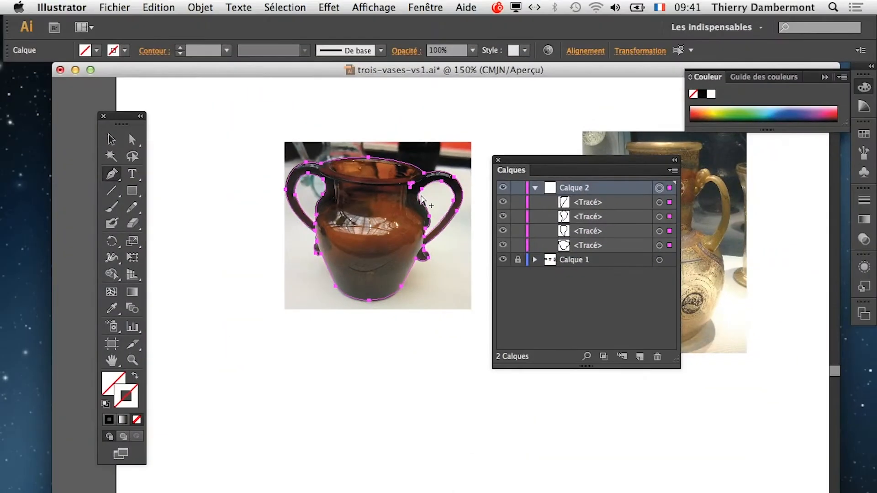
Save the document as a new version named trois-vases-vs2.ai and accept the default Illustrator save options
left_click(114, 7)
left_click(143, 122)
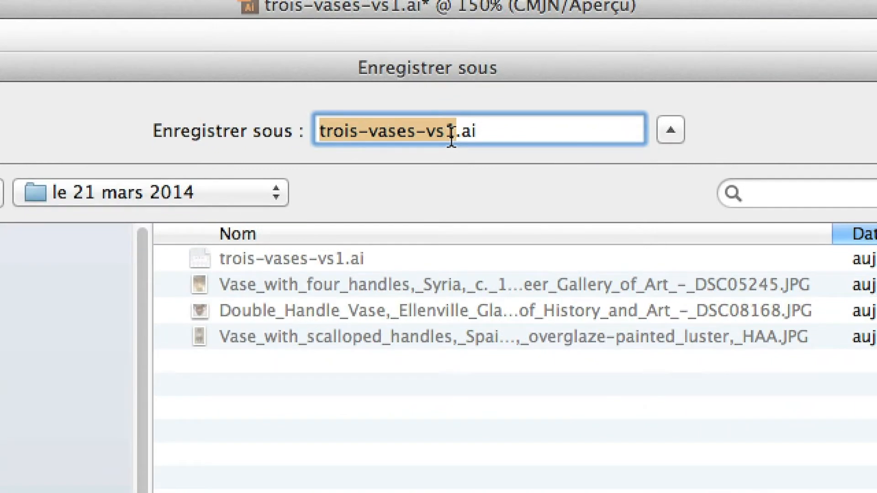
left_click(452, 134)
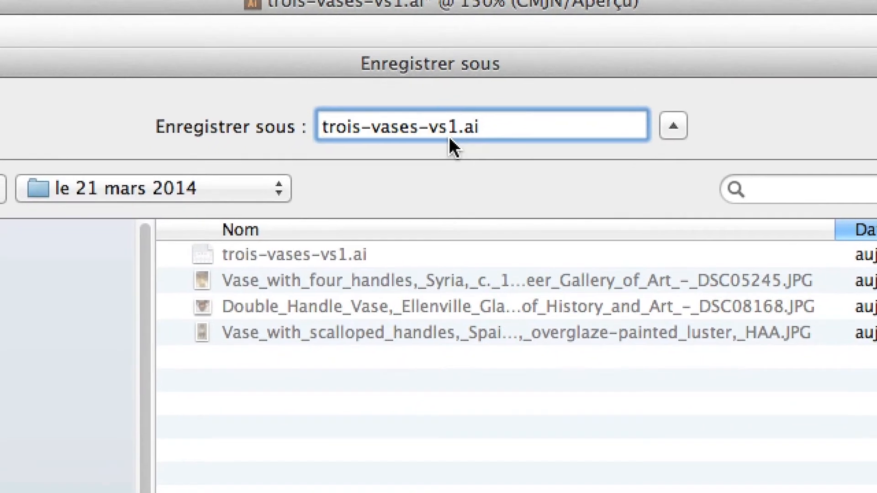
key("BackSpace")
type("2")
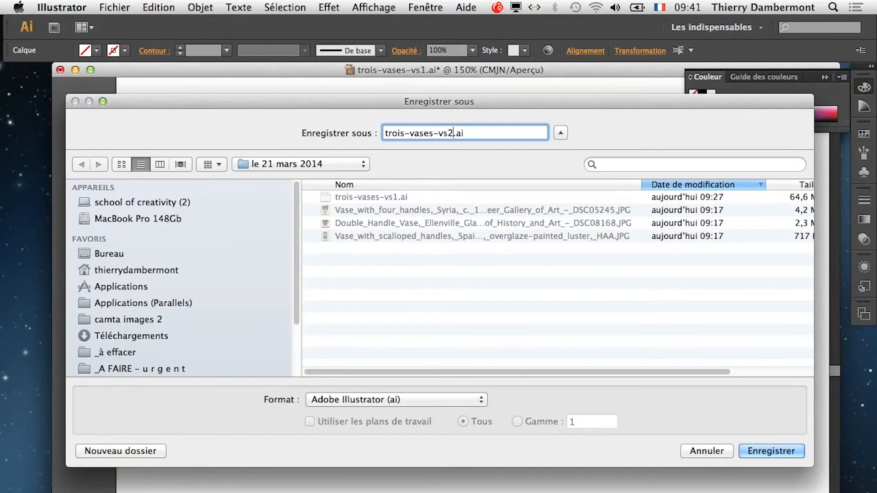
key("Return")
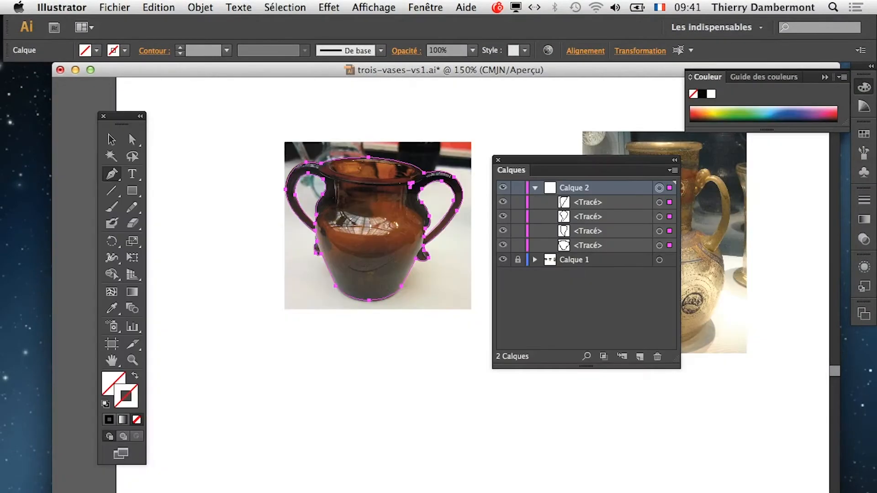
key("Return")
Select the anchor points of the brown vase's traced paths and move the layer list clear of the other vase photos
left_click(447, 228)
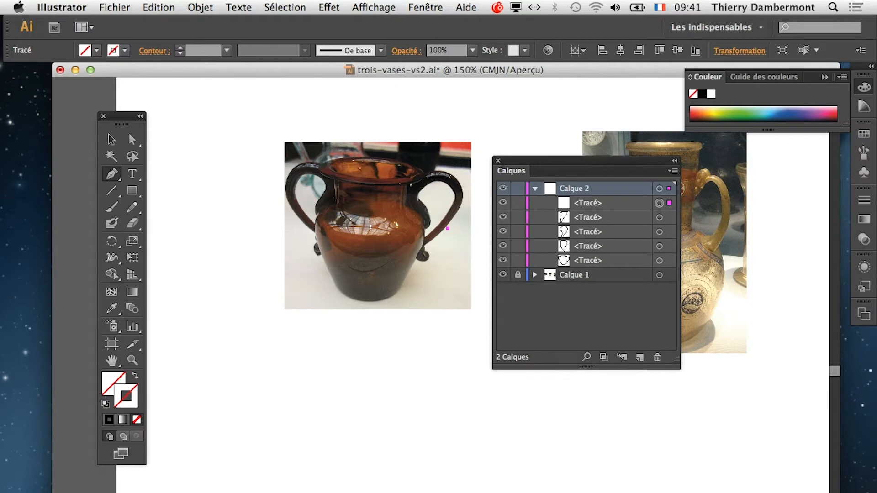
left_click_drag(571, 160, 481, 329)
left_click_drag(298, 132, 445, 273)
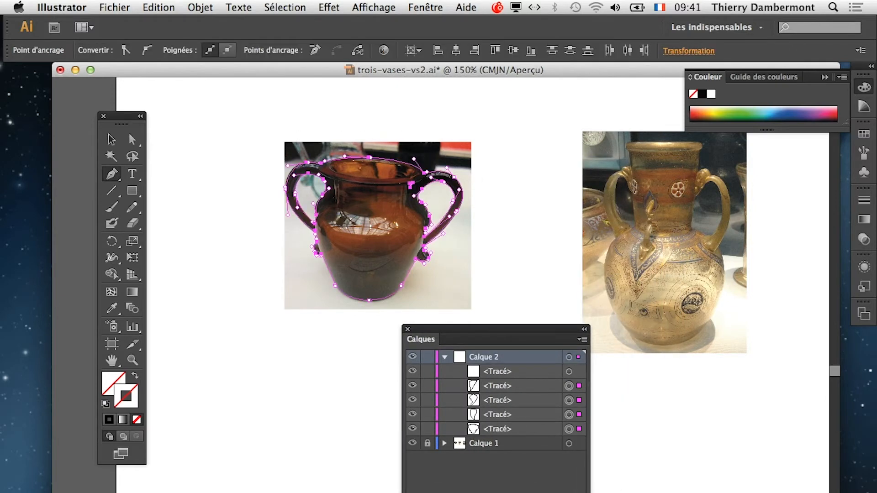
left_click_drag(481, 329, 379, 354)
left_click_drag(521, 238, 268, 267)
left_click_drag(379, 353, 657, 410)
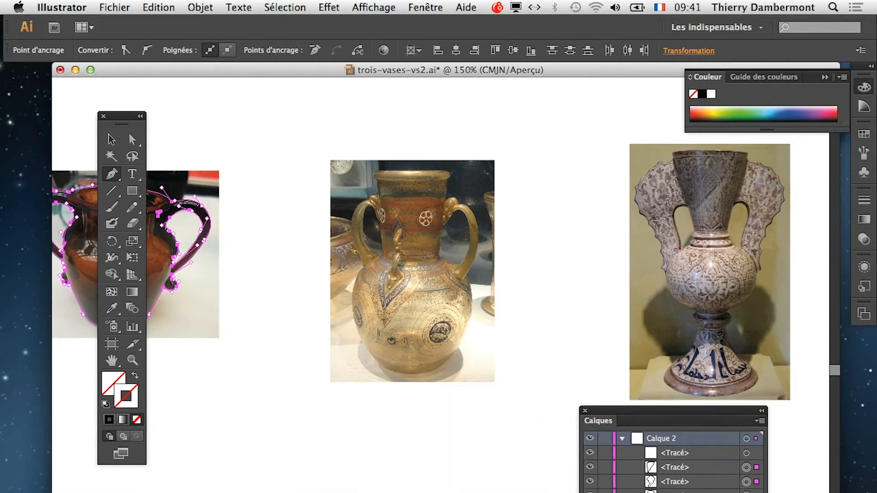
Start a Pen path on the gold vase with a straight line along the rim's upper edge, curving around its right lip
key("super+plus")
key("super+plus")
key("super+plus")
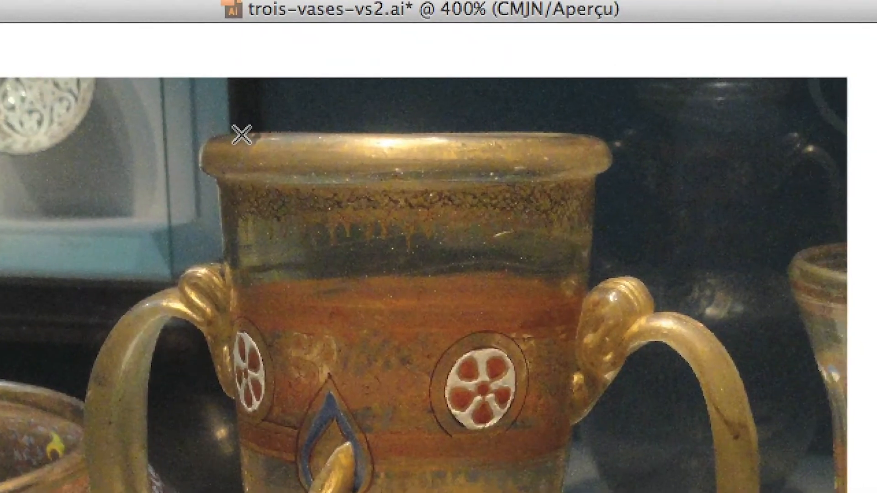
left_click(292, 133)
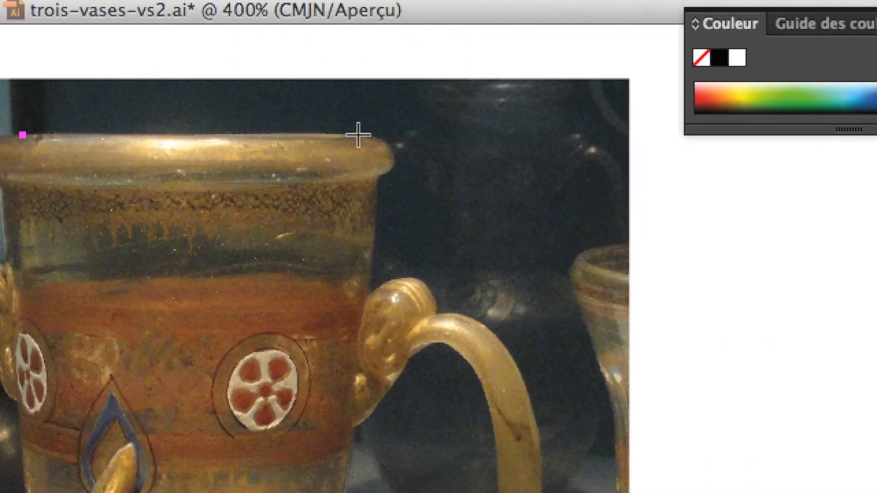
left_click(358, 134)
left_click_drag(393, 159, 369, 159)
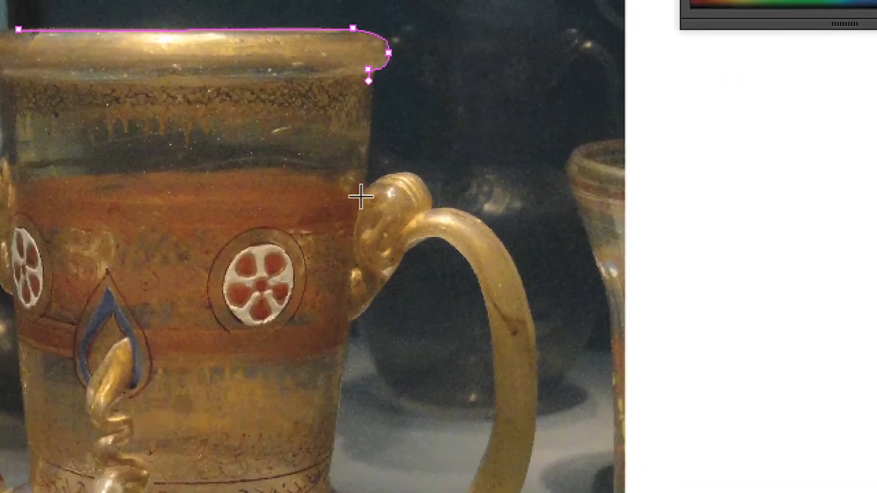
Trace from the neck over the right handle's knob and outer edge to its foot, redirecting the foot point's handle toward the body
left_click_drag(360, 197, 409, 205)
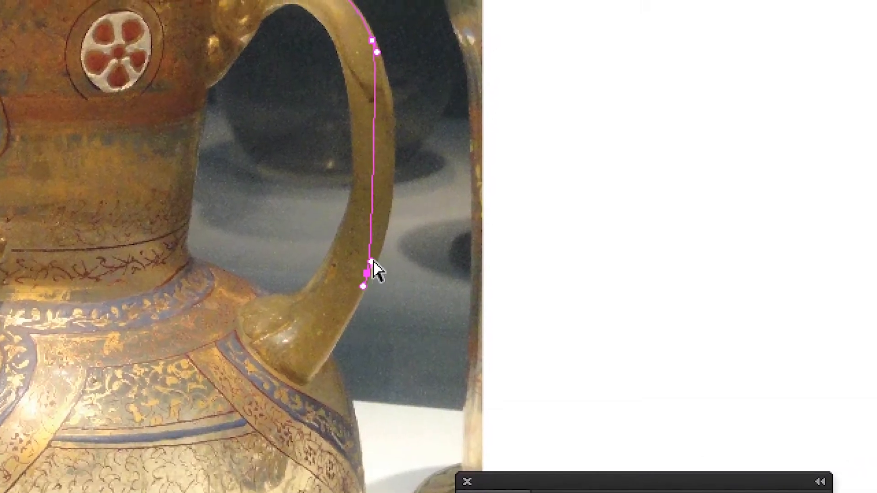
left_click_drag(379, 245, 431, 142)
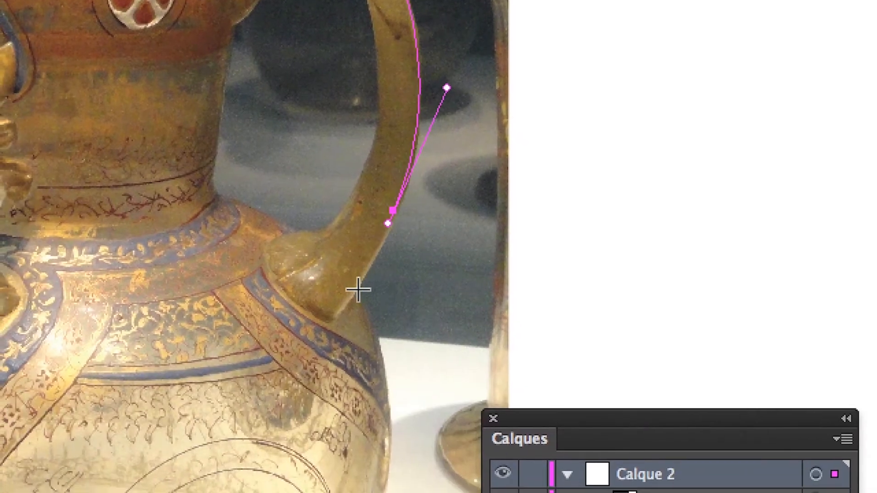
left_click(296, 414)
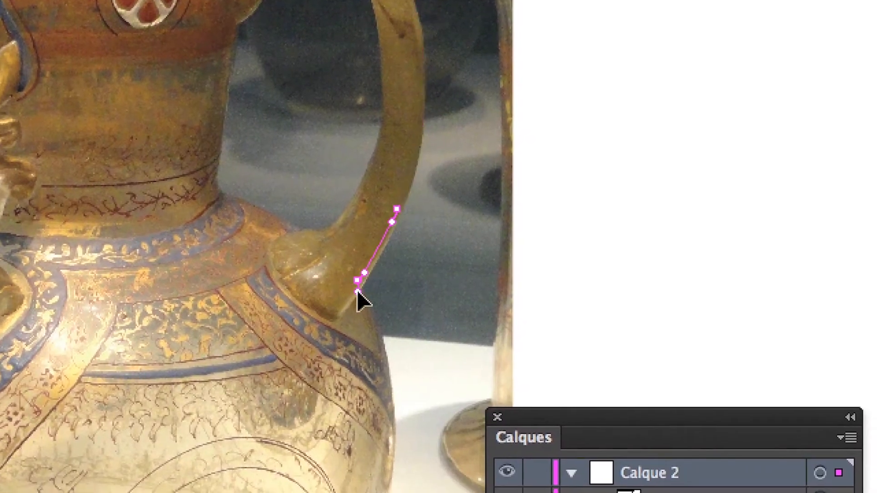
left_click(358, 285)
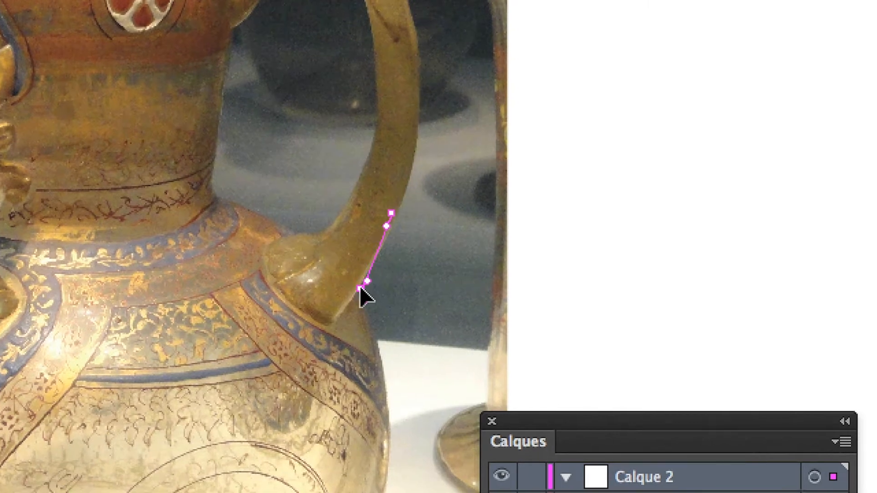
left_click_drag(359, 289, 290, 187)
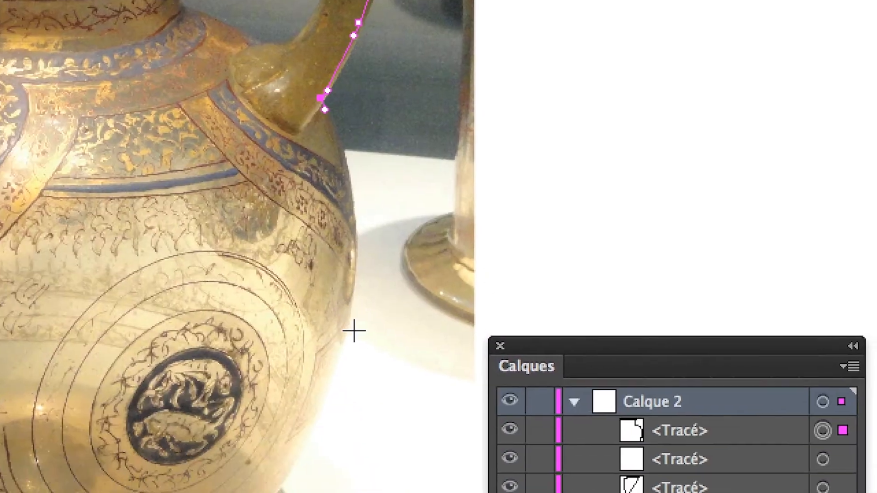
Trace the gold vase's body with curves from the right handle's foot down its right side to the centre of the base
left_click_drag(347, 345, 361, 293)
left_click_drag(279, 402, 307, 225)
left_click_drag(332, 327, 394, 263)
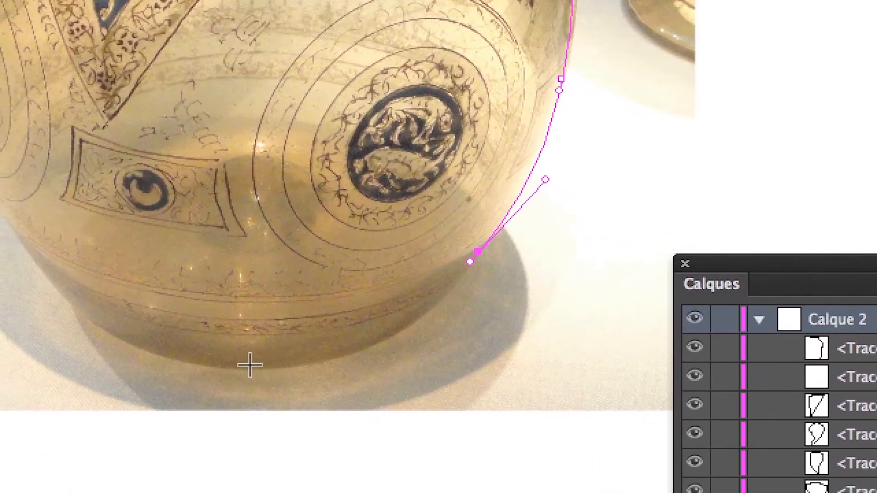
left_click_drag(246, 366, 308, 363)
Continue the outline from the base up the left side of the body to the left handle's foot
left_click_drag(76, 311, 248, 371)
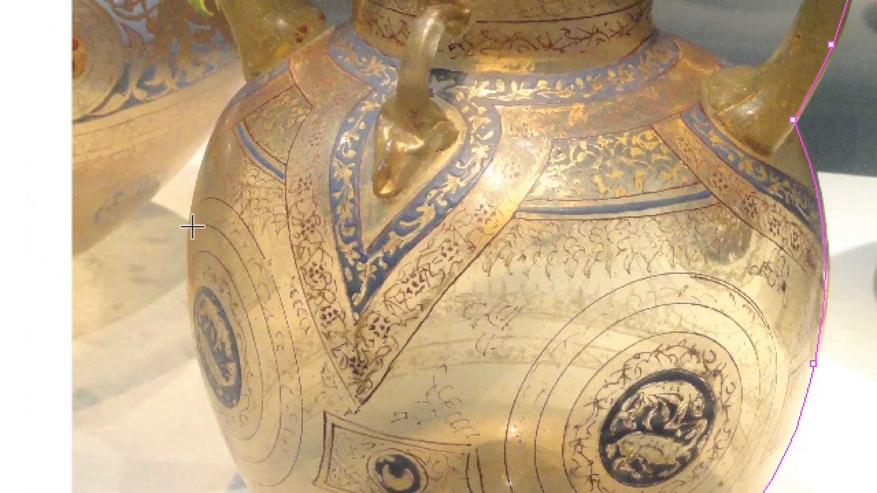
left_click_drag(183, 210, 177, 406)
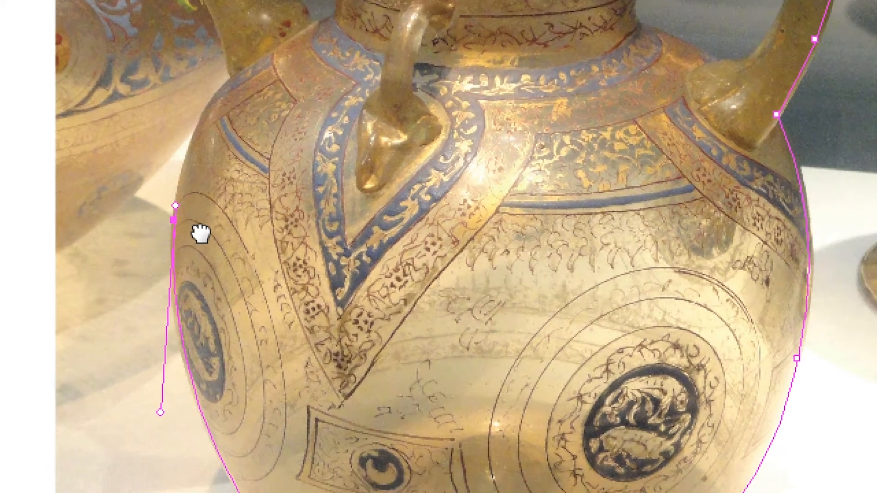
left_click_drag(201, 233, 200, 279)
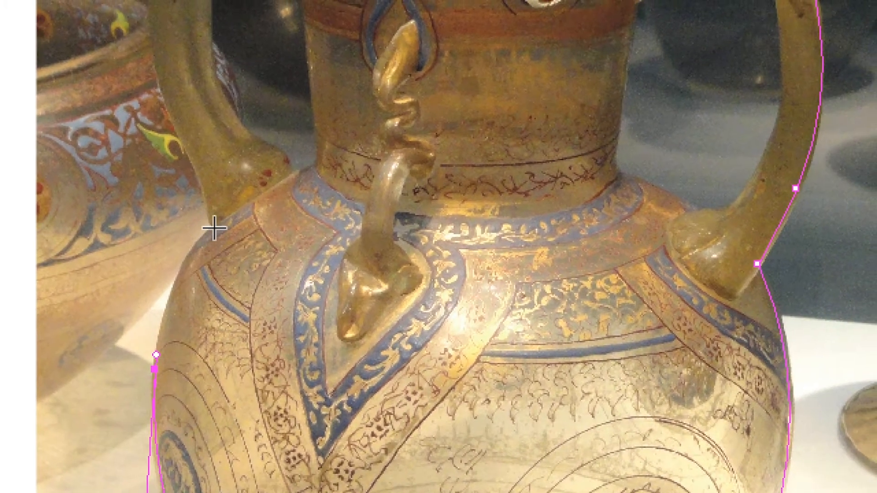
left_click_drag(209, 230, 178, 248)
left_click_drag(214, 225, 256, 356)
Trace the left handle's outer edge up to its joint with the knob and curve over the knob toward the neck
left_click_drag(224, 216, 179, 299)
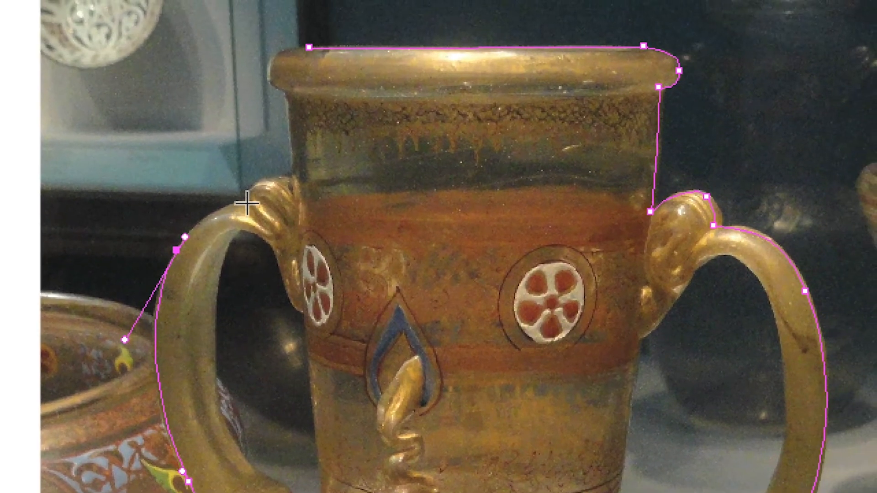
left_click_drag(275, 182, 260, 184)
left_click(242, 206, "ctrl")
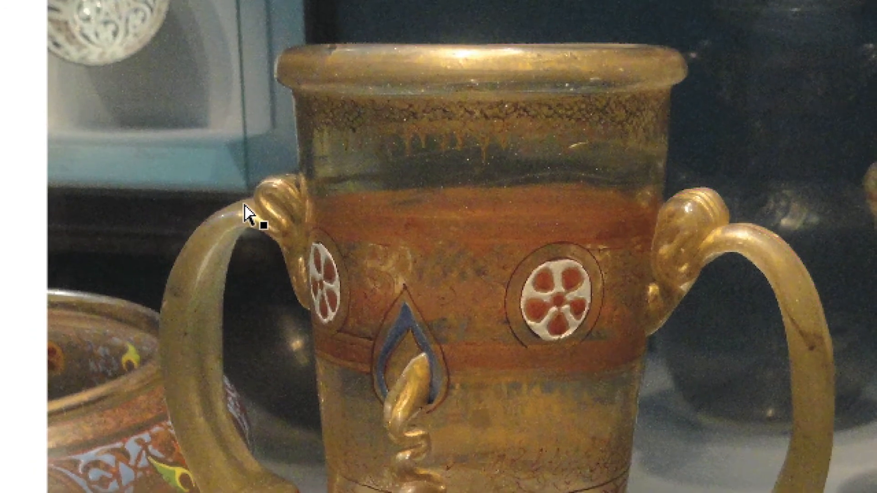
left_click(247, 204, "ctrl")
left_click_drag(244, 204, 268, 196)
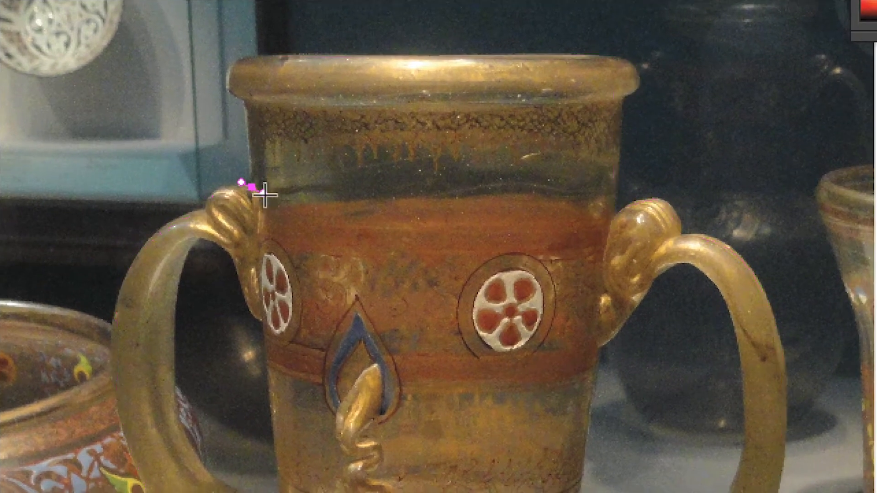
key("ctrl+z")
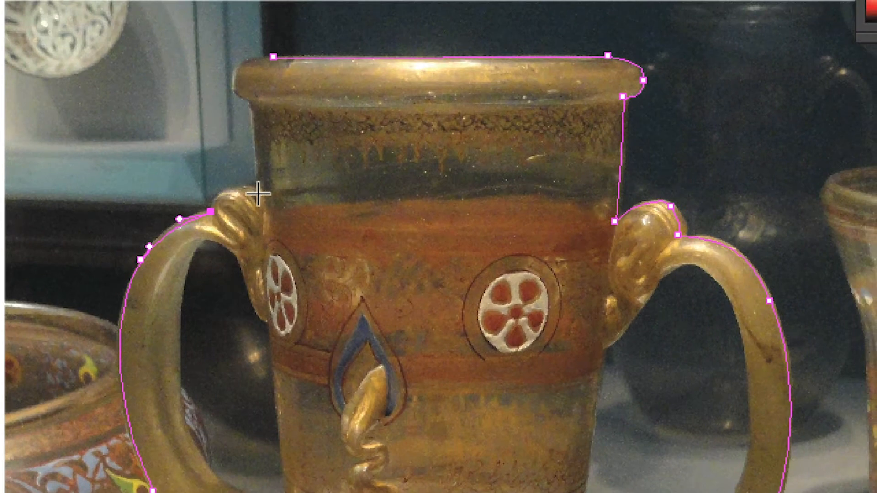
left_click_drag(290, 179, 255, 176)
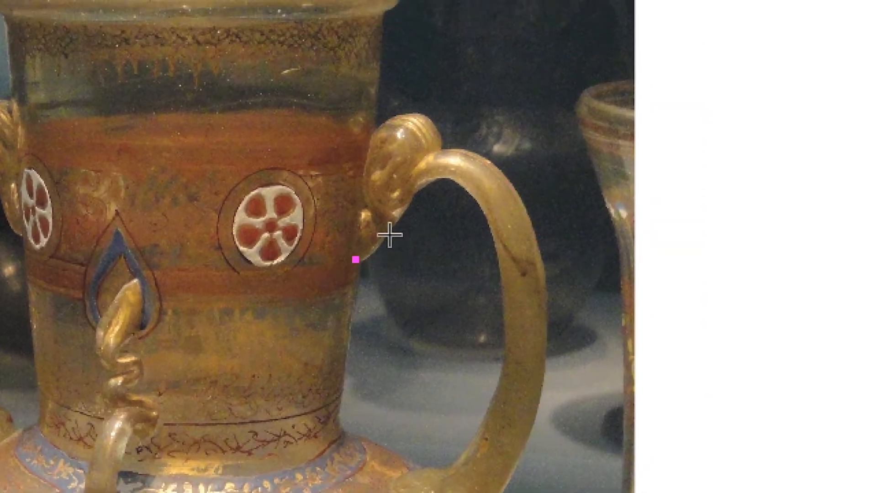
Trace the right handle's opening from the knob's lower tip over the handle's inner edge down to its foot
left_click_drag(410, 213, 417, 201)
left_click_drag(392, 227, 393, 224)
left_click_drag(440, 187, 448, 187)
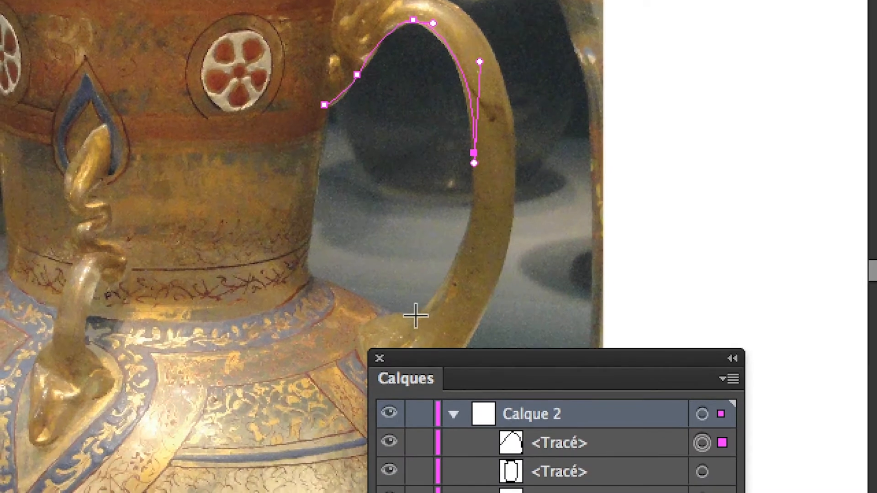
left_click_drag(370, 433, 358, 440)
left_click_drag(421, 312, 478, 266)
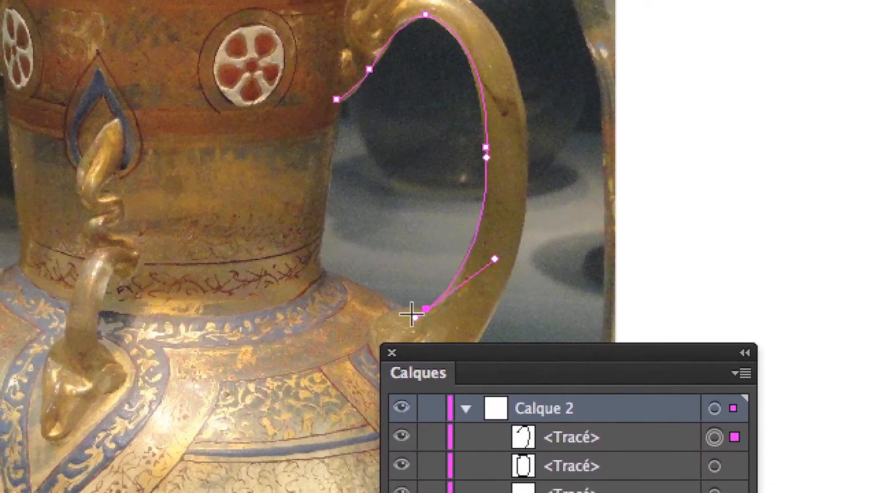
Continue along the shoulder to the base of the neck and close the right opening's path at its starting point
left_click_drag(415, 318, 399, 308)
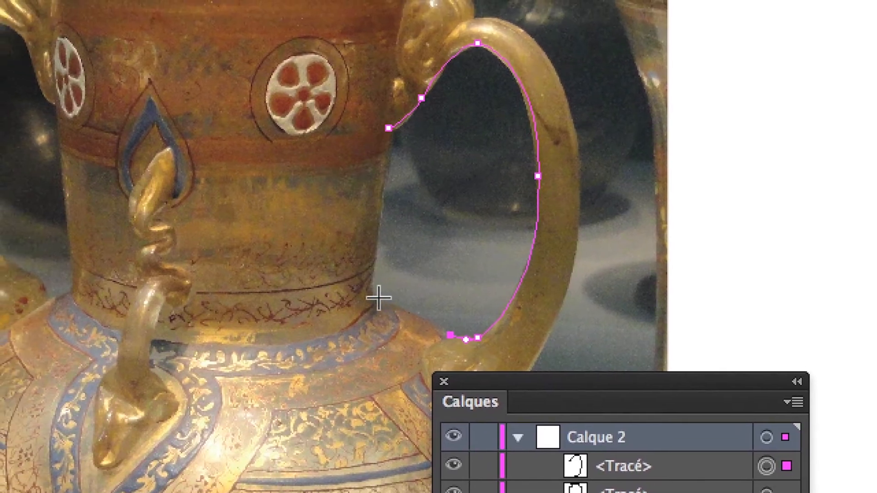
left_click_drag(326, 275, 319, 271)
left_click_drag(374, 297, 377, 279)
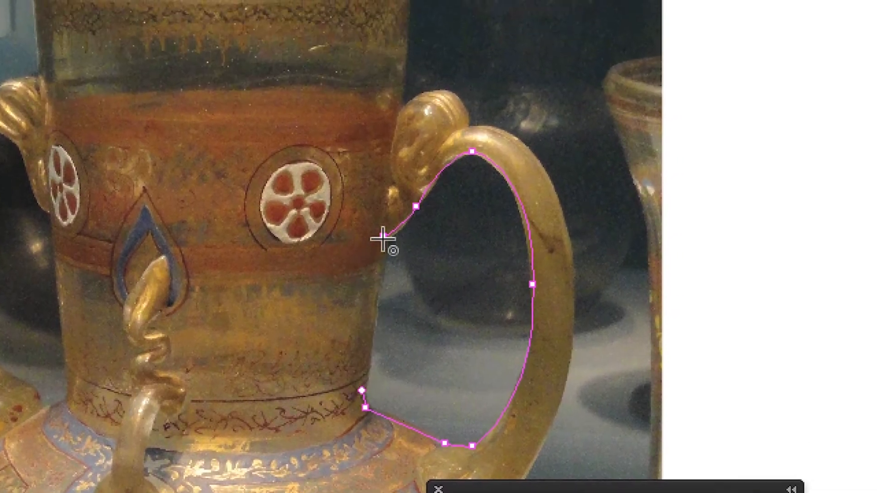
left_click_drag(395, 140, 404, 120)
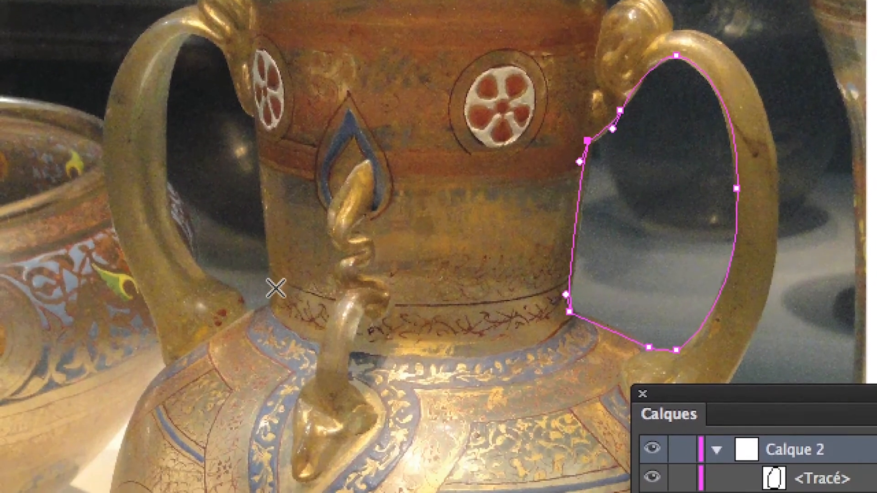
Start the left handle's opening at the base of the neck and trace up the neck and along the knob's lower edge
left_click(65, 403)
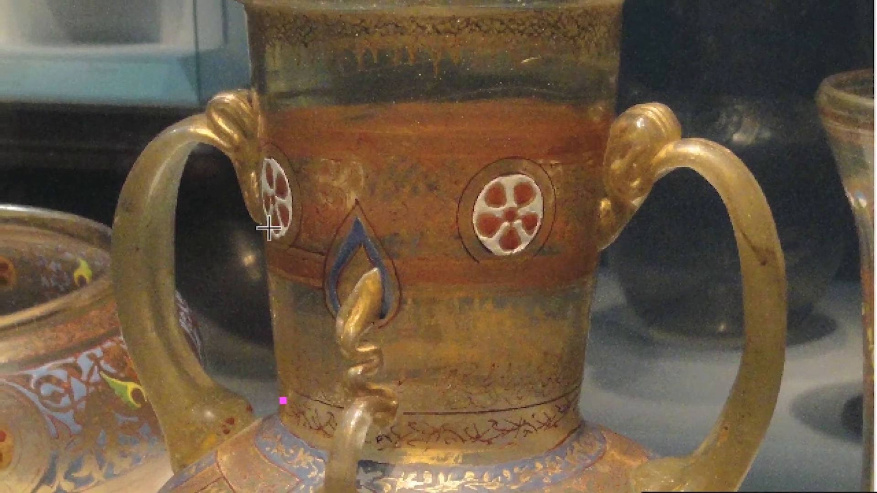
left_click(253, 201)
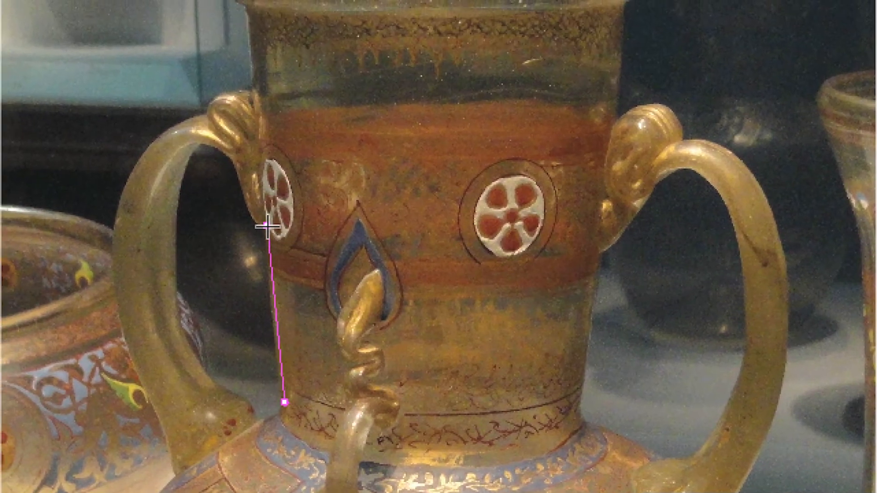
left_click_drag(227, 159, 229, 154)
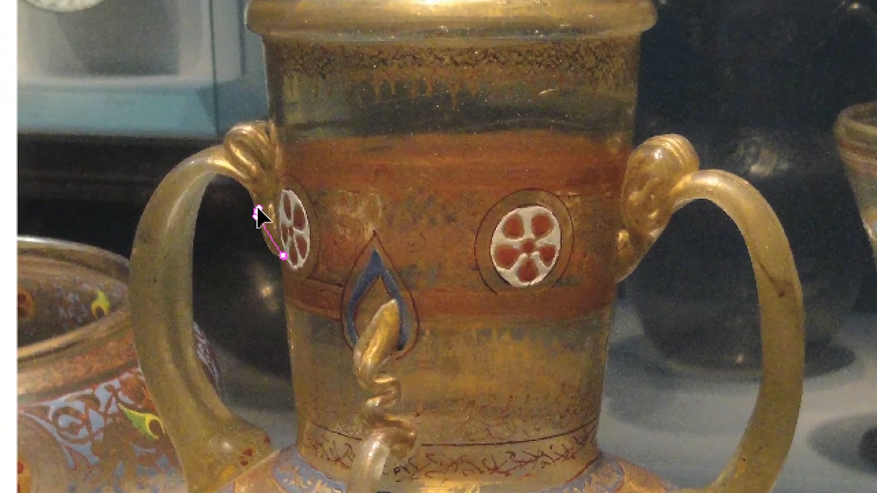
left_click_drag(257, 207, 263, 253)
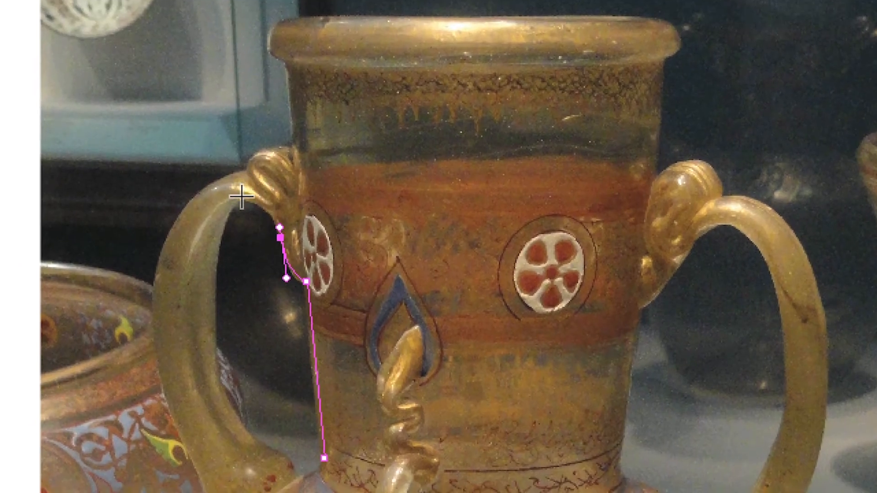
Continue along the left handle's inner edge down to its foot and close the opening's path at the base of the neck
mouse_move(242, 197)
left_mouse_down()
mouse_move(223, 205)
mouse_move(235, 208)
left_mouse_up()
left_click_drag(232, 394, 235, 394)
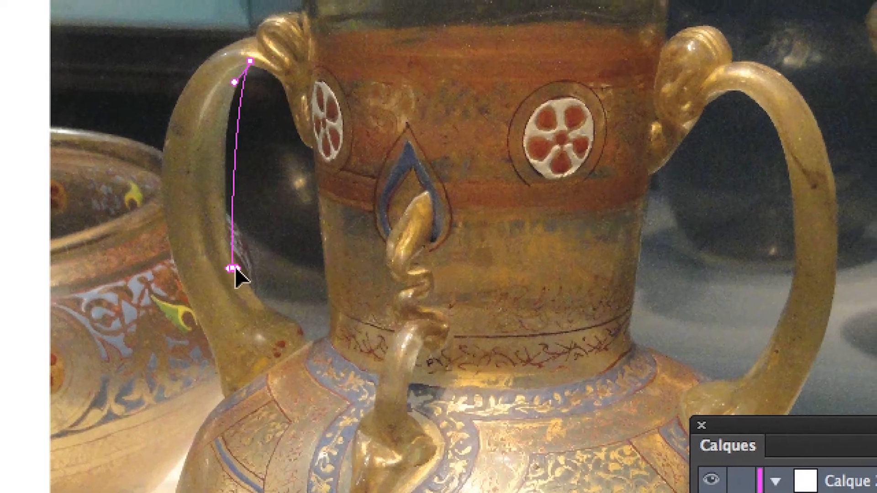
left_click_drag(234, 270, 206, 123)
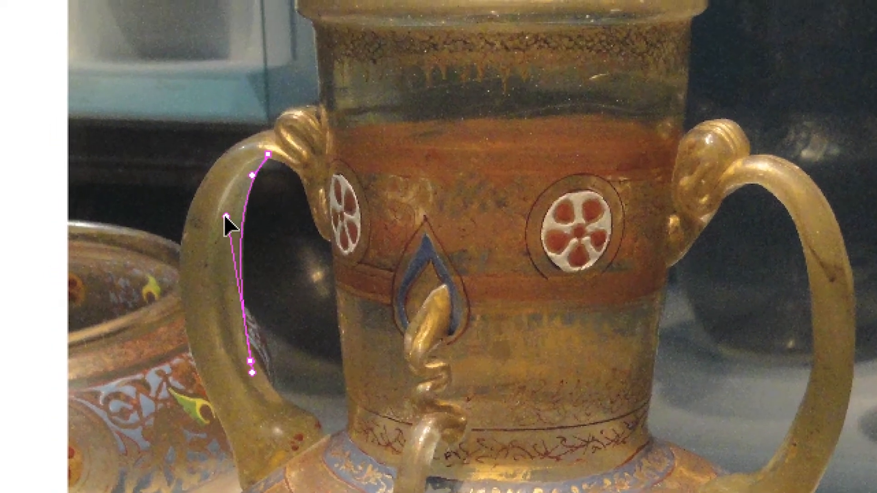
left_click_drag(226, 216, 224, 214)
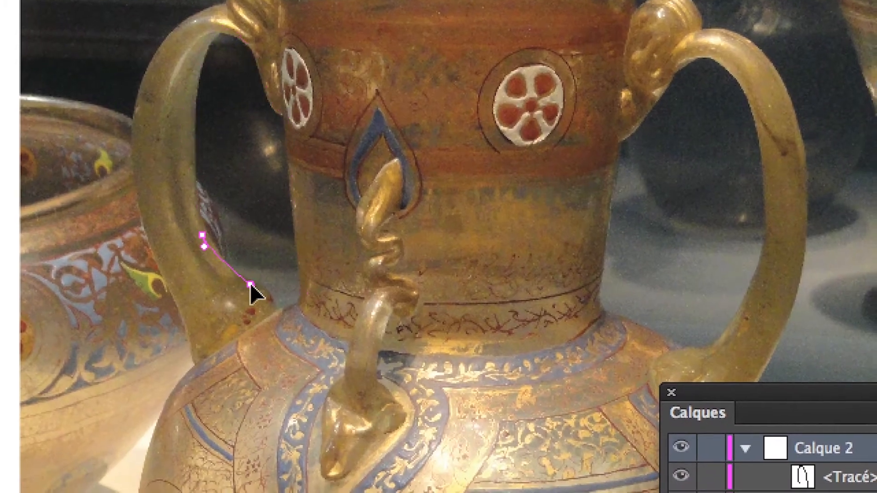
mouse_move(253, 289)
left_mouse_down()
mouse_move(262, 302)
mouse_move(275, 287)
mouse_move(250, 307)
mouse_move(259, 299)
left_mouse_up()
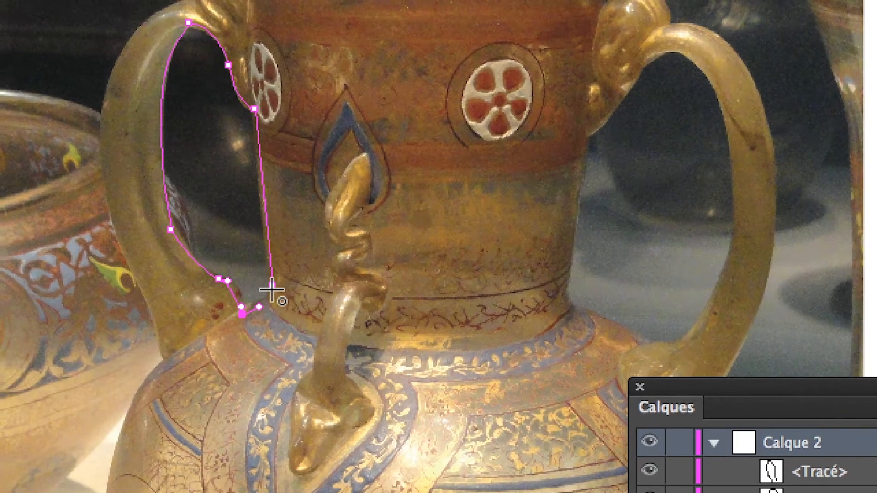
left_click_drag(290, 271, 296, 249)
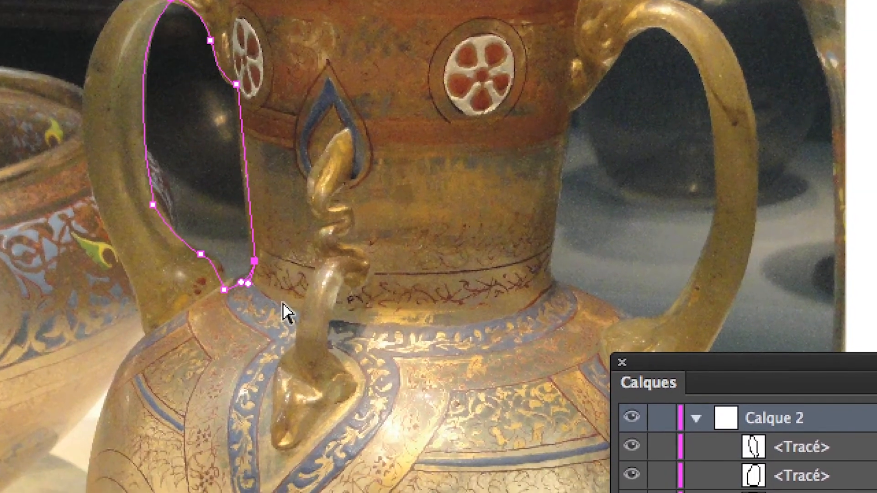
Select the gold vase's outline and both handle-opening paths, and save the document
left_click(283, 303, "super")
scroll(283, 307, "down", 1)
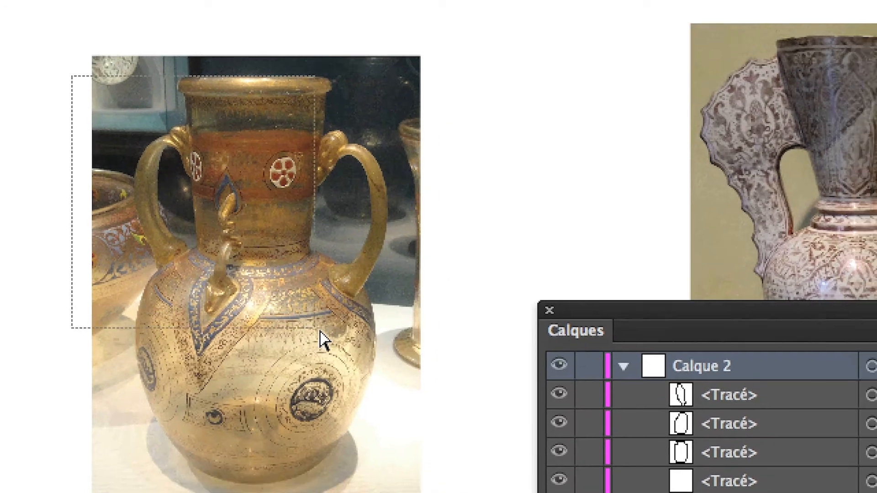
left_click_drag(322, 341, 324, 342)
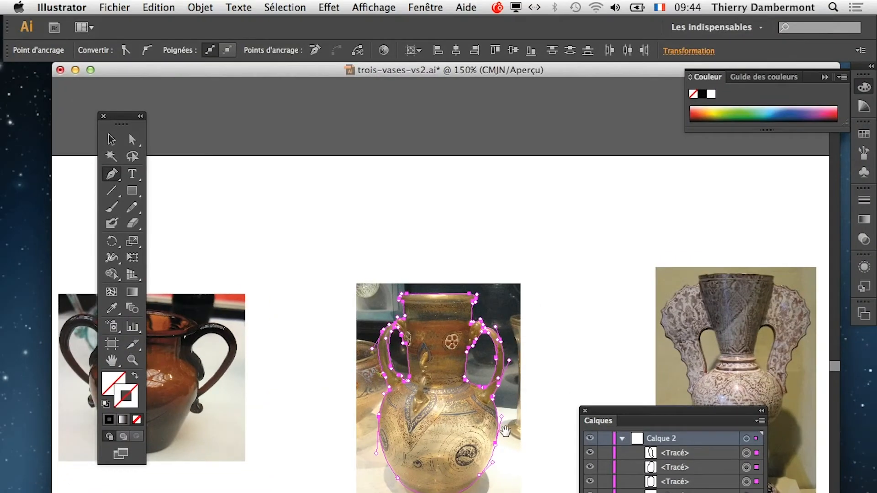
left_click_drag(505, 431, 441, 340)
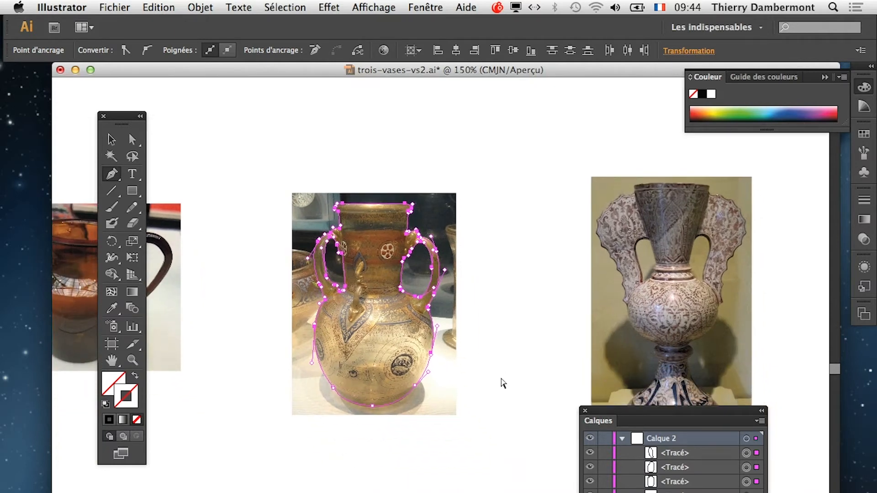
left_click(115, 8)
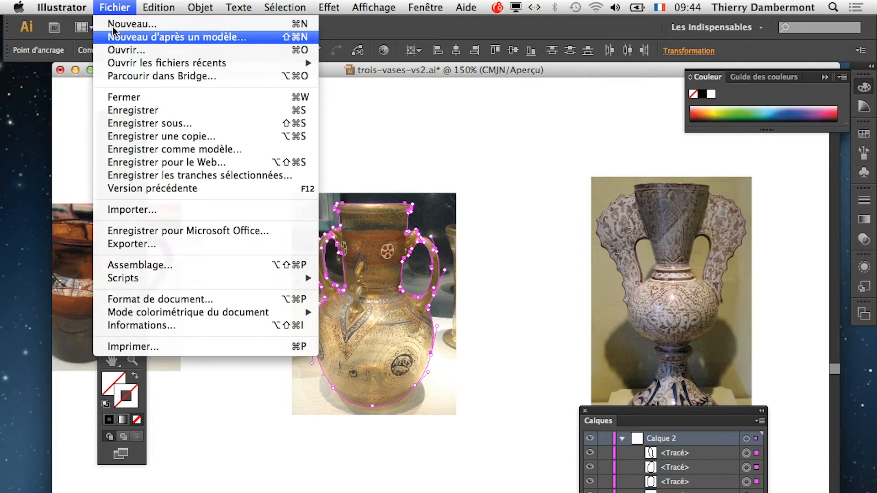
left_click(132, 109)
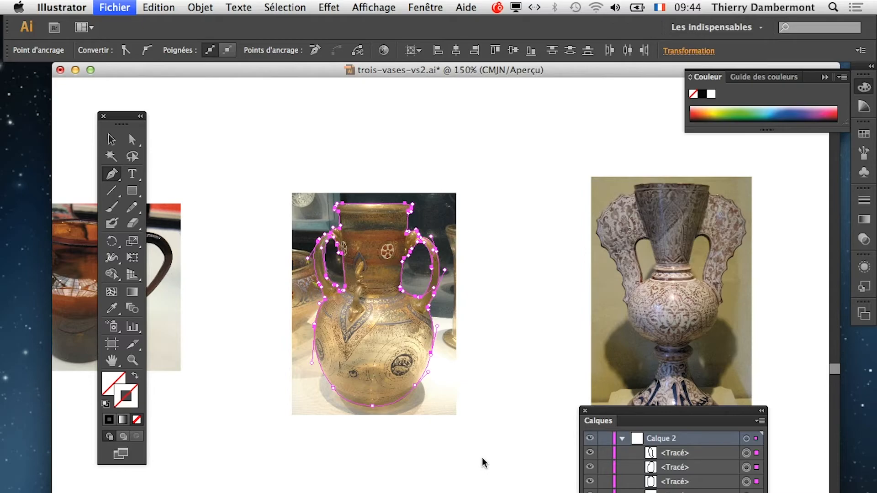
Return to Illustrator and start the scalloped-handle vase's outline at the rim's right corner, tracing to the right handle's first scallops
key("super+Tab")
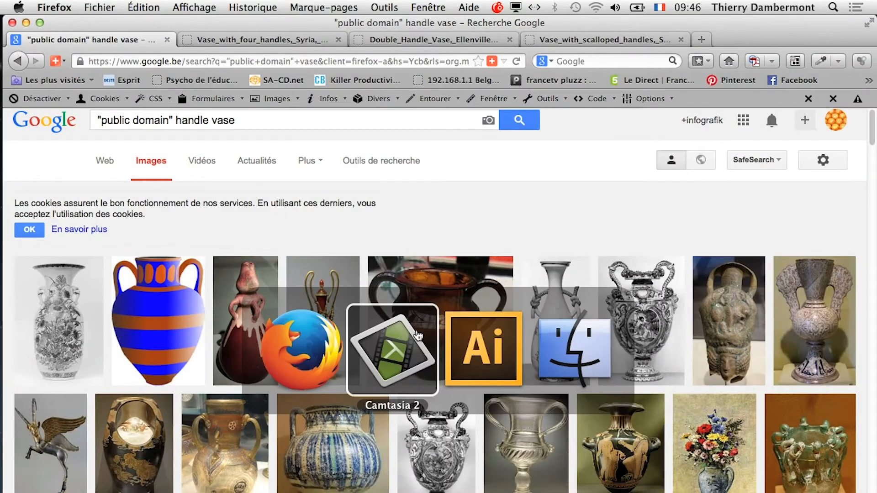
key("super+Tab")
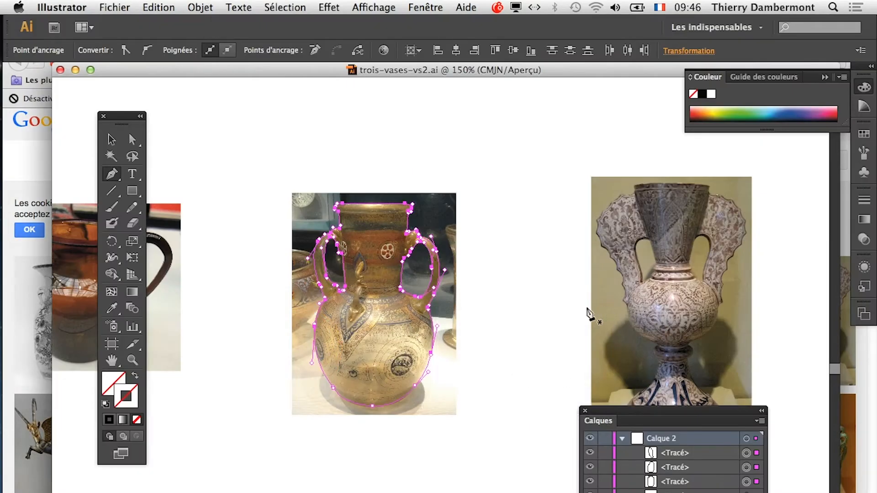
left_click_drag(586, 307, 258, 339)
scroll(301, 303, "up", 3)
key("super+plus")
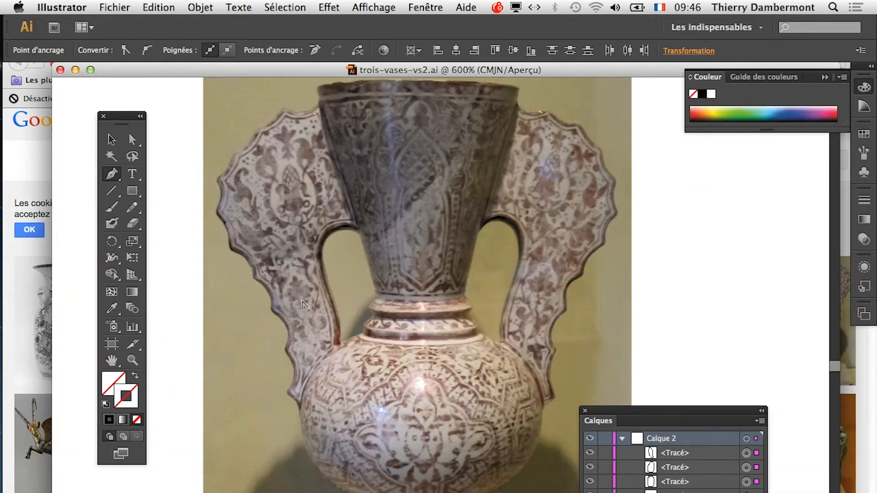
key("super+minus")
left_click_drag(412, 284, 396, 321)
scroll(396, 326, "up", 3)
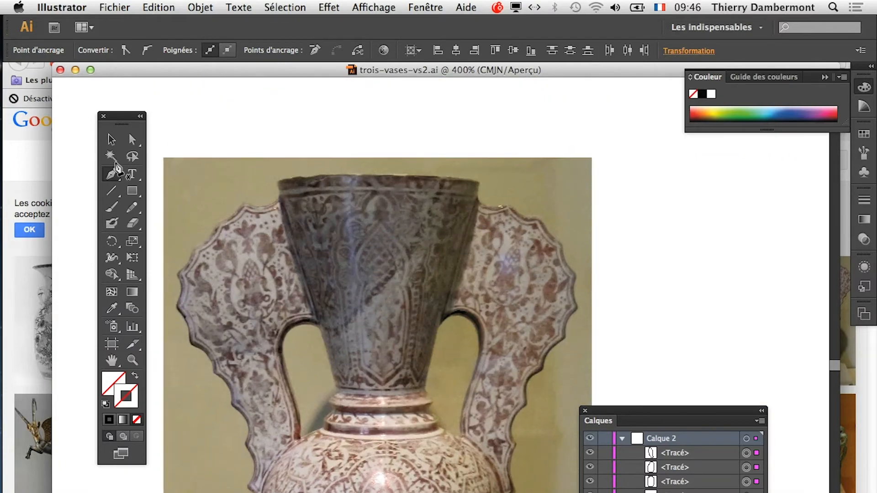
scroll(477, 219, "up", 1)
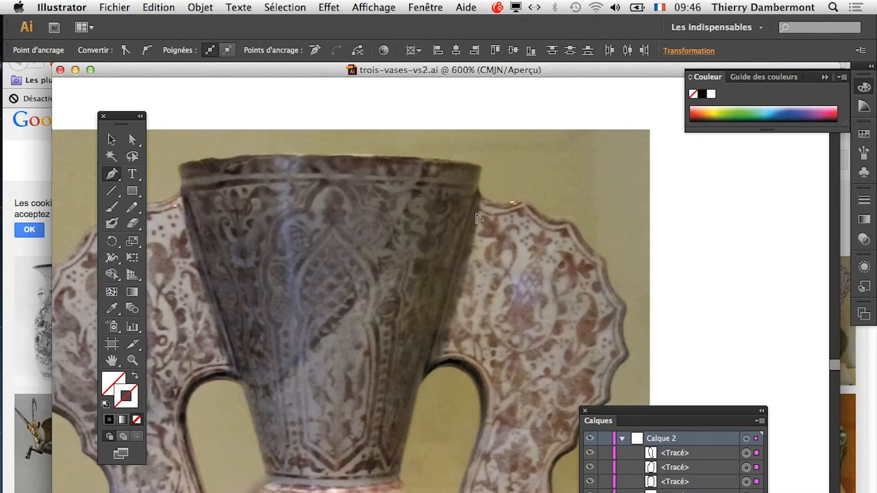
left_click(478, 189)
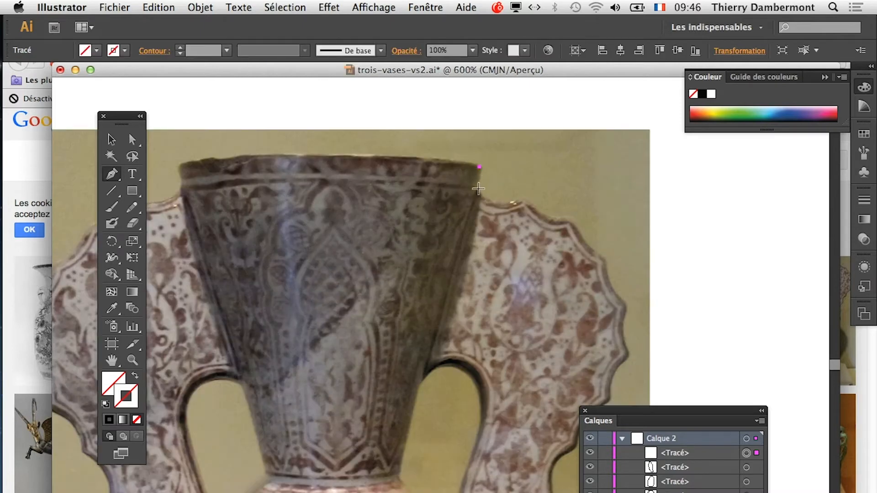
left_click(484, 197)
left_click_drag(517, 204, 570, 220)
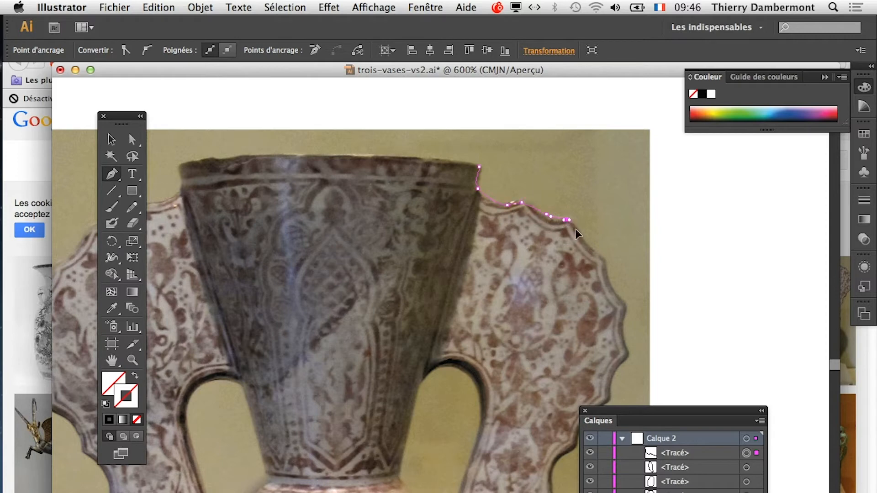
Trace the right handle's scalloped outer edge down to its pointed tip and its joint with the body
left_click(590, 252)
left_click_drag(603, 268, 624, 315)
left_click_drag(606, 410, 736, 278)
left_click_drag(574, 333, 497, 369)
left_click_drag(466, 402, 466, 404)
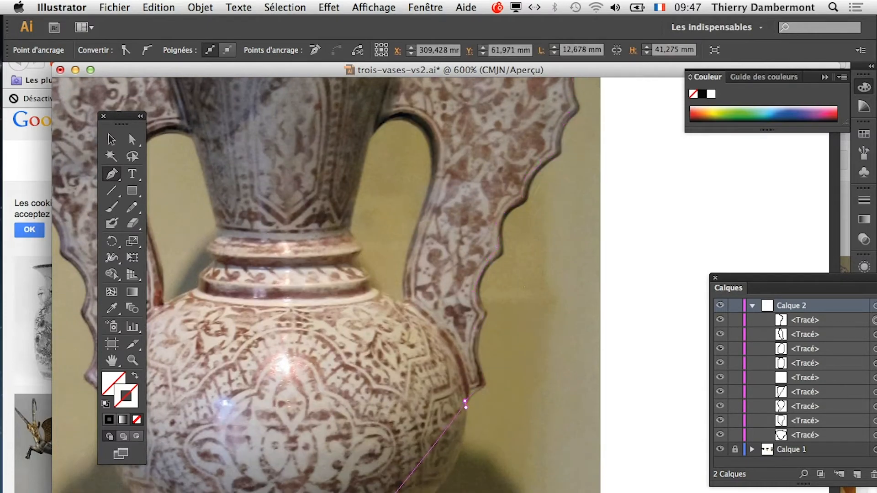
Curve the outline along the right side of the round body down to the notch above the foot's ring, refining the notch's curve
left_click_drag(384, 492, 482, 488)
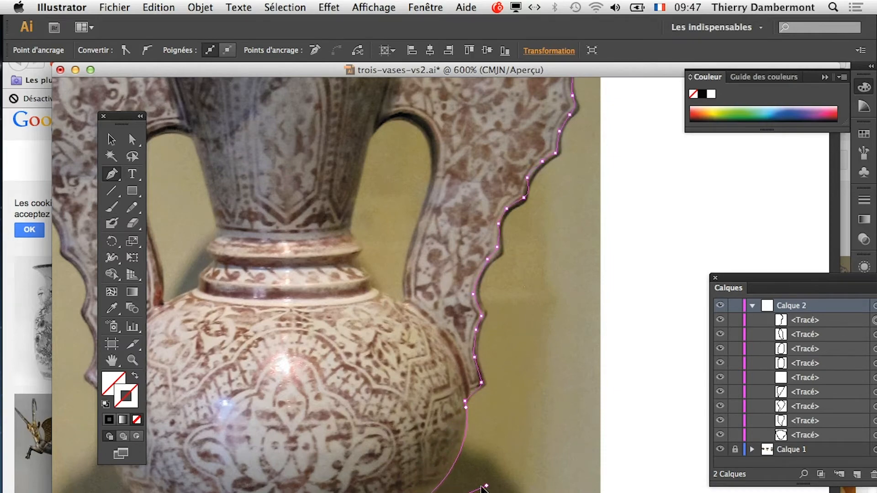
left_click_drag(393, 492, 395, 429)
scroll(394, 429, "up", 2)
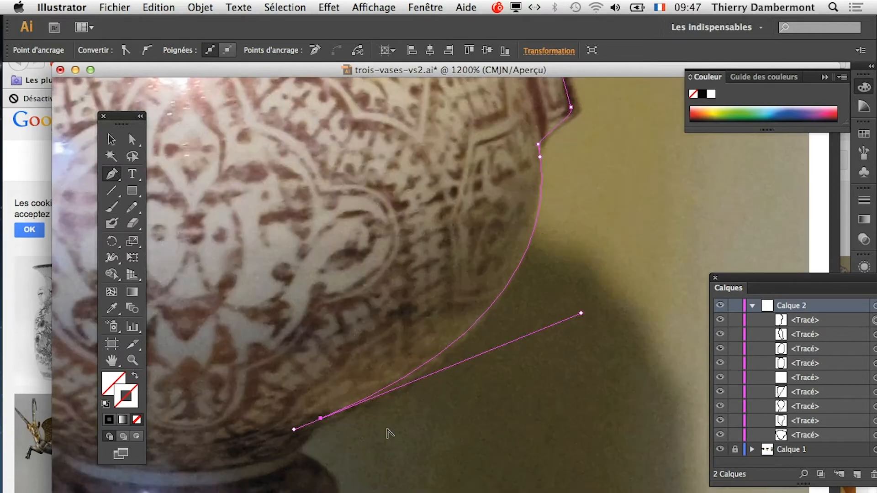
left_click(294, 430)
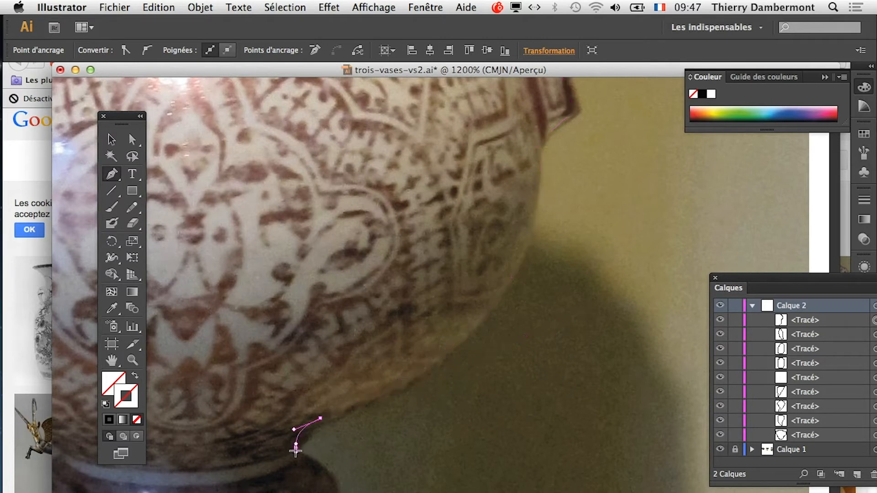
left_click_drag(297, 447, 306, 426)
left_click(307, 426, "super")
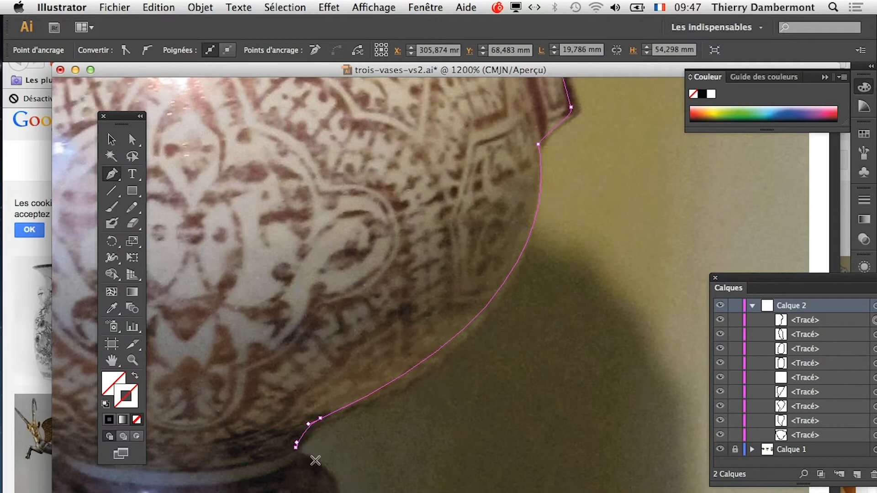
Resume the path at the notch, trace around the foot's ring, and make its lower end a corner point
left_click_drag(316, 460, 321, 466)
key("super+z")
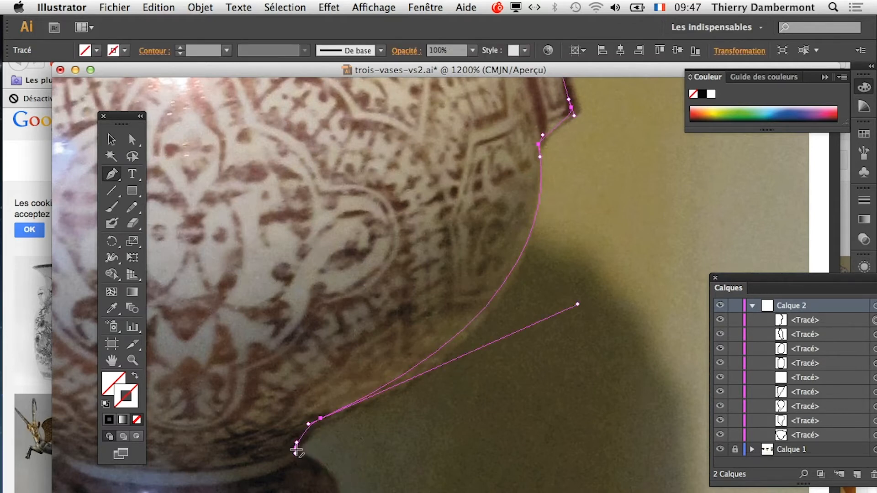
left_click(296, 448)
left_click_drag(314, 460, 320, 464)
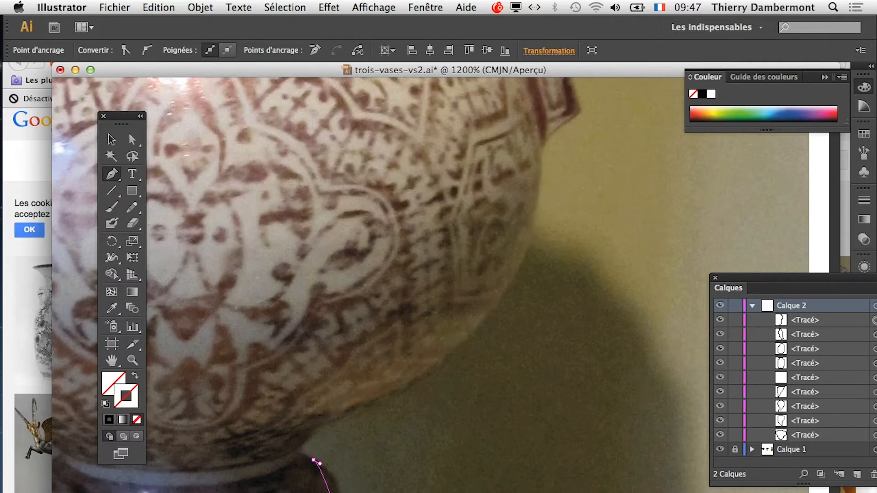
left_click_drag(332, 492, 322, 492)
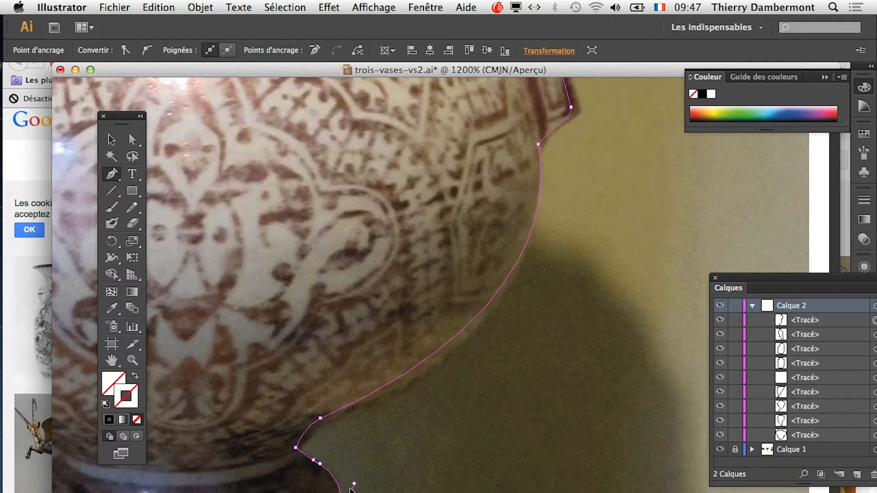
scroll(476, 375, "down", 5)
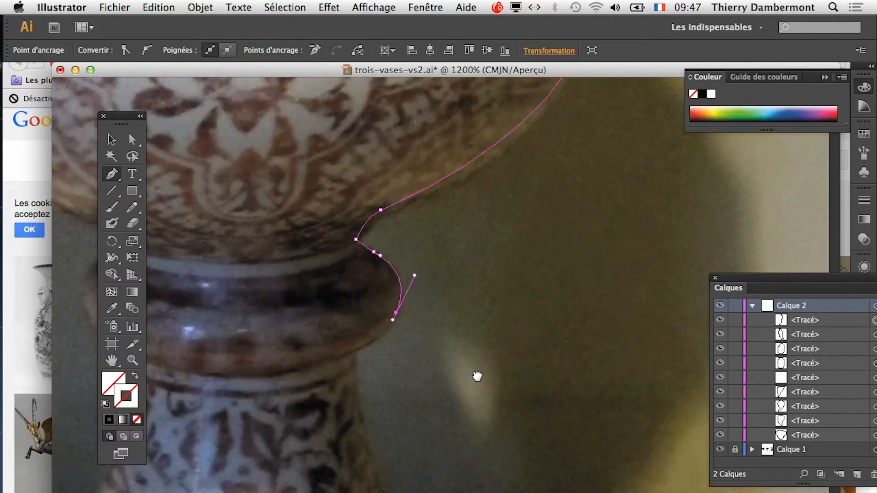
left_click(353, 350)
left_click_drag(357, 348, 387, 340)
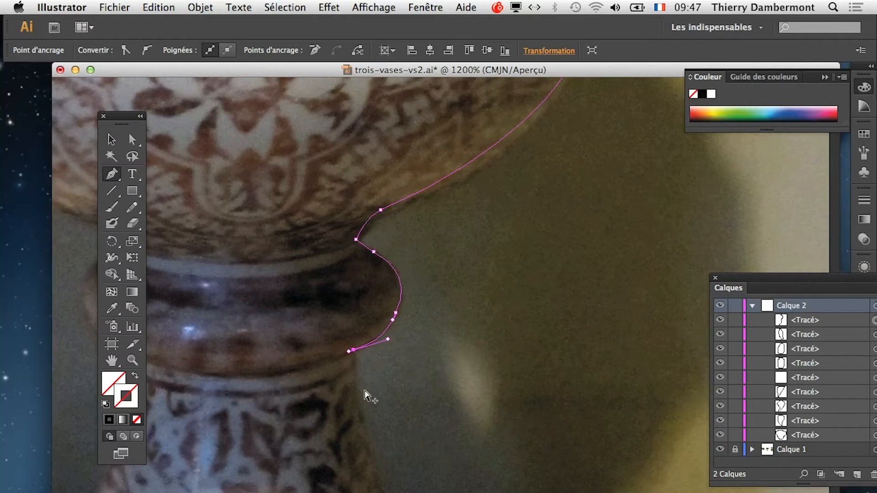
left_click(353, 350, "alt")
Continue the outline from under the ring down the concave right side of the foot
left_click(353, 367)
left_click_drag(392, 438, 353, 319)
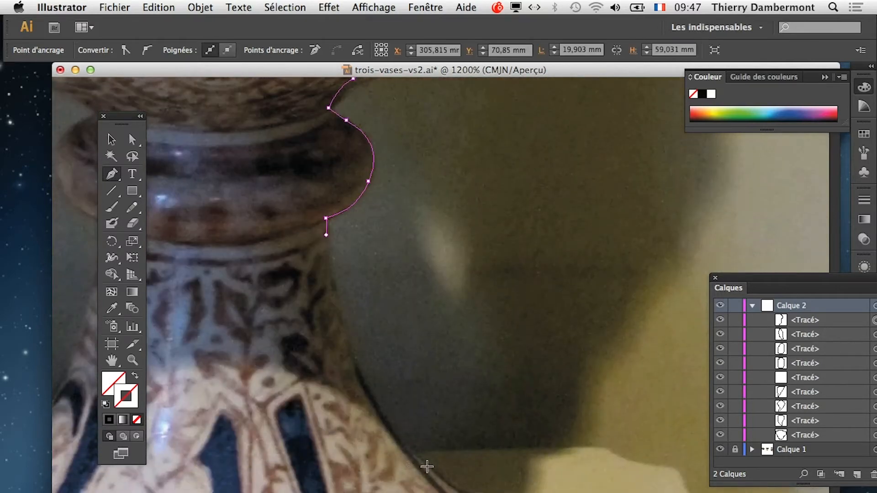
left_click_drag(428, 467, 329, 350)
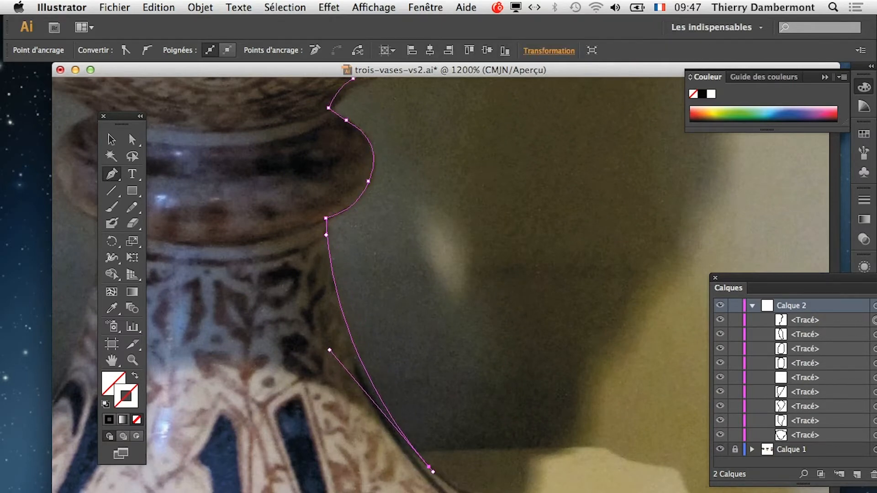
Trace the foot's flare to its rounded outer edge and adjust the direction handle of the last anchor point
left_click(464, 492)
left_click_drag(464, 492, 477, 492)
scroll(435, 391, "down", 5)
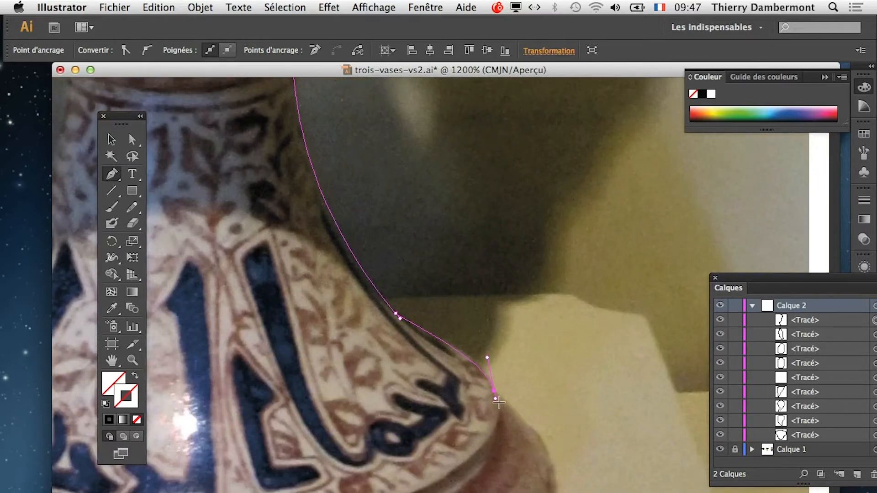
left_click_drag(496, 400, 505, 399)
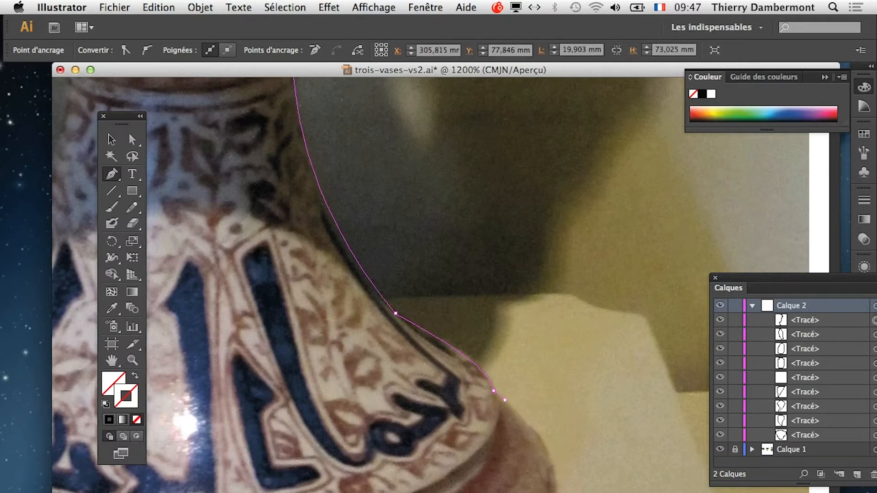
left_click(542, 444)
key("super+z")
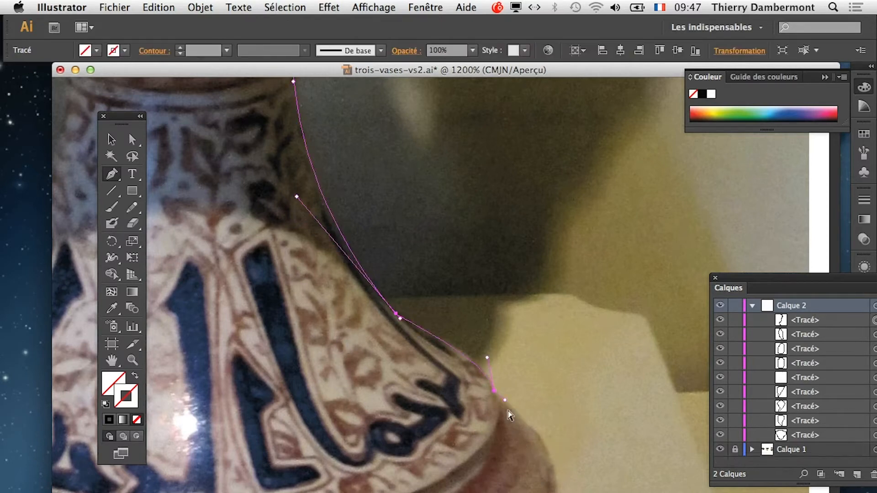
Continue the Pen tool outline down the right flank of the vase's flared foot and around its base edge
left_click(493, 391)
left_click_drag(544, 492, 574, 446)
left_click_drag(494, 492, 608, 473)
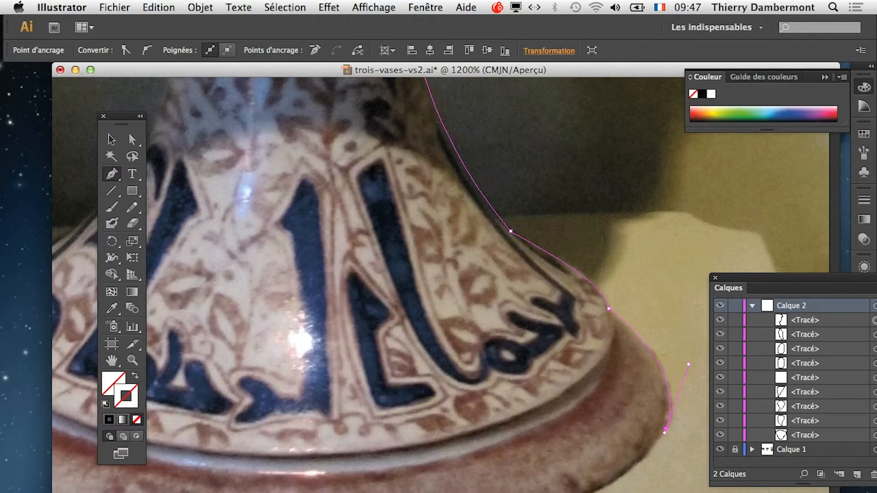
left_click(477, 492)
left_click_drag(477, 492, 388, 492)
scroll(249, 405, "left", 10)
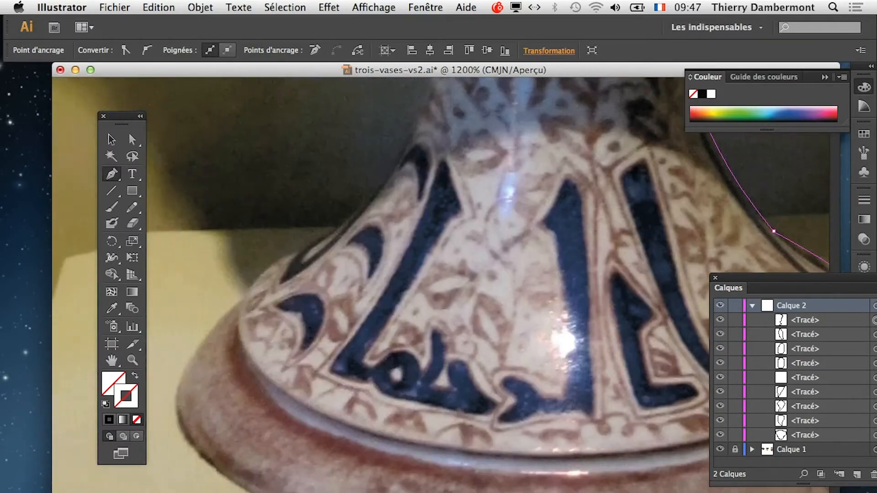
Trace the left edge of the flared foot from the base rim up to the start of the narrow stem
left_click_drag(196, 416, 210, 492)
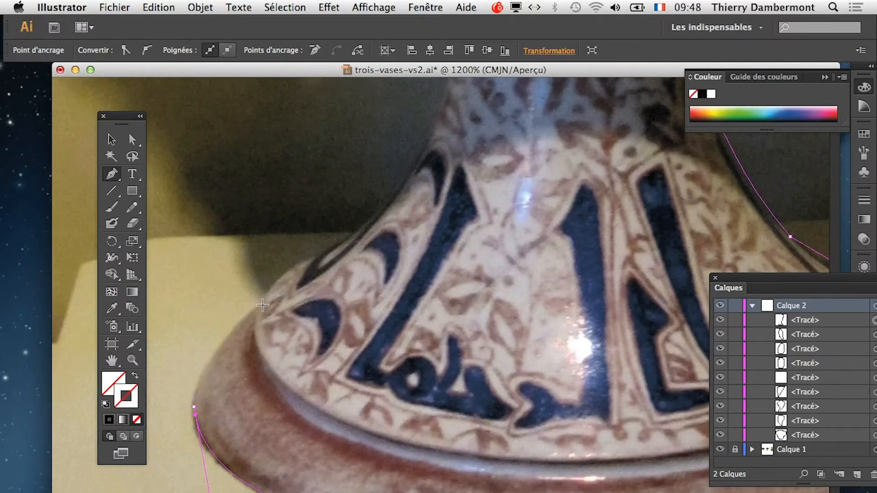
left_click_drag(263, 305, 254, 314)
left_click_drag(192, 365, 192, 364)
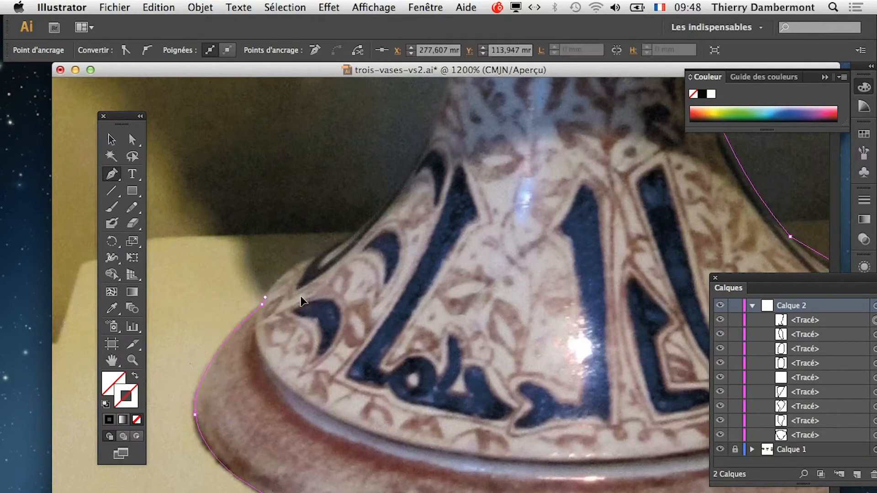
left_click_drag(313, 320, 283, 407)
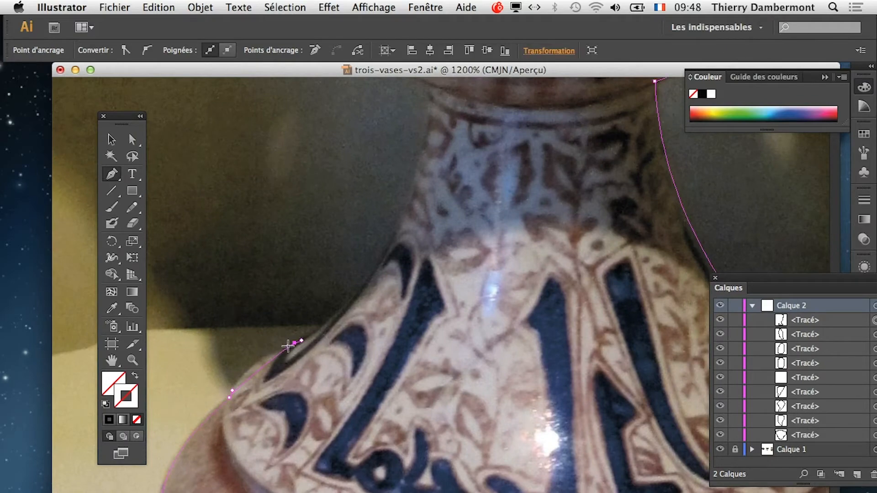
left_click_drag(295, 343, 244, 364)
left_click_drag(403, 216, 372, 303)
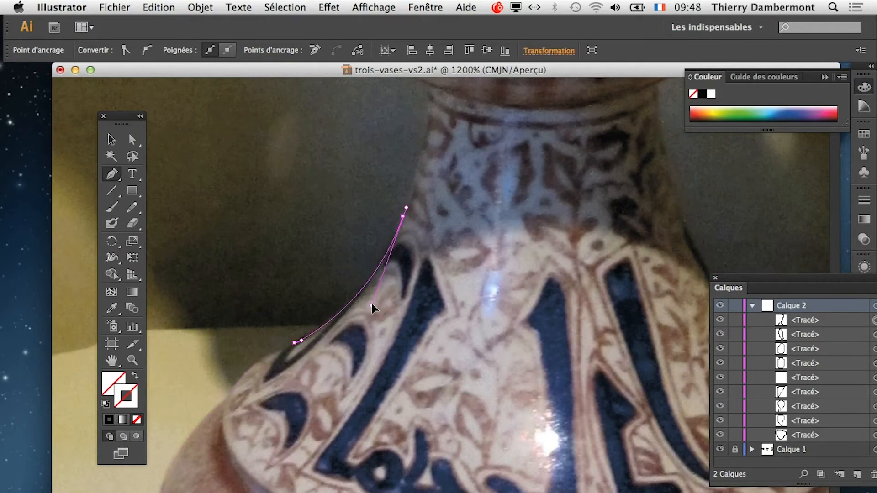
Continue the outline up the left side of the stem and around the left bulge of the ring beneath the vase's belly
scroll(417, 291, "up", 10)
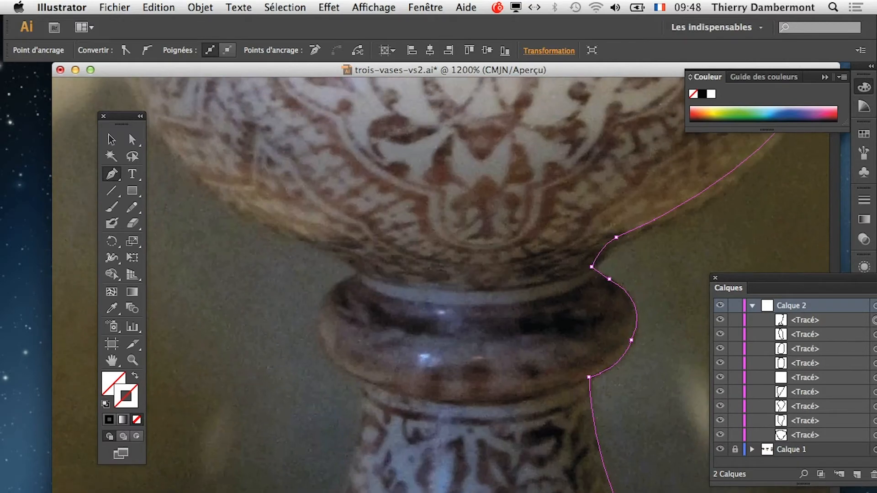
left_click(362, 381)
left_click_drag(360, 374, 371, 419)
left_click_drag(360, 373, 352, 377)
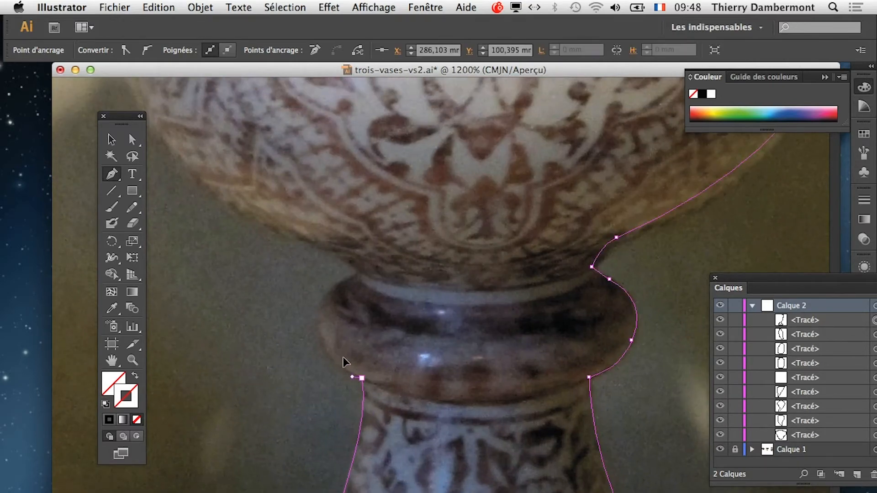
left_click_drag(316, 312, 318, 305)
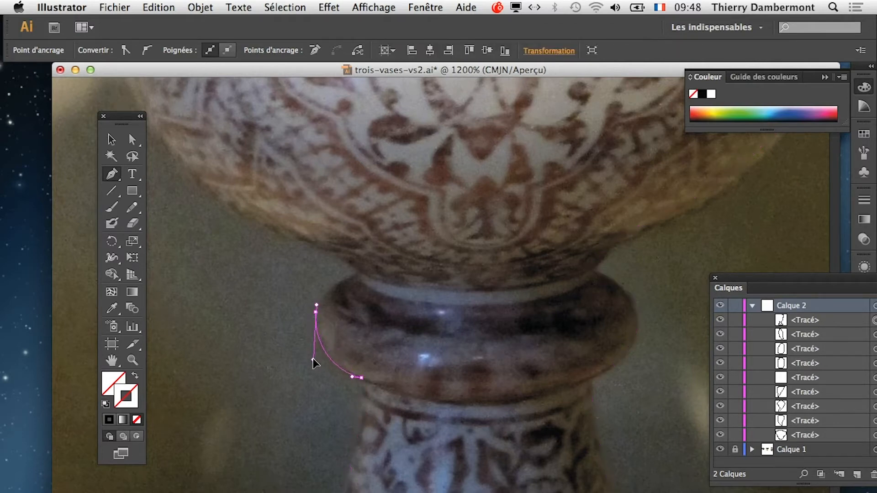
left_click_drag(353, 273, 320, 251)
Trace the left contour of the rounded belly from the ring up to the pointed lower tip of the left handle
scroll(314, 271, "up", 10)
scroll(315, 271, "left", 6)
left_click(248, 277)
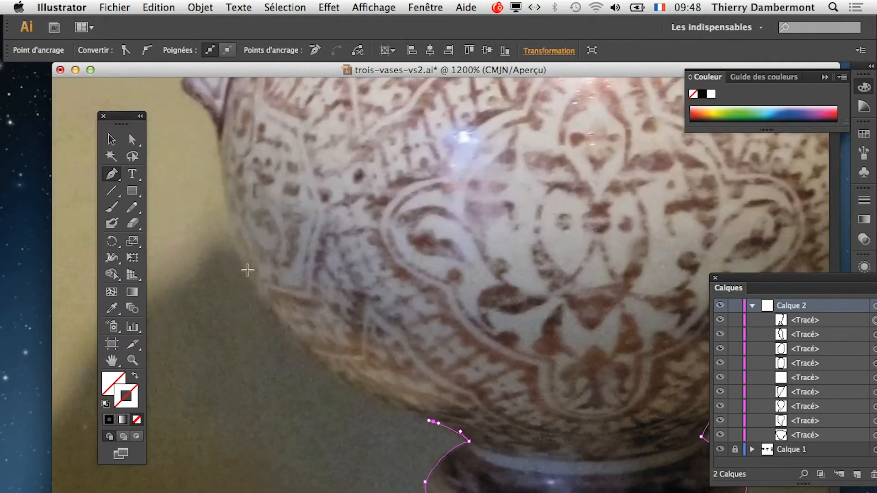
left_click_drag(249, 277, 307, 388)
scroll(330, 374, "up", 5)
scroll(330, 373, "left", 2)
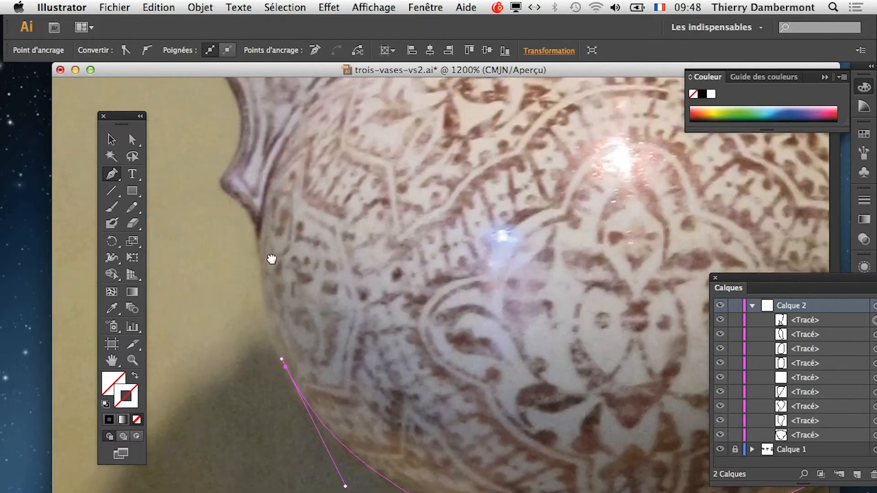
left_click_drag(251, 211, 246, 205)
left_click(229, 165)
Outline the lower scallops along the outer edge of the left handle, placing anchor points at each notch
scroll(368, 411, "up", 10)
scroll(368, 411, "left", 4)
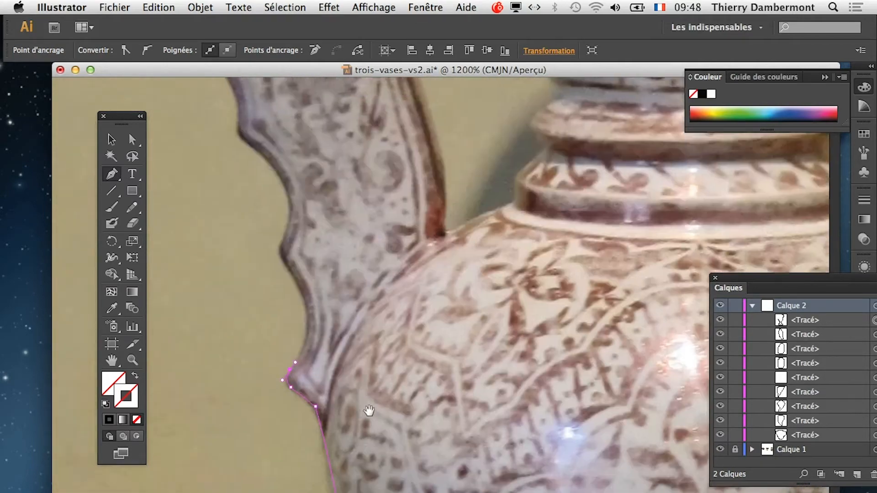
scroll(413, 311, "down", 1)
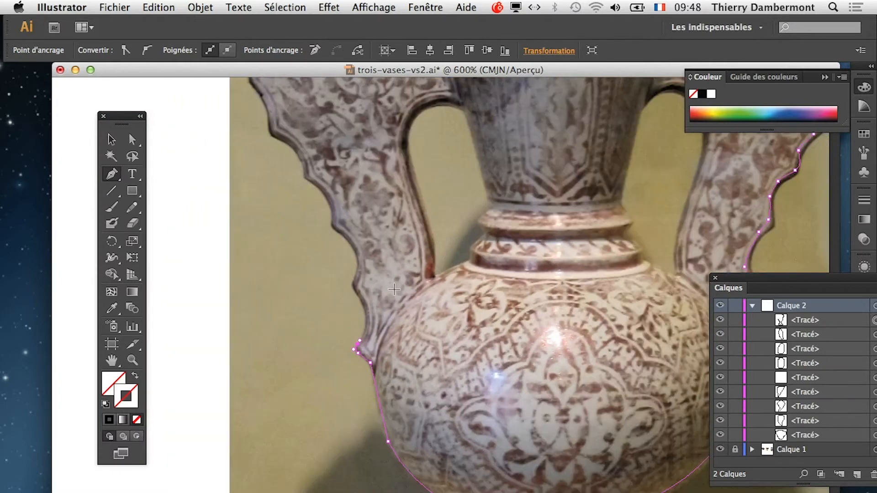
scroll(389, 333, "up", 3)
scroll(389, 333, "right", 1)
left_click(338, 343)
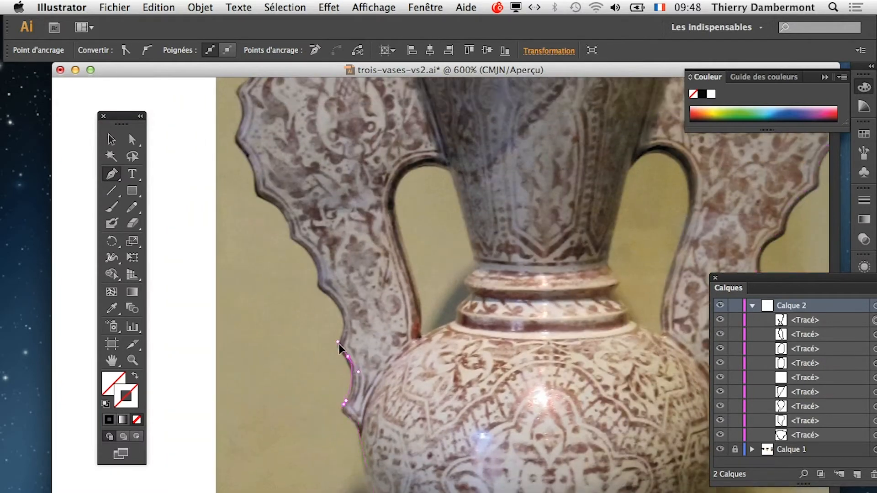
left_click(335, 331)
left_click(321, 286)
left_click(318, 267)
Continue the path along the middle scallops of the left handle up to its widest outer point
left_click_drag(351, 296, 364, 386)
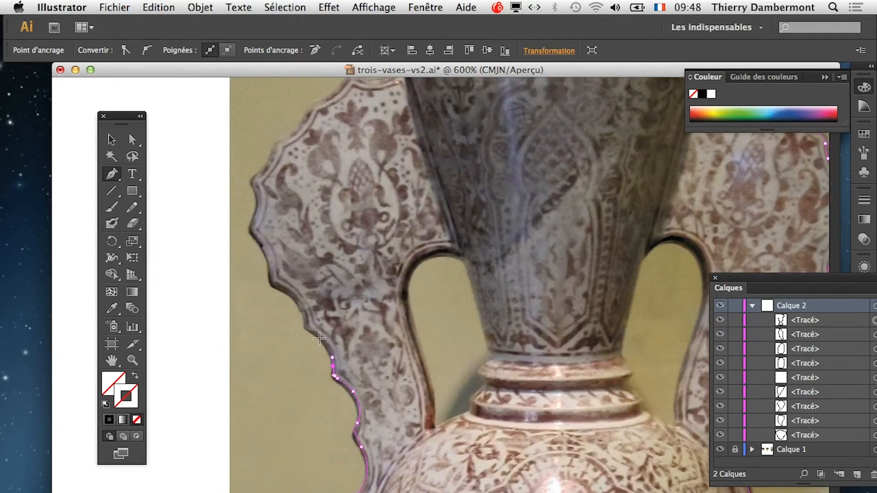
left_click_drag(318, 337, 285, 291)
left_click_drag(337, 310, 360, 381)
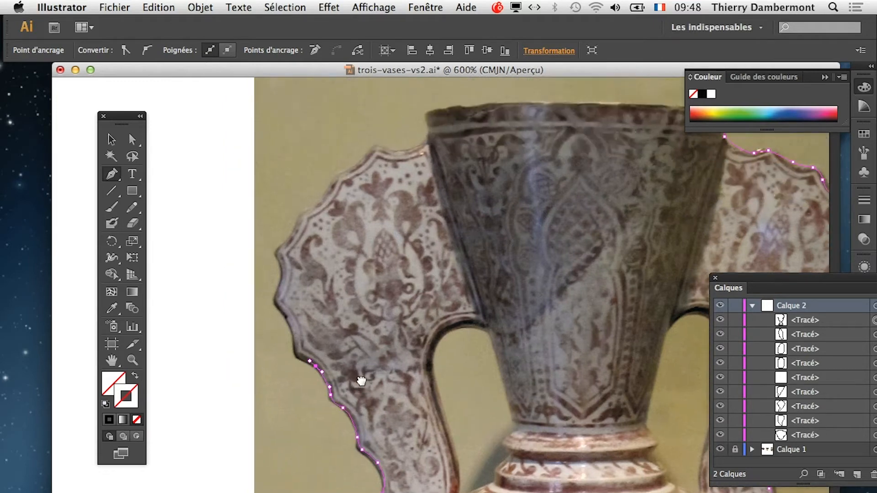
left_click_drag(295, 355, 279, 308)
left_click_drag(466, 424, 396, 333)
left_click(539, 428, "alt+super")
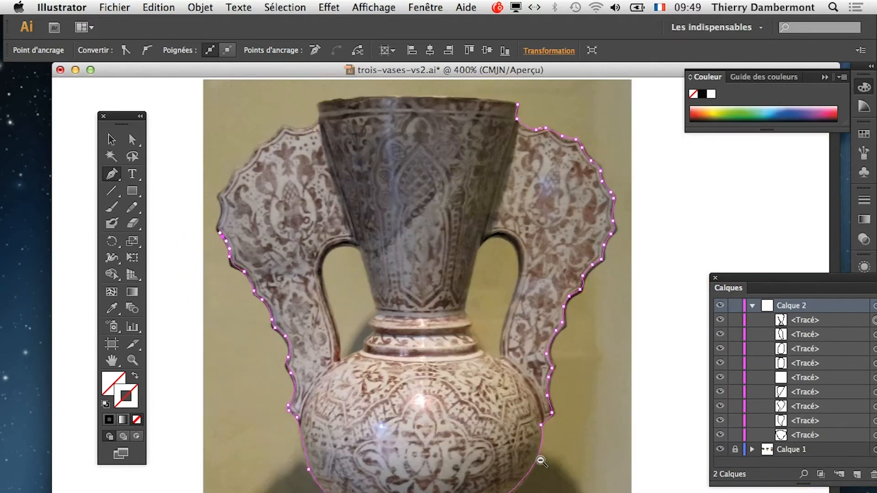
left_click(540, 462, "alt+super")
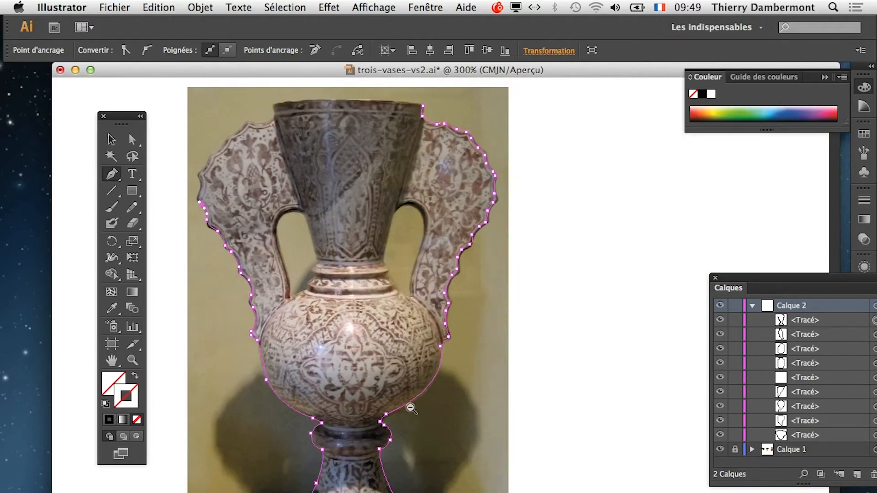
left_click(317, 370, "super")
left_click_drag(451, 294, 447, 367)
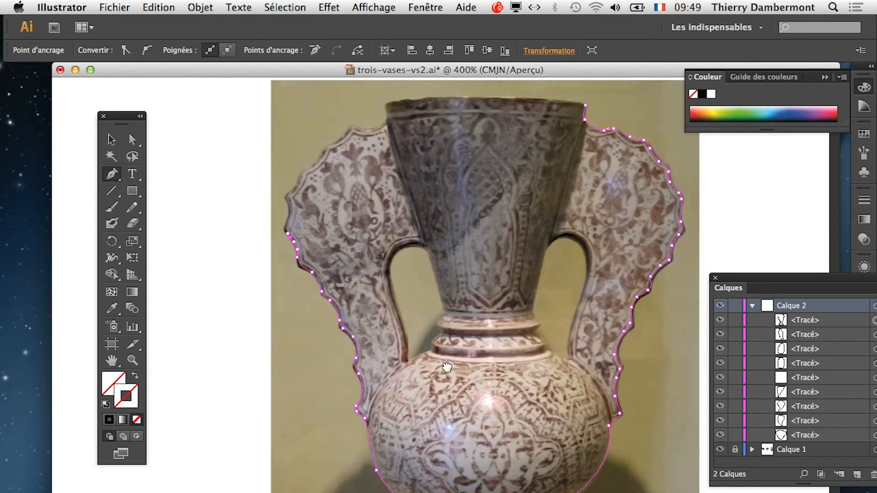
left_click(388, 293, "super")
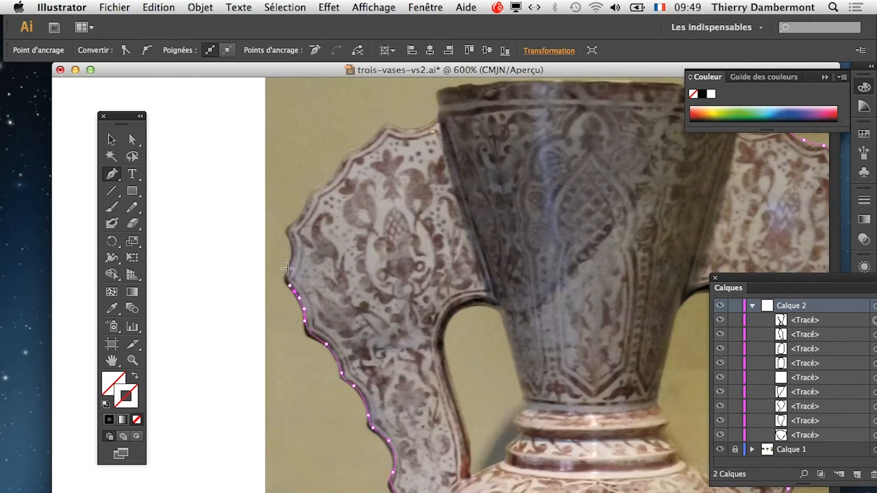
Trace the upper scallops of the left handle and continue up to the left corner of the vase's rim
left_click_drag(287, 269, 338, 183)
scroll(348, 314, "up", 4)
left_click(338, 266)
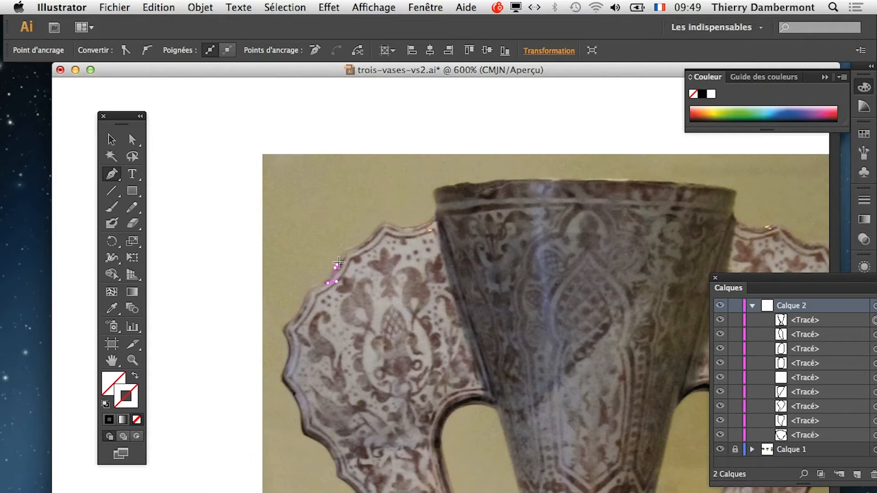
left_click_drag(353, 251, 458, 186)
left_click(375, 233)
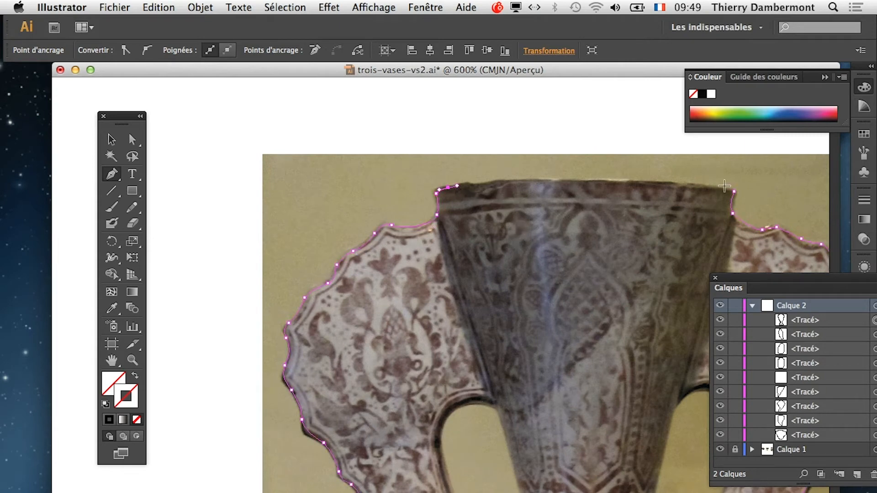
Trace the curved top rim across to its right corner and close the outer contour at the starting anchor point
mouse_move(721, 188)
left_mouse_down()
mouse_move(568, 186)
mouse_move(588, 175)
left_mouse_up()
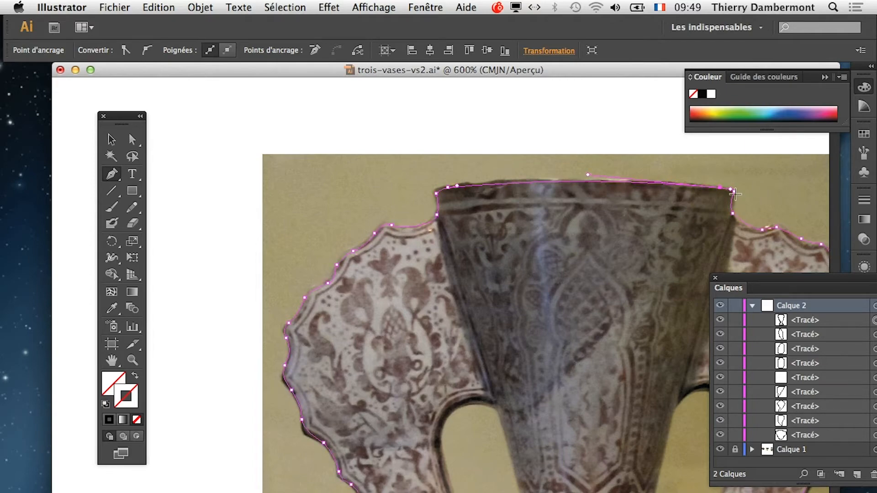
scroll(735, 194, "up", 1)
left_click(730, 190)
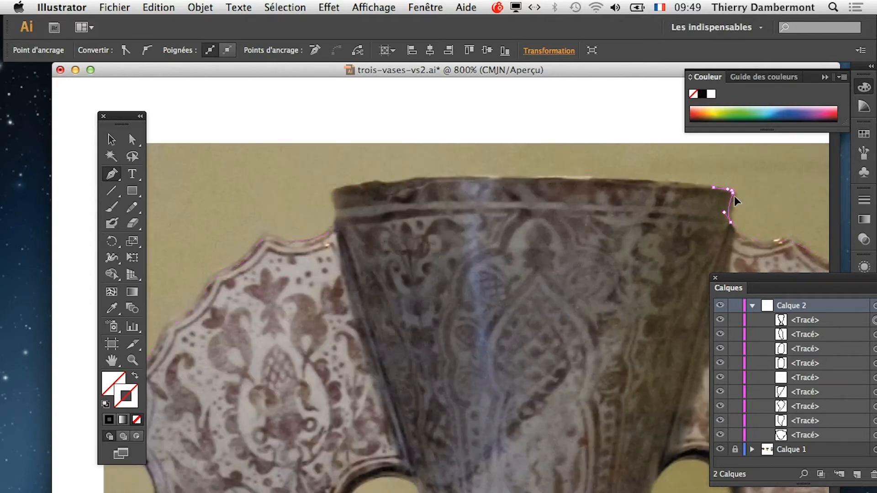
Start a separate path for the left handle's opening, tracing its outer side and arch to the vase's neck
scroll(527, 380, "right", 1)
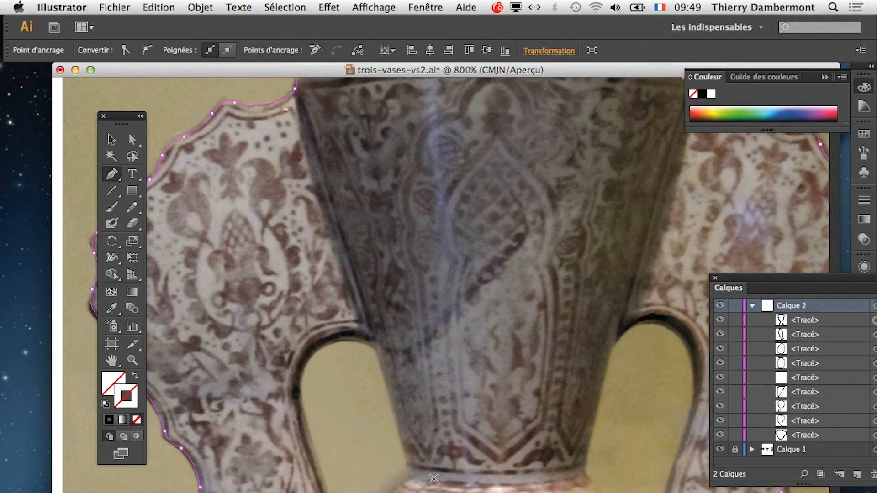
left_click(376, 342)
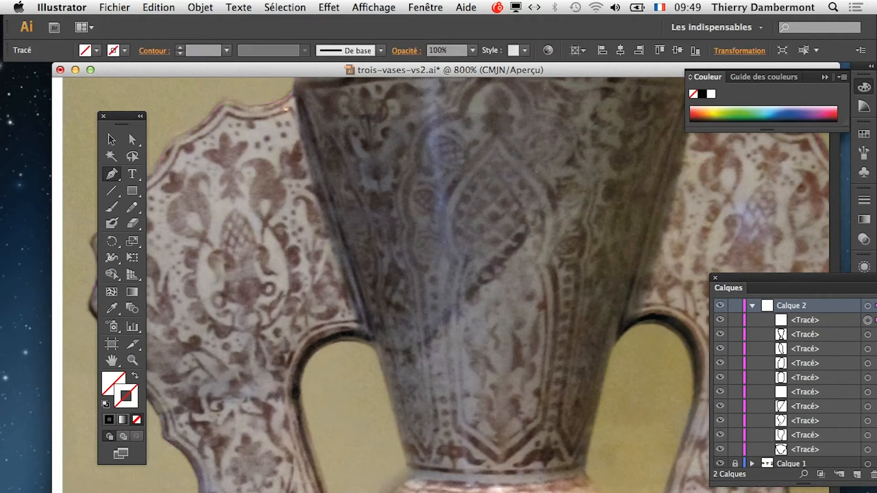
left_click_drag(304, 427, 299, 415)
left_click_drag(299, 368, 305, 355)
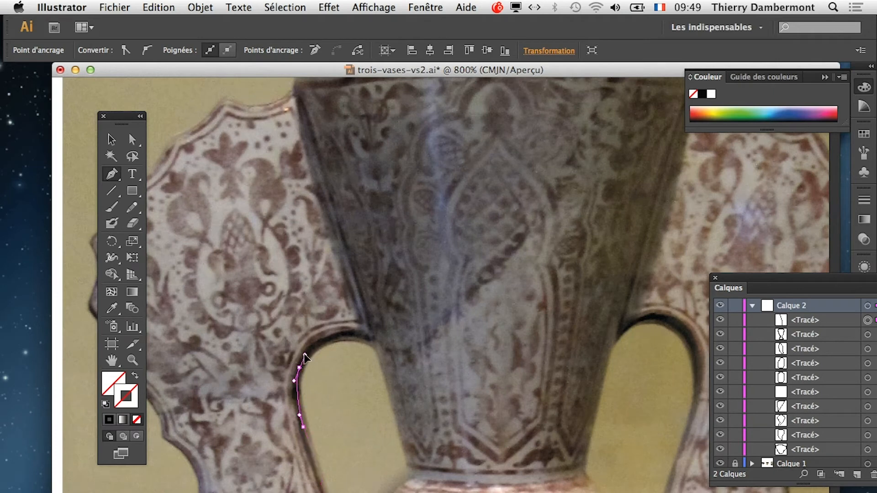
left_click(376, 348)
left_click_drag(381, 352, 387, 375)
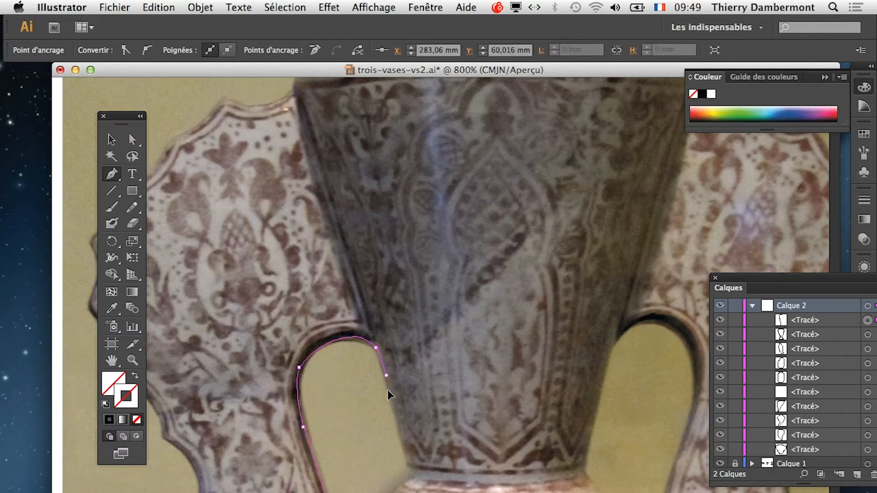
Extend the left opening's path down the side of the neck to the collar, undoing the stray anchor point
left_click(411, 478)
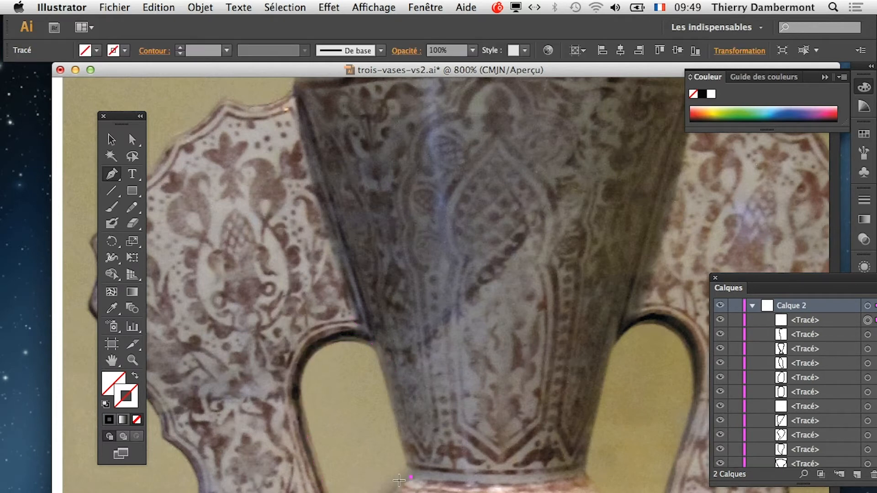
key("super+z")
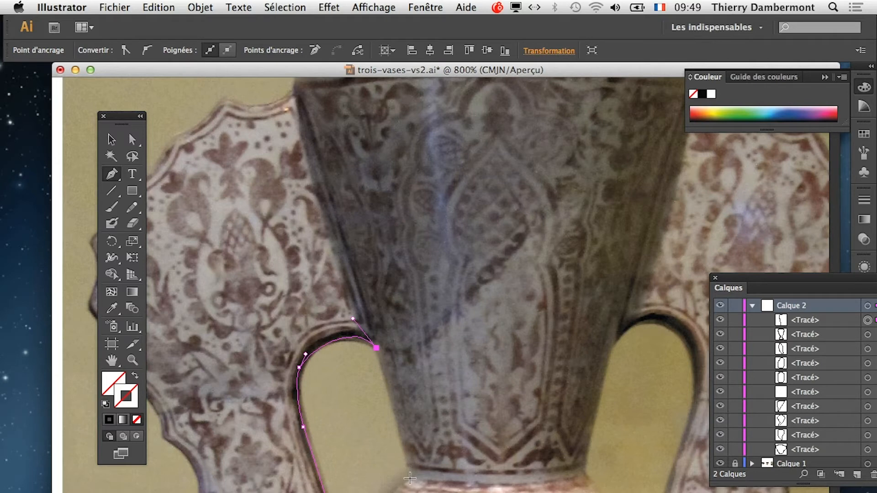
left_click(410, 477)
left_click(403, 492)
Trace the arch and outer side of the right handle's opening with a new path starting at the vase's neck
left_click_drag(645, 318, 497, 302)
left_click(430, 322)
left_click_drag(511, 339, 511, 352)
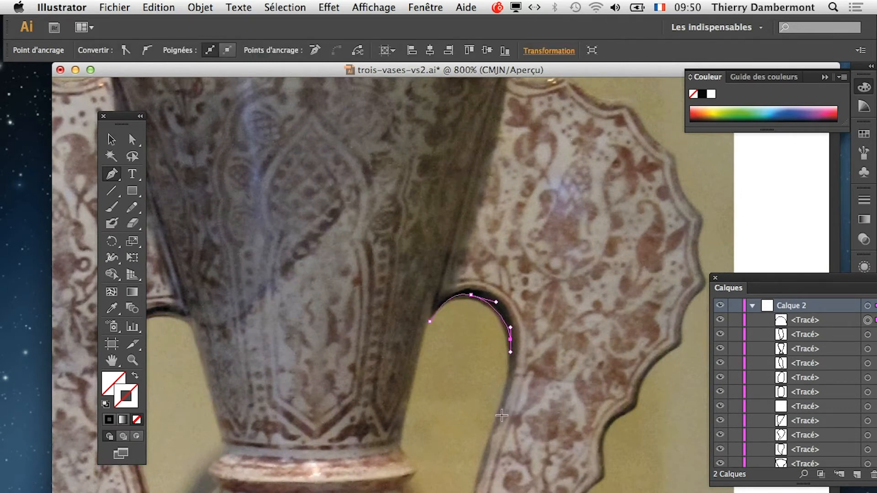
left_click_drag(499, 415, 493, 429)
left_click_drag(481, 492, 475, 492)
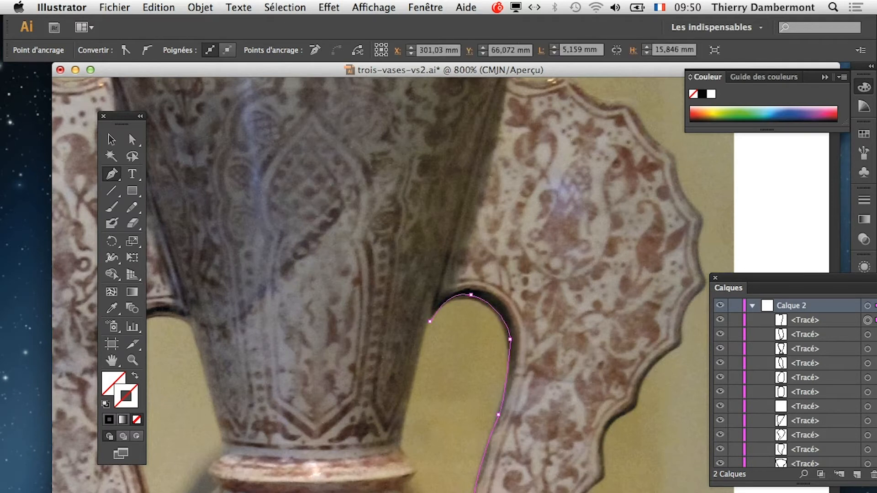
key("super+shift+a")
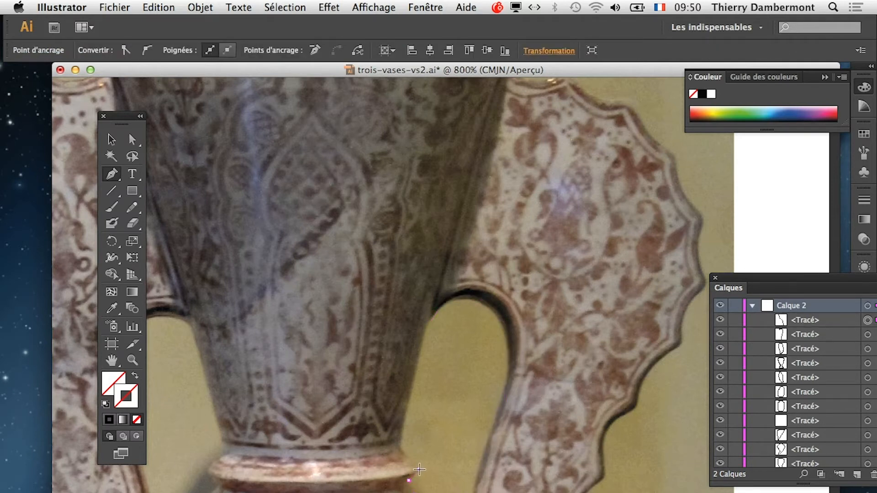
left_click(399, 447)
key("super+z")
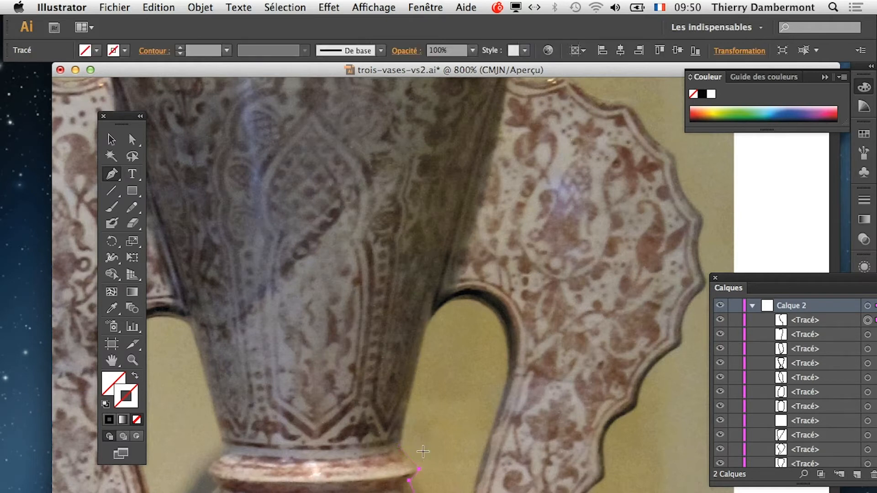
key("Delete")
key("super+z")
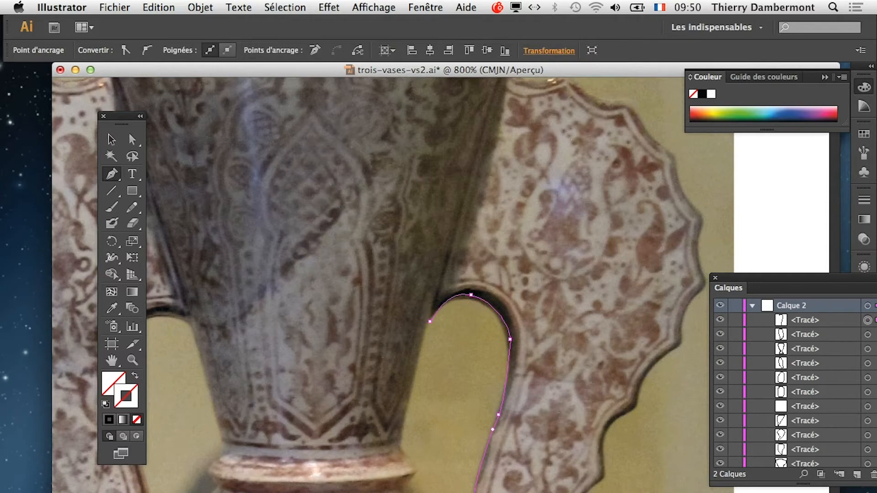
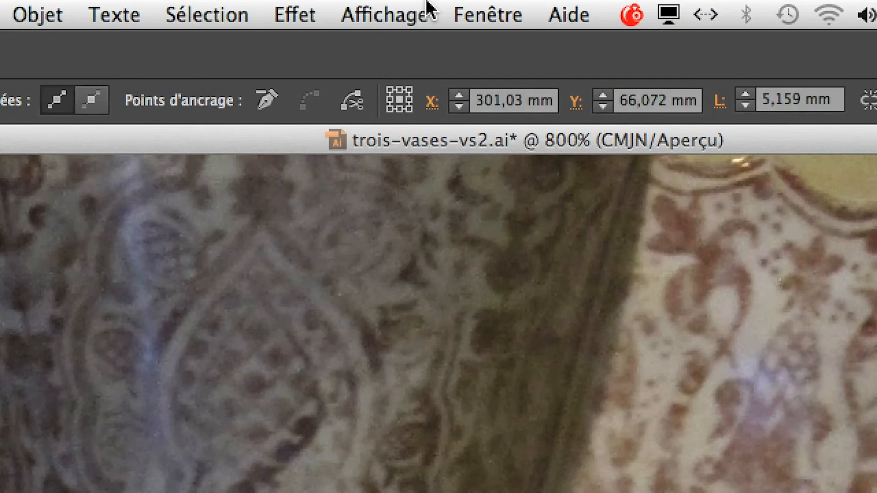
Examine the traced paths in outline view, collapse Calque 2 in the layer list, and restore the preview display
left_click(424, 9)
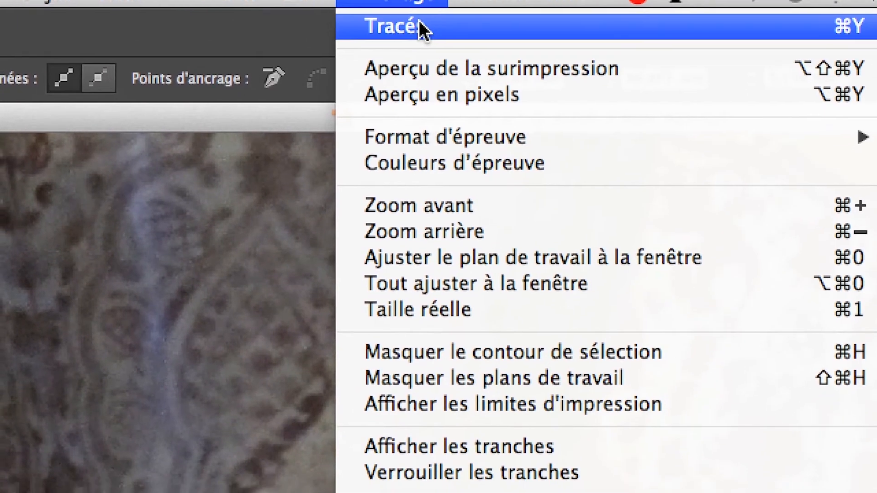
left_click(423, 24)
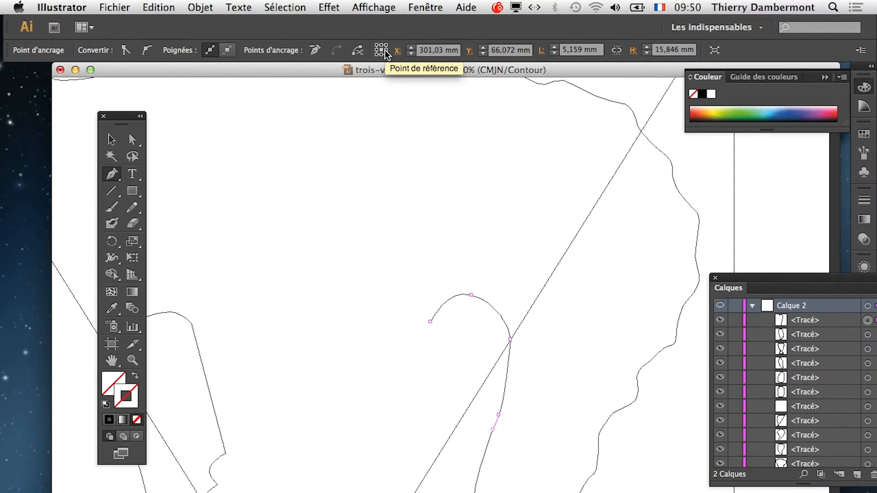
left_click(752, 306)
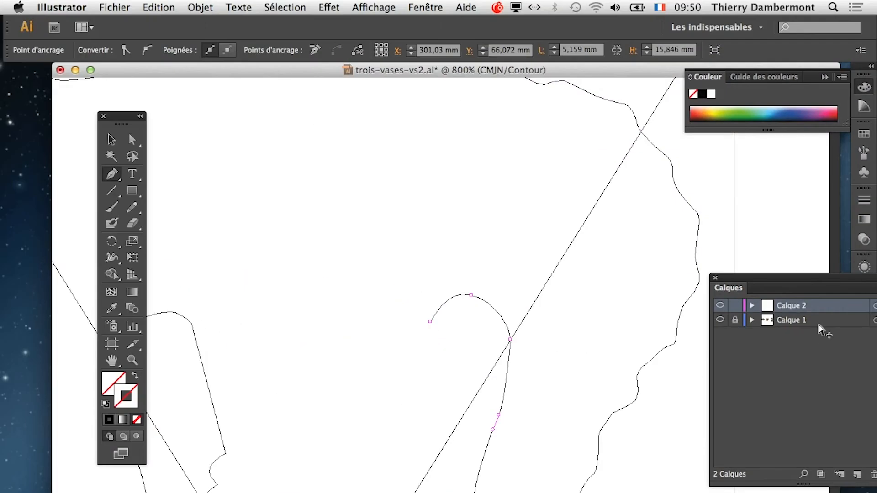
left_click(374, 8)
left_click(382, 23)
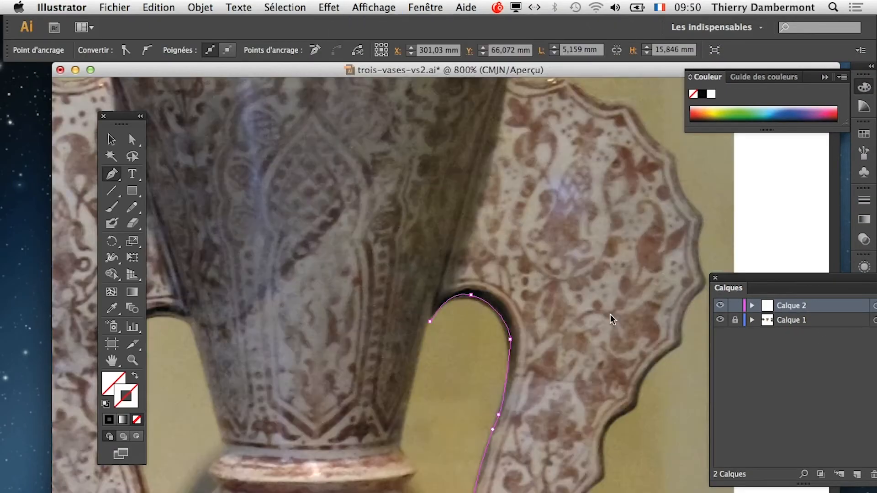
Trace the neck side of the right handle's opening with the Pen tool and close the path at the arch's starting anchor point
scroll(450, 352, "up", 1)
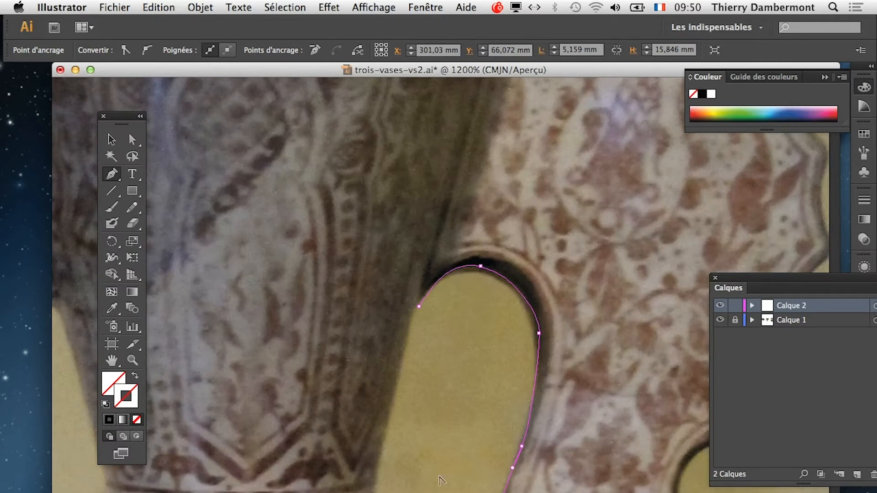
key("super+shift+a")
key("super+a")
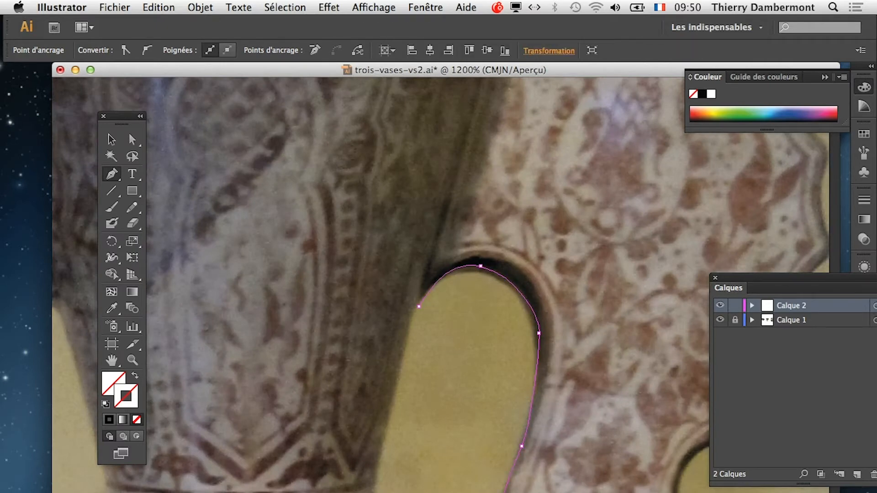
key("super+h")
key("super+h")
key("super+h")
key("super+h")
left_click(373, 491)
left_click_drag(419, 307, 421, 299)
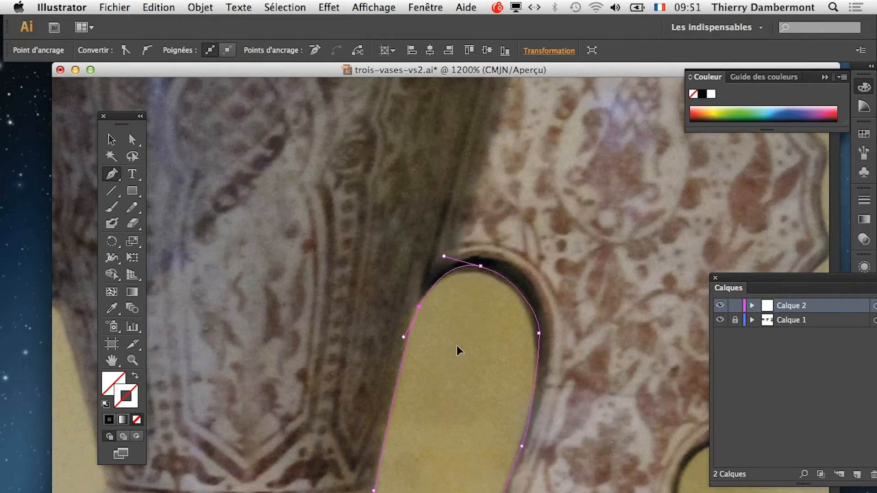
Direct-select the traced paths of the finished vase and of the gilded vase in turn to examine their anchor points
key("super+shift+a")
key("super+minus")
key("super+minus")
key("super+minus")
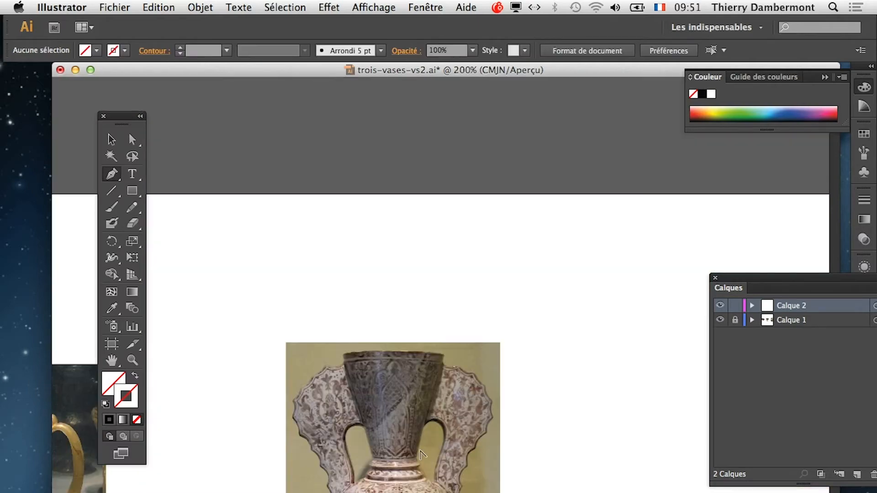
left_click(132, 140)
left_click_drag(272, 315, 589, 492)
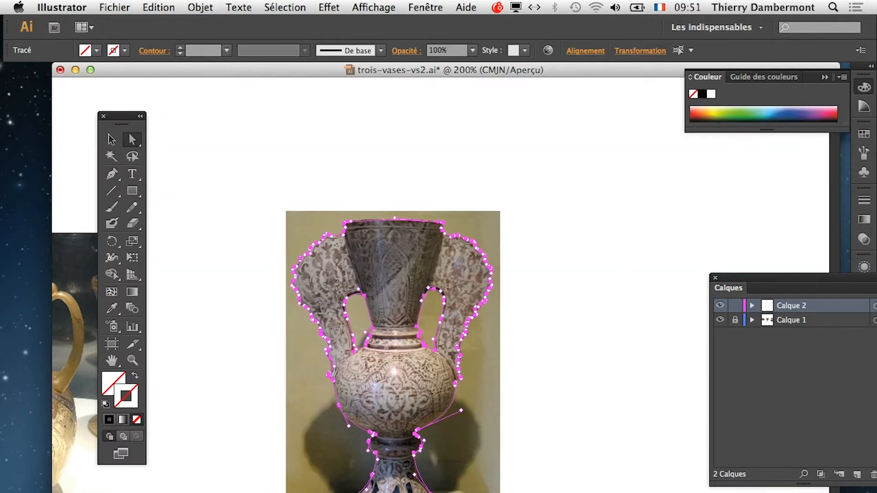
scroll(328, 489, "left", 10)
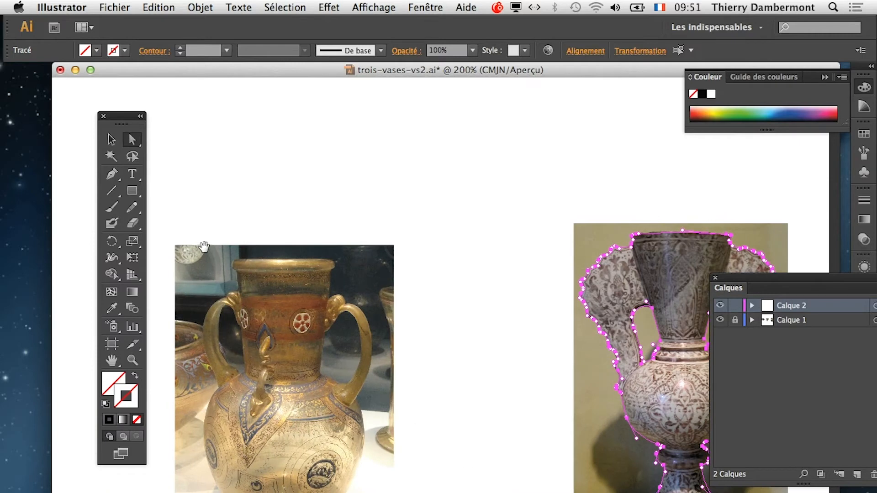
left_click_drag(174, 218, 425, 492)
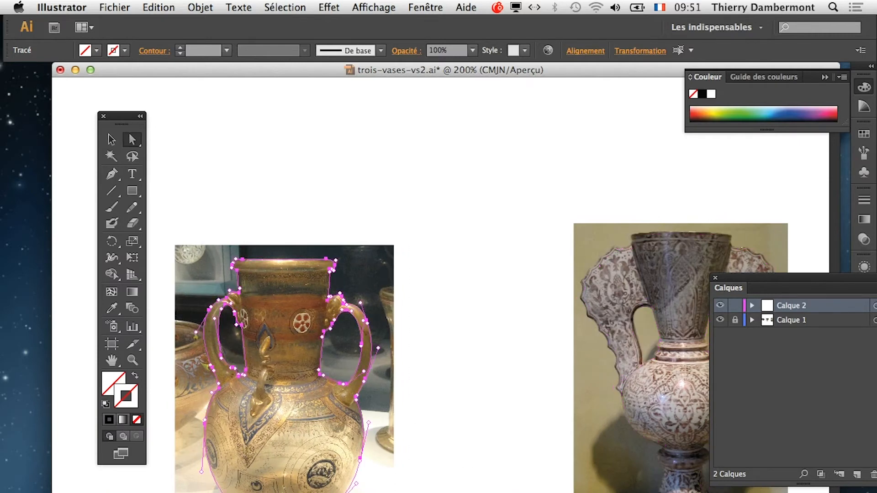
Direct-select the traced paths of the brown glass jug and save the document
scroll(441, 361, "left", 10)
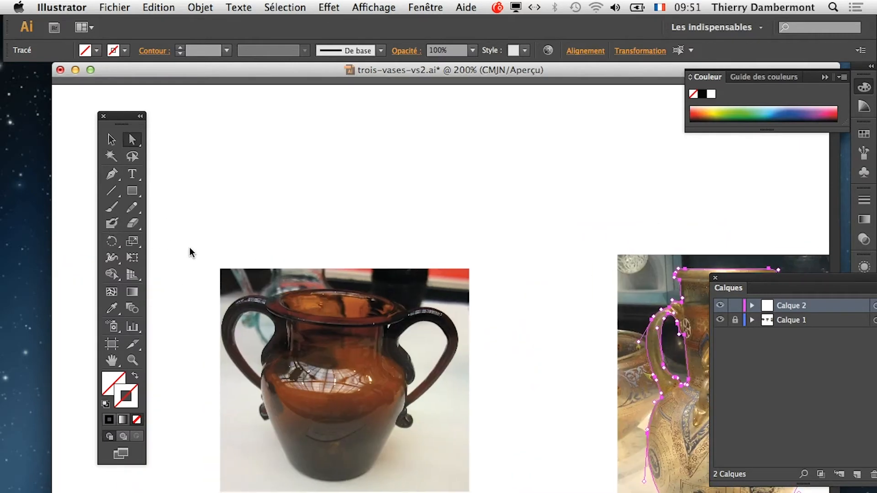
left_click_drag(202, 252, 516, 492)
left_click(114, 7)
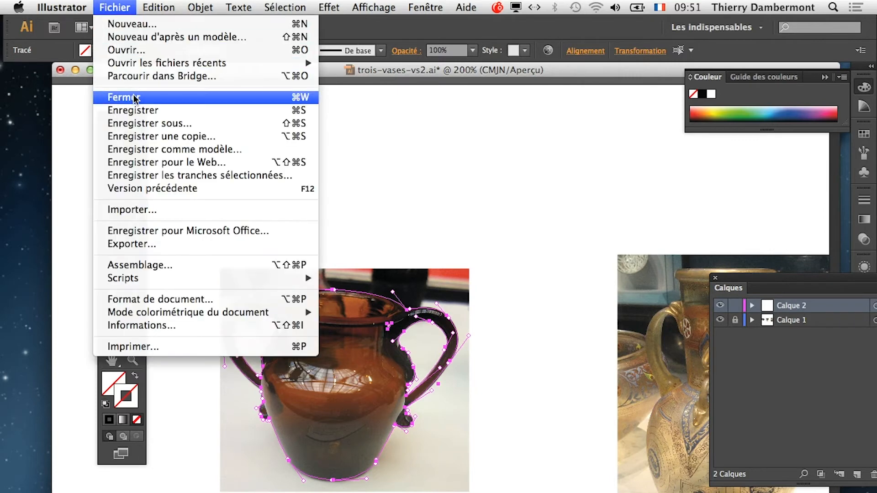
left_click(125, 107)
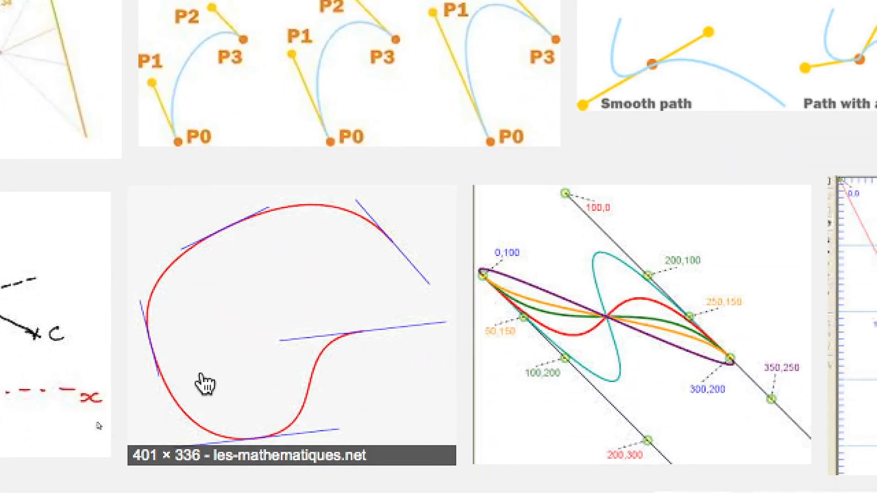
In Firefox's "TANGENTS bezier" image results, open the les-mathematiques.net red curve with blue tangents in a new tab and view it
right_click(233, 380)
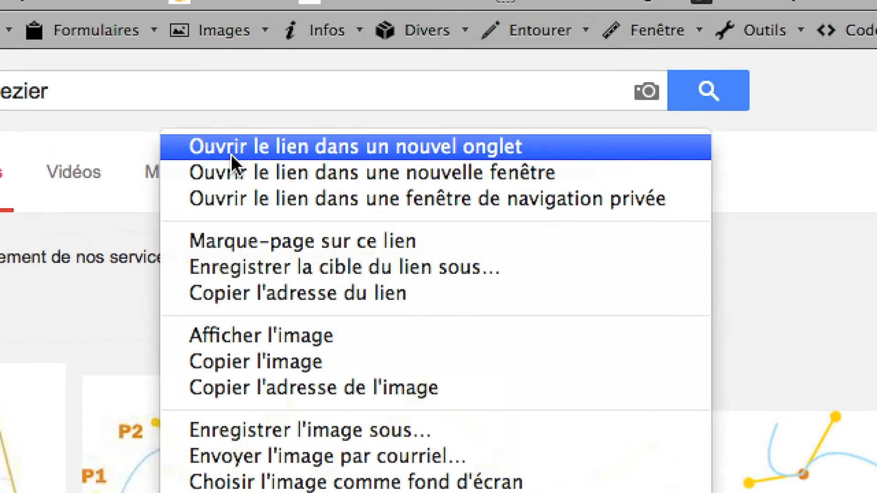
left_click(218, 73)
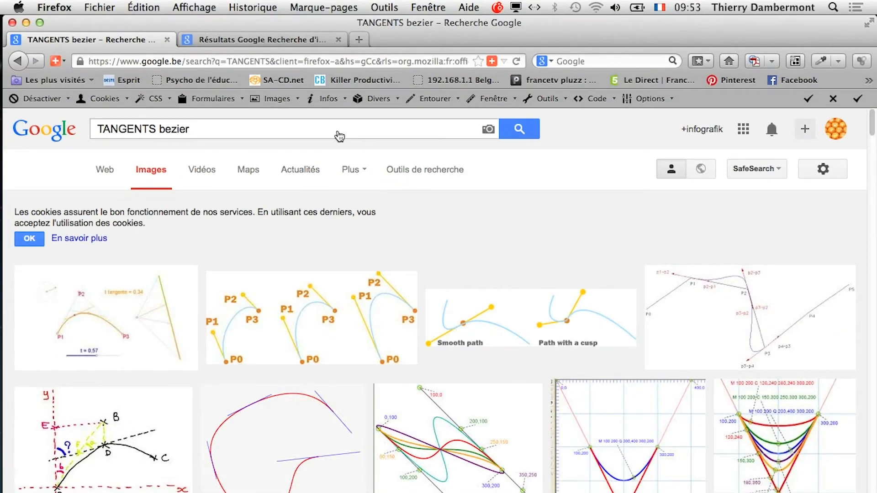
left_click(276, 41)
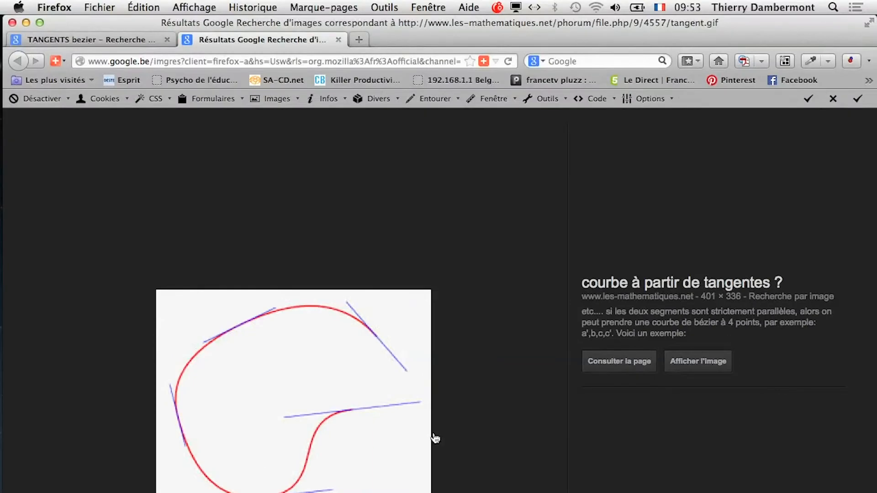
Try to display the les-mathematiques.net tangent curve image on its own and return to its image result page
left_click(710, 364)
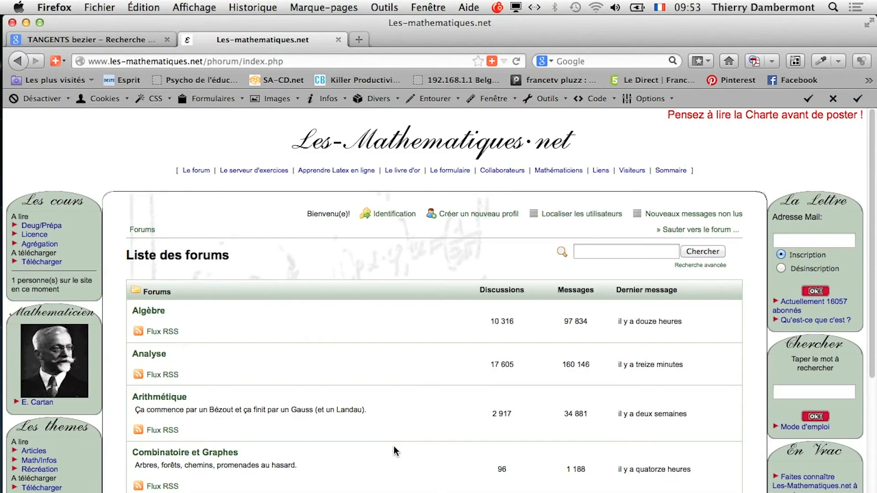
left_click(17, 61)
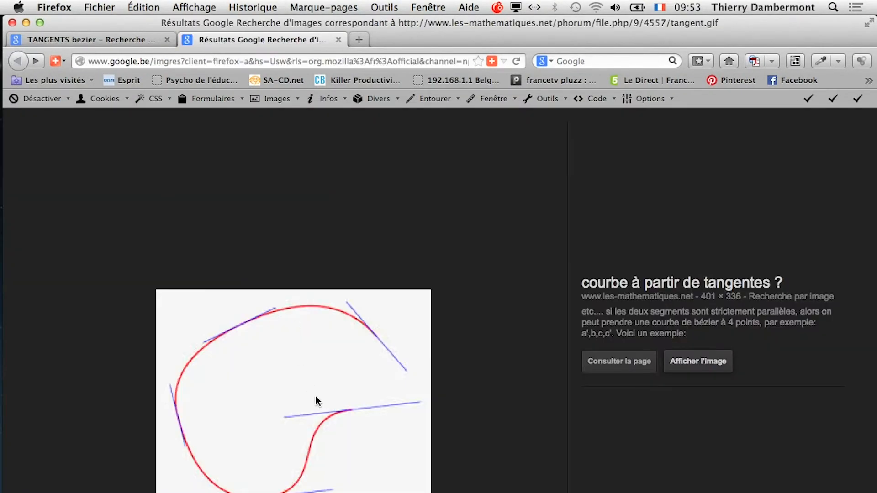
left_click(679, 366)
scroll(620, 412, "down", 15)
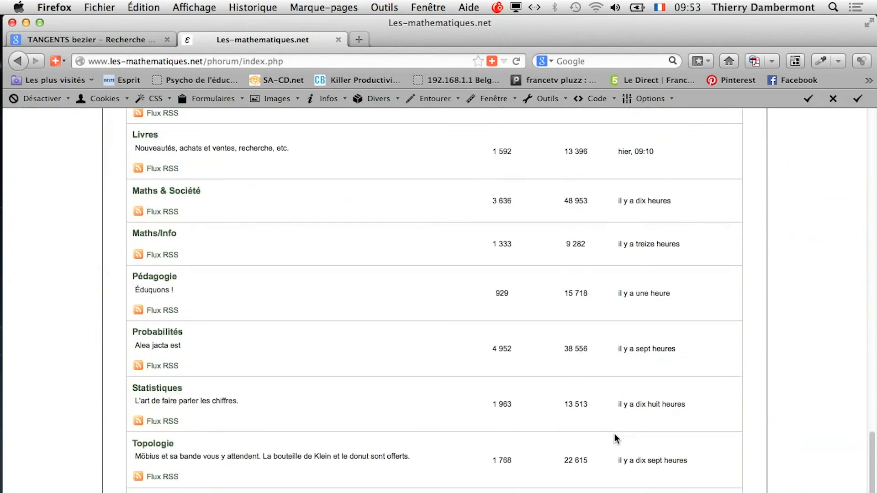
scroll(612, 445, "up", 14)
left_click(18, 61)
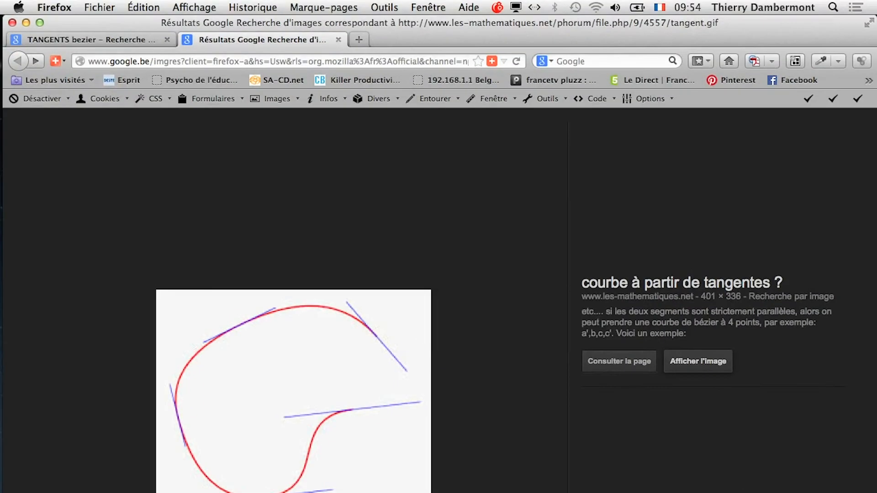
Return to the "TANGENTS bezier" image results and look through the diagrams of curves and their tangents
left_click(95, 40)
scroll(570, 342, "down", 10)
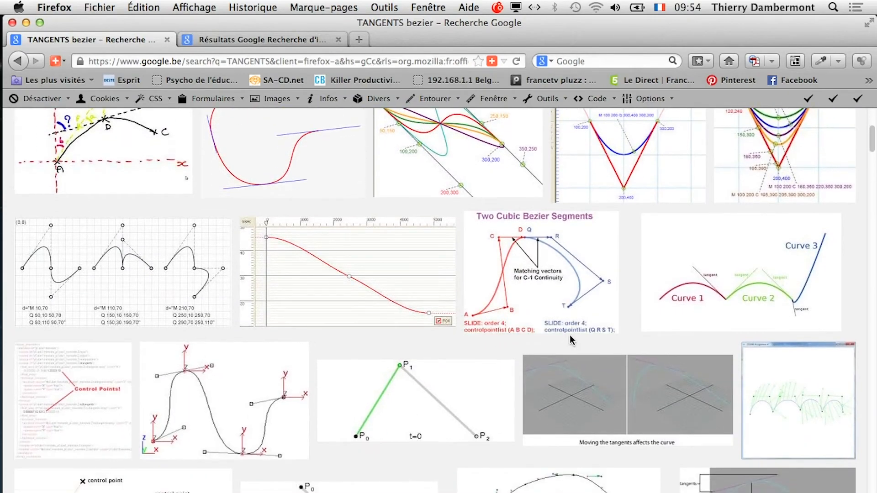
scroll(570, 342, "down", 7)
scroll(572, 338, "down", 11)
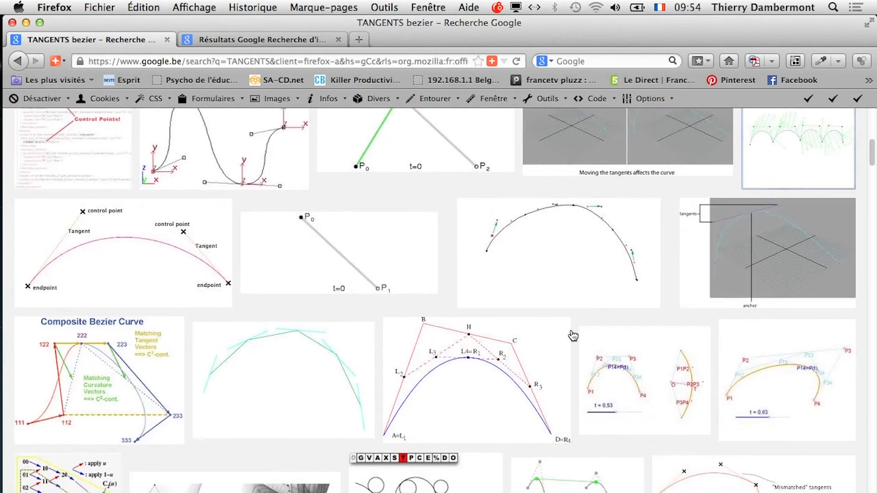
scroll(574, 335, "down", 13)
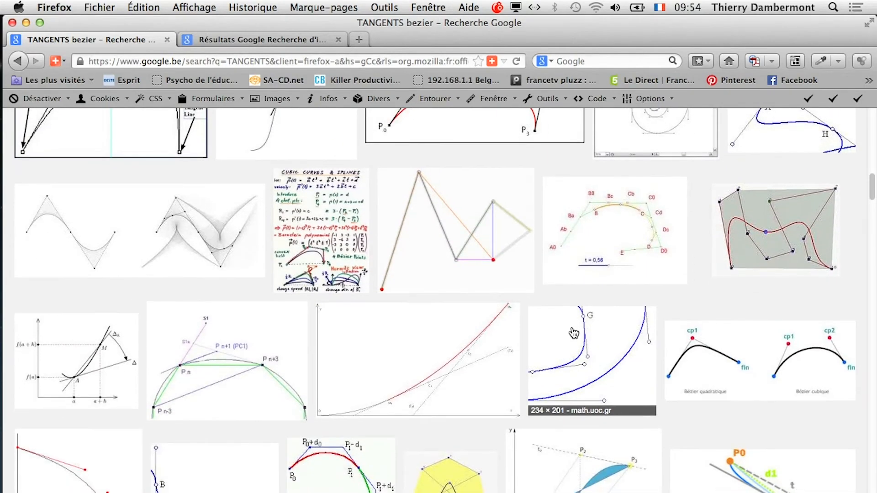
scroll(574, 334, "down", 7)
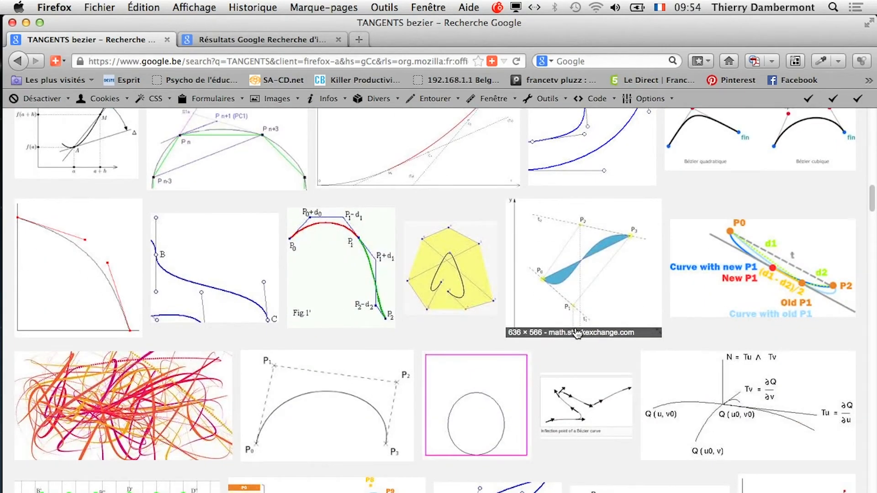
key("Home")
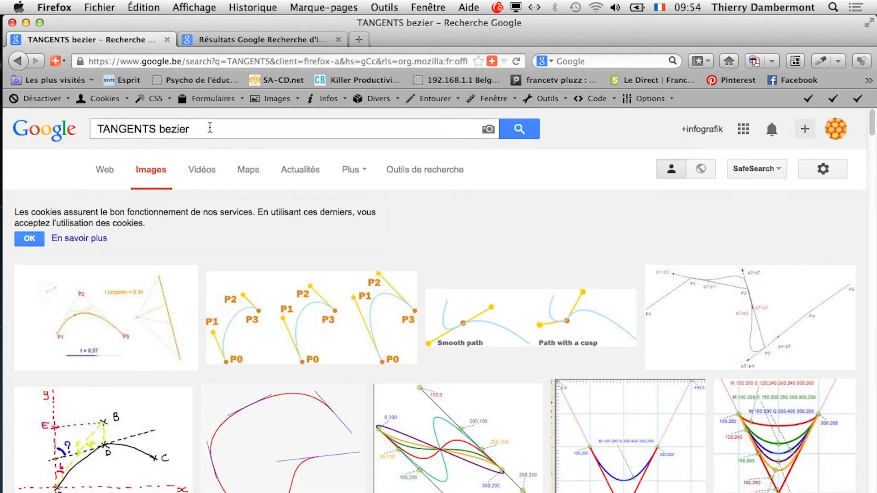
Search Google Images for "pierre bézier" and switch to the web results
left_click_drag(212, 133, 51, 103)
type("pie")
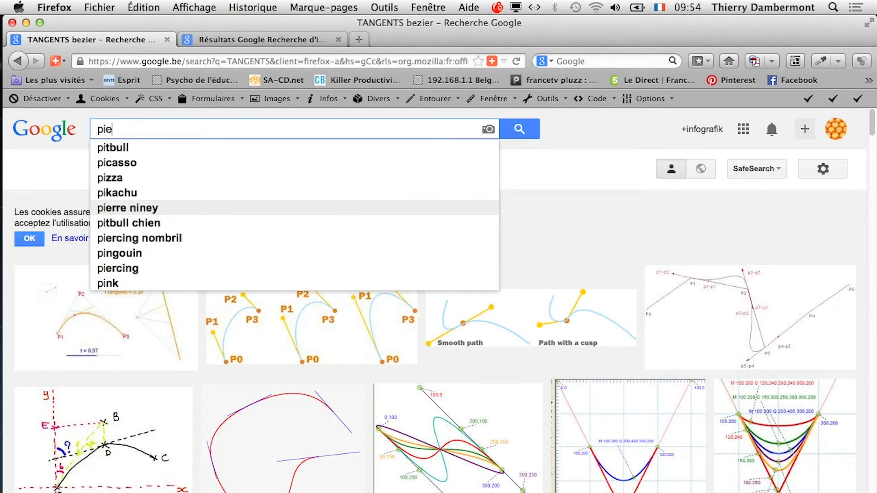
type("rre b")
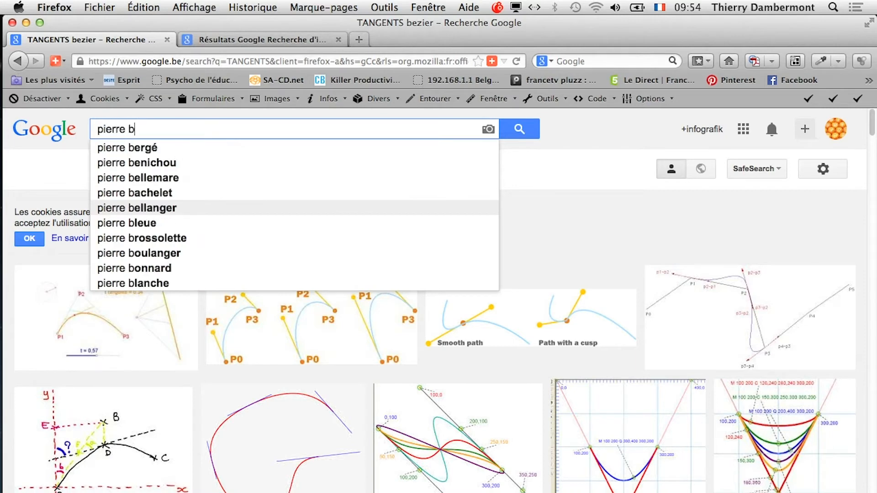
type("ézier")
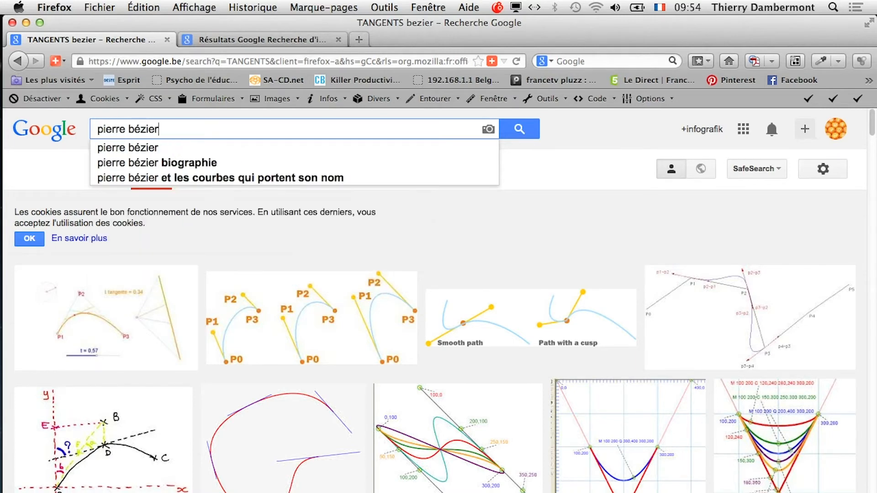
key("Return")
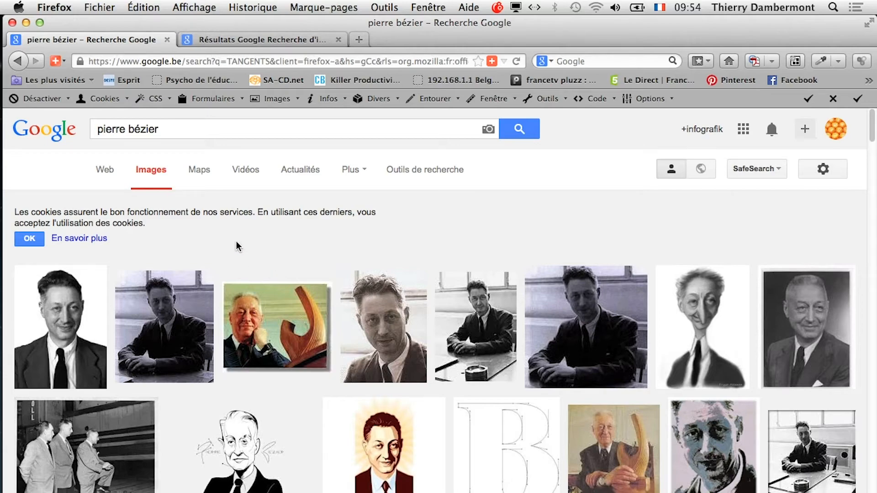
left_click(102, 173)
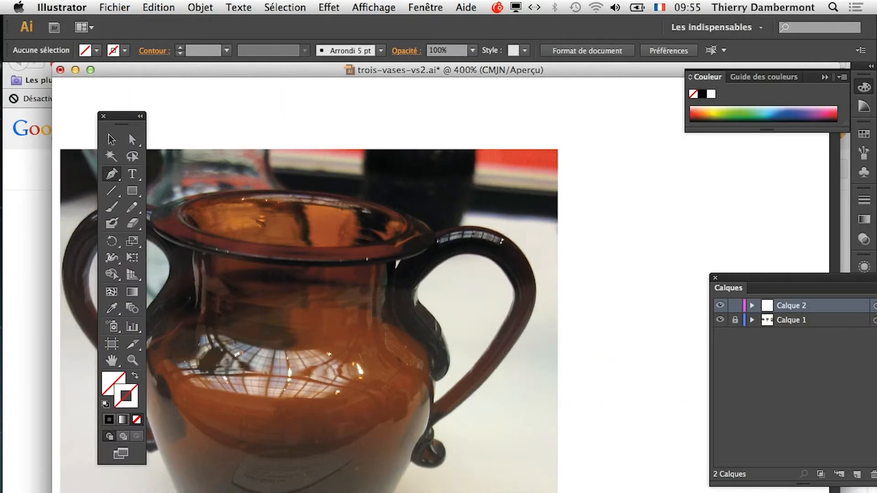
Return to Illustrator with the other applications hidden and select the brown jug's traced anchor points to display their tangent handles
key("alt+super+h")
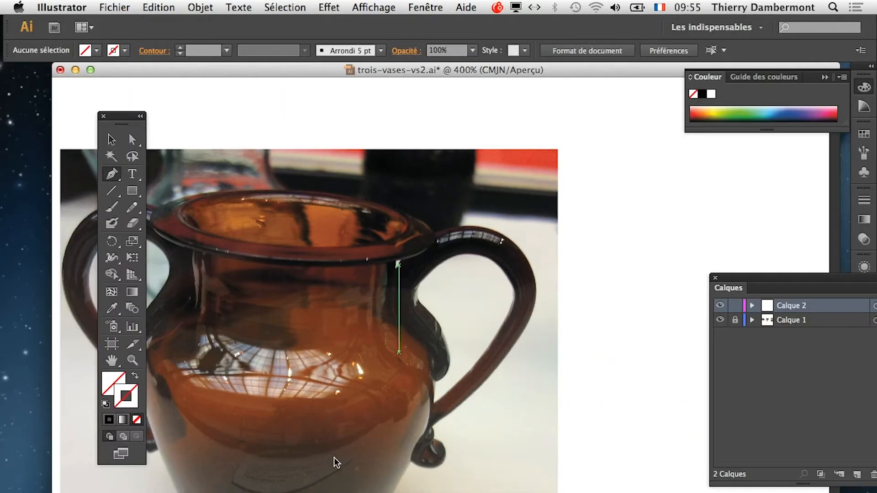
left_click_drag(431, 165, 562, 421)
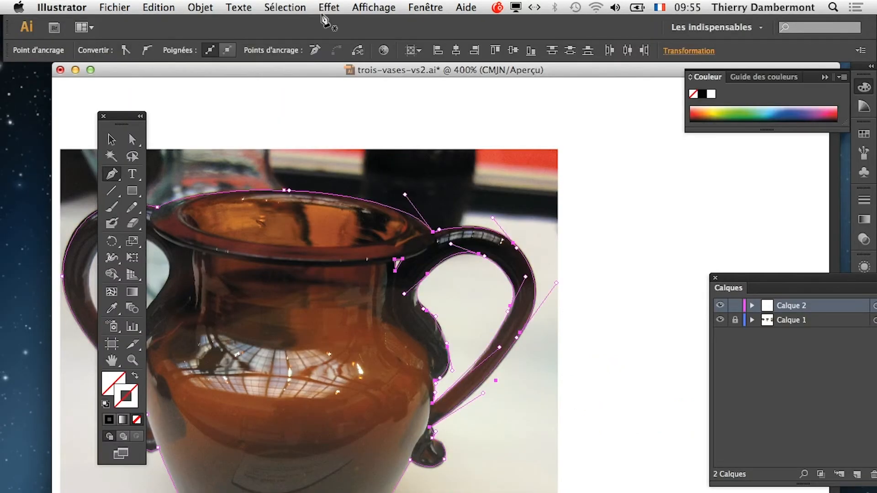
left_click_drag(234, 140, 589, 491)
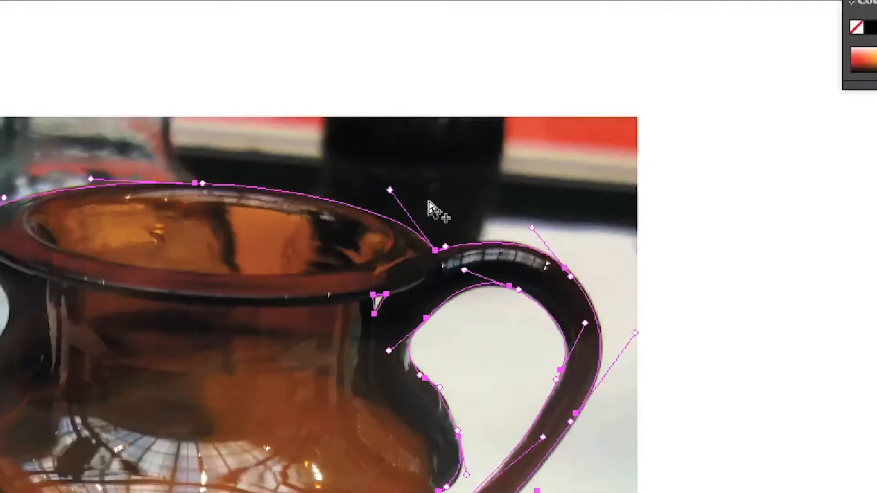
Activate the Pen tool and turn off the smart guides (Repères commentés)
key("p")
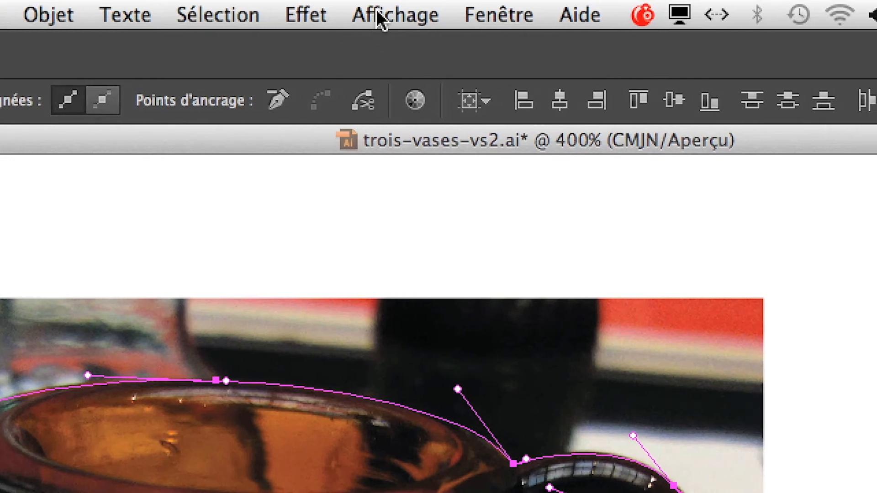
left_click(377, 13)
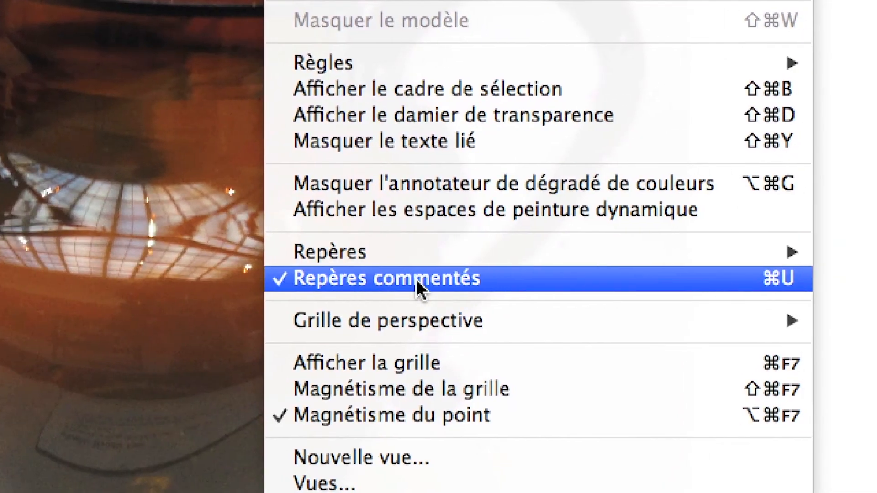
left_click(415, 278)
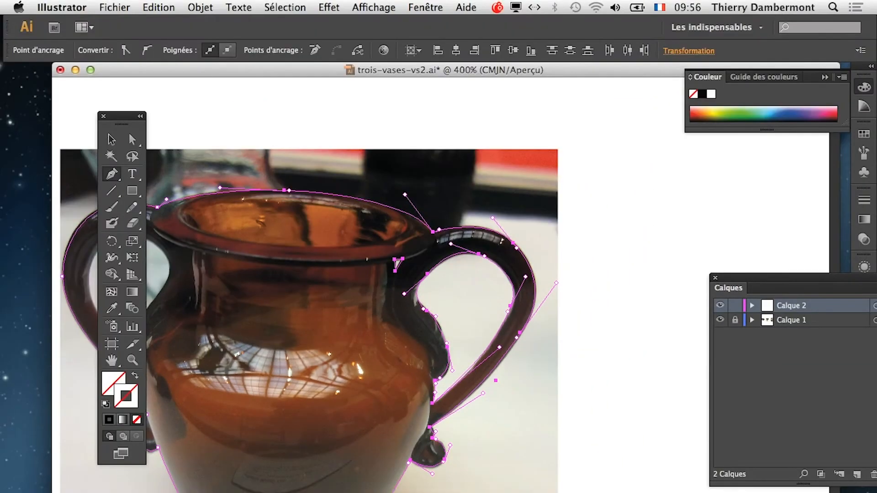
Switch to Firefox, look through the French Wikipedia article on Pierre Bézier and return to the search results
key("super+Tab")
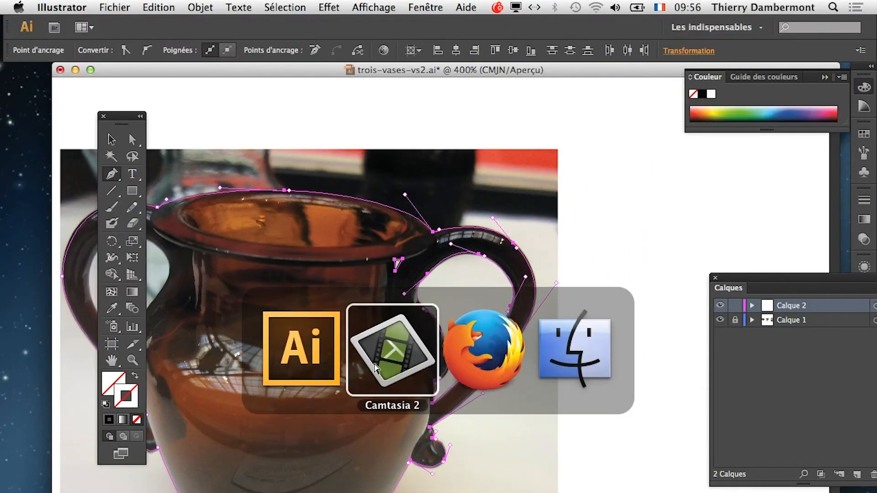
left_click(464, 364)
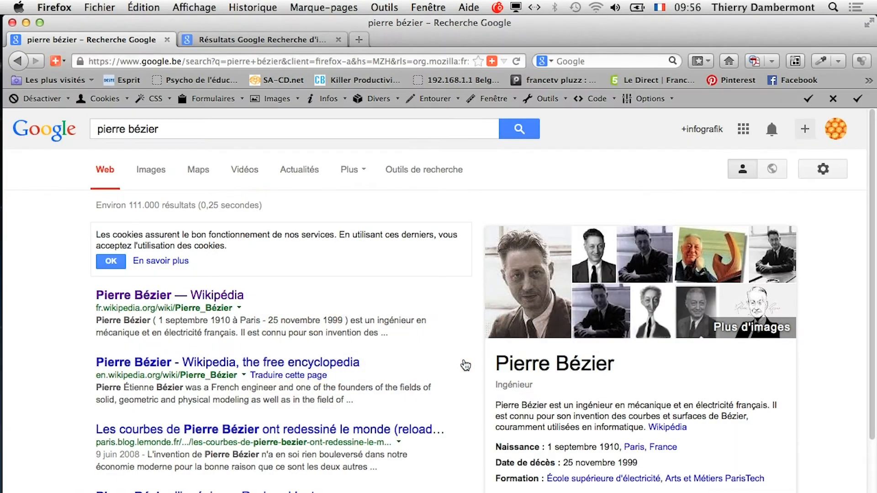
left_click(653, 430)
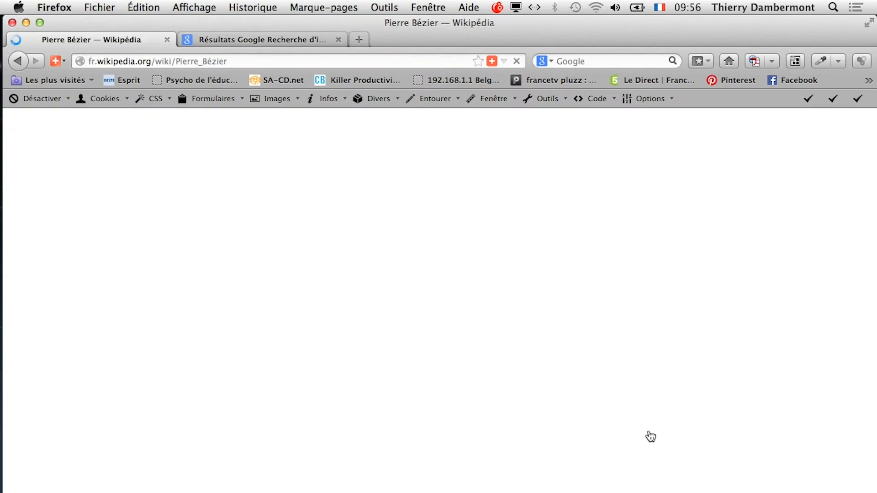
scroll(362, 455, "down", 15)
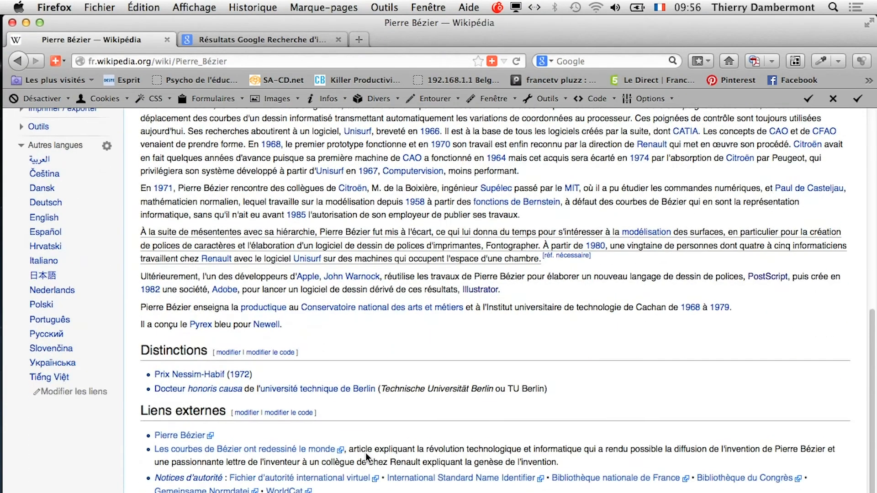
left_click(19, 61)
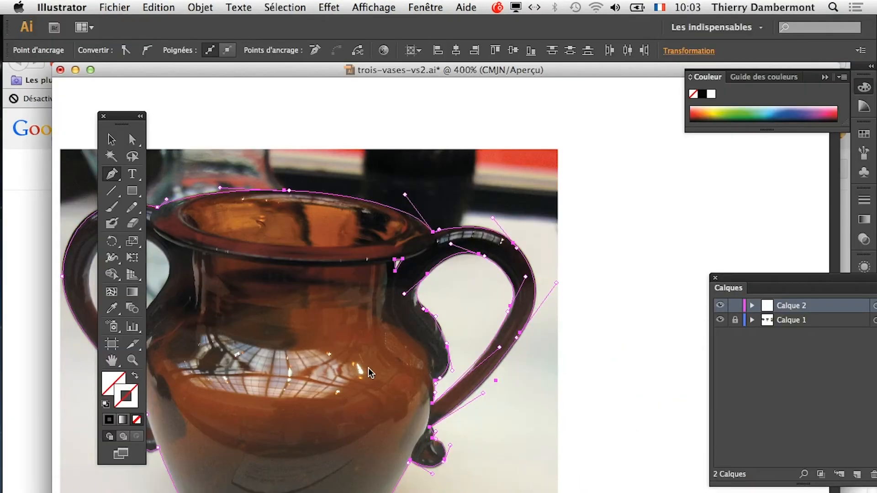
Return to Illustrator and save a new version of the document as trois-vases-vs3.ai in Illustrator CS6 format
scroll(360, 367, "down", 1)
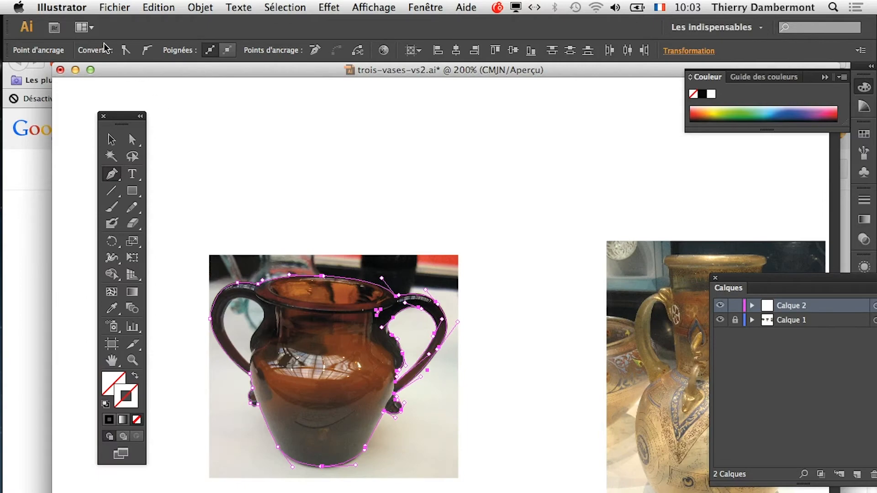
left_click(114, 8)
left_click(149, 123)
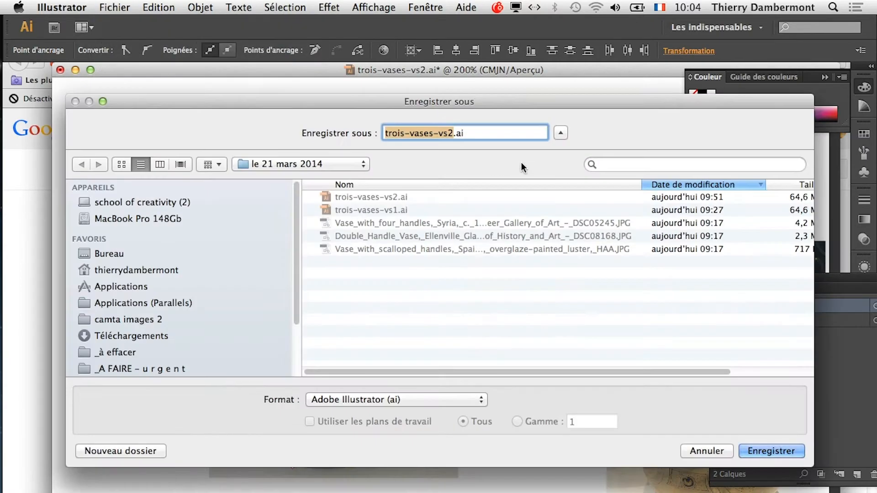
left_click(451, 132)
key("BackSpace")
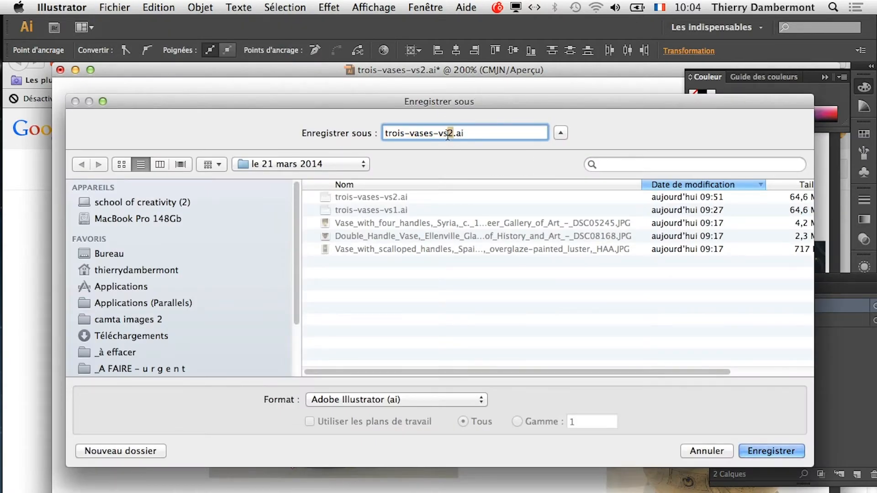
type("3")
left_click(777, 451)
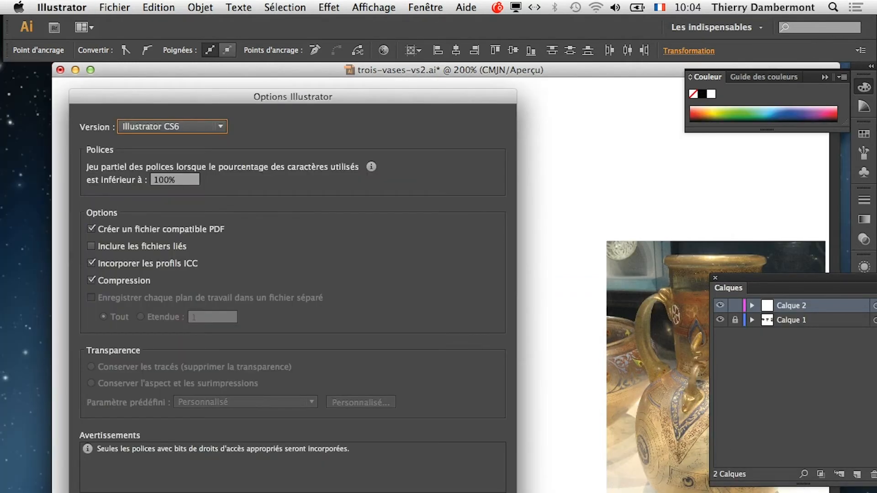
key("Return")
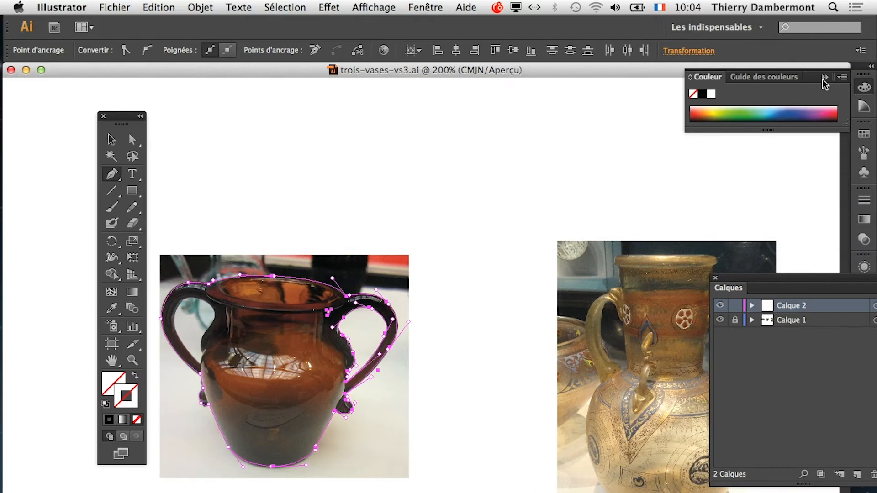
Clear the colour panel and toolbox away from the artwork and select the brown jug's traced anchor points with the Direct Selection tool
left_click(825, 83)
left_click_drag(121, 122, 54, 117)
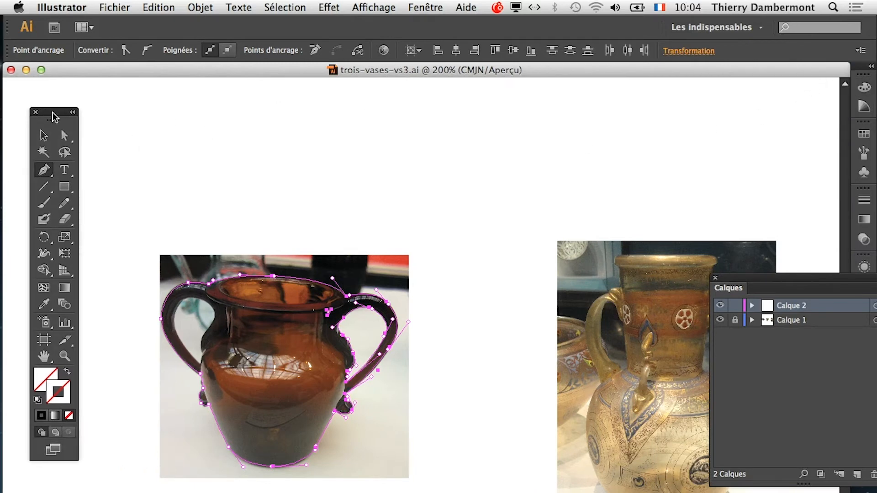
left_click(64, 136)
mouse_move(168, 193)
left_mouse_down()
mouse_move(361, 296)
mouse_move(388, 492)
left_mouse_up()
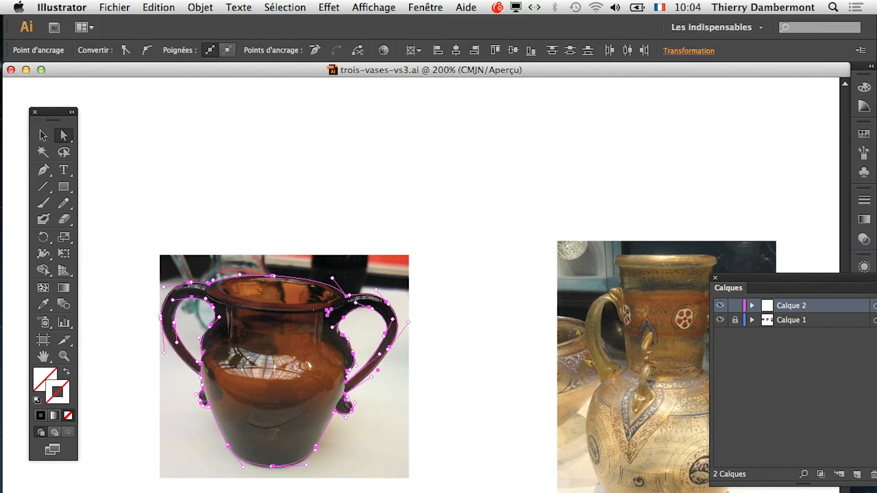
Display the traced paths of the gilded vase and the scalloped-handle vase by selecting each in turn, and deselect everything
scroll(439, 366, "right", 5)
left_click_drag(355, 233, 615, 491)
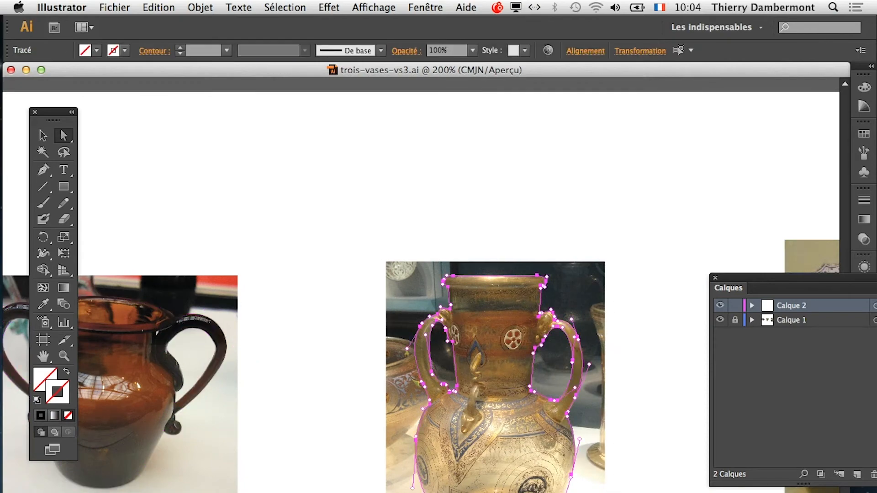
scroll(439, 366, "right", 4)
scroll(458, 383, "right", 4)
left_click_drag(420, 166, 727, 492)
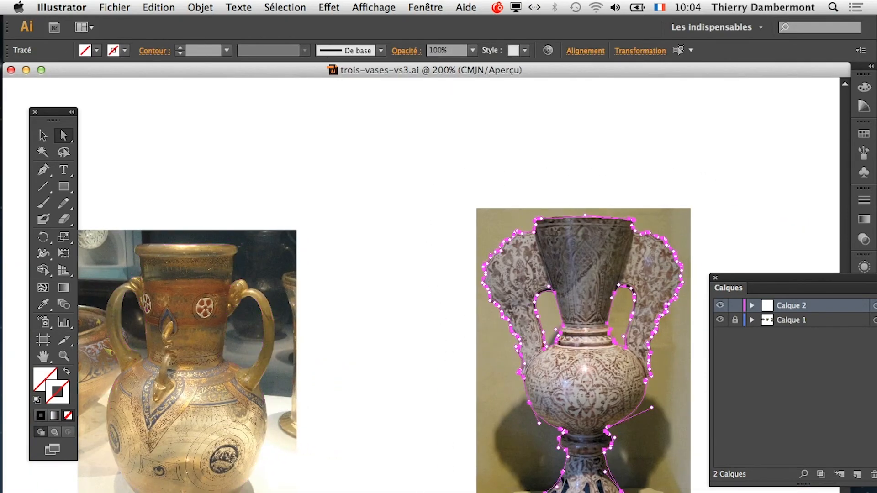
key("super+shift+a")
Unlock the photo layer Calque 1 and place the layers panel above the artwork
left_click_drag(743, 277, 333, 106)
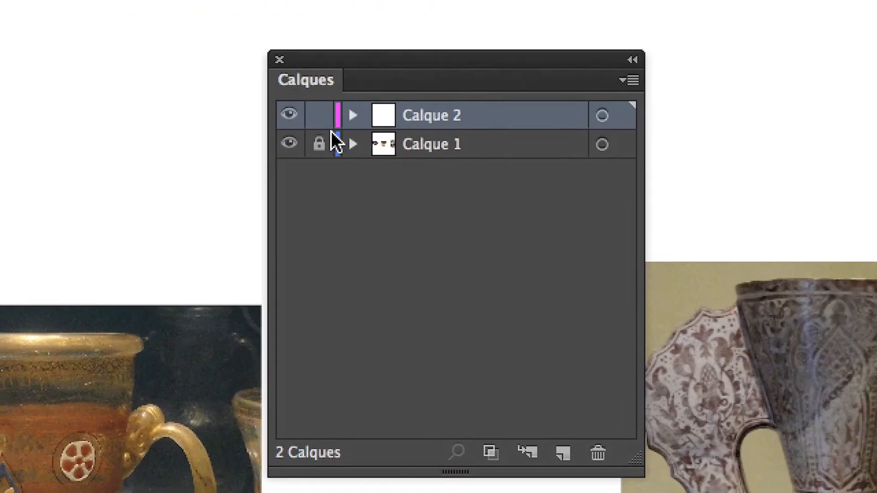
left_click(326, 138)
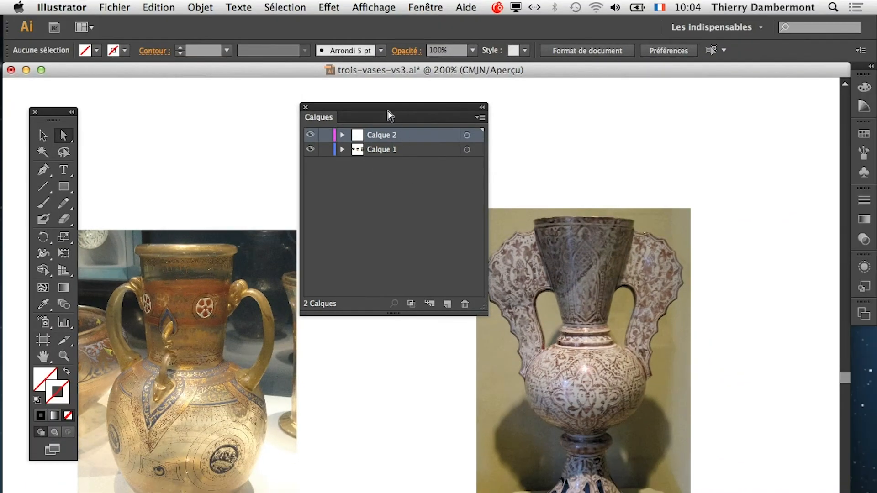
left_click_drag(386, 108, 557, 116)
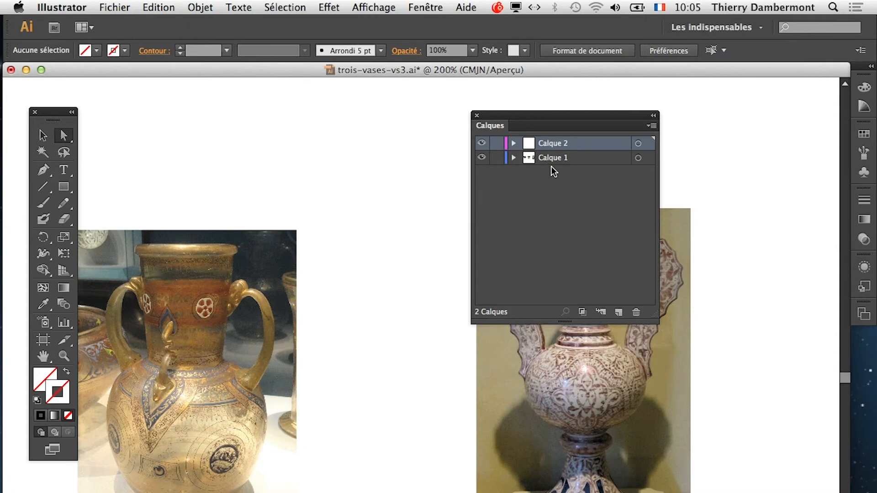
Select the brown jug's photo together with its traced paths using the Selection tool
left_click_drag(185, 207, 261, 185)
scroll(164, 175, "left", 10)
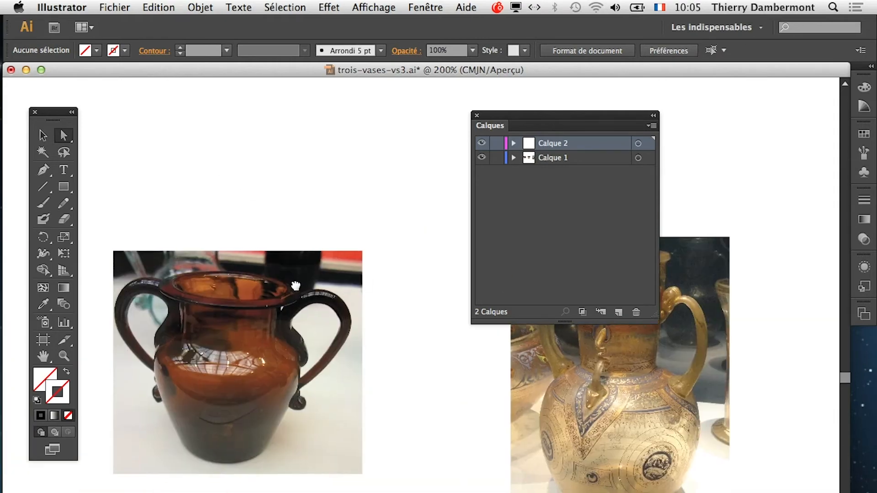
left_click_drag(111, 204, 389, 484)
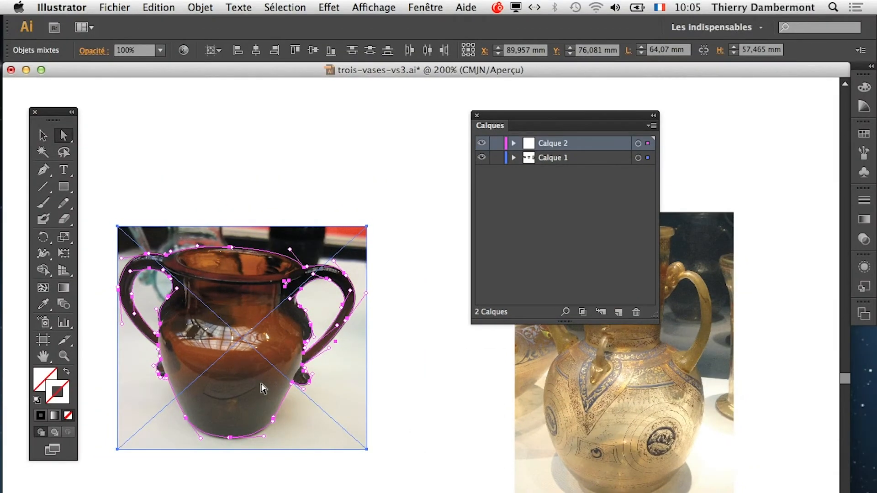
left_click(116, 215)
left_click(42, 135)
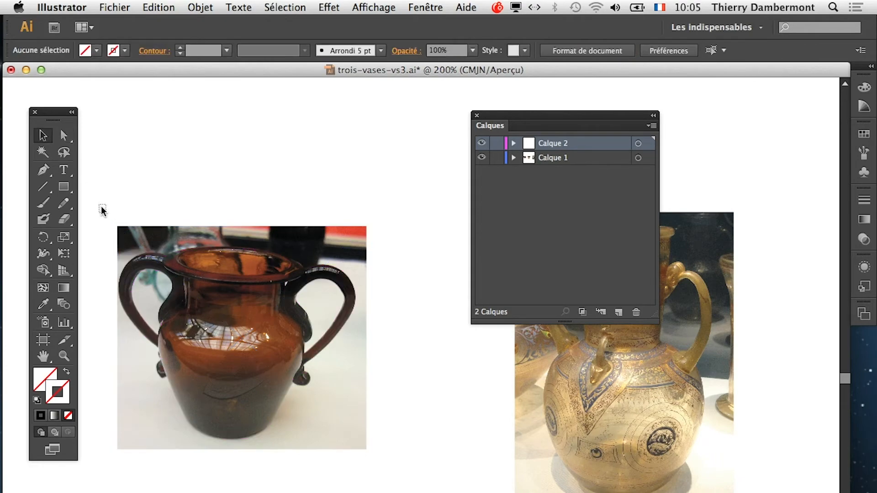
left_click_drag(101, 210, 380, 487)
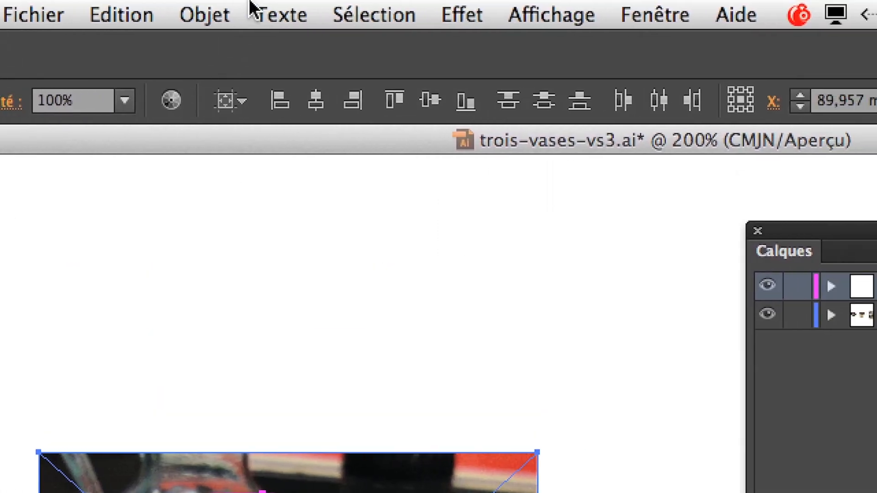
Try to create a clipping mask (Masque d'écrêtage) from the selected jug photo and its traced paths
left_click(240, 9)
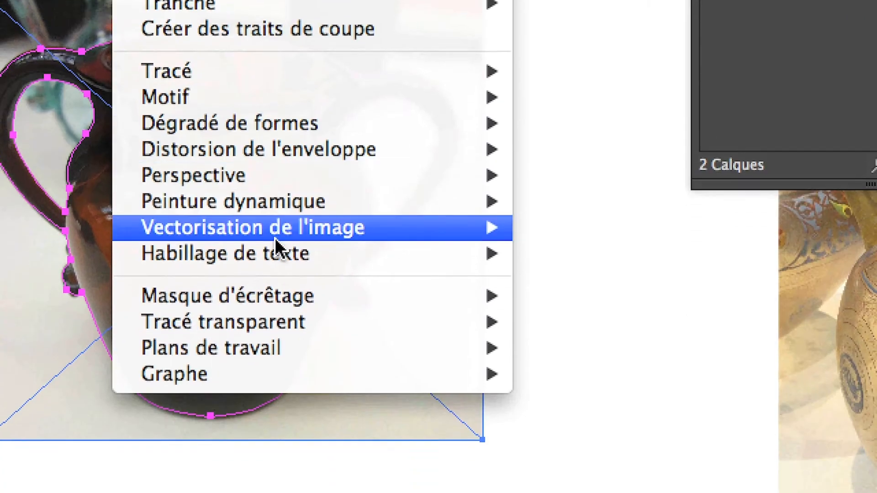
mouse_move(343, 492)
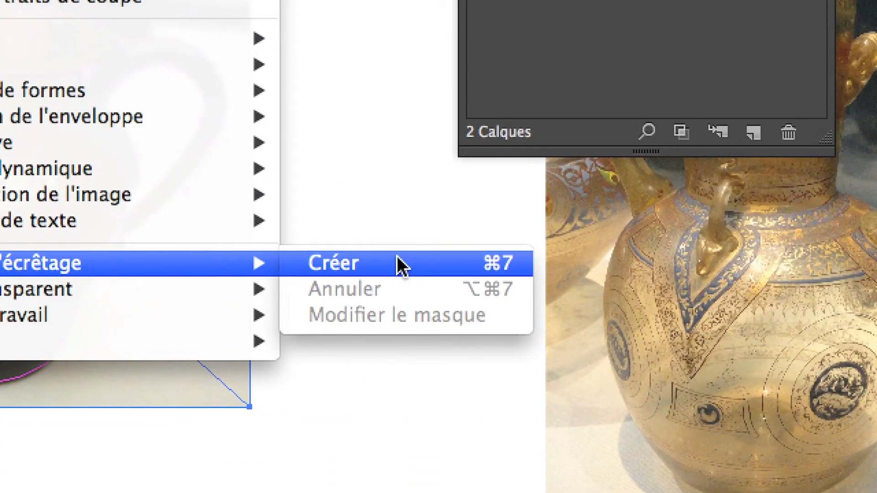
left_click(395, 258)
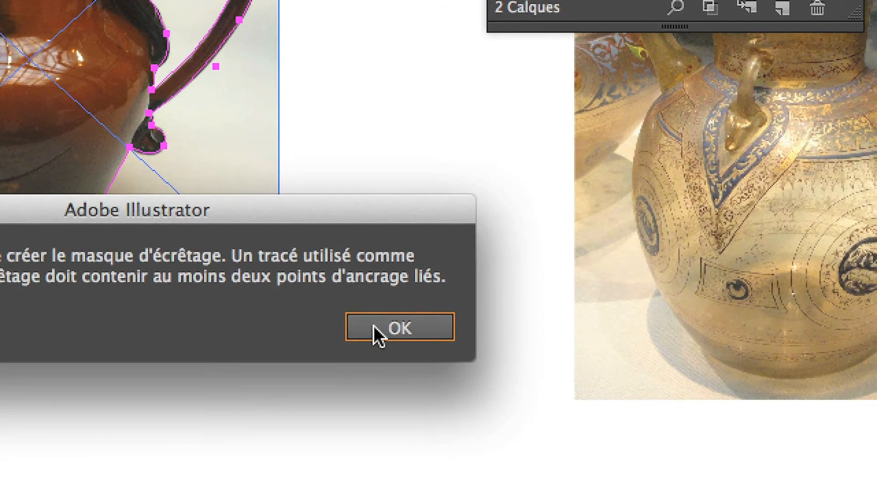
left_click(375, 327)
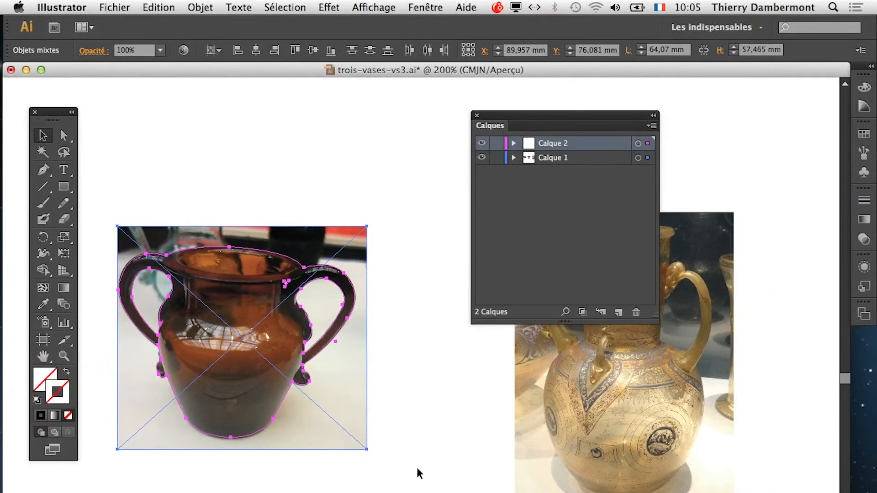
Examine the isolated anchor point outside the brown jug's right handle up close
scroll(344, 358, "up", 4)
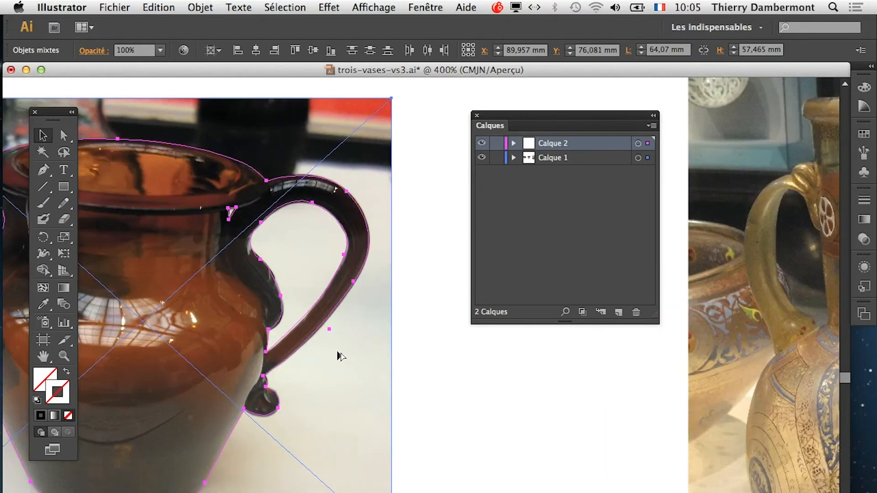
scroll(332, 338, "up", 1)
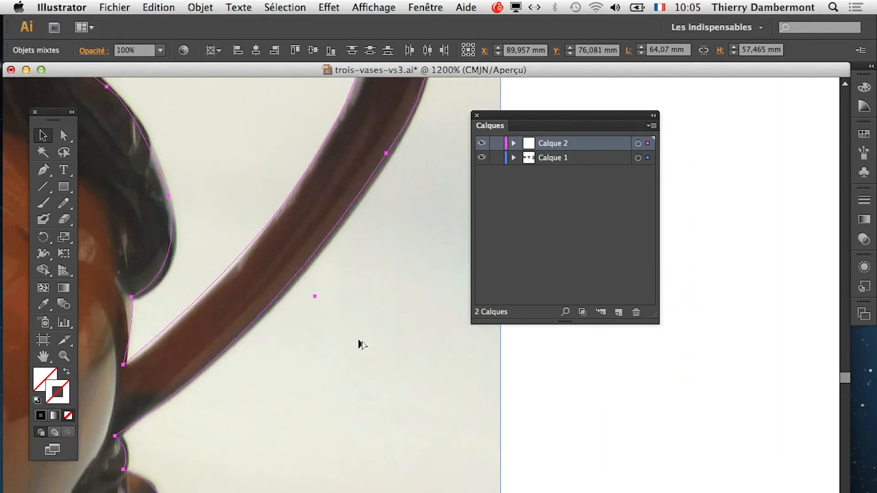
scroll(321, 304, "up", 2)
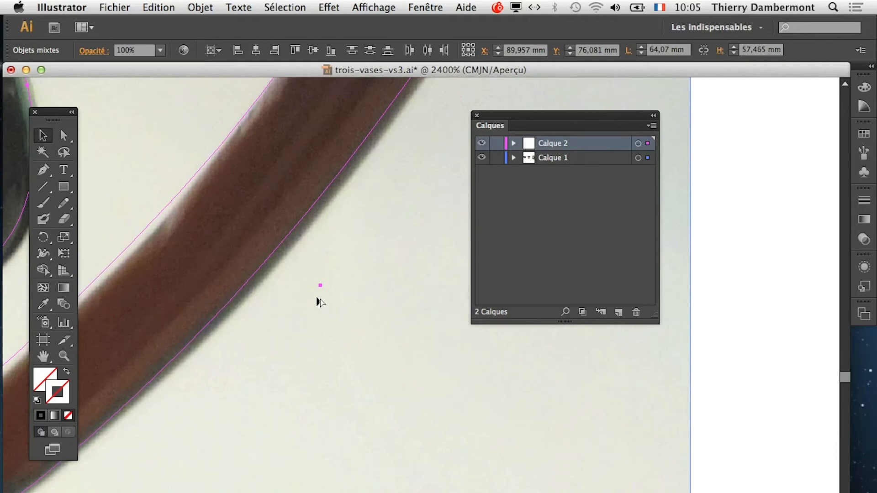
scroll(319, 302, "down", 5)
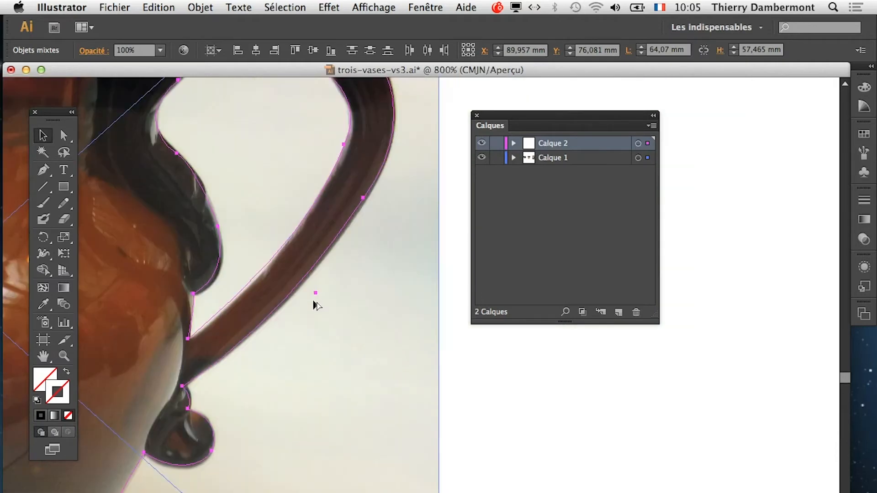
scroll(319, 307, "down", 2)
scroll(315, 308, "down", 2)
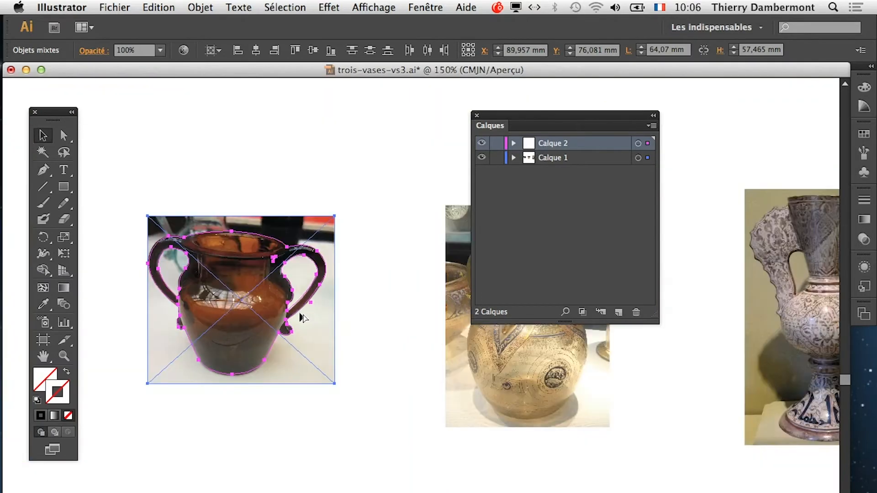
Try once more to create a clipping mask from the selected brown jug photo and its traced paths
left_click_drag(254, 339, 262, 355)
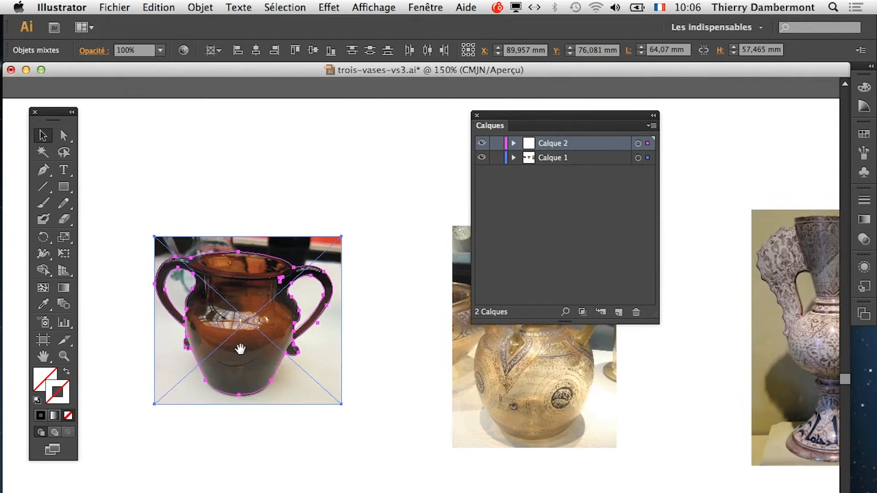
left_click(196, 7)
mouse_move(292, 379)
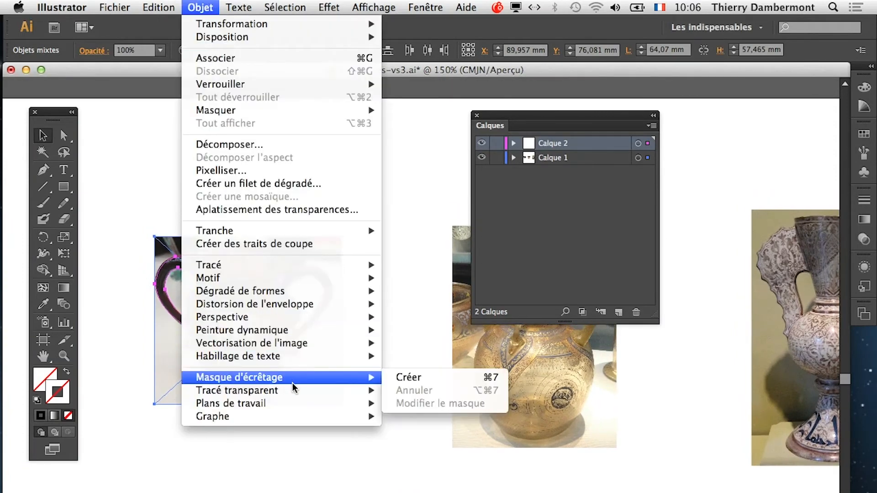
left_click(404, 377)
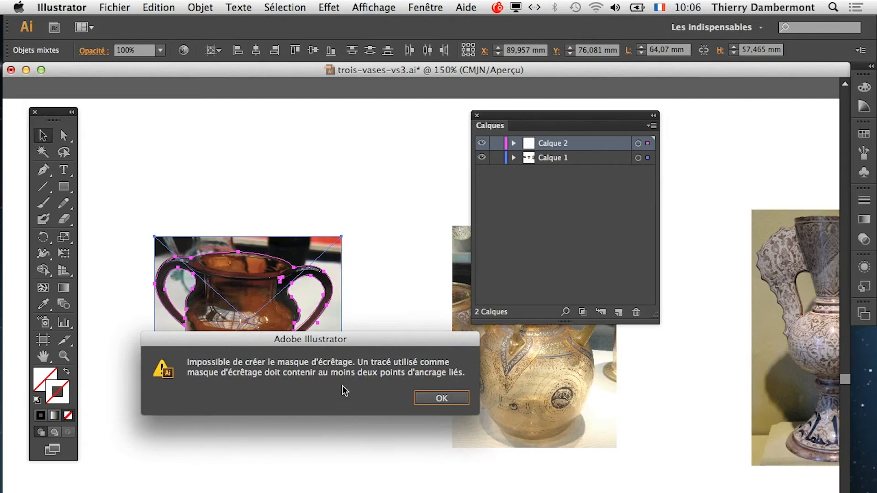
left_click_drag(368, 344, 360, 388)
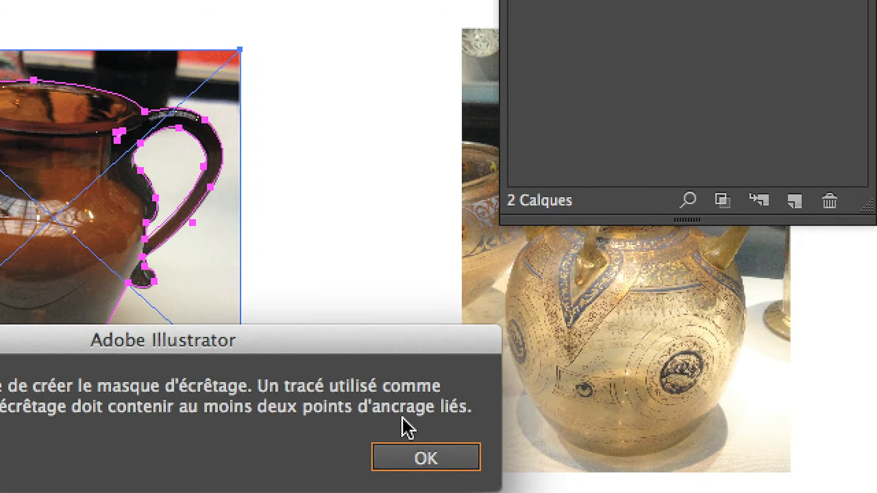
left_click(413, 455)
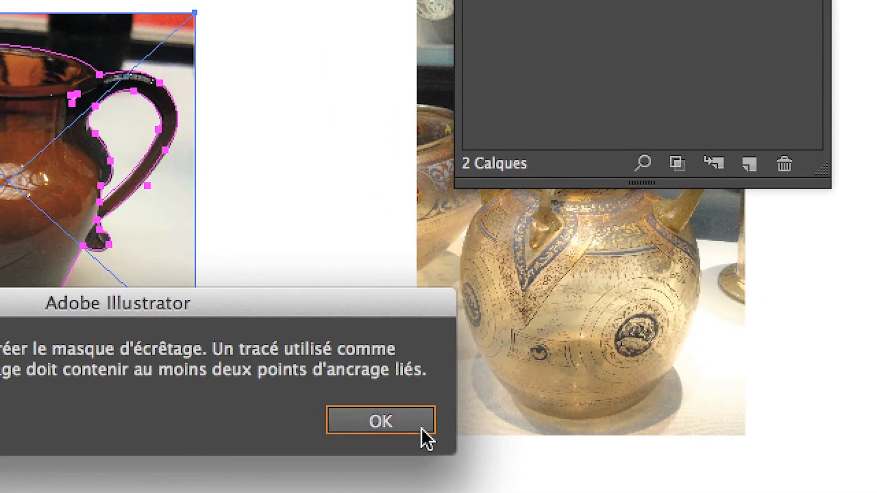
left_click(421, 428)
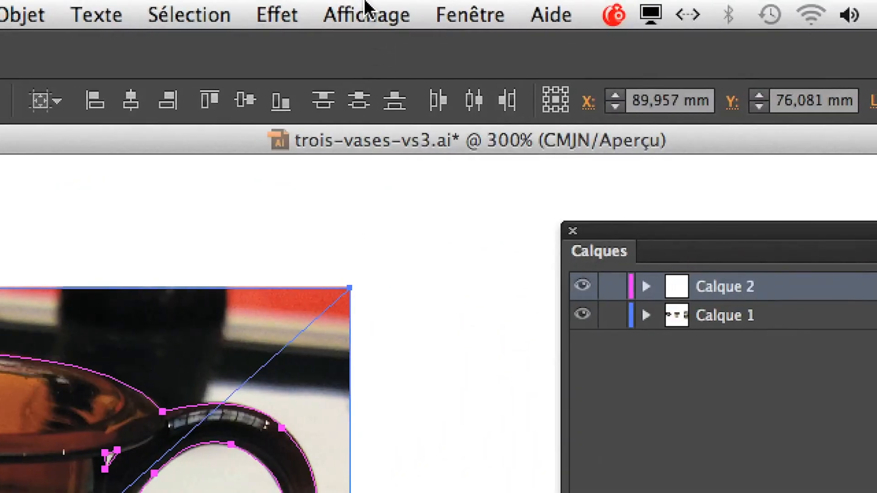
Switch the display to outlines (Tracés) and examine the jug's paths and stray anchor point with the layers panel moved away from the vases
left_click(364, 13)
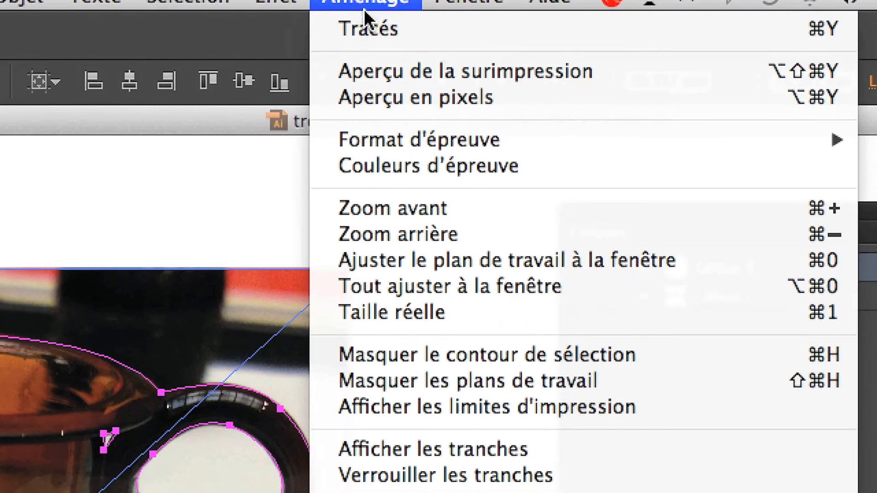
left_click(367, 23)
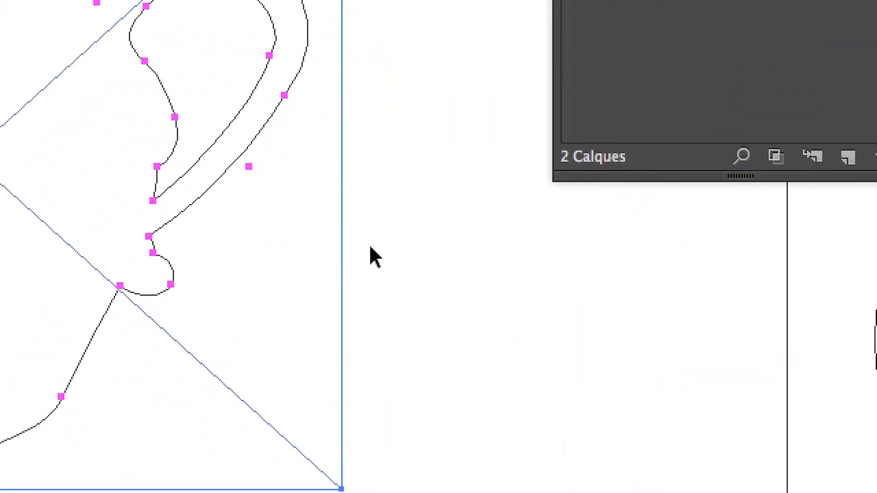
scroll(325, 224, "up", 3)
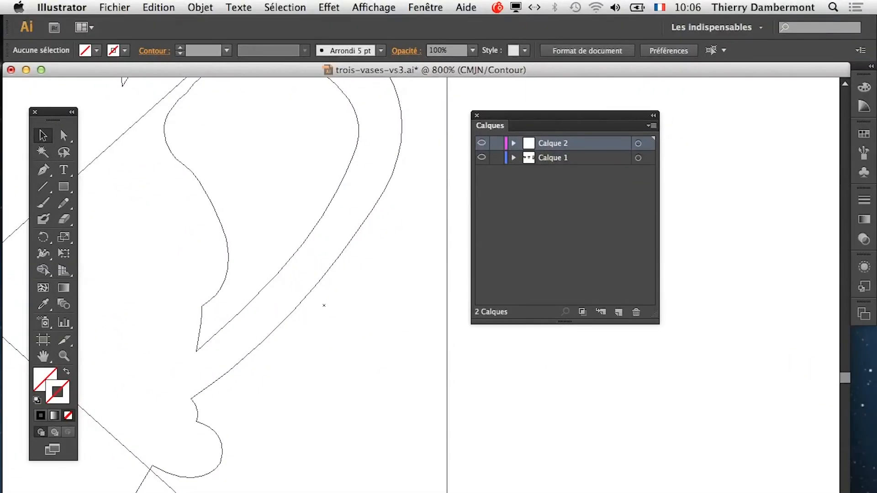
scroll(330, 222, "down", 4)
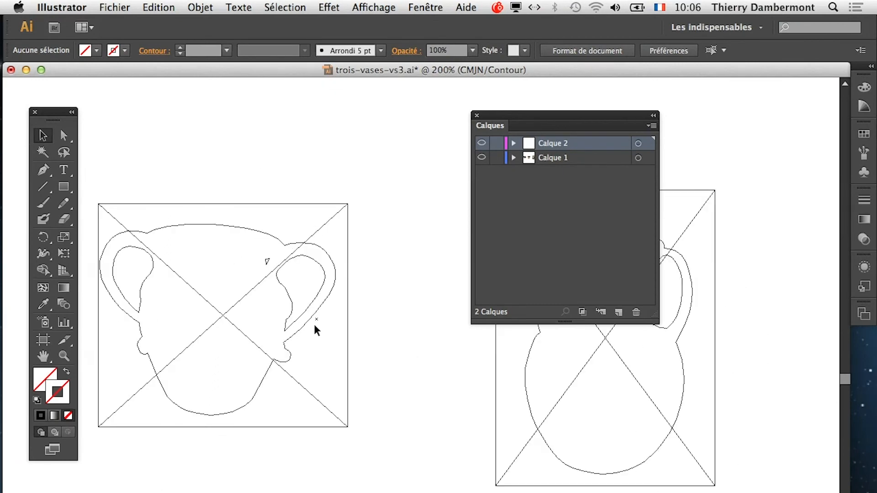
scroll(485, 367, "down", 2)
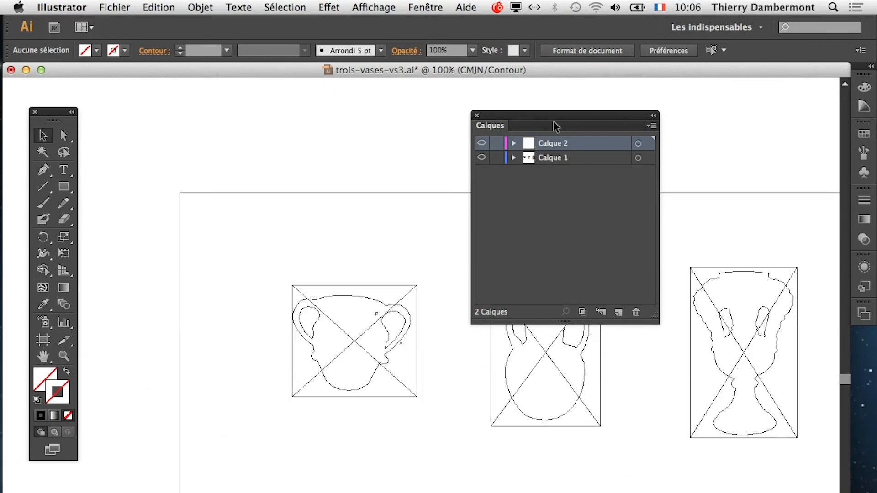
left_click_drag(555, 125, 221, 472)
left_click_drag(407, 471, 317, 369)
Clean up the document's paths (Nettoyage), deleting only isolated points (Points isolés), not invisible objects or empty text paths
left_click(202, 4)
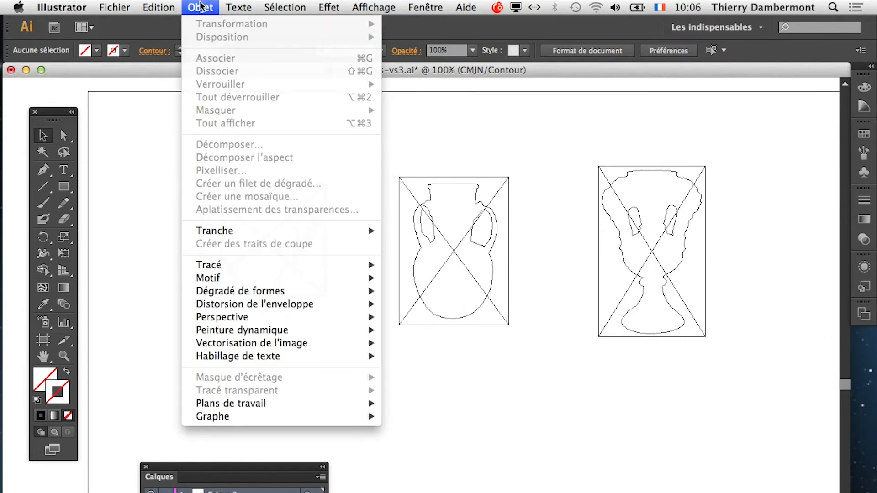
mouse_move(215, 265)
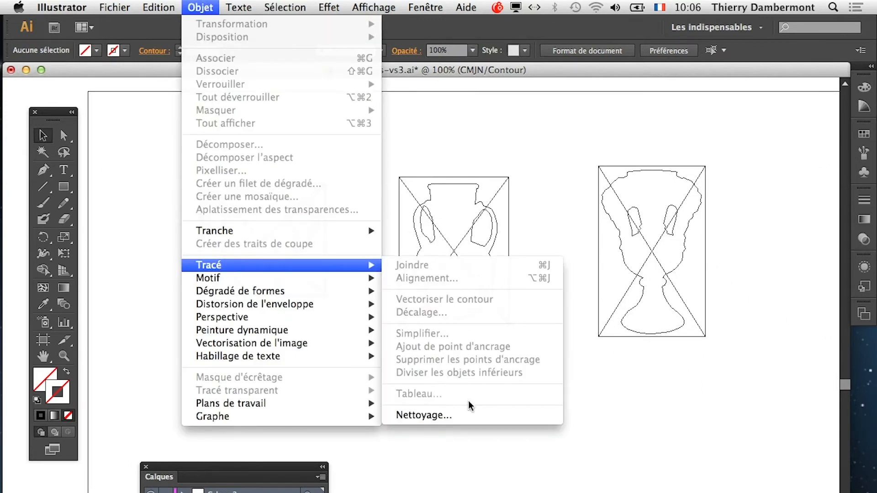
left_click(468, 416)
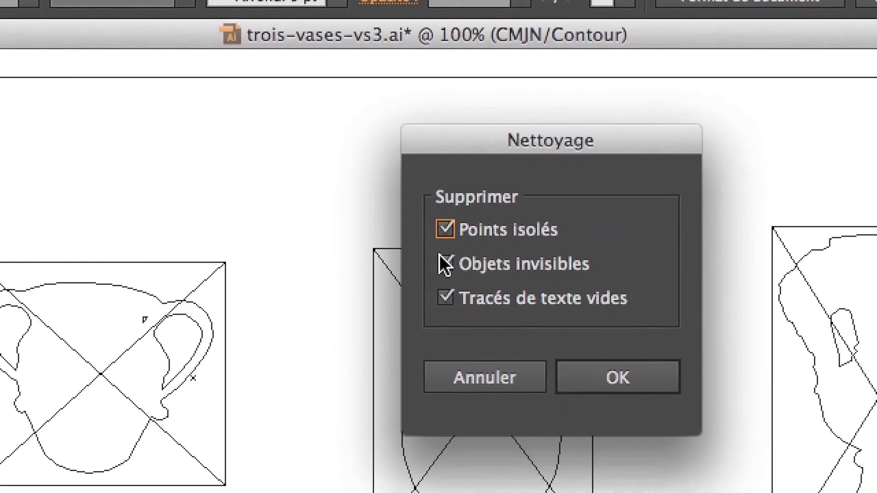
left_click(156, 407)
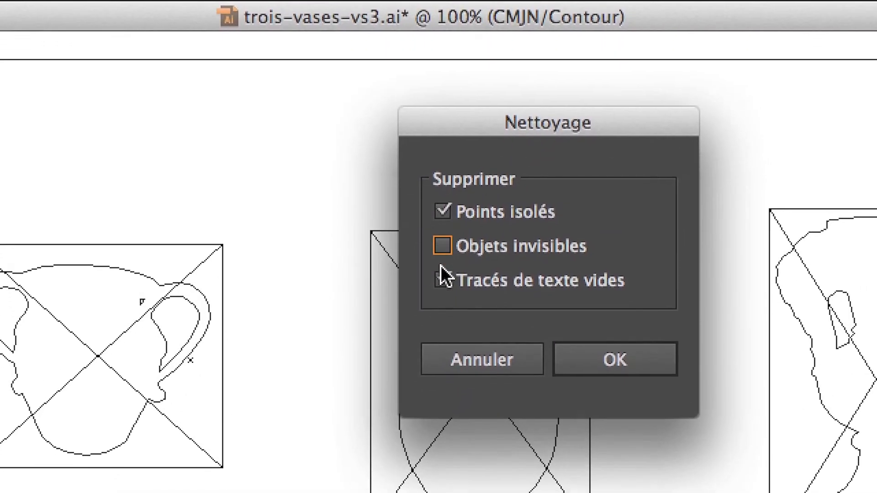
left_click(441, 278)
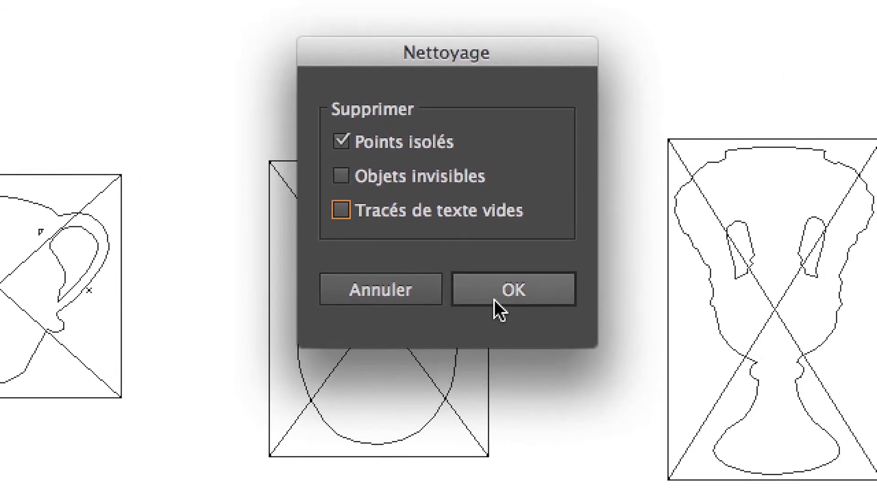
left_click(757, 296)
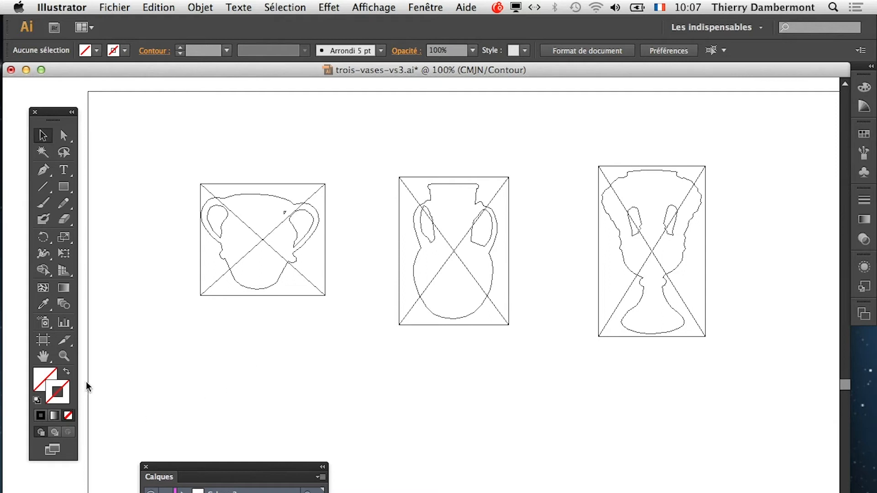
Restore the preview display (Aperçu) and select the brown jug's photo together with all its traced paths
left_click(372, 7)
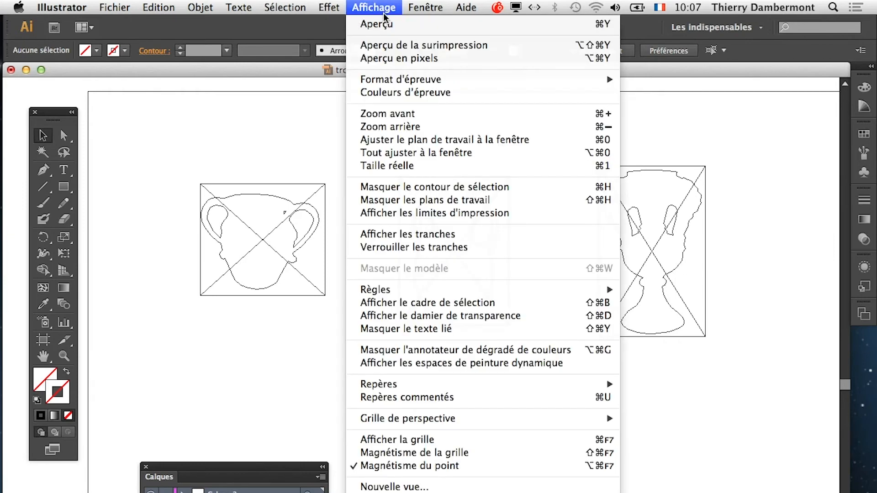
left_click(368, 23)
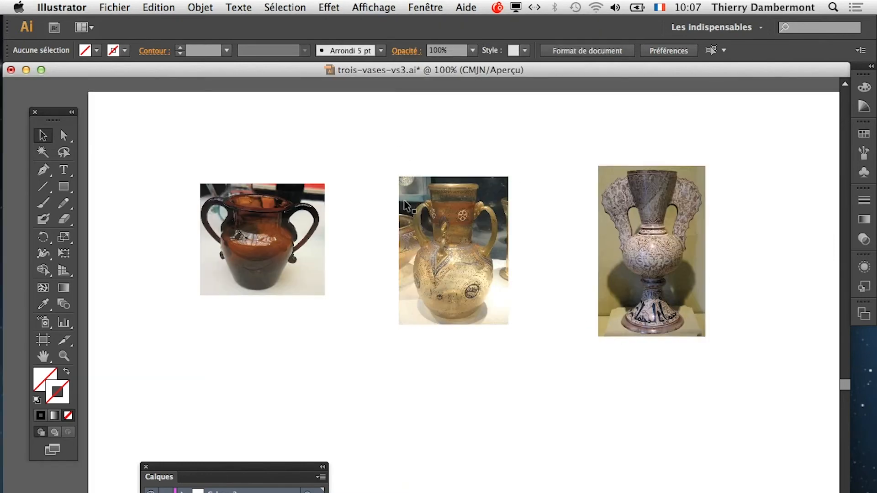
scroll(290, 242, "up", 2)
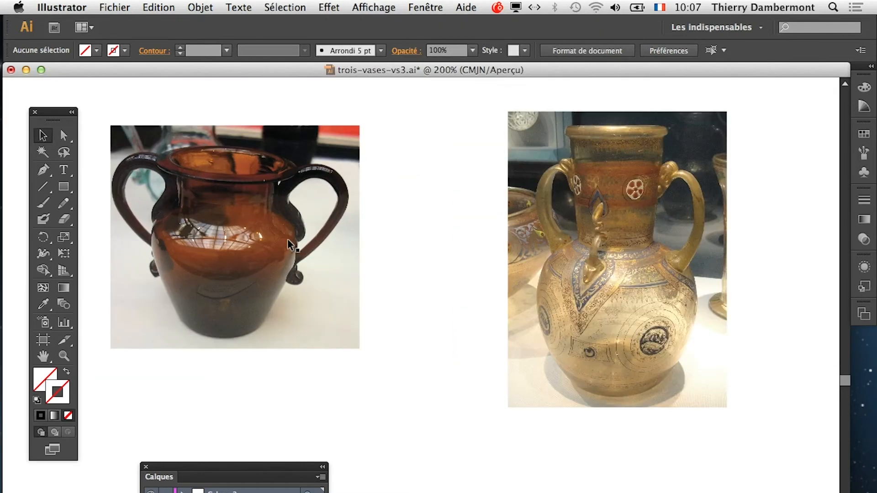
scroll(280, 236, "up", 1)
left_click_drag(436, 290, 568, 343)
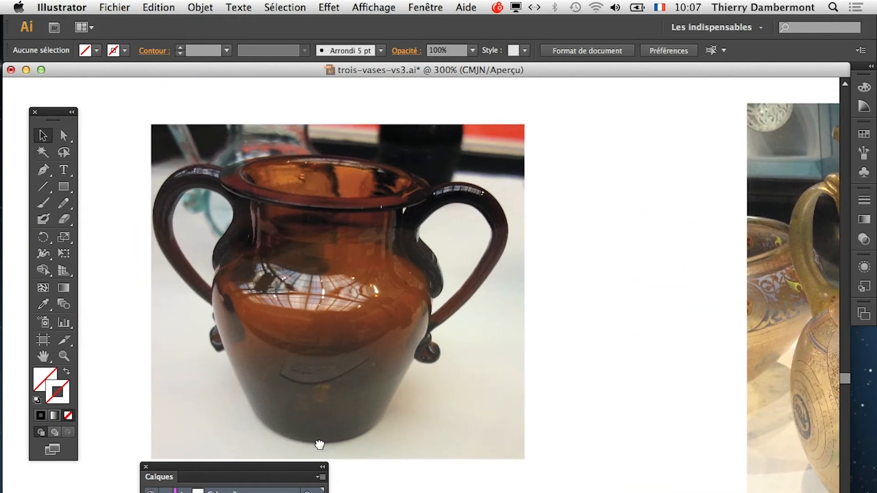
left_click_drag(128, 97, 568, 490)
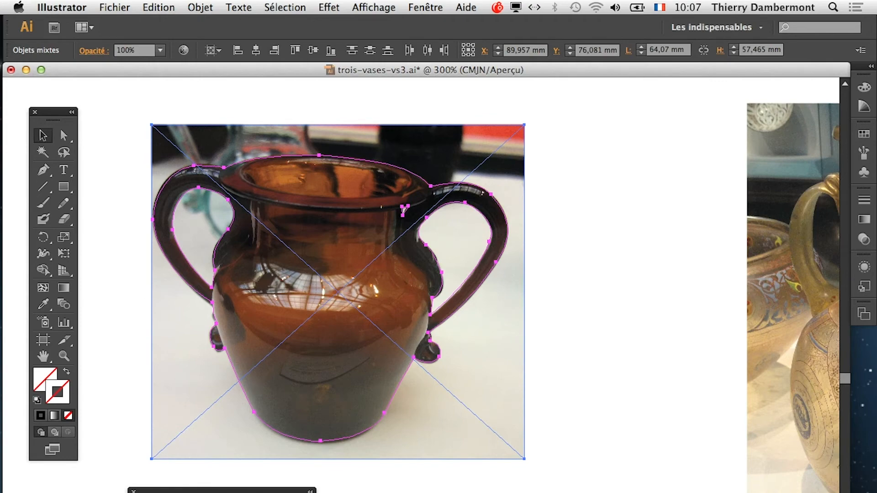
Examine up close the small triangular path between the brown jug's rim and its right handle
left_click(195, 6)
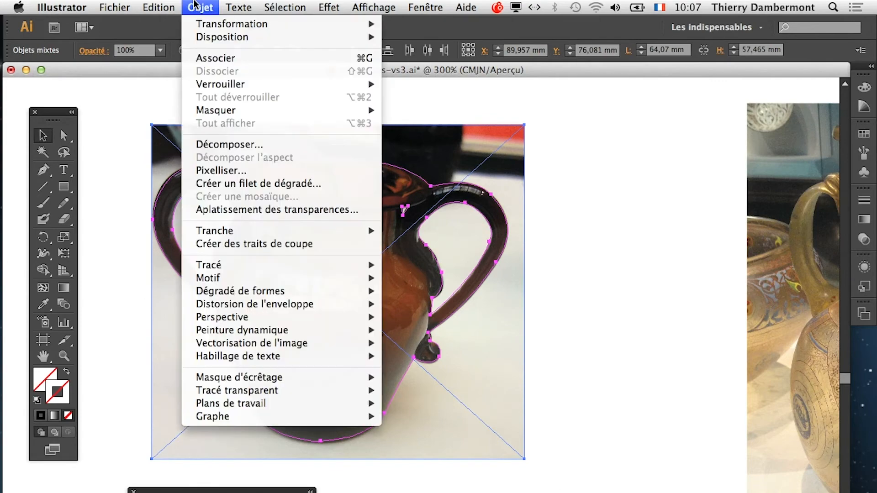
left_click(195, 5)
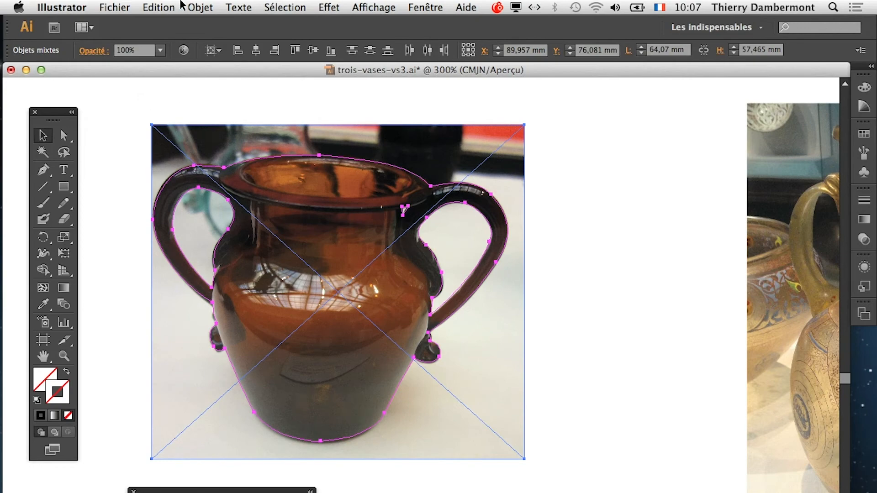
left_click(196, 6)
left_click(117, 135)
scroll(427, 229, "up", 4)
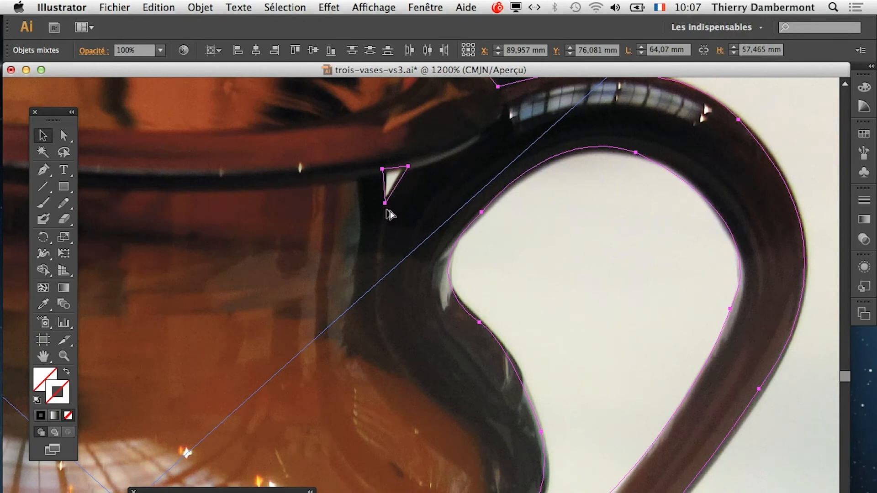
scroll(387, 216, "down", 3)
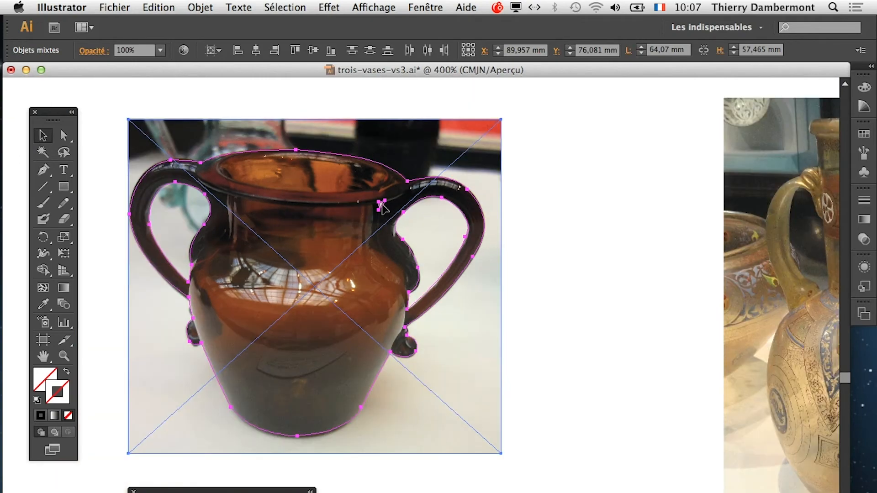
scroll(383, 208, "up", 2)
scroll(383, 208, "down", 2)
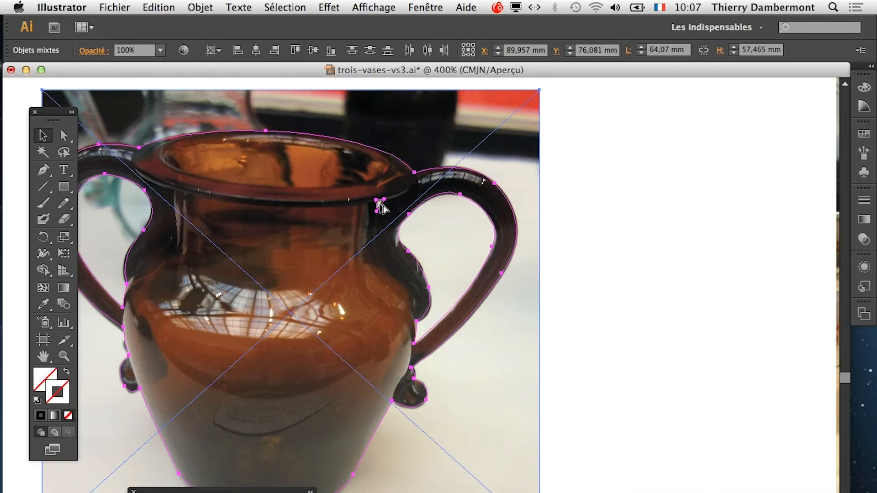
Create a clipping mask from the selected jug photo and its separate traced paths, leaving nothing selected
left_click(211, 6)
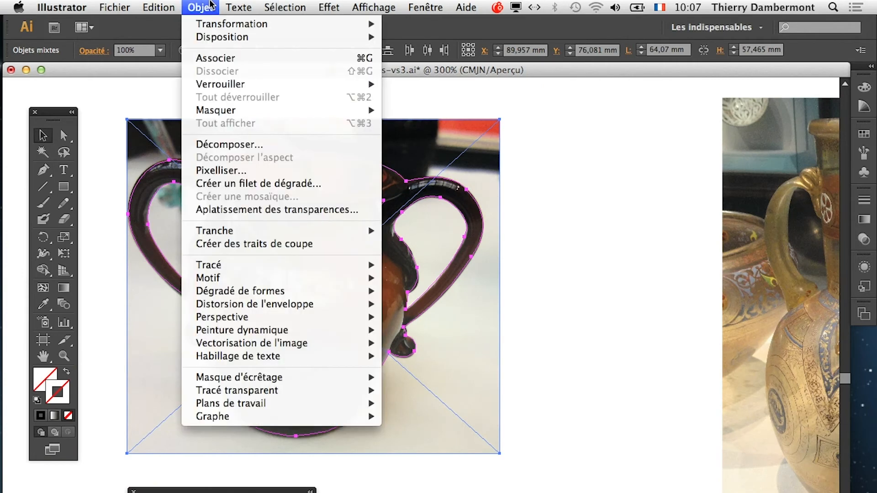
mouse_move(331, 378)
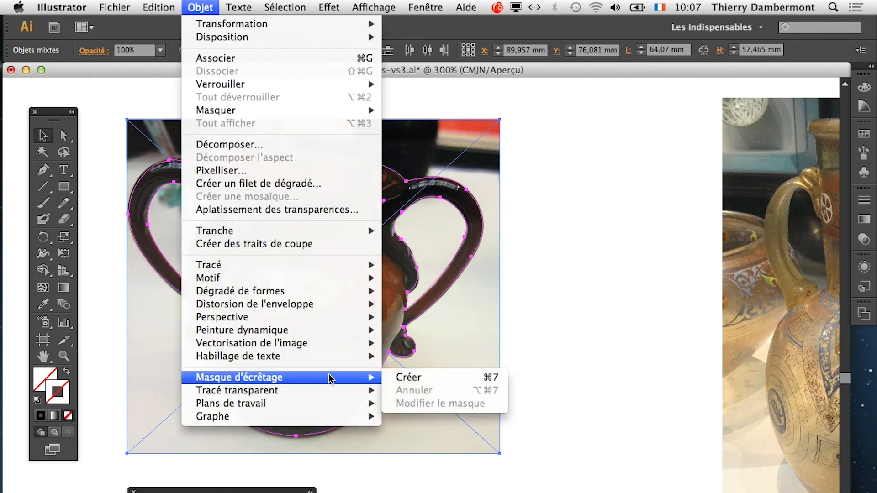
left_click(413, 379)
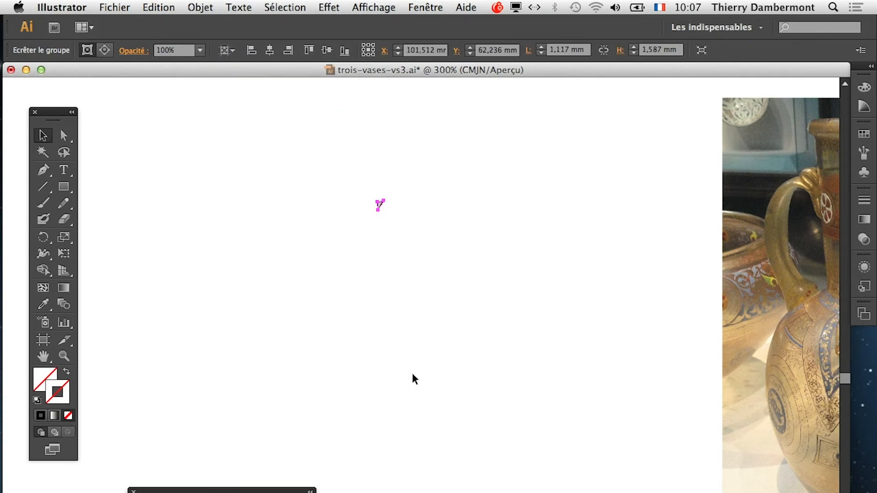
left_click(568, 277)
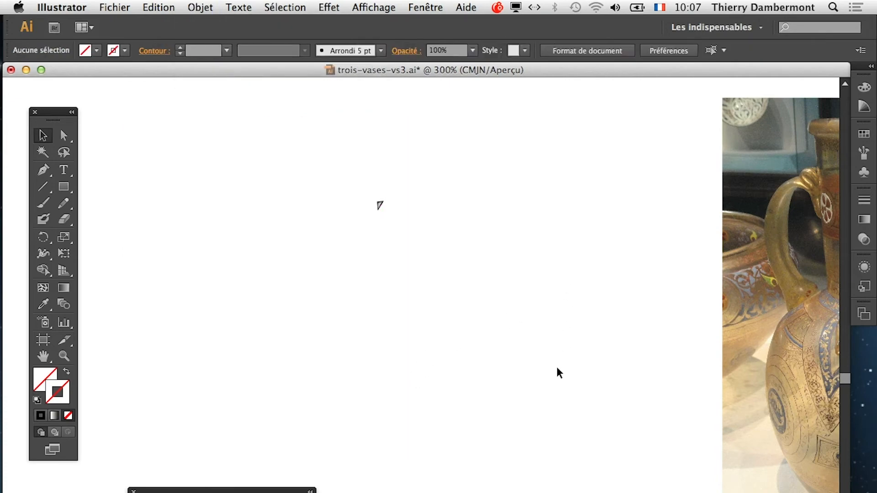
Expand Calque 2 in an enlarged layers panel beside the artwork and select its clipping group (Ecrêter le groupe)
left_click_drag(185, 491, 570, 145)
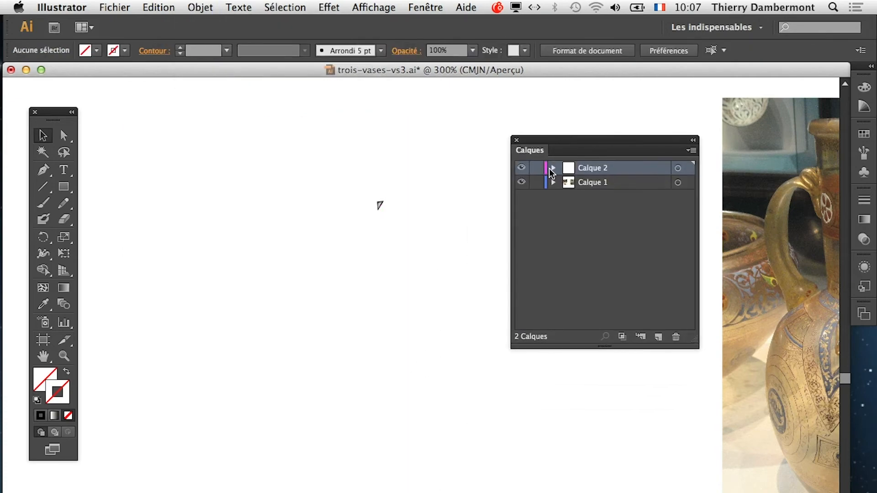
left_click_drag(694, 342, 732, 486)
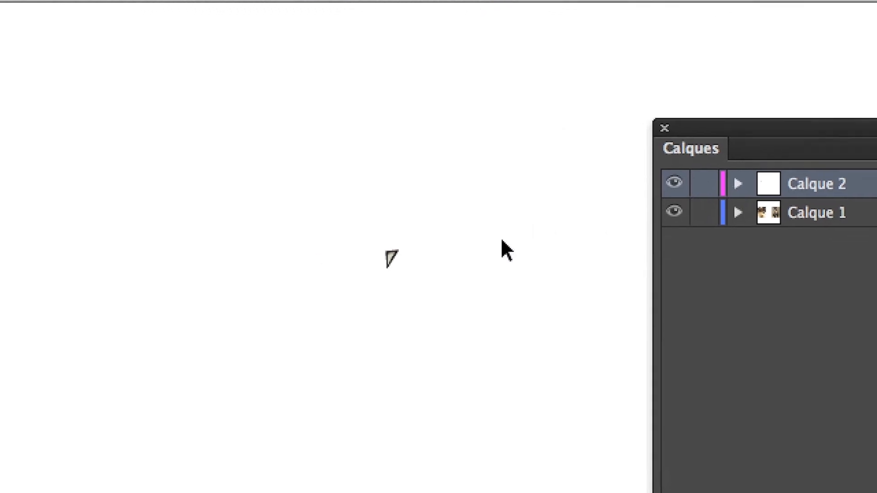
left_click(803, 165)
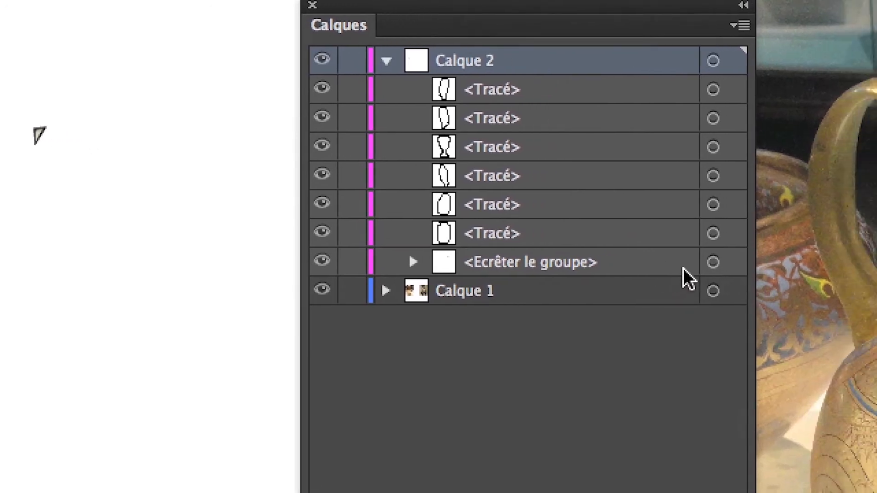
left_click(713, 263)
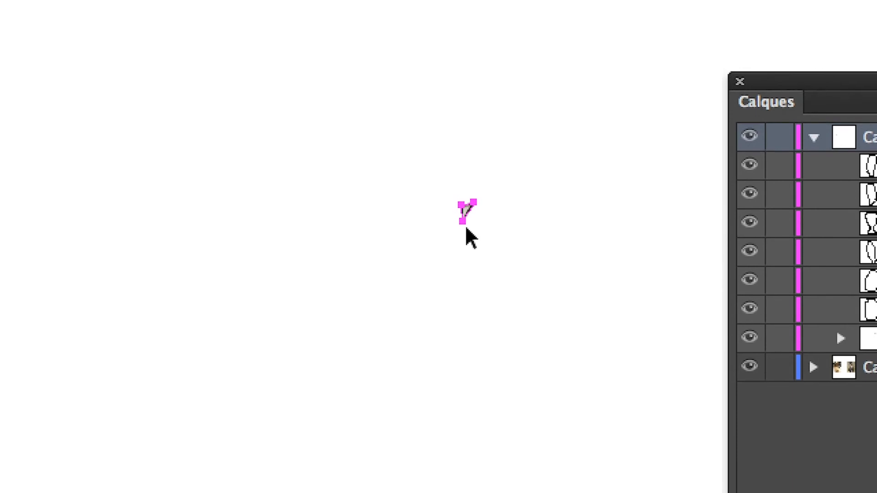
Release the brown jug's clipping mask so the linked photo and its traced paths become separate objects again
key("super+plus")
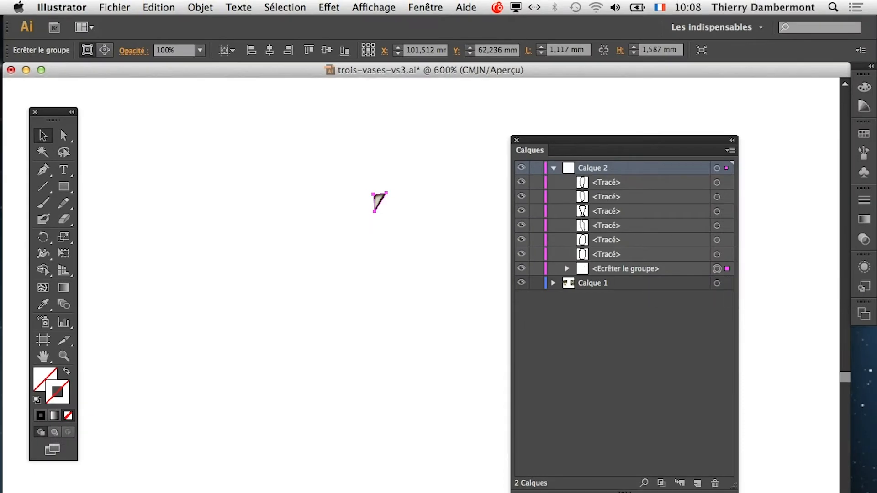
left_click(201, 8)
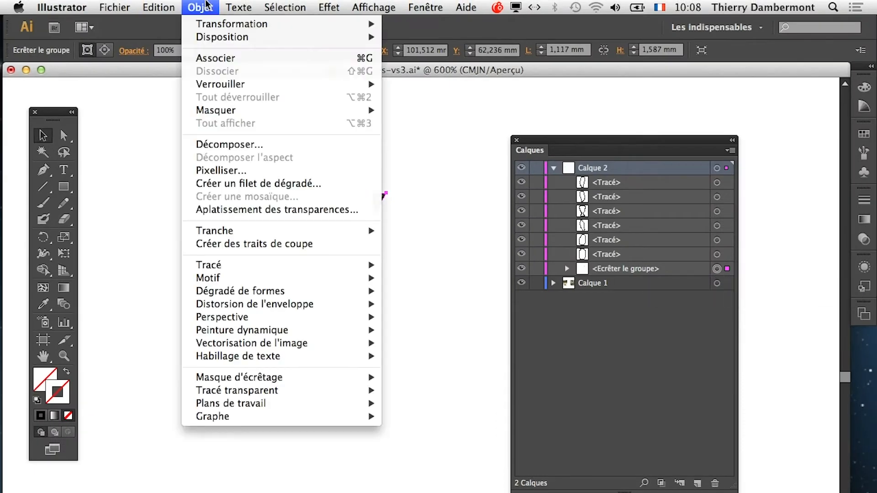
mouse_move(256, 378)
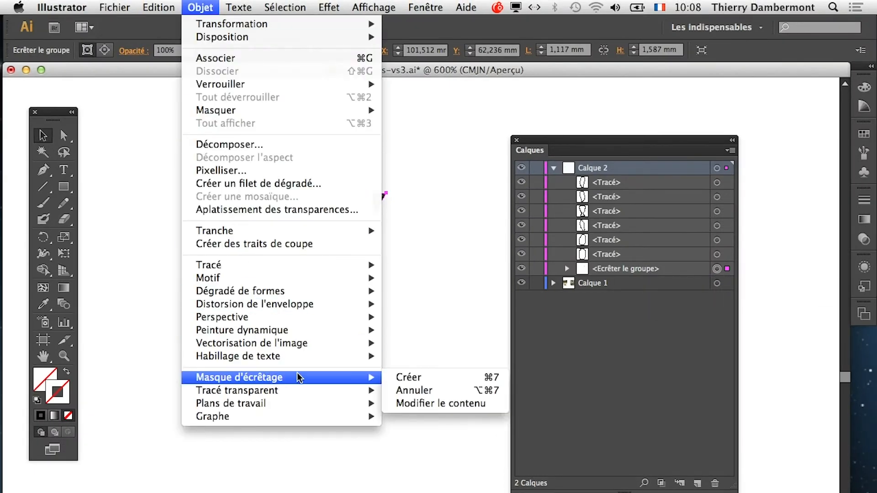
left_click(421, 391)
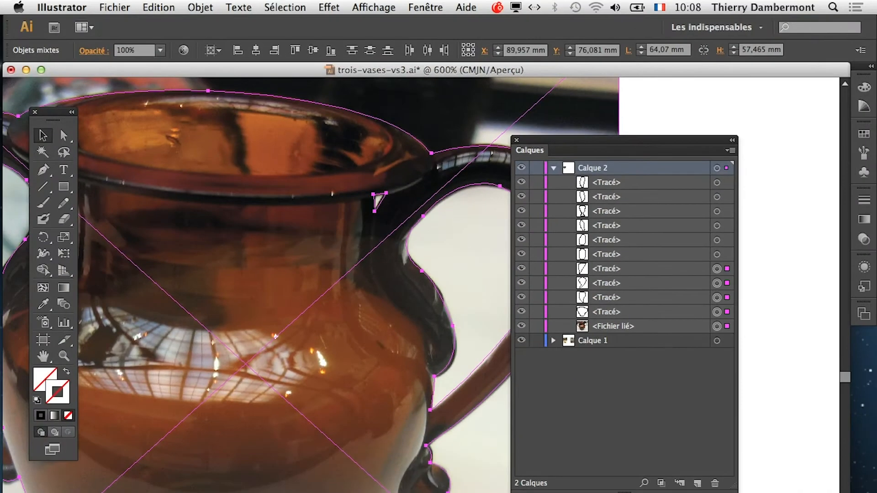
Select the jug's outer contour, both handle-opening paths and the small triangular path with the Group Selection tool, leaving the photo out
scroll(263, 408, "down", 3)
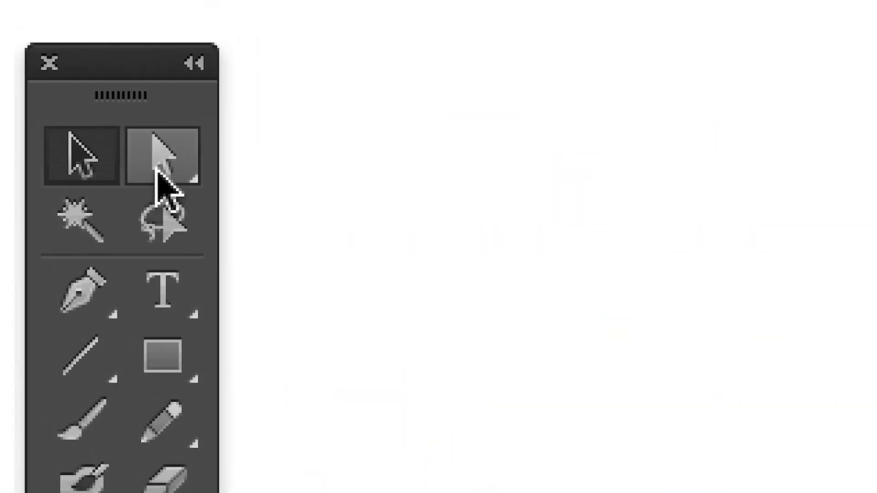
left_click_drag(157, 173, 288, 217)
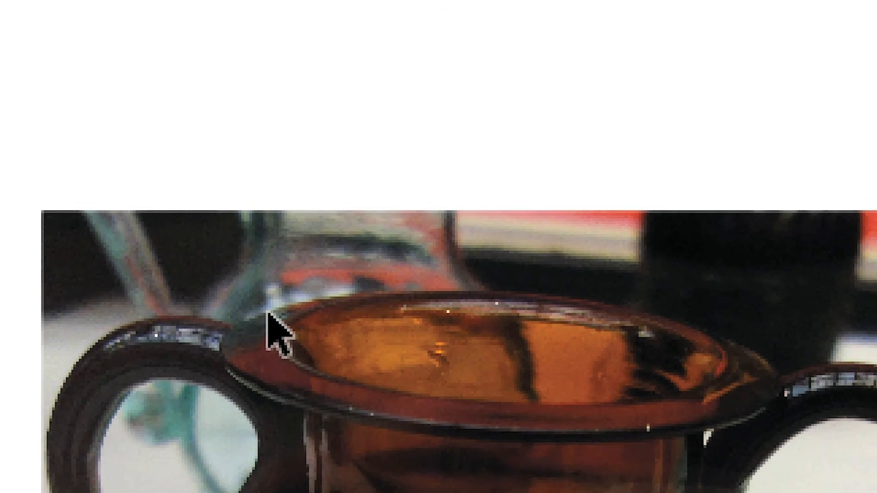
left_click(338, 440)
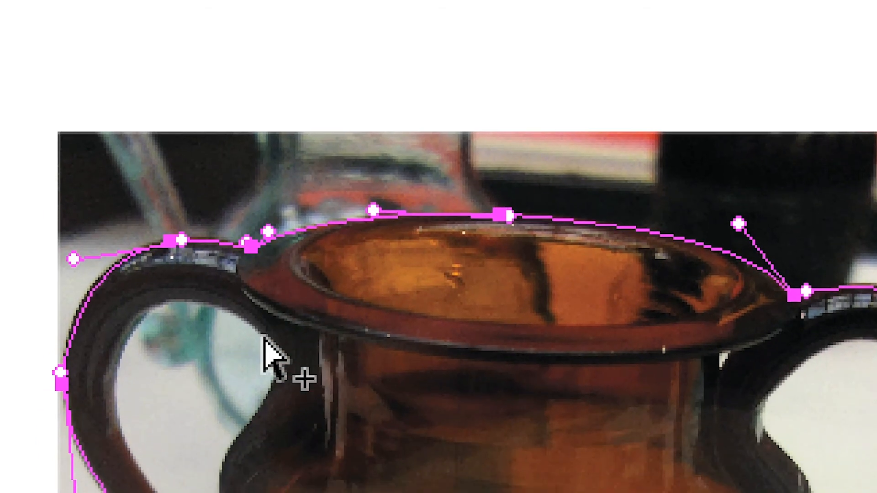
left_click(263, 337, "shift")
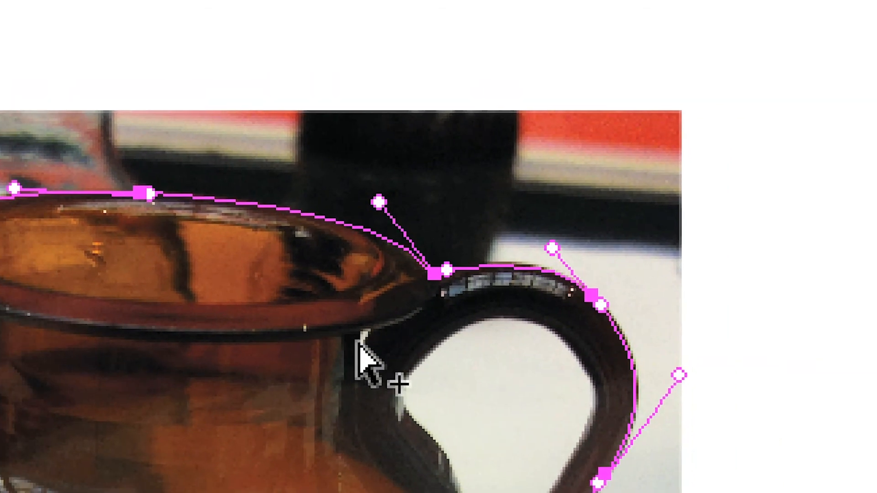
left_click(358, 341, "shift")
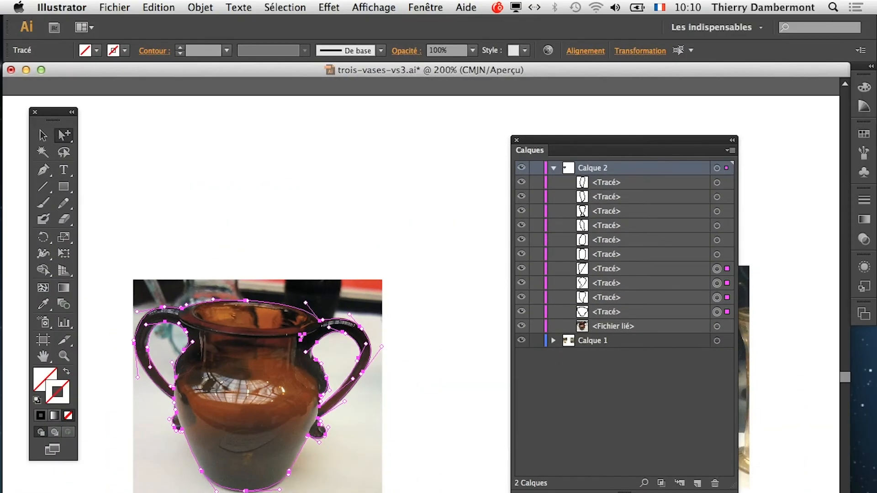
Clear the selection, lock the jug's linked photo (Fichier lié) in Calque 2, and select all its traced paths together
left_click(42, 136)
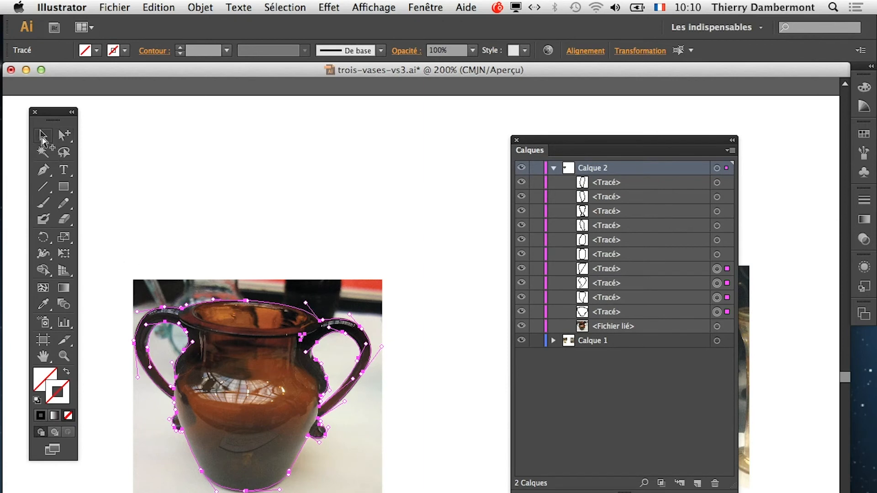
left_click(169, 214)
scroll(170, 346, "up", 2)
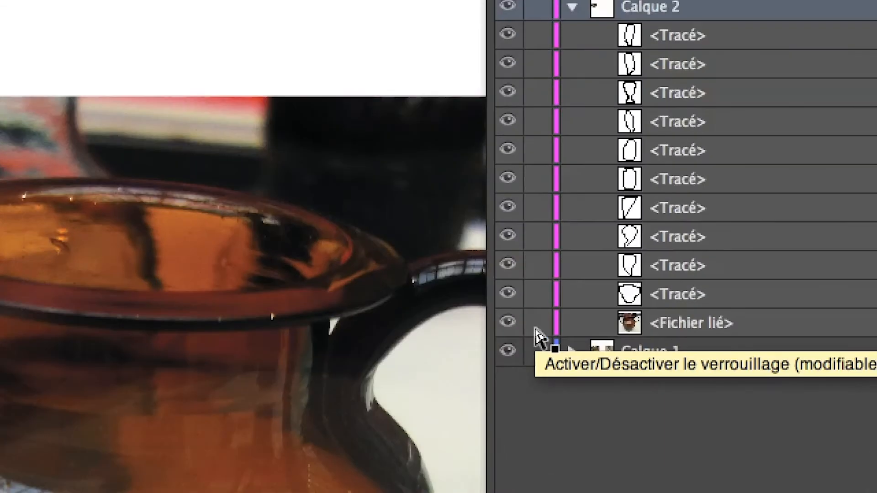
left_click(537, 328)
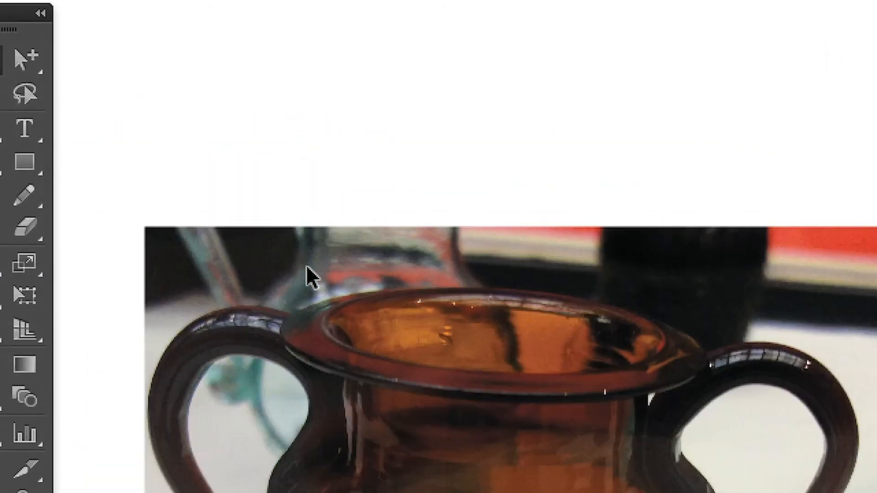
scroll(306, 266, "down", 2)
mouse_move(173, 210)
left_mouse_down()
mouse_move(420, 389)
mouse_move(423, 401)
left_mouse_up()
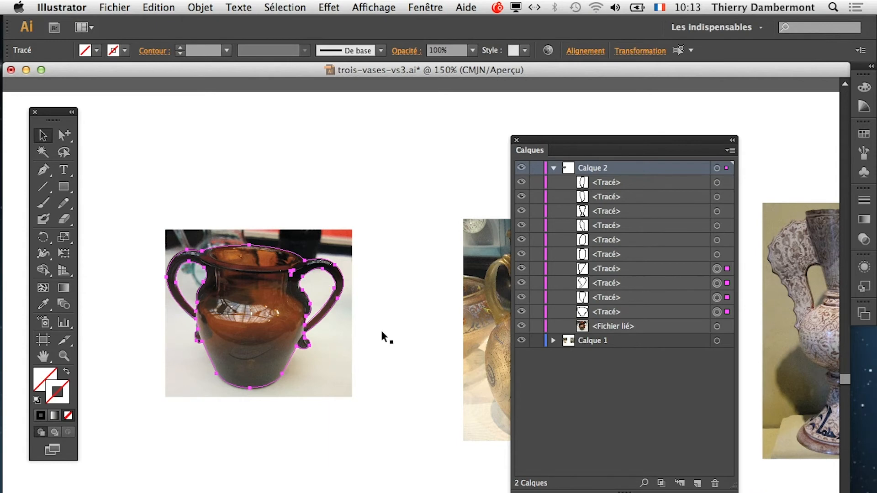
Create a compound path (Tracé transparent) from the jug's selected contour, handle and triangular paths
left_click(201, 5)
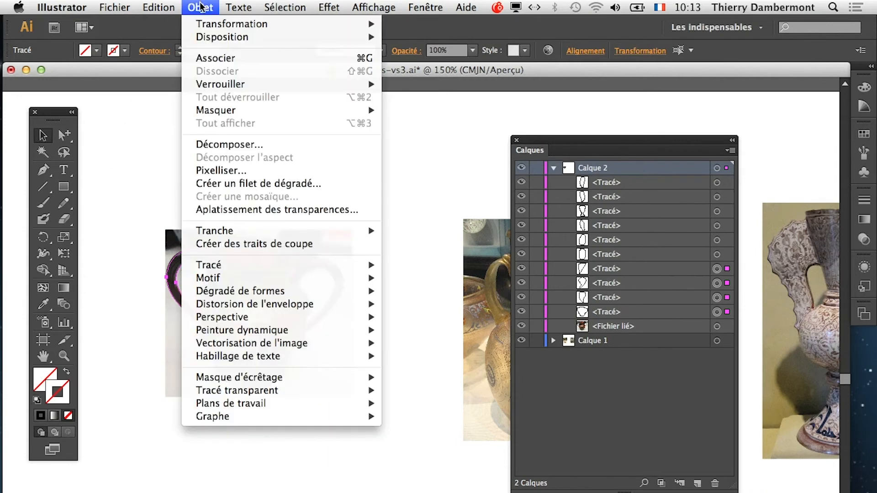
mouse_move(280, 394)
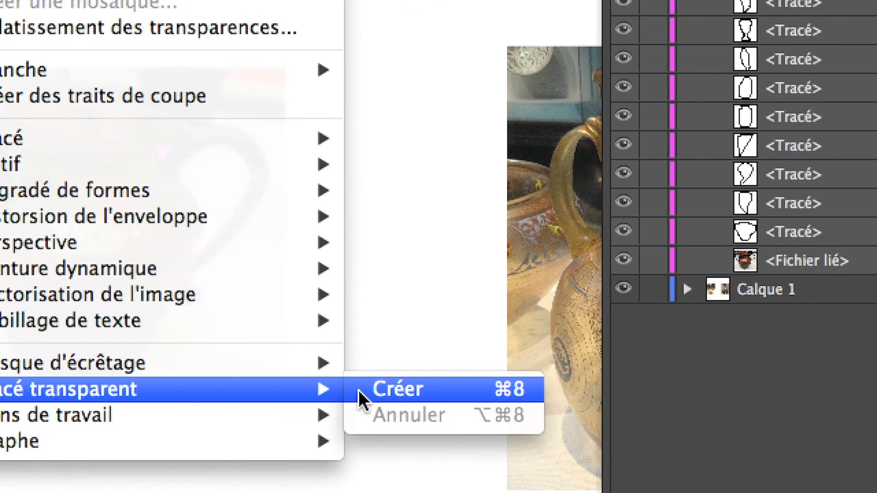
left_click(360, 393)
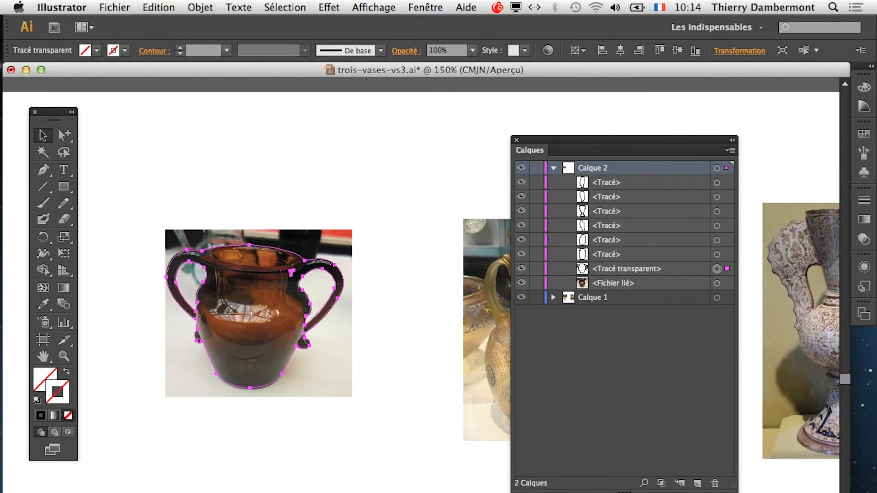
Set the layers panel's row size to Grande and resize the panel, placing it clear of the brown jug
left_click_drag(547, 142, 429, 117)
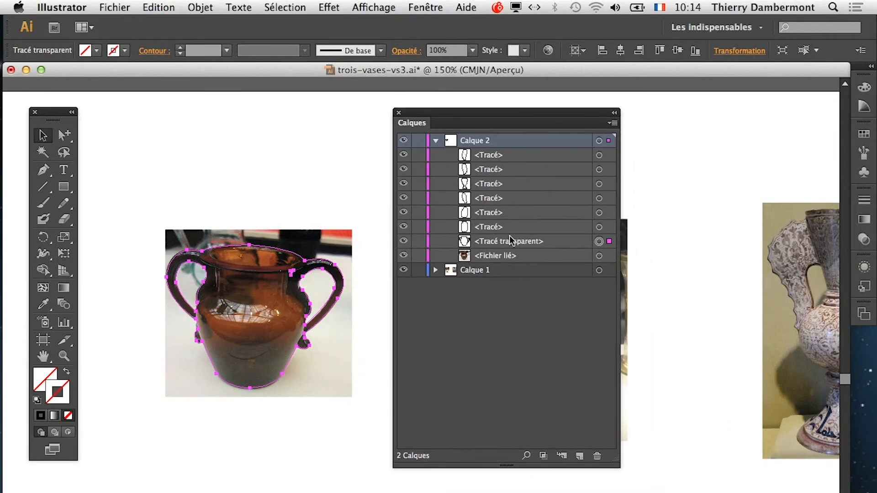
left_click(613, 123)
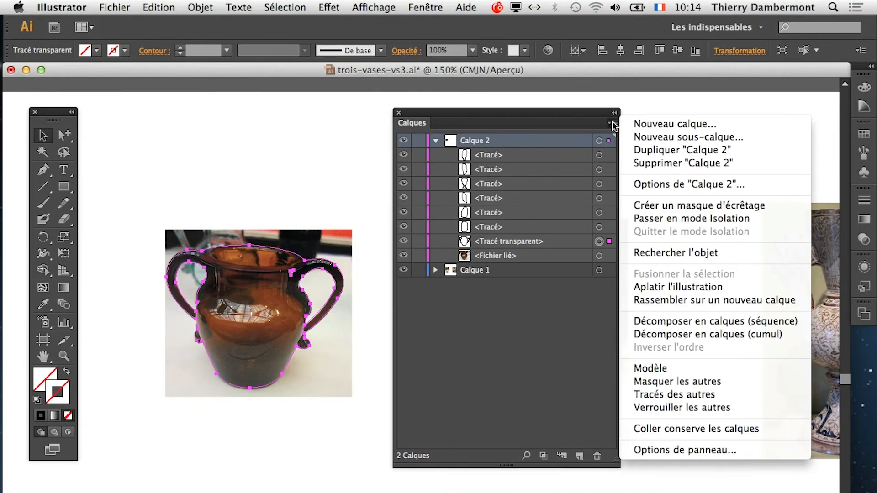
left_click(639, 450)
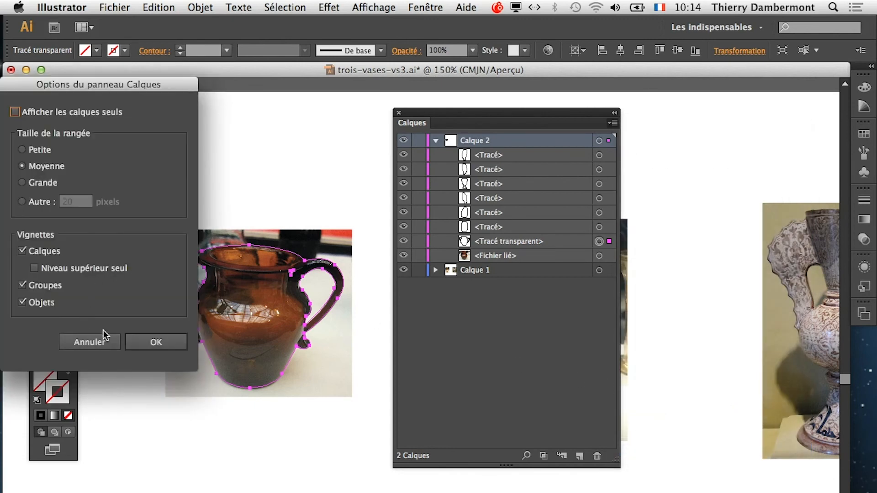
left_click(176, 341)
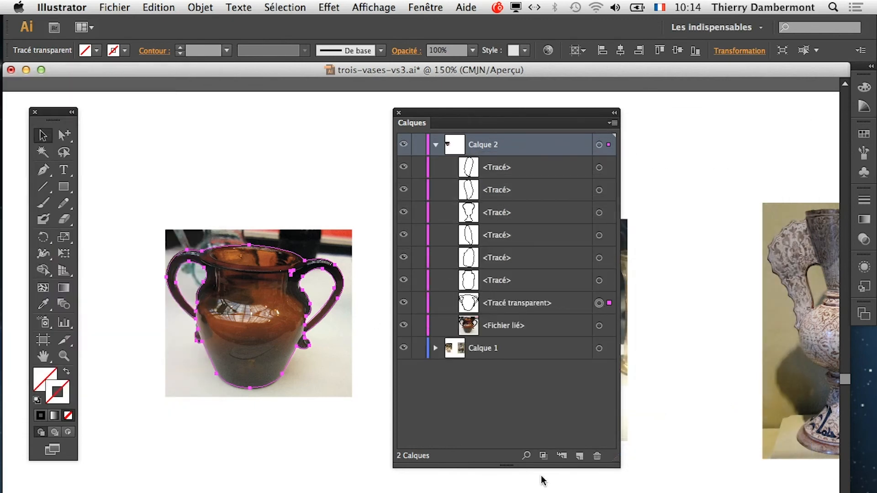
left_click_drag(615, 464, 812, 492)
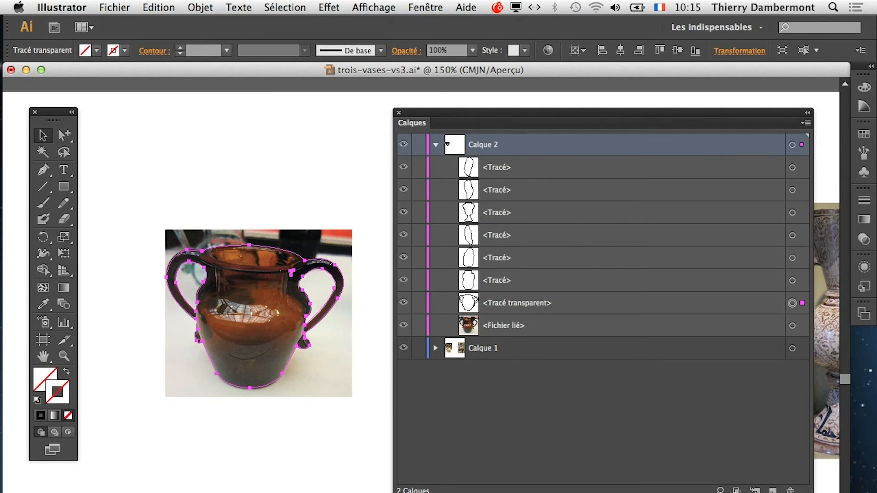
left_click_drag(813, 492, 635, 492)
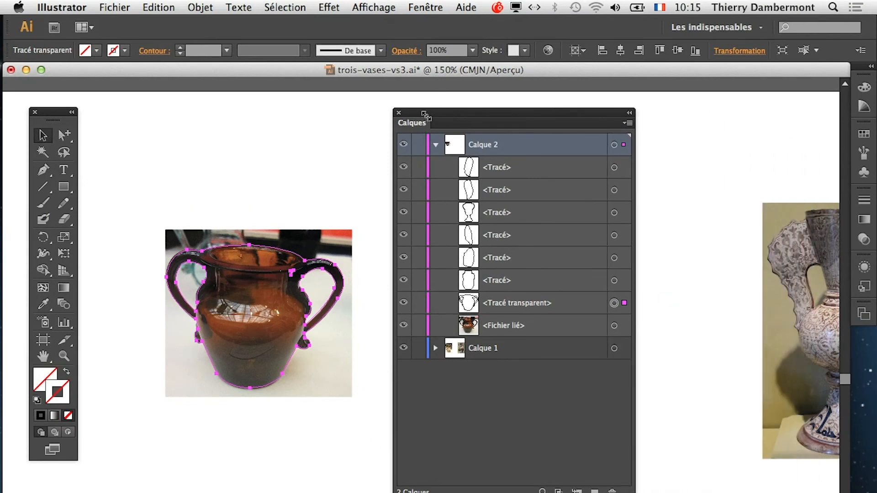
left_click_drag(425, 117, 483, 124)
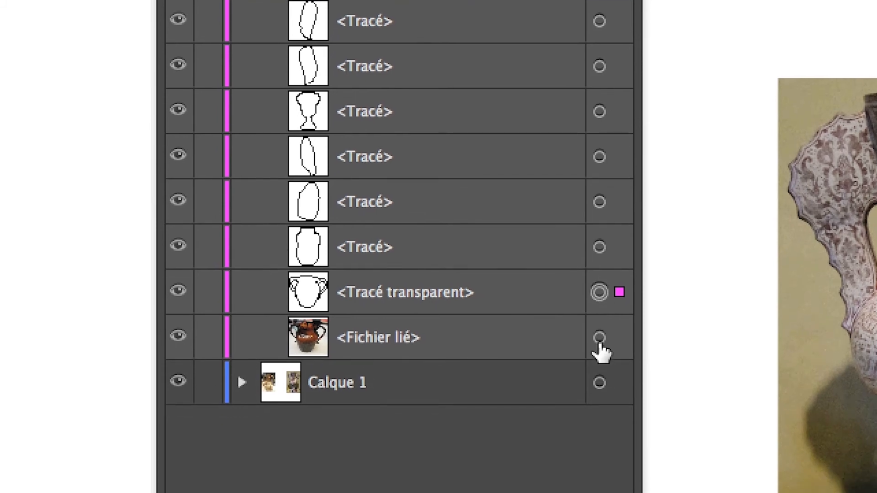
Select the jug's linked photo together with its compound path, then clear the selection
left_click(599, 339, "shift")
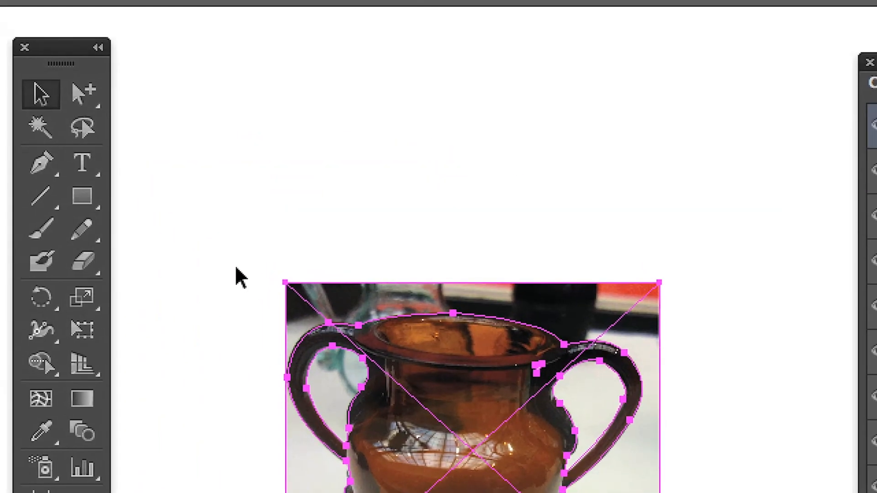
left_click_drag(176, 195, 391, 407)
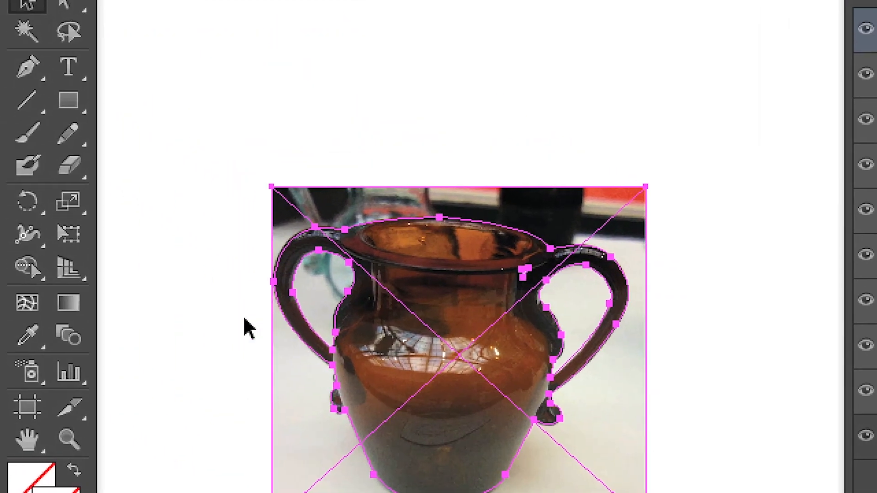
left_click(175, 158)
left_click_drag(174, 138, 423, 411)
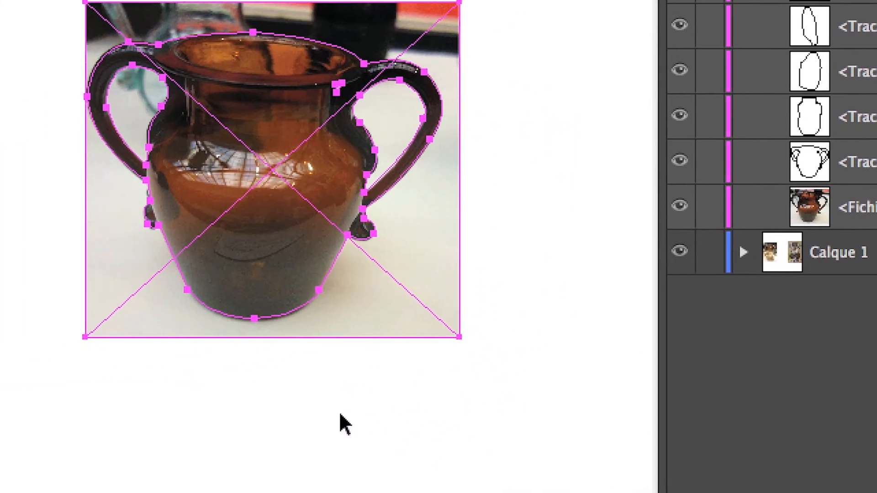
left_click(189, 445)
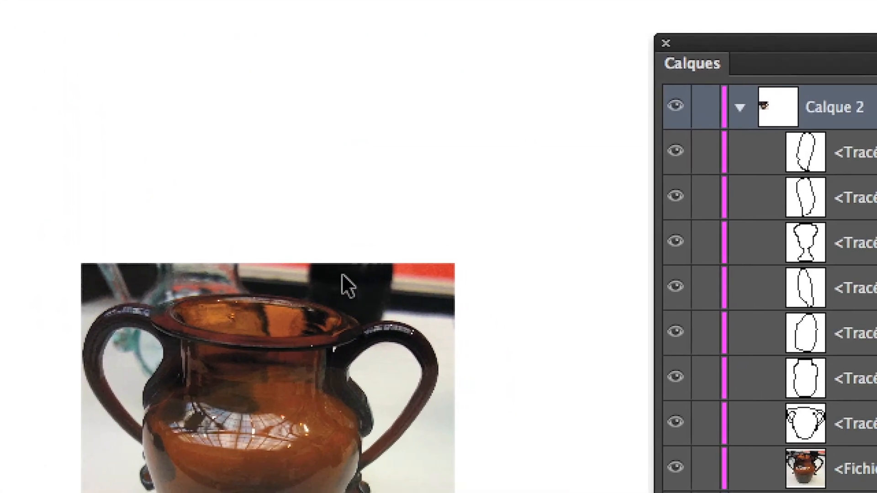
Move the jug's photo away from its compound path to show both objects, then undo the move and deselect
left_click_drag(540, 313, 655, 449)
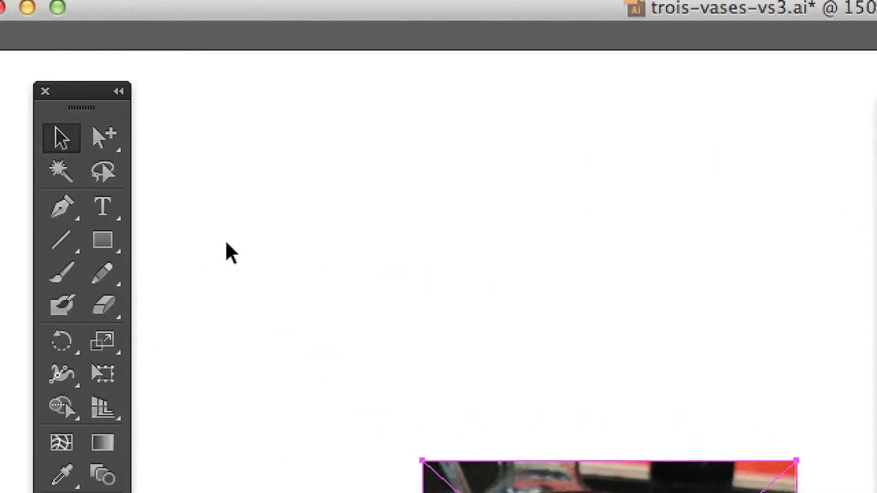
left_click_drag(226, 245, 374, 360)
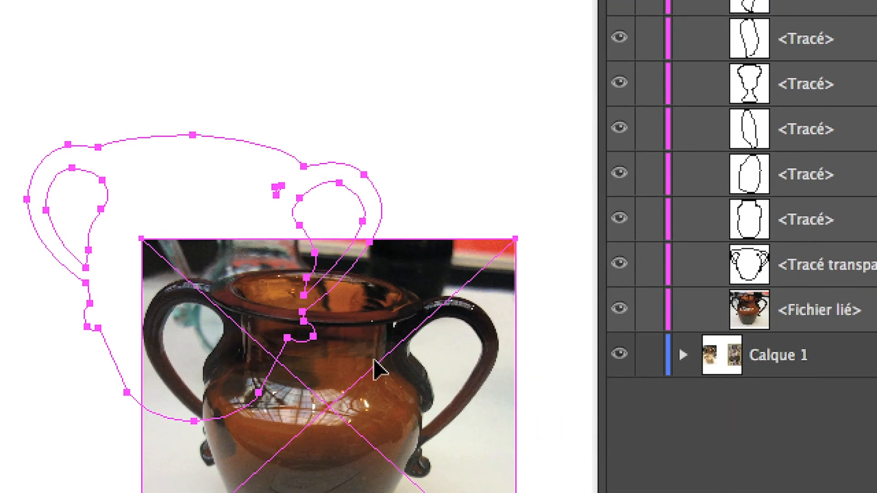
key("super+z")
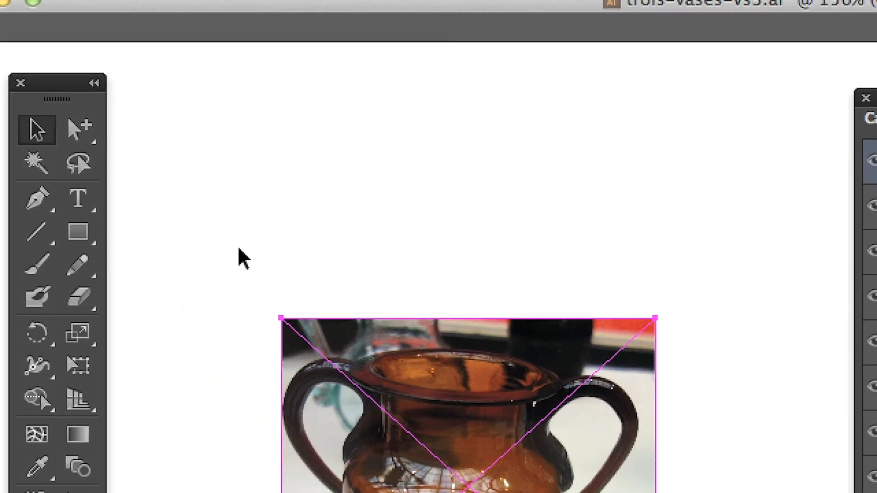
left_click(221, 235)
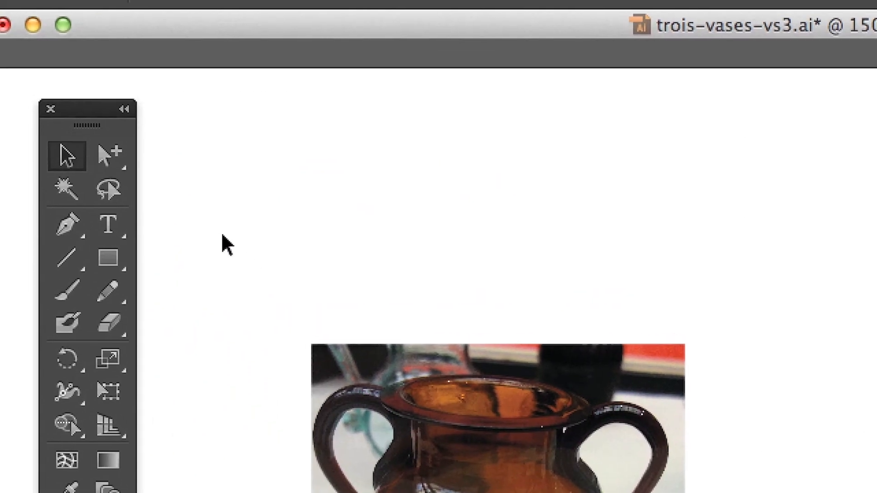
Create a clipping mask from the brown jug's photo and its compound path, leaving nothing selected
left_click_drag(221, 235, 604, 492)
left_click_drag(356, 343, 494, 492)
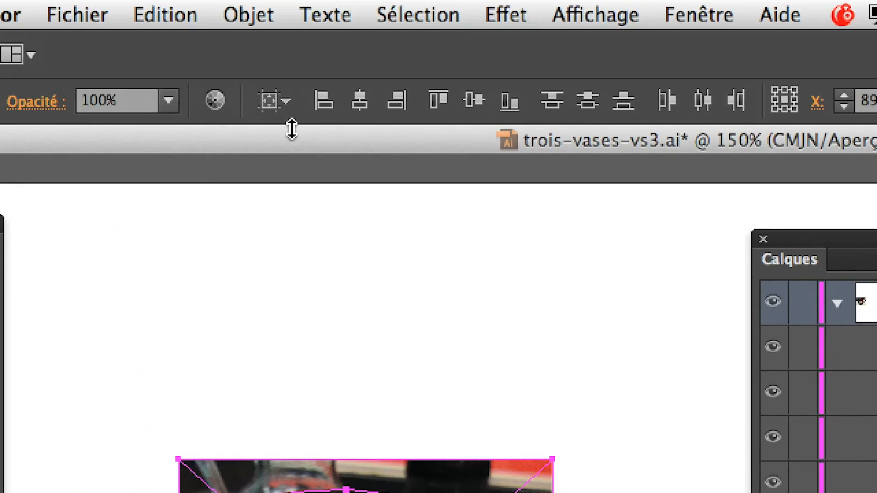
left_click(277, 13)
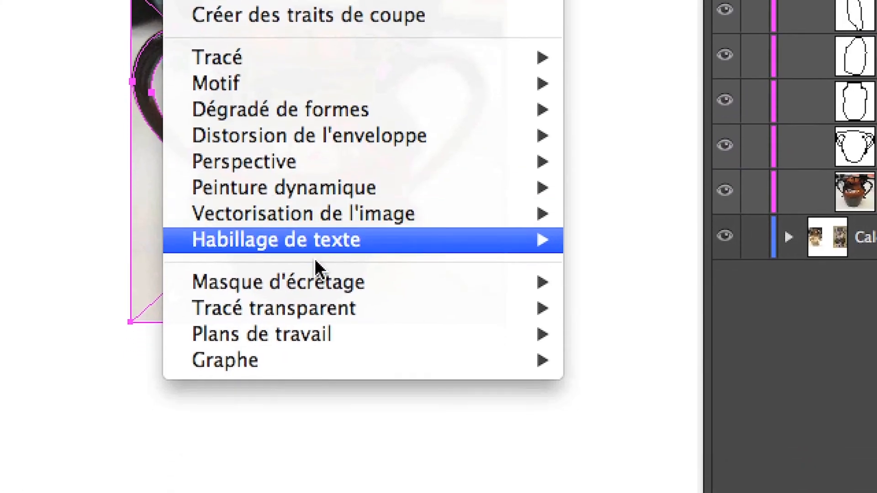
mouse_move(335, 268)
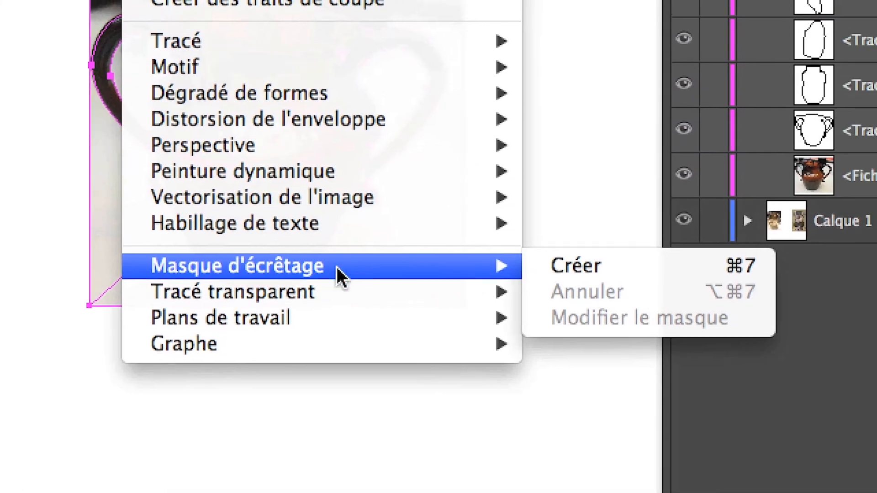
left_click(404, 268)
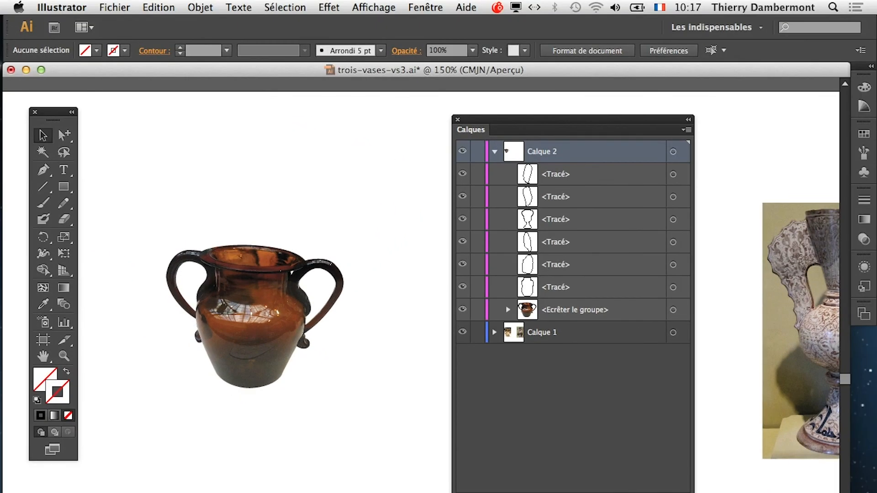
Show the transparency grid to examine the brown jug's cut-out and handle openings, then hide the grid
left_click(374, 8)
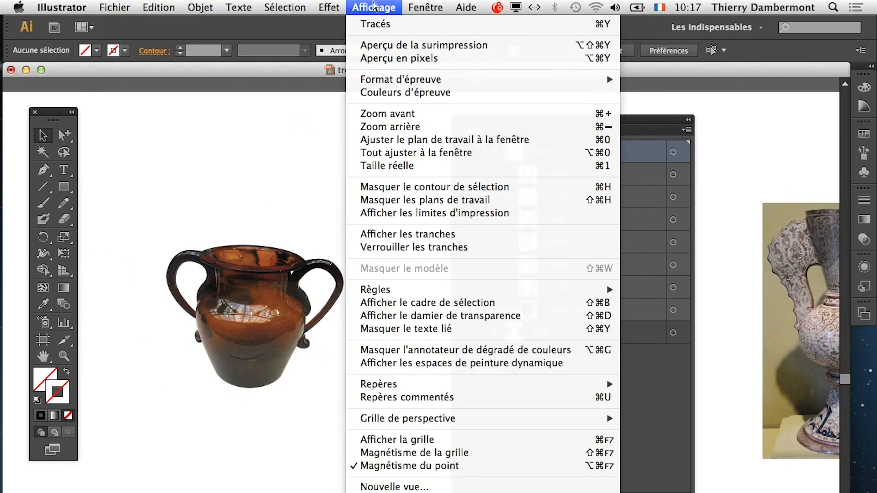
left_click(418, 317)
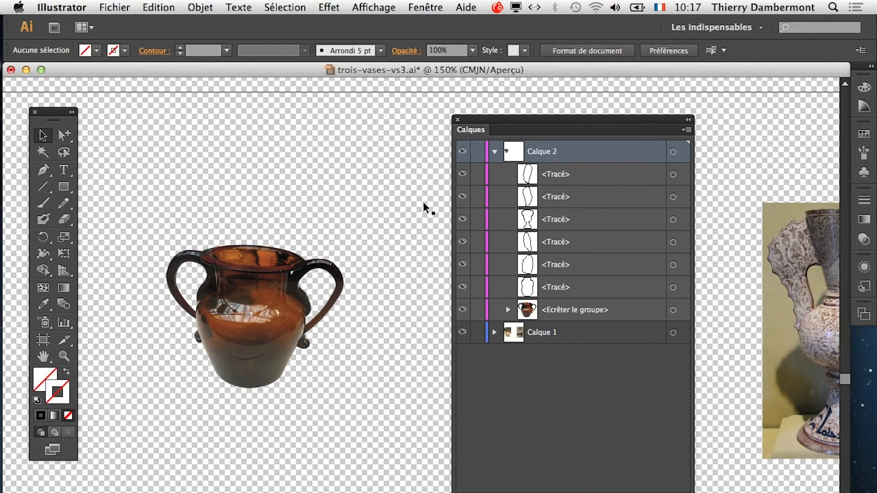
left_click(373, 7)
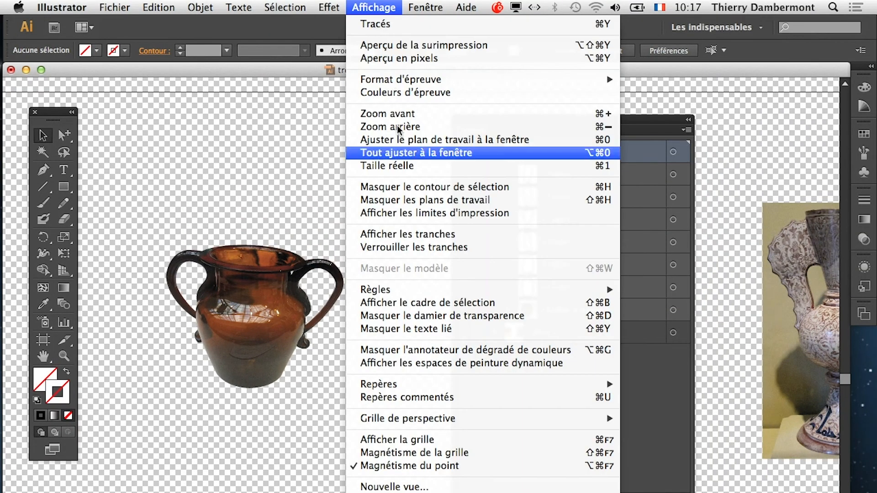
left_click(451, 316)
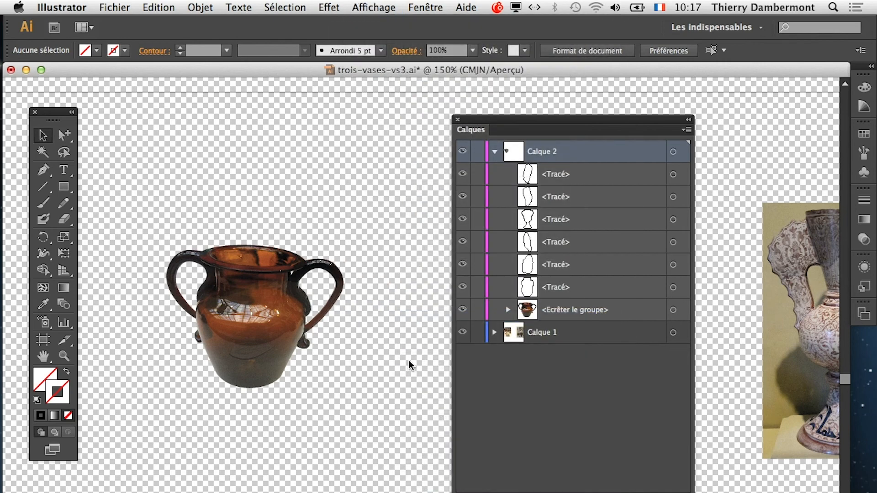
Place the layers panel clear of the gold vase and lock Calque 1, which holds the photos
left_click_drag(399, 372, 229, 371)
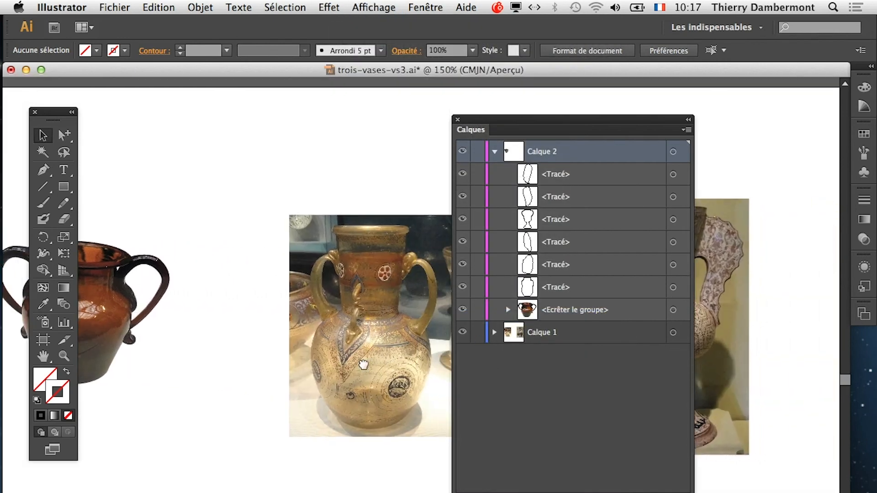
left_click_drag(561, 119, 632, 105)
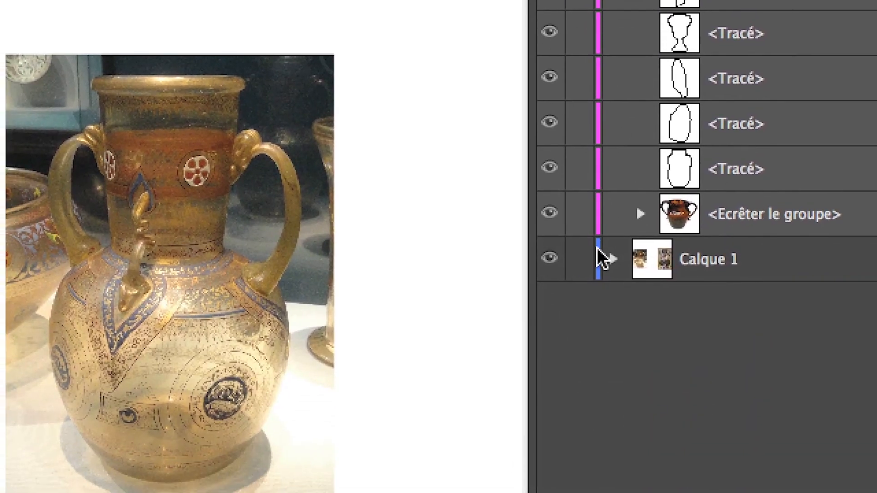
left_click(589, 253)
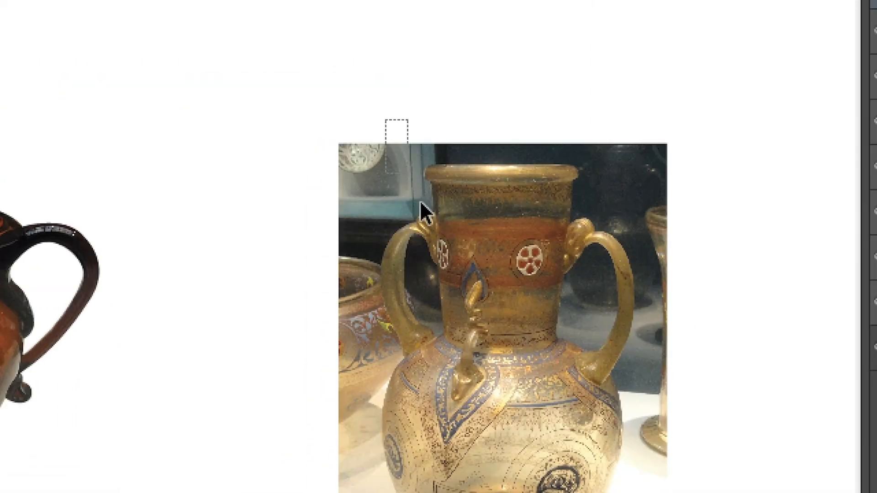
Select the gold vase's outline and two handle-opening paths and combine them into a compound path
left_click_drag(420, 202, 498, 332)
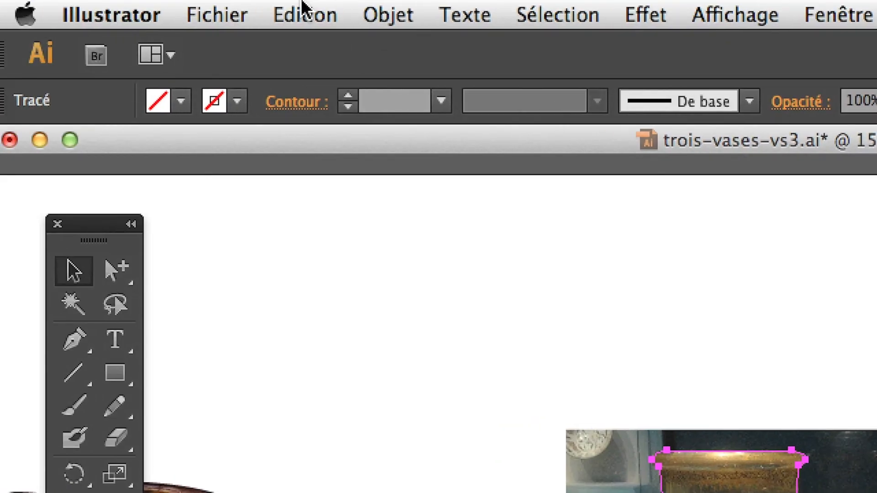
left_click(359, 12)
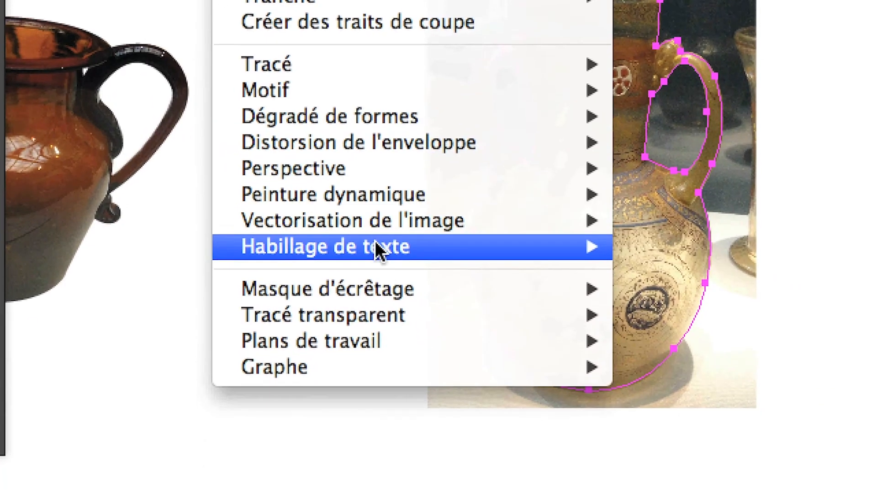
mouse_move(501, 492)
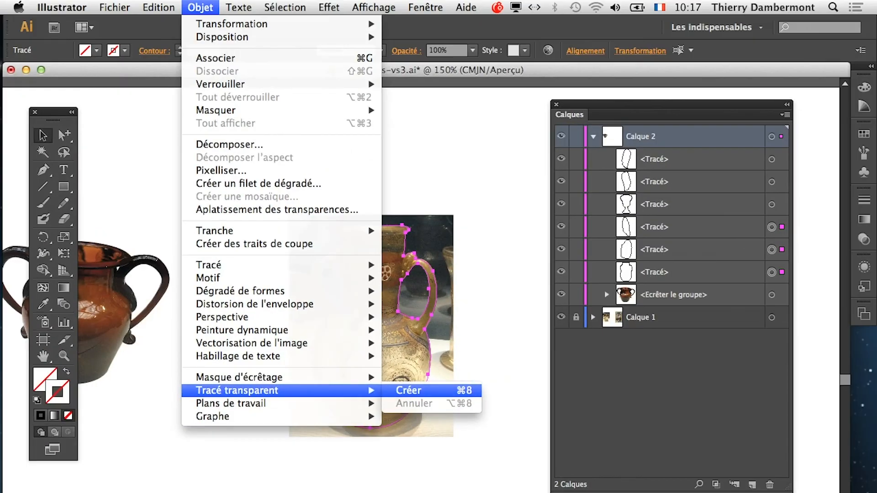
left_click(396, 391)
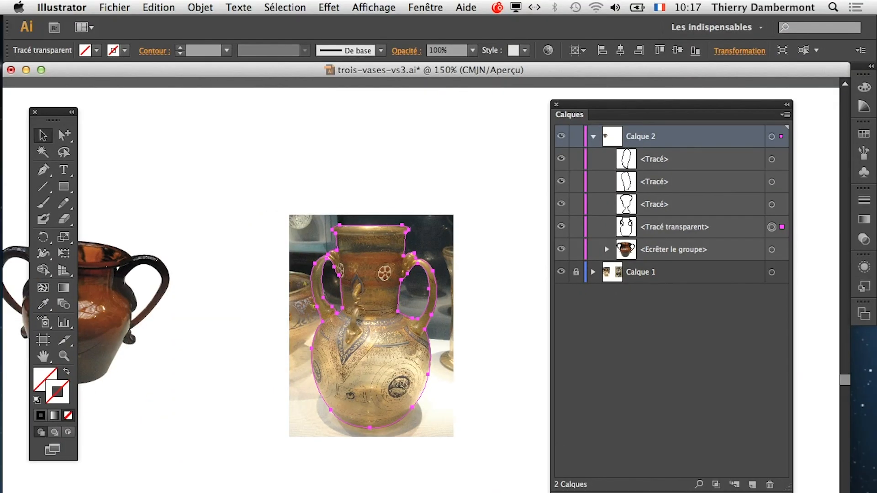
Select the footed patterned vase's outline and two handle-opening paths and combine them into a compound path
left_click_drag(456, 346, 103, 358)
left_click_drag(150, 203, 366, 486)
left_click(186, 2)
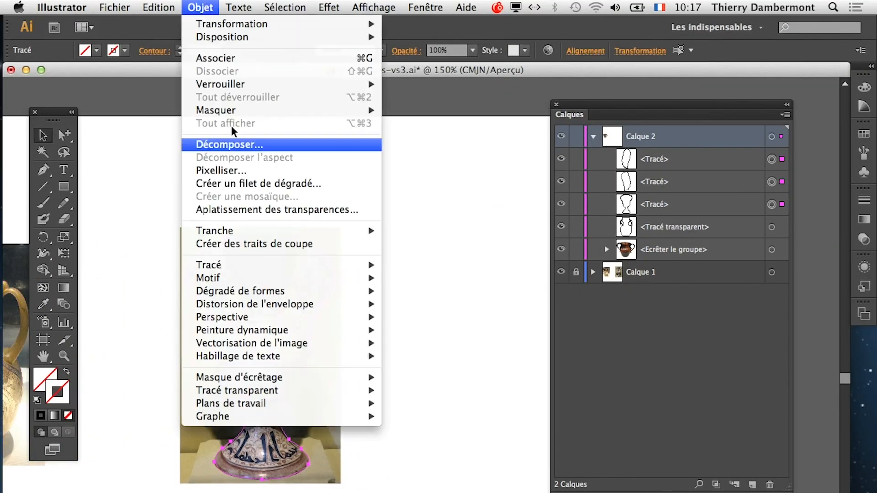
mouse_move(343, 390)
left_click(399, 391)
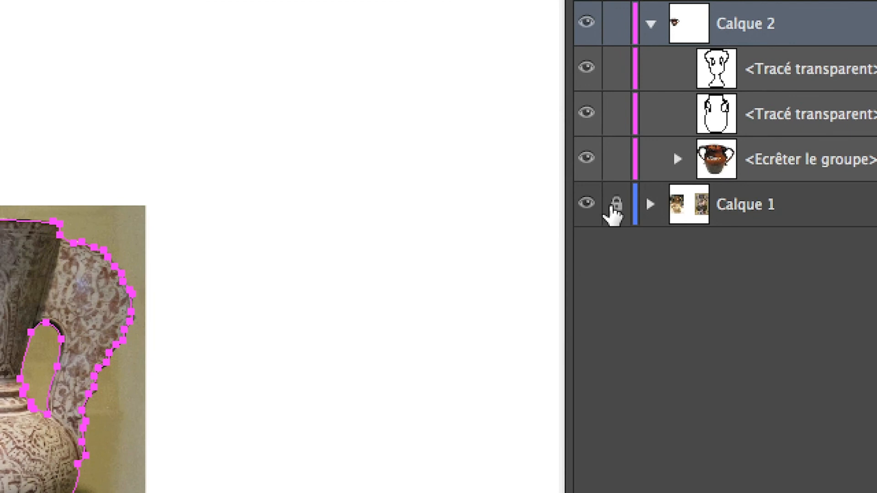
Unlock Calque 1 and create a clipping mask from the footed patterned vase's photo and its compound path
left_click(612, 208)
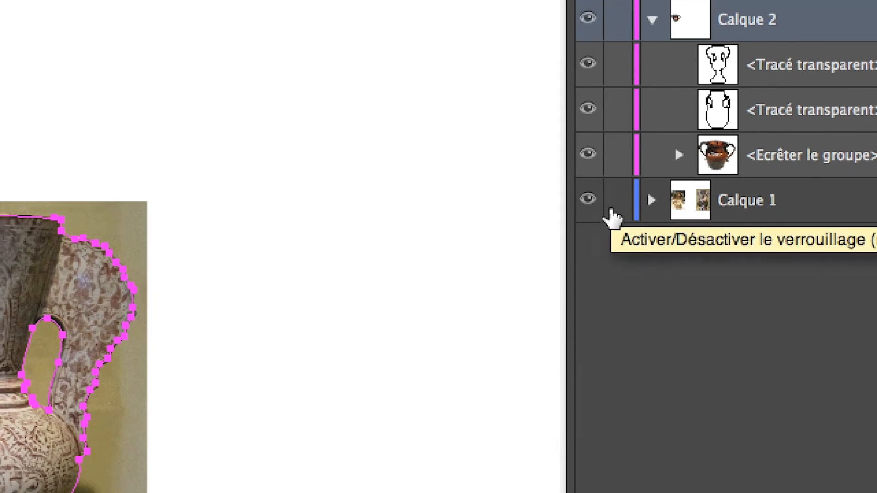
left_click(300, 249)
left_click_drag(325, 159, 599, 461)
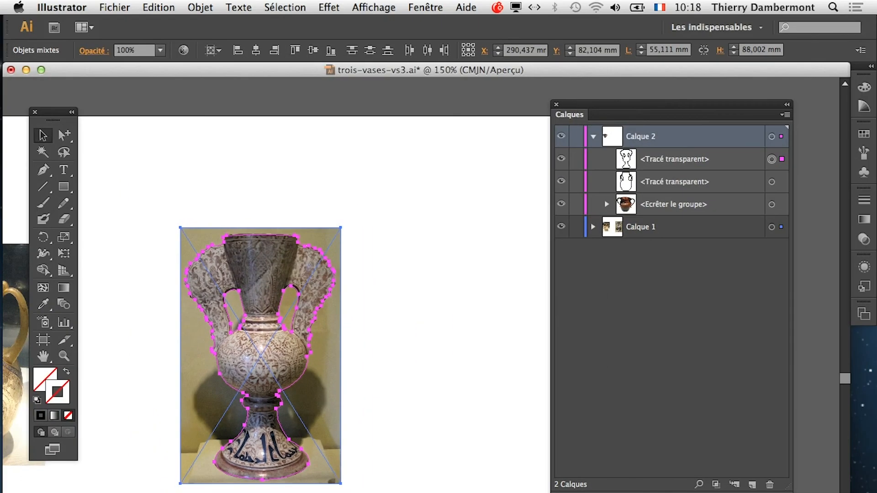
left_click(200, 7)
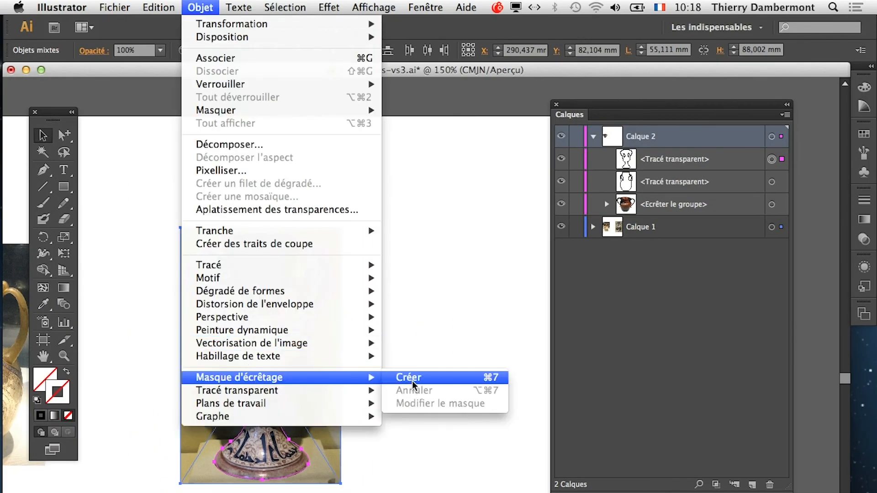
left_click(407, 379)
Select the gold vase's photo with its compound path and try to combine them into a compound path
scroll(283, 470, "left", 10)
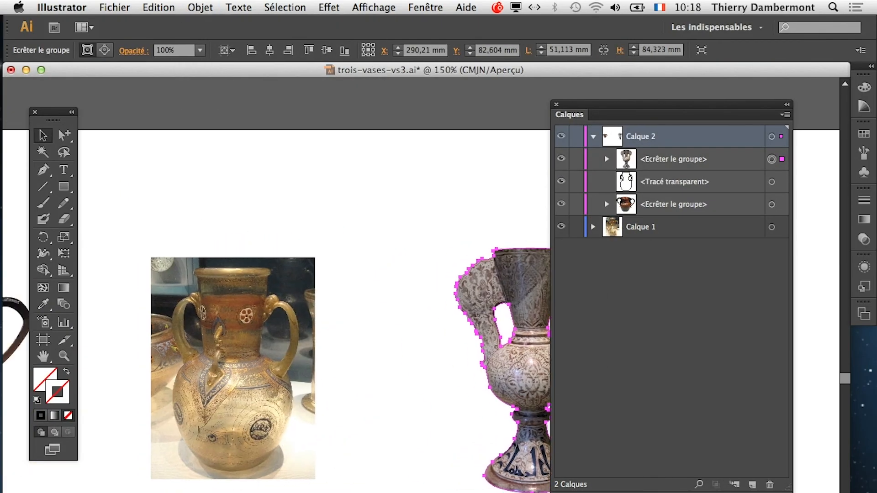
left_click_drag(183, 228, 333, 435)
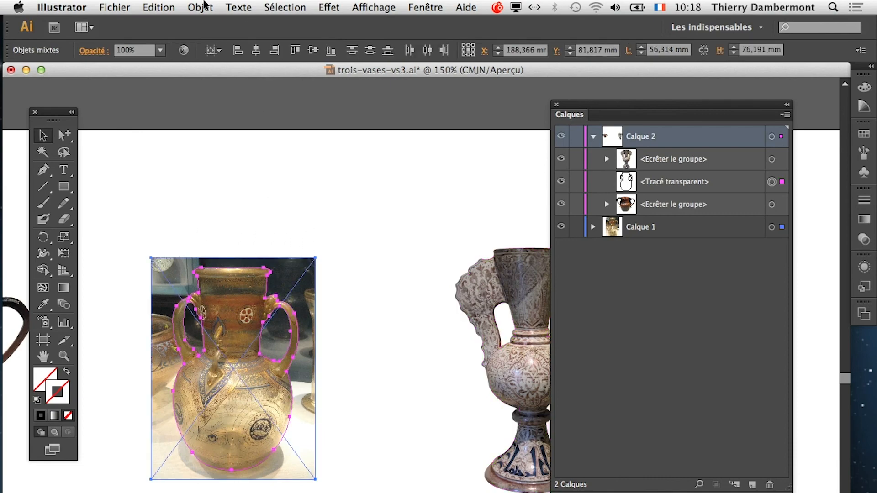
left_click(204, 6)
mouse_move(276, 390)
left_click(425, 390)
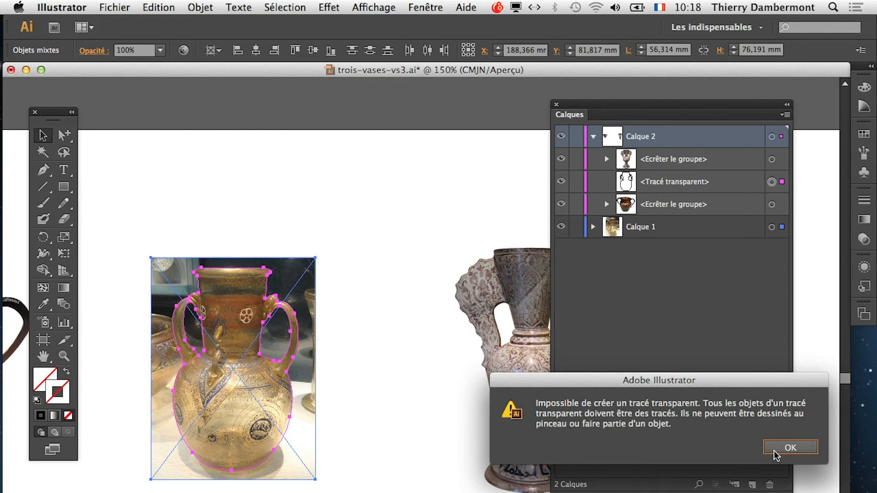
left_click(776, 454)
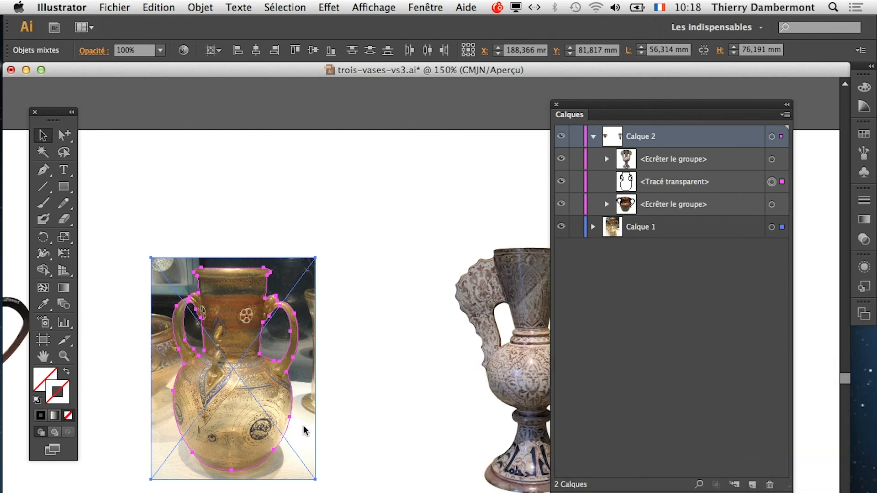
Create a clipping mask from the gold vase's photo and its compound path, leaving nothing selected
scroll(270, 429, "up", 2)
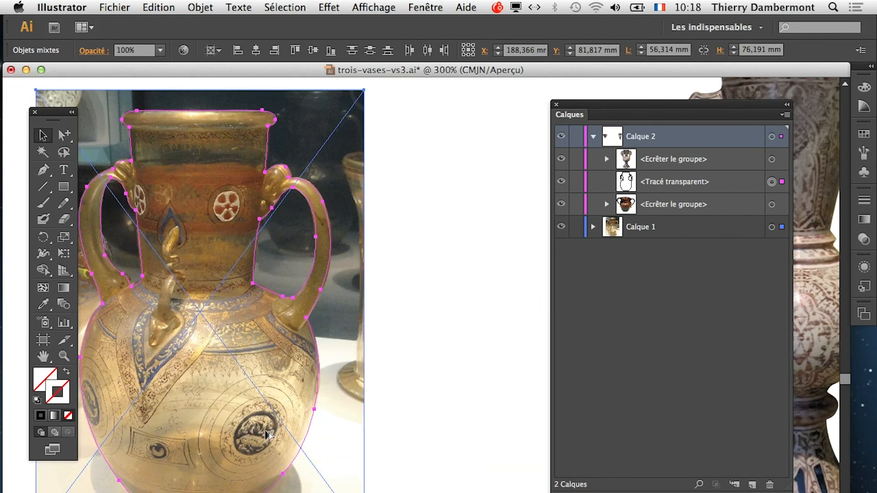
scroll(240, 293, "left", 3)
left_click_drag(366, 489, 374, 492)
left_click(238, 125)
left_click_drag(148, 138, 441, 324)
left_click(200, 7)
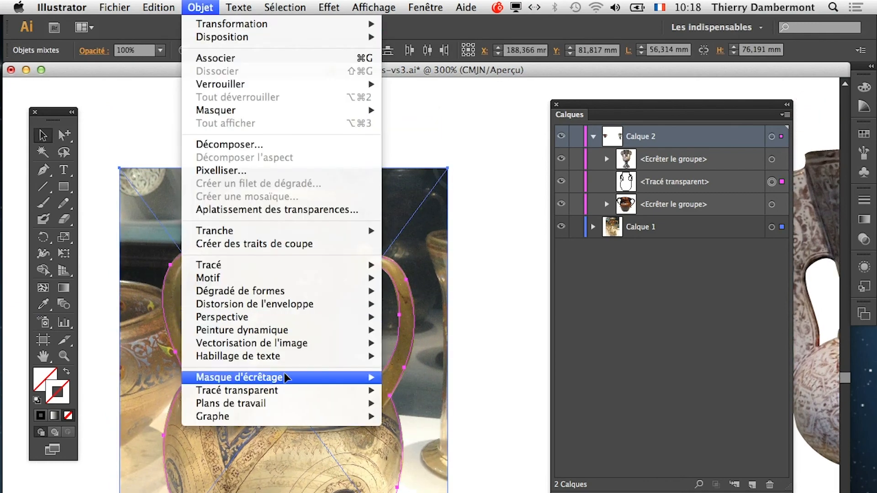
mouse_move(347, 377)
left_click(394, 377)
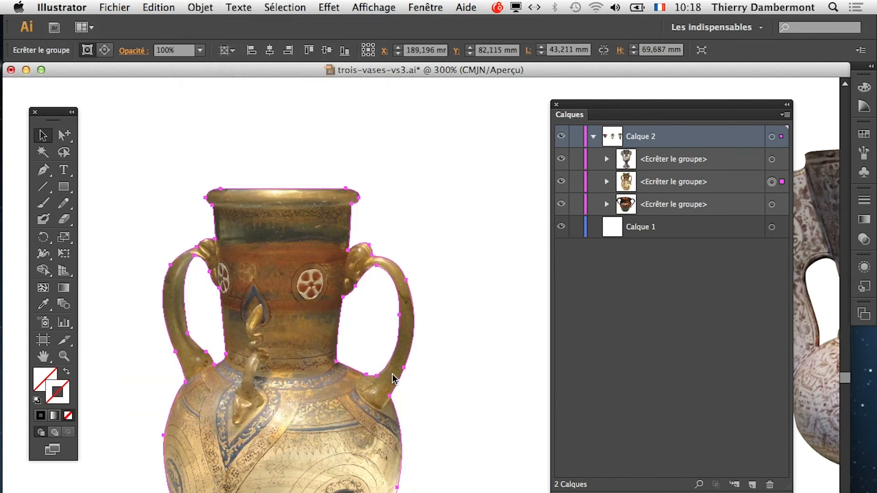
scroll(459, 396, "down", 2, "alt")
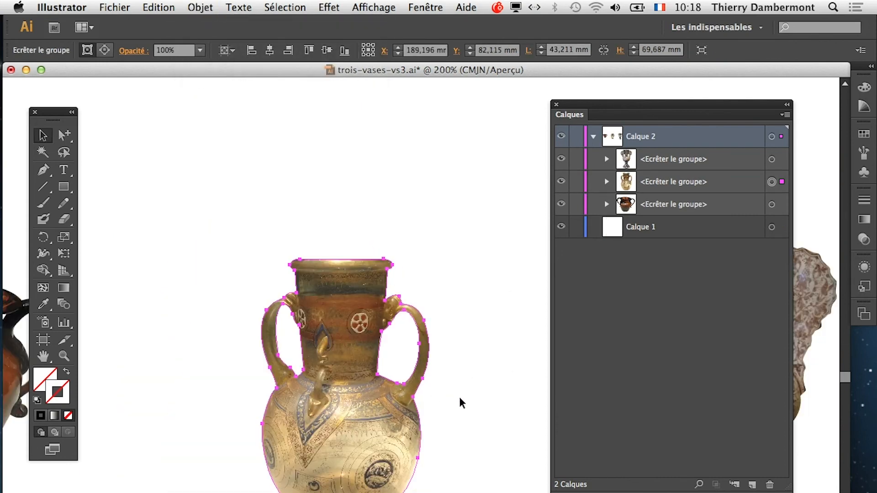
left_click(226, 382)
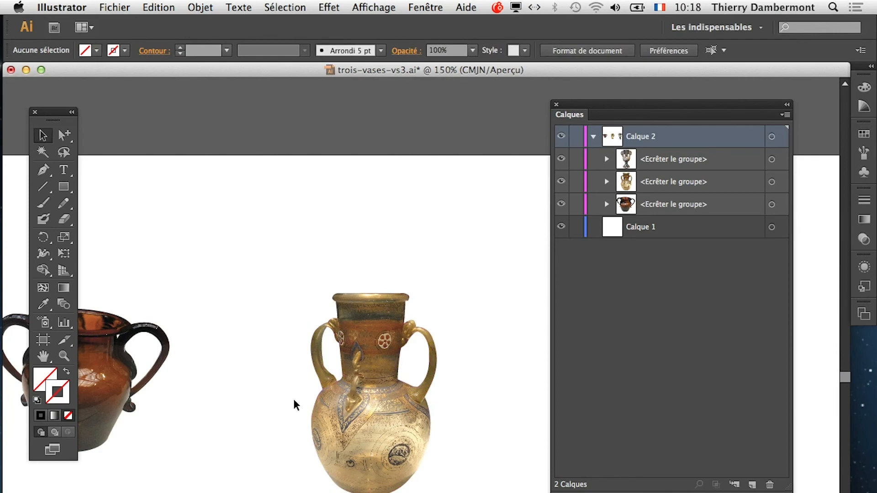
Examine the masks and photo frames of all three vases in outline view, then return to preview
left_click_drag(273, 397, 209, 368)
scroll(280, 392, "down", 2, "alt")
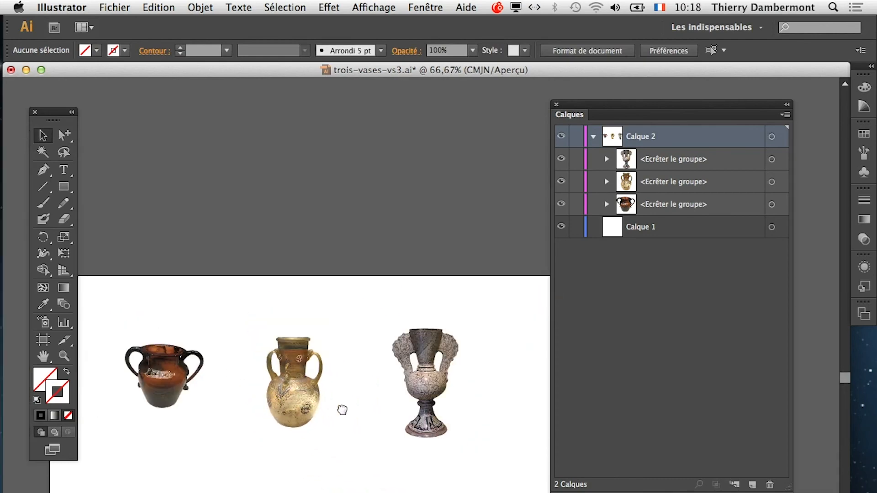
left_click(374, 7)
left_click(384, 27)
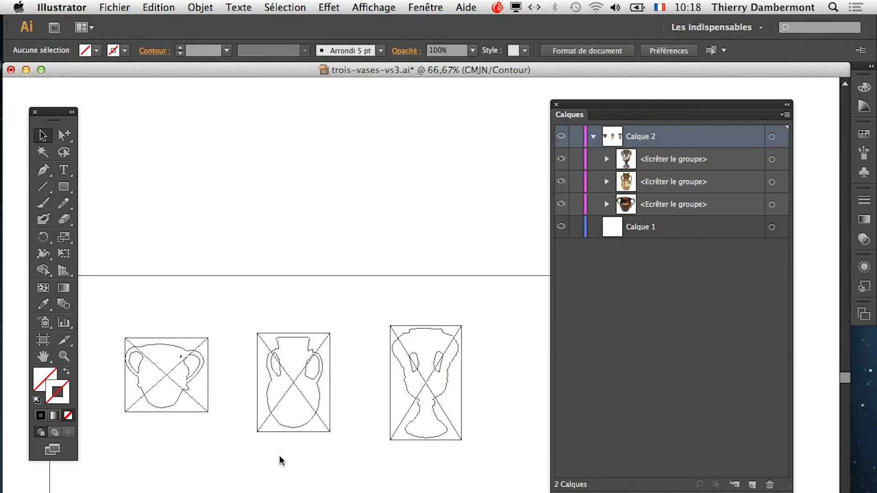
scroll(293, 391, "up", 2, "alt")
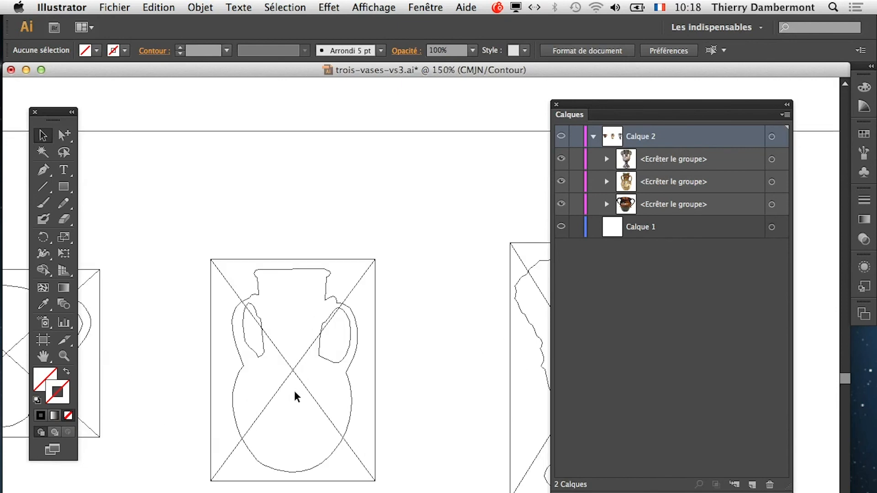
scroll(294, 391, "down", 2, "alt")
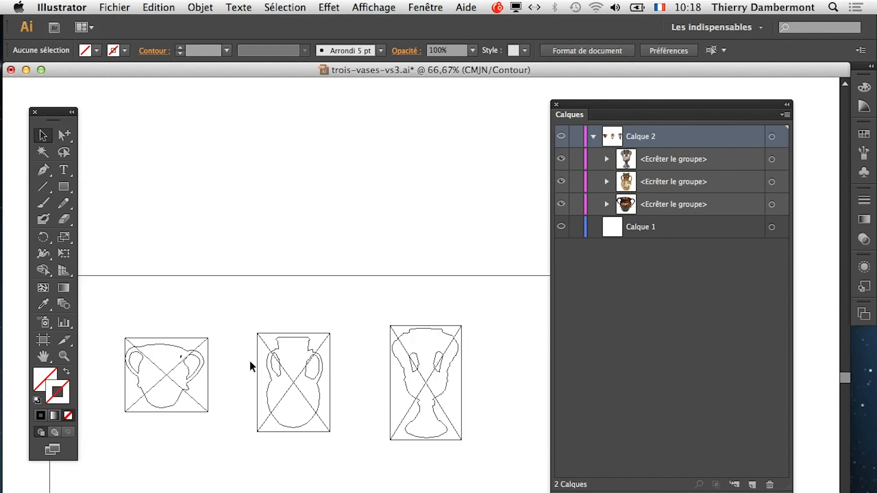
left_click(371, 6)
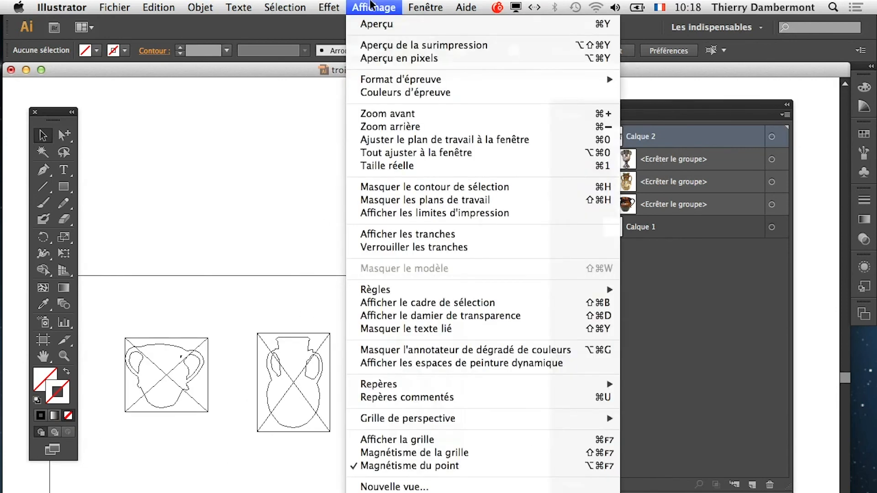
left_click(382, 26)
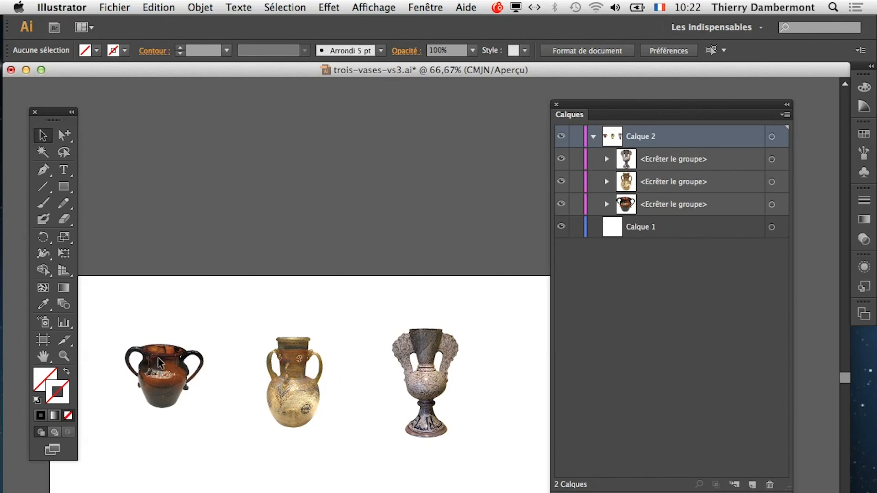
Select the path of the brown vase's left handle opening and inspect its clipping group's mask and linked photo in the layers
scroll(160, 363, "up", 2)
scroll(200, 369, "up", 1)
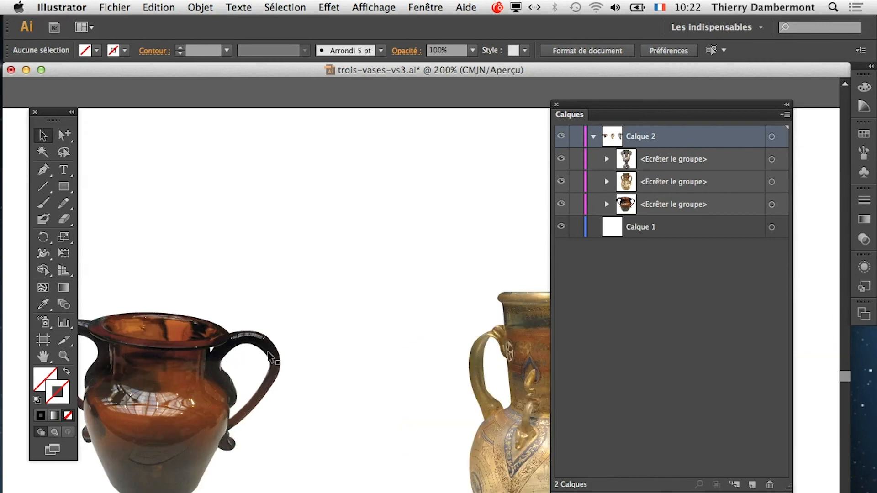
left_click_drag(211, 346, 319, 327)
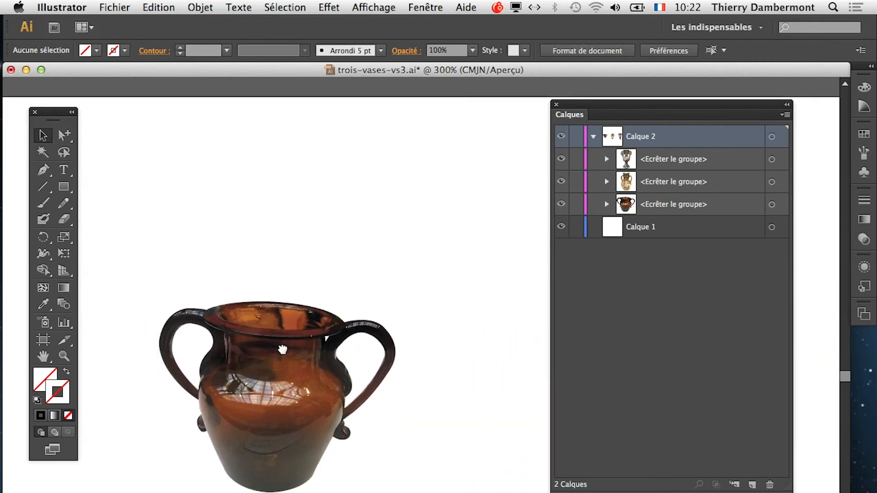
scroll(283, 350, "up", 1)
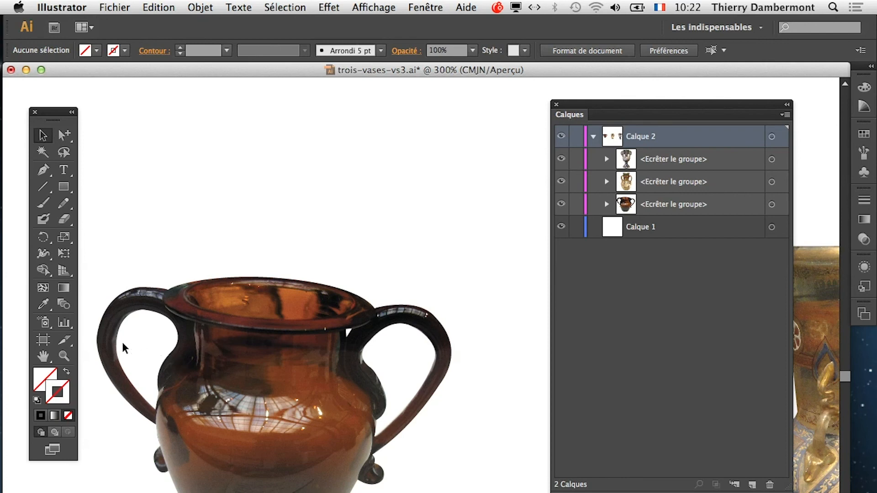
left_click(62, 140)
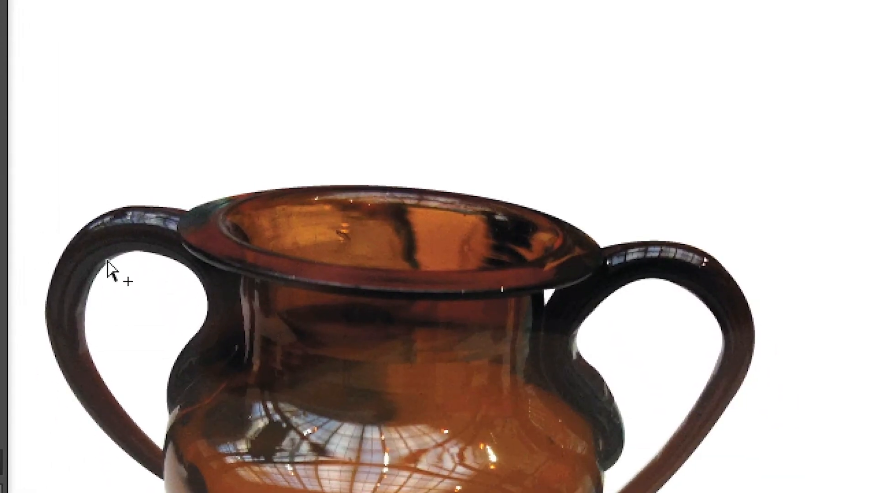
left_click(222, 431)
left_click(108, 263)
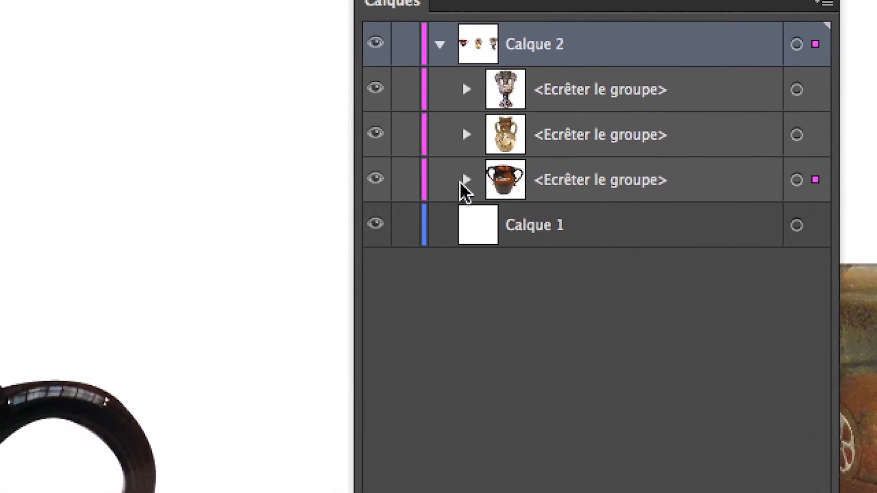
left_click(334, 189)
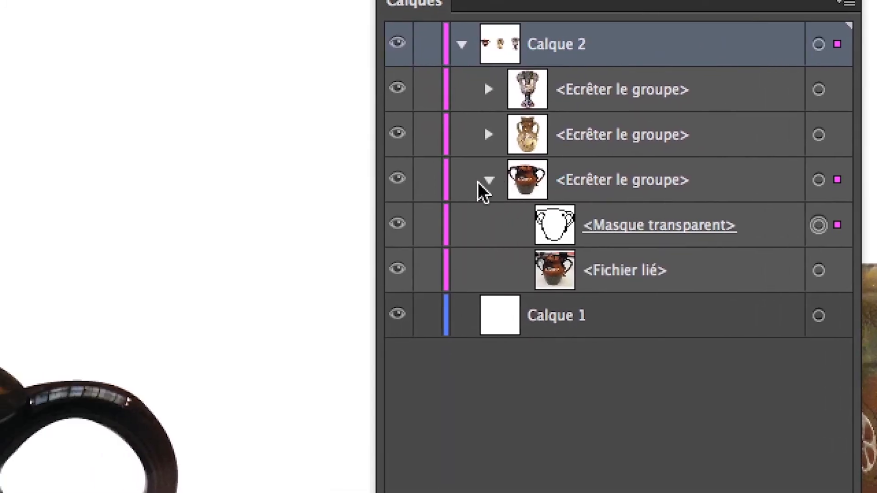
left_click(484, 182)
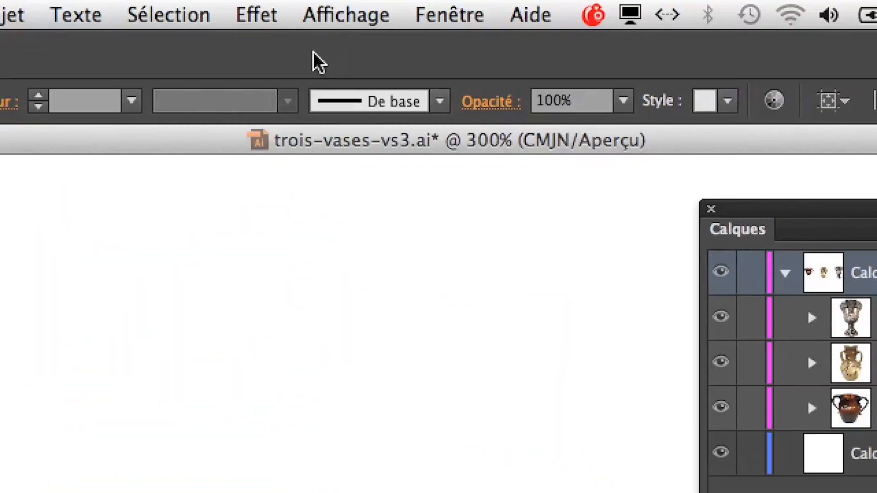
Show the object attributes (Options d'objet) with all their options, placed over the brown vase's body
left_click(426, 17)
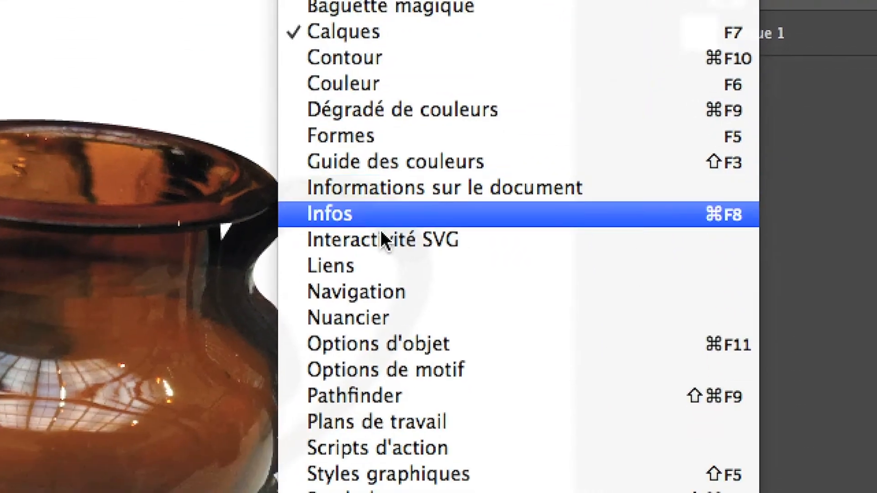
left_click(379, 343)
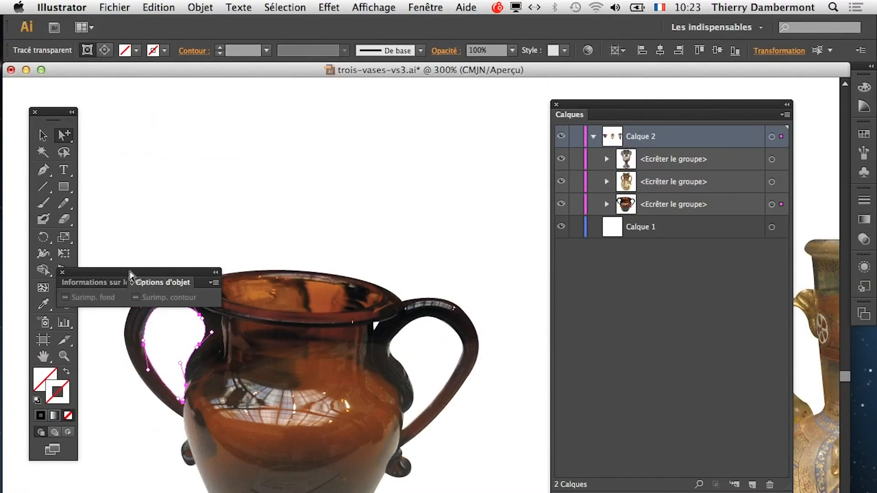
left_click_drag(130, 274, 306, 375)
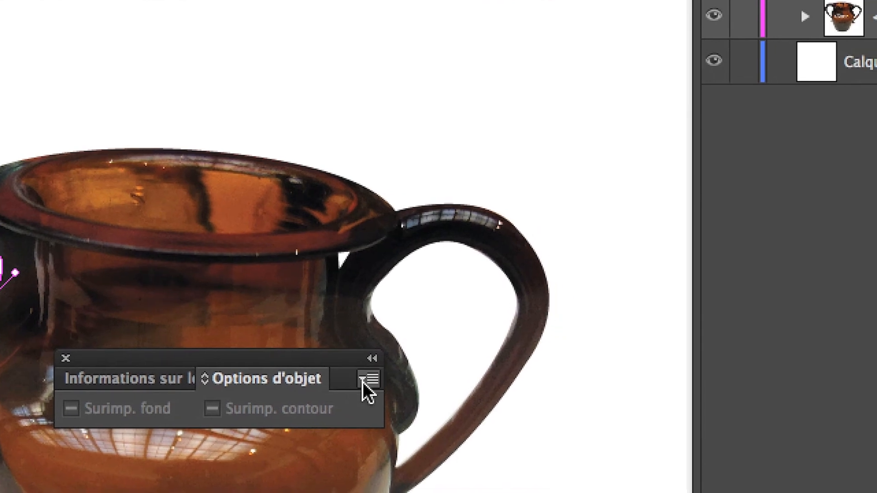
left_click(388, 383)
left_click(414, 386)
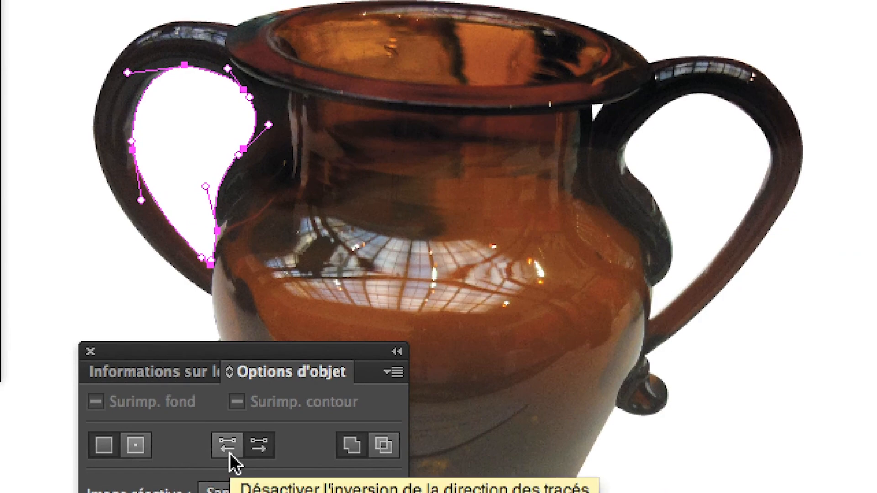
Turn off path direction reversal for both handle openings of the brown vase and clear the selection
left_click(229, 454)
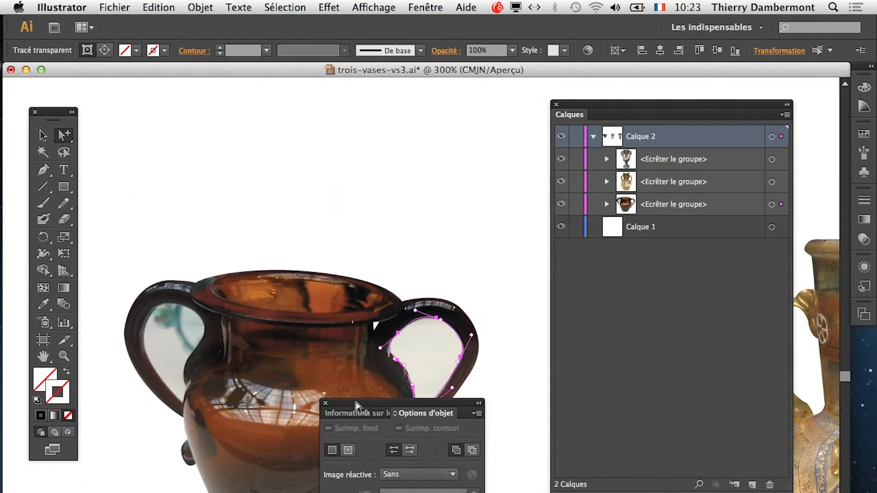
left_click_drag(356, 403, 278, 486)
key("super+shift+a")
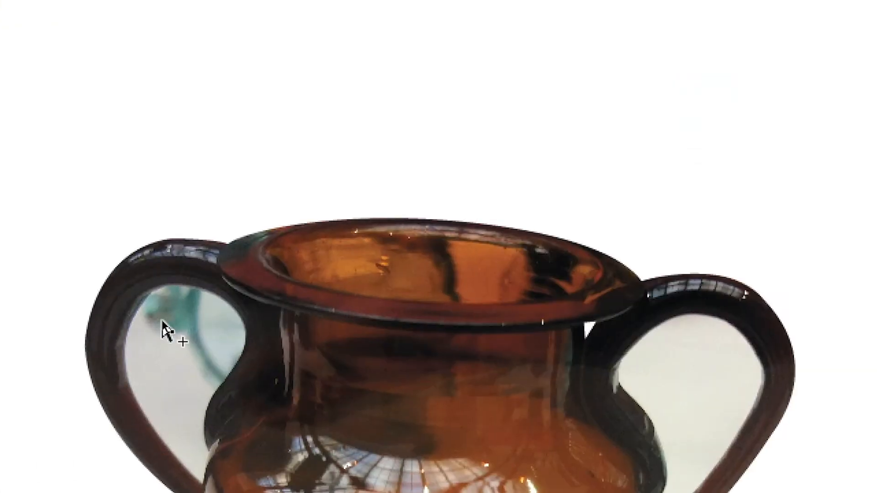
Turn path direction reversal back on for both handle openings of the brown vase, leaving the object attributes closed and nothing selected
left_click(146, 296)
left_click(144, 296)
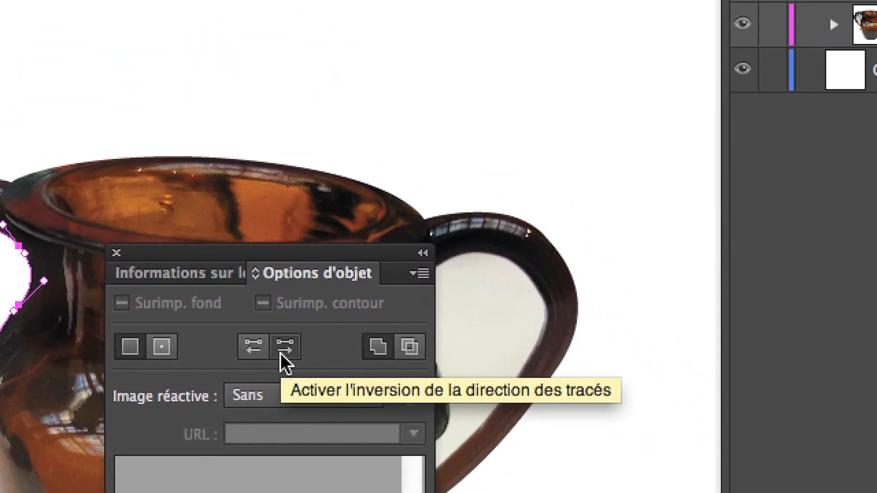
left_click(283, 348)
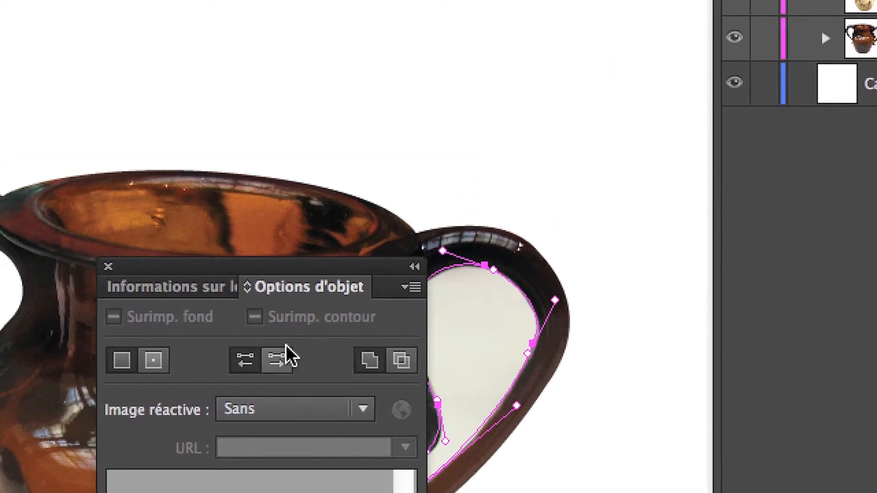
left_click(283, 349)
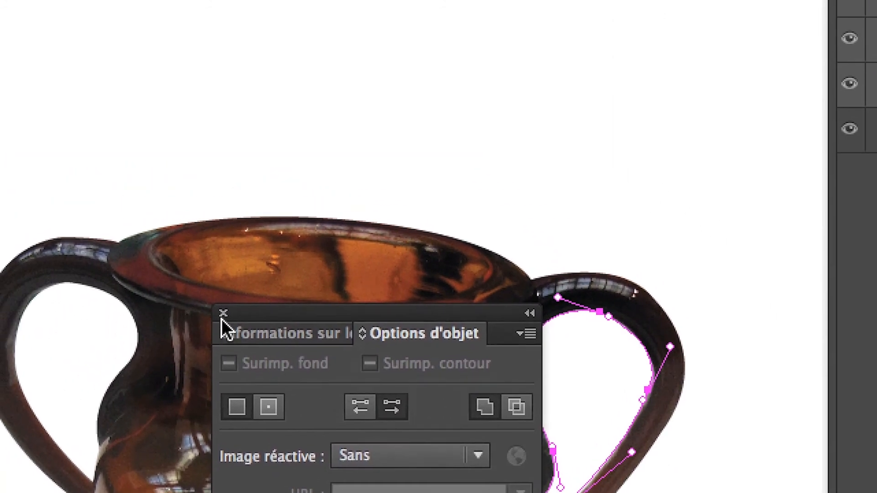
left_click(223, 314)
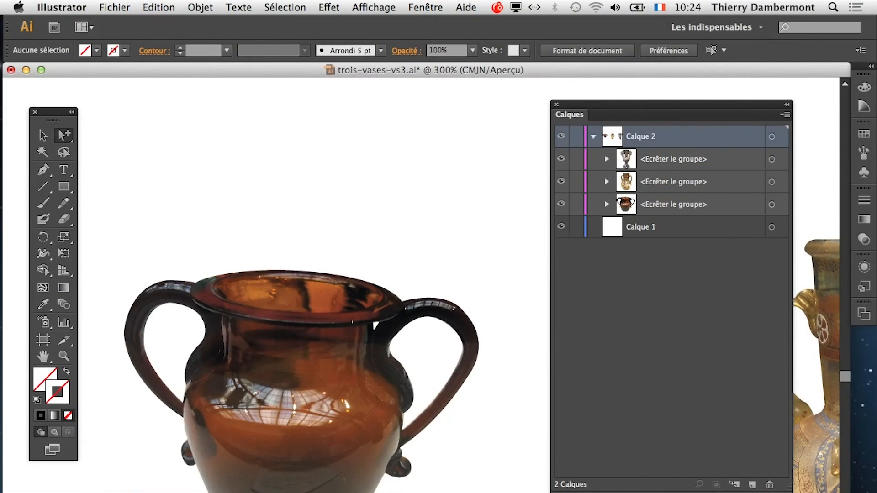
Switch to Firefox, search Google Images for "esperluette" and look through the ampersand shapes
scroll(252, 263, "down", 1)
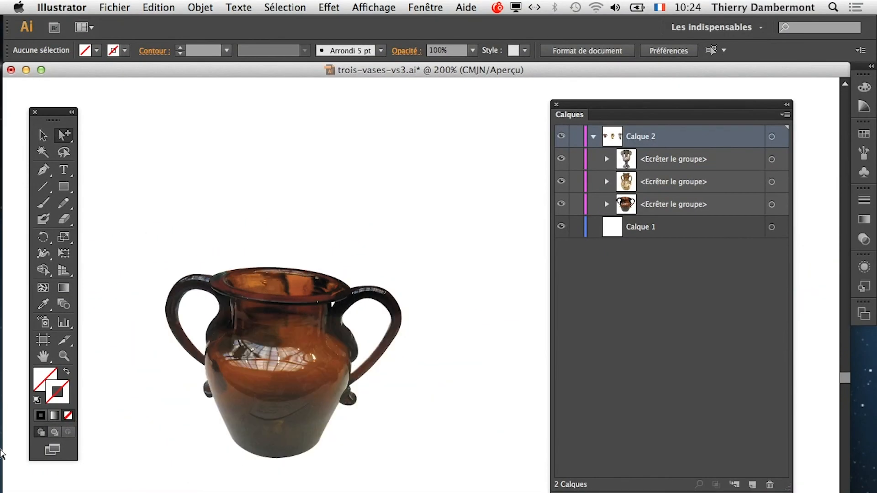
mouse_move(2, 454)
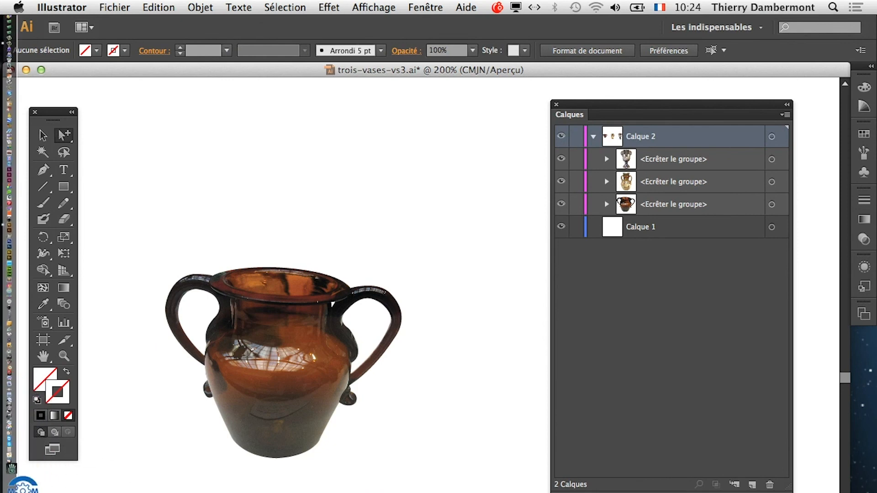
left_click(9, 469)
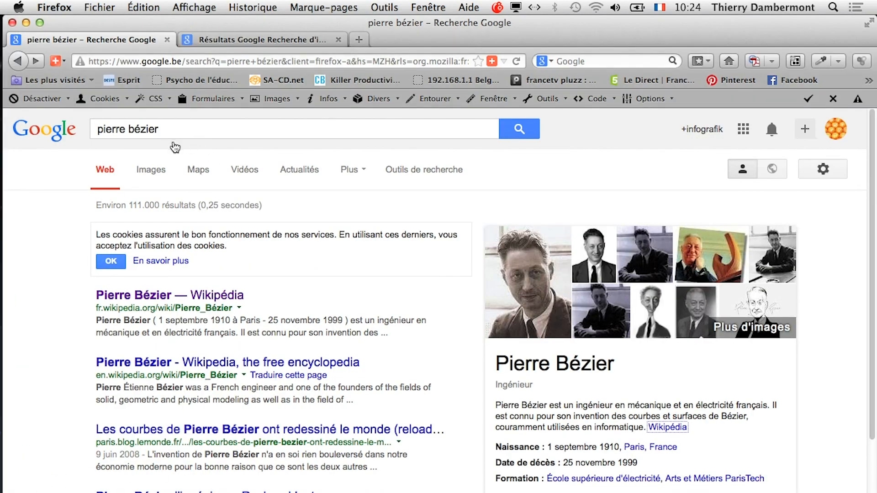
left_click_drag(183, 131, 118, 130)
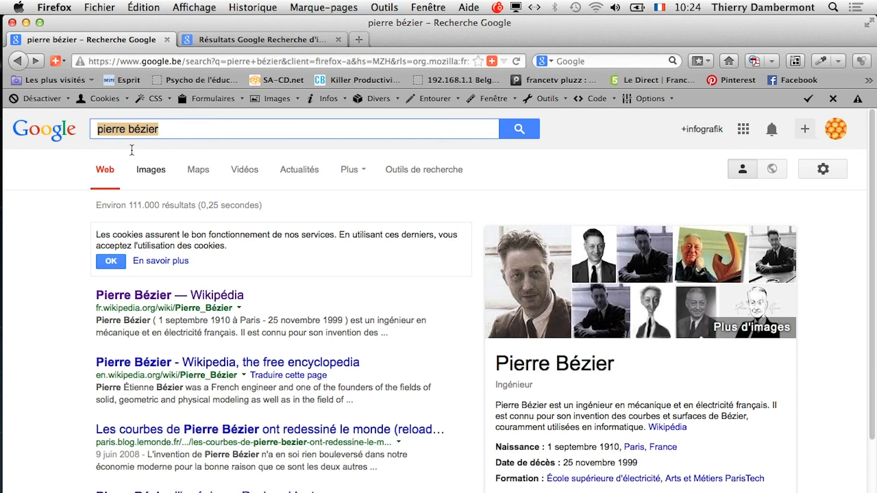
type("esper")
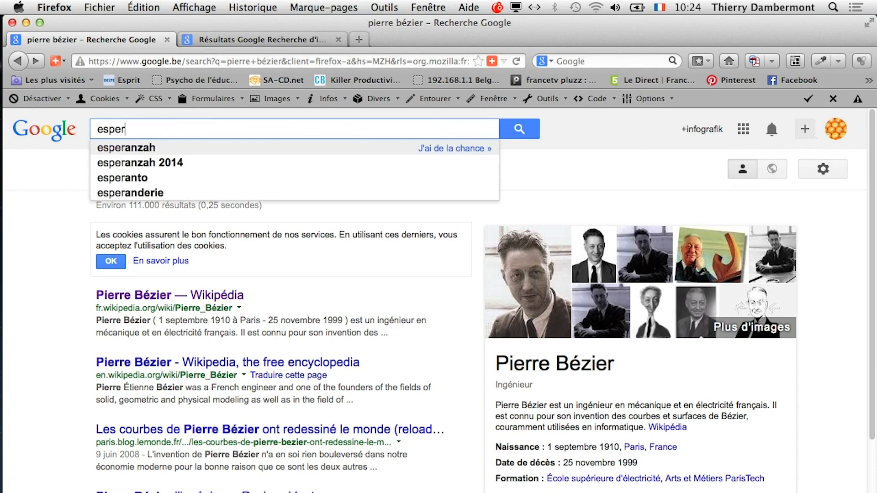
type("lu")
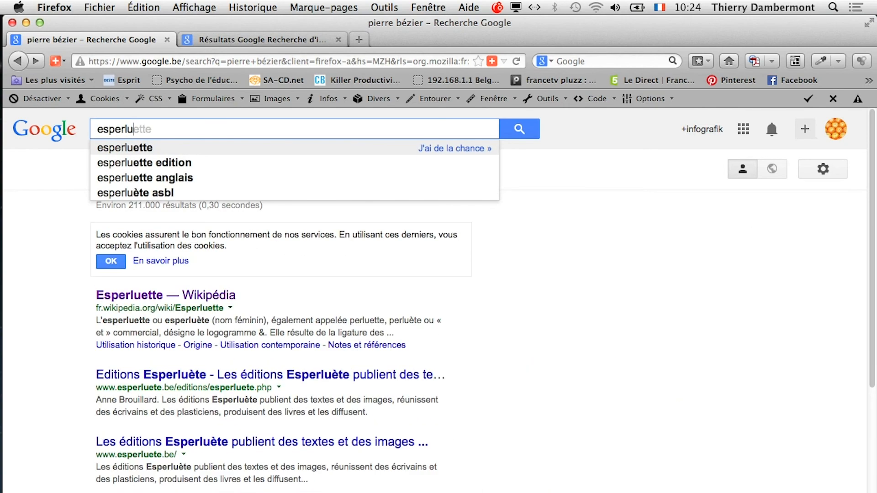
type("ette")
key("Return")
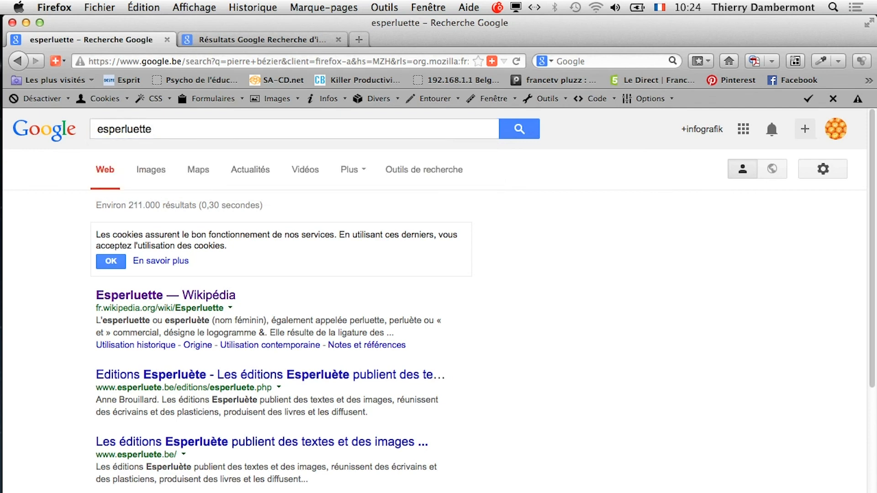
left_click(146, 170)
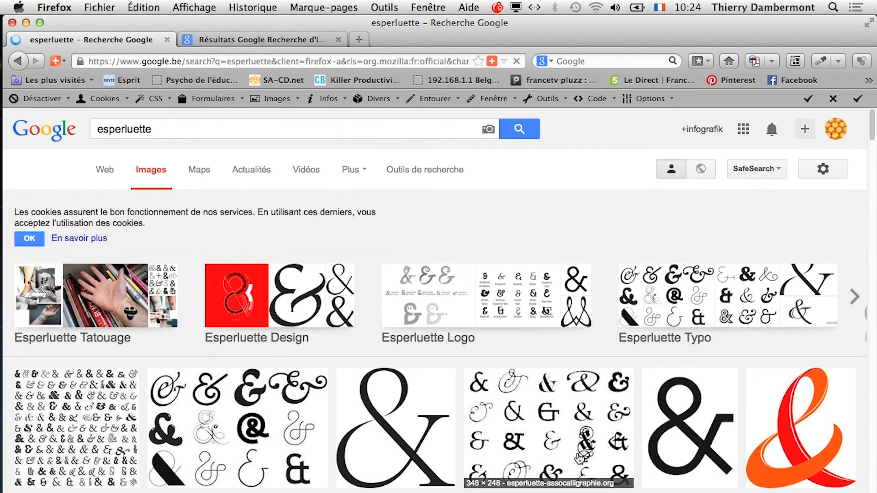
scroll(614, 433, "down", 5)
scroll(613, 433, "down", 5)
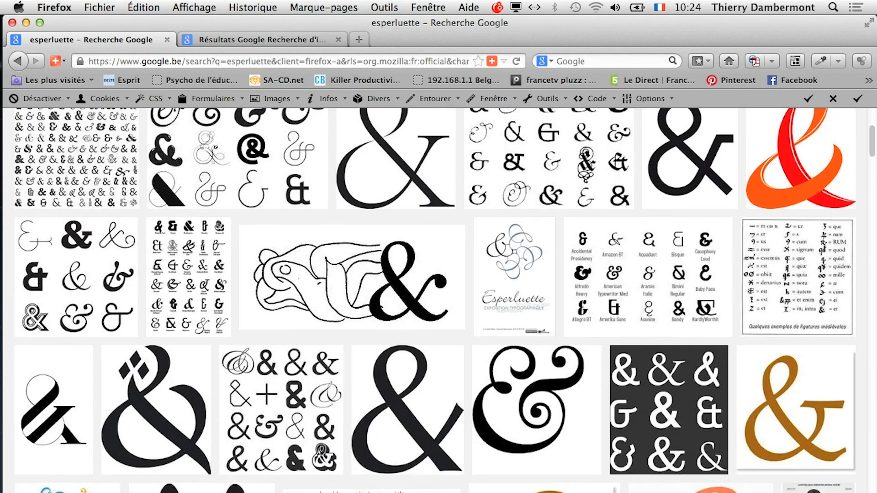
scroll(409, 434, "down", 4)
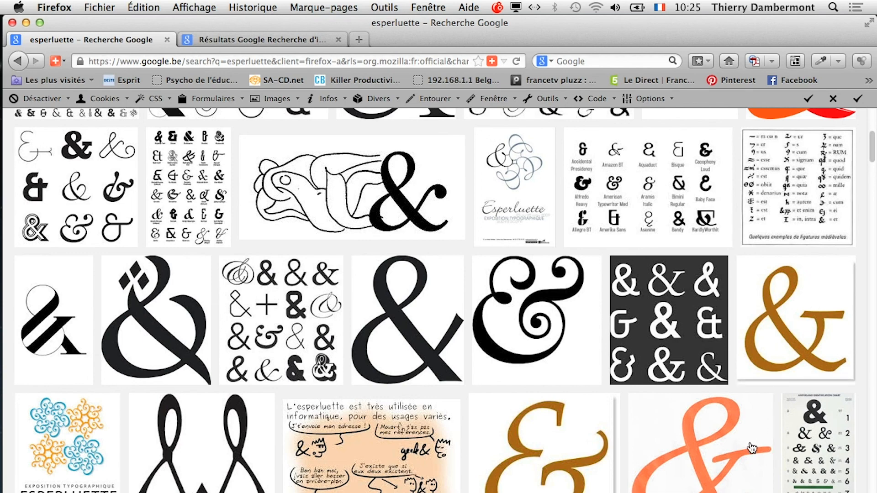
Switch back to Illustrator and save the document under the new name trois-vases-vs4.ai in Adobe Illustrator format
key("super+Tab")
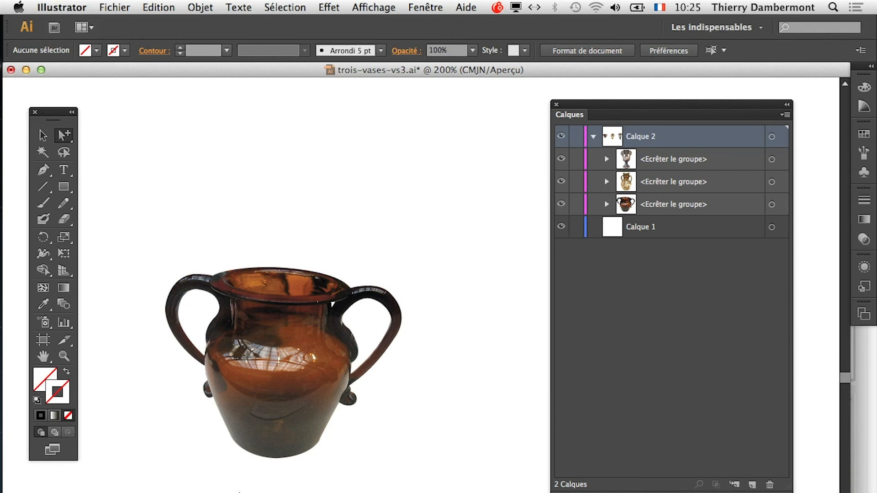
scroll(240, 492, "right", 10)
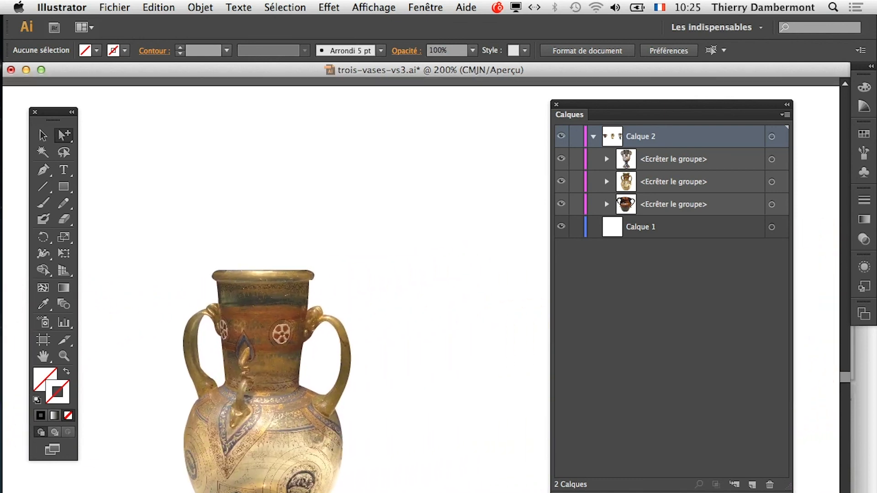
left_click(356, 491, "alt+super")
left_click(356, 491, "alt+super")
left_click_drag(450, 406, 308, 482)
left_click(114, 6)
left_click(155, 124)
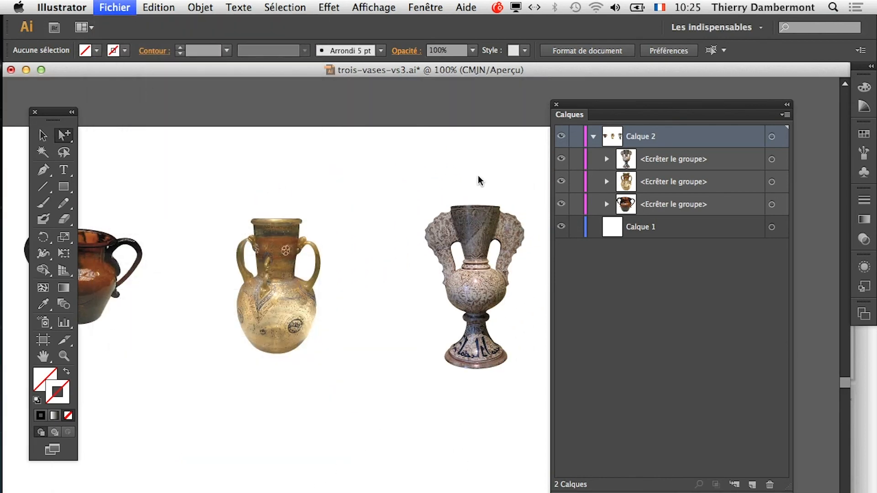
left_click(454, 137)
key("BackSpace")
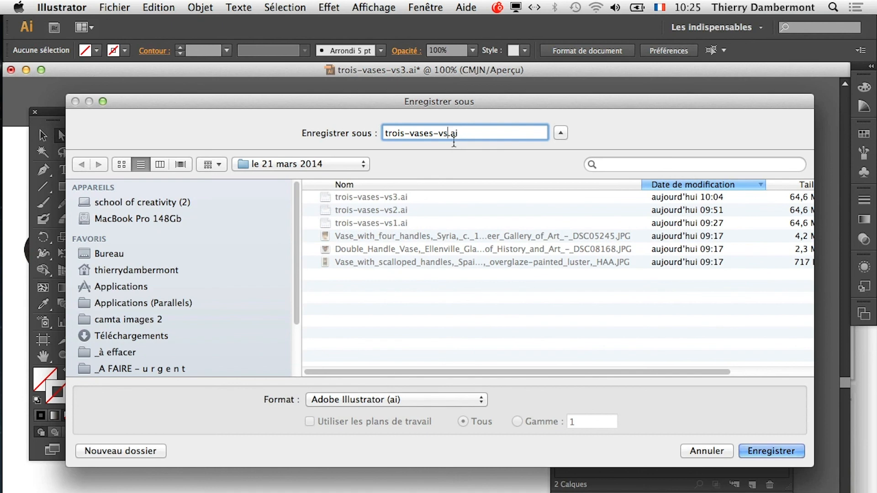
type("4")
left_click(795, 452)
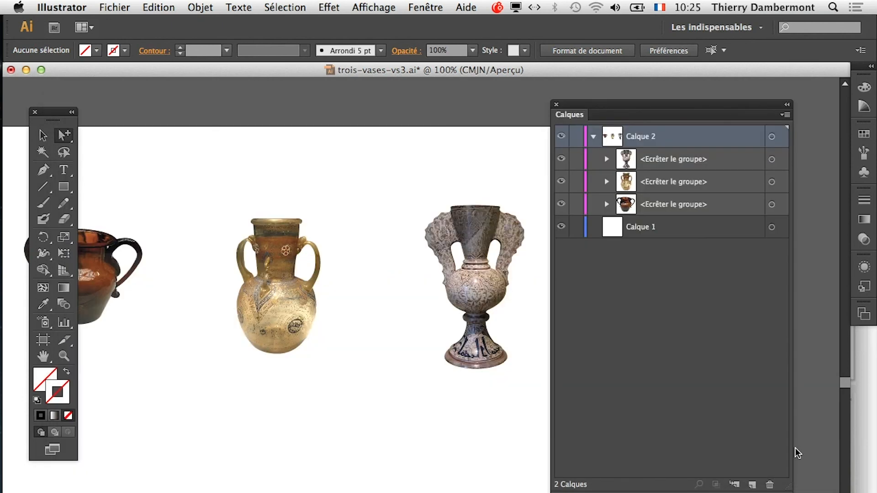
key("Return")
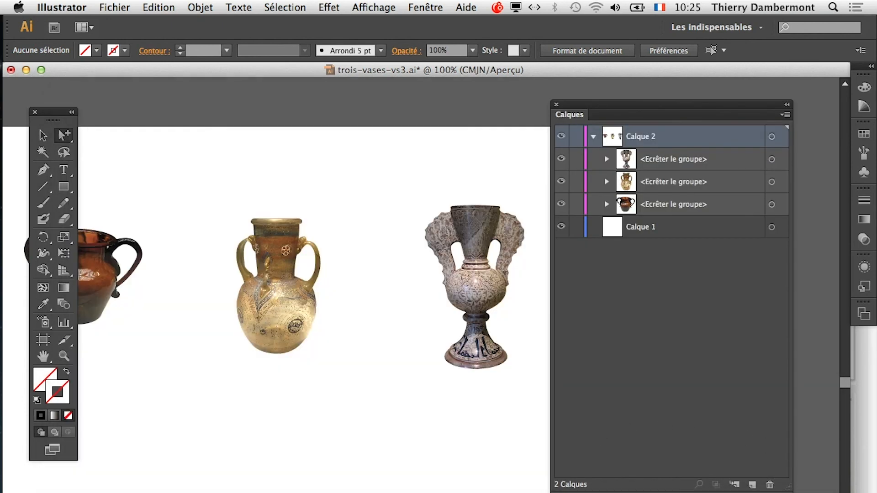